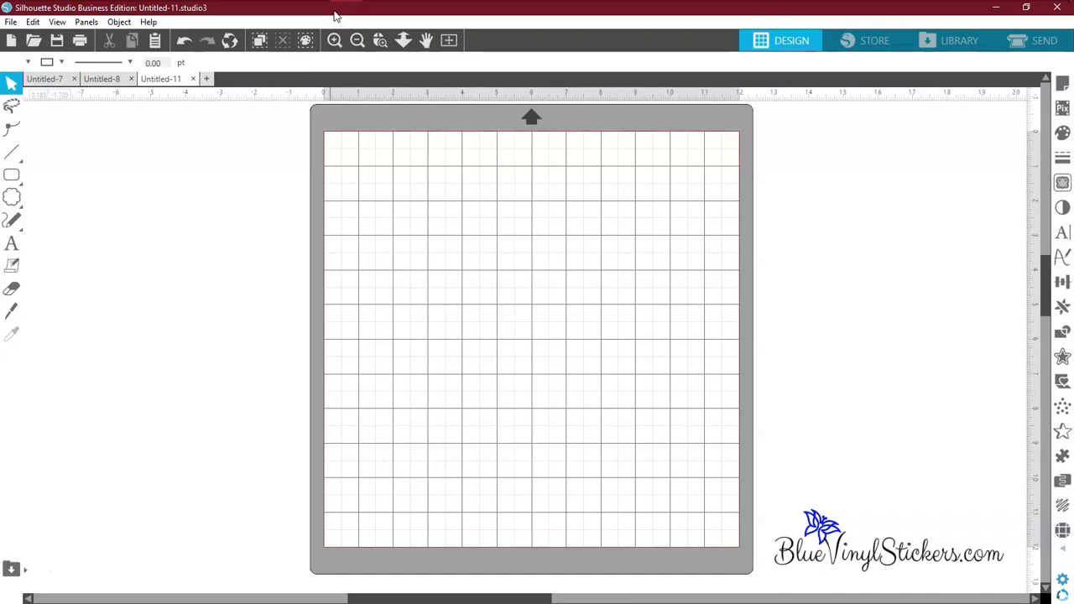
Step: Switch to the web browser showing the image search results for "honeycomb png free"
{"action": "left_click_drag", "start_coordinate": [333, 15], "coordinate": [1073, 24]}
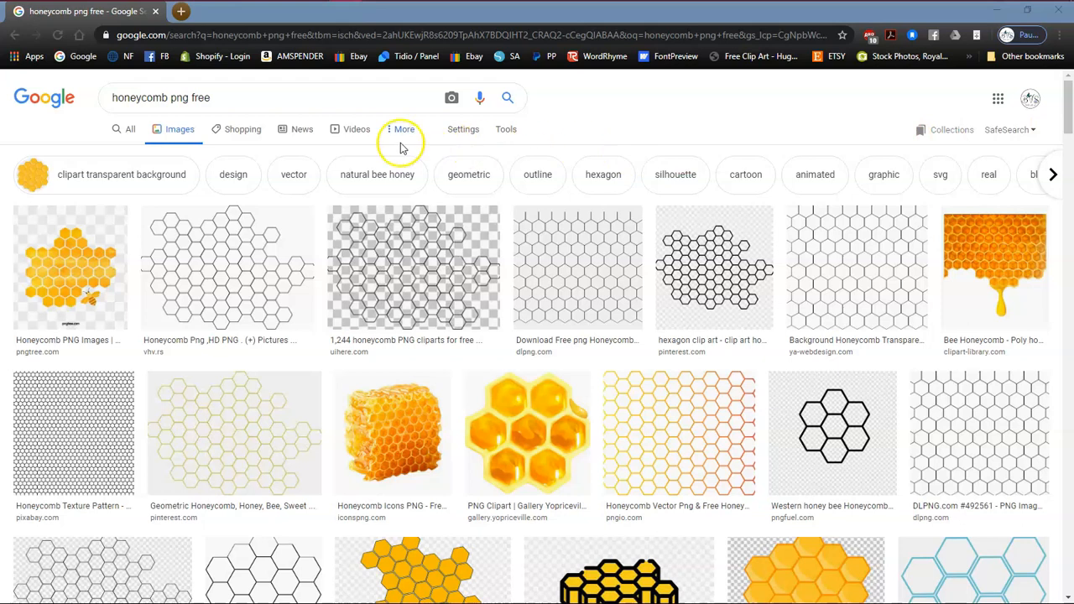
{"action": "left_click", "coordinate": [220, 105]}
{"action": "left_click", "coordinate": [359, 279]}
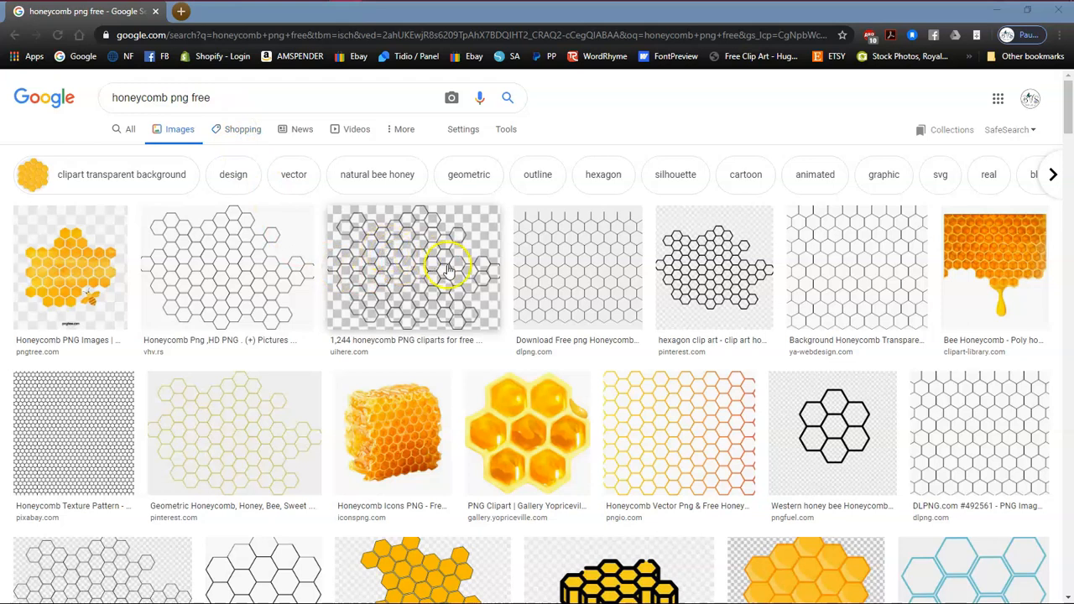
{"action": "left_click", "coordinate": [630, 125]}
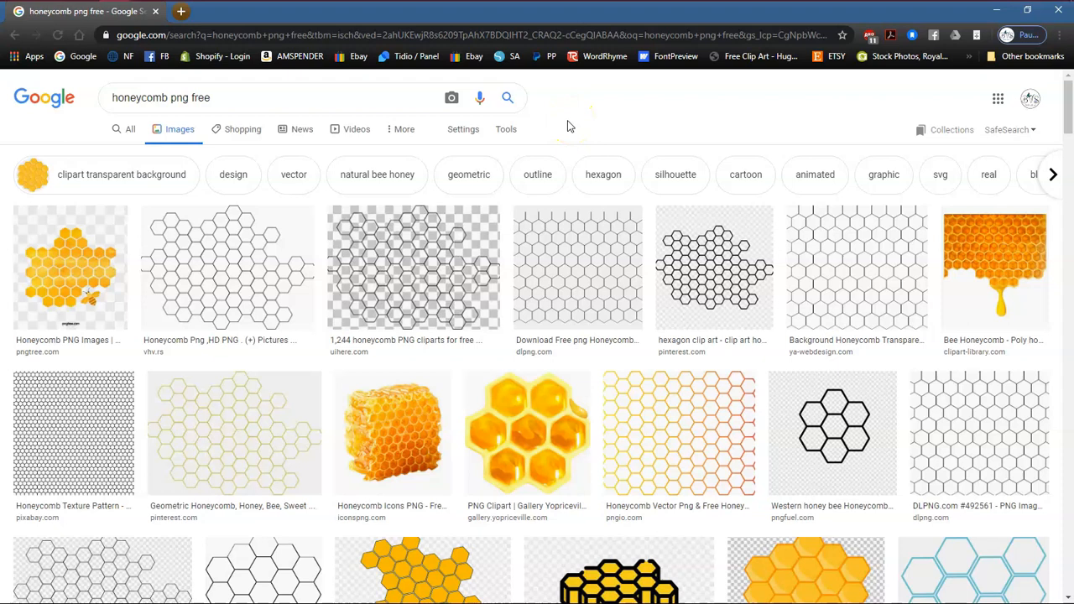
Step: Find the "Chicken wire Tile Mosaic Zazzle" honeycomb pattern in the image results and open its PNGFuel page
{"action": "scroll", "coordinate": [567, 126], "scroll_direction": "down", "scroll_amount": 3}
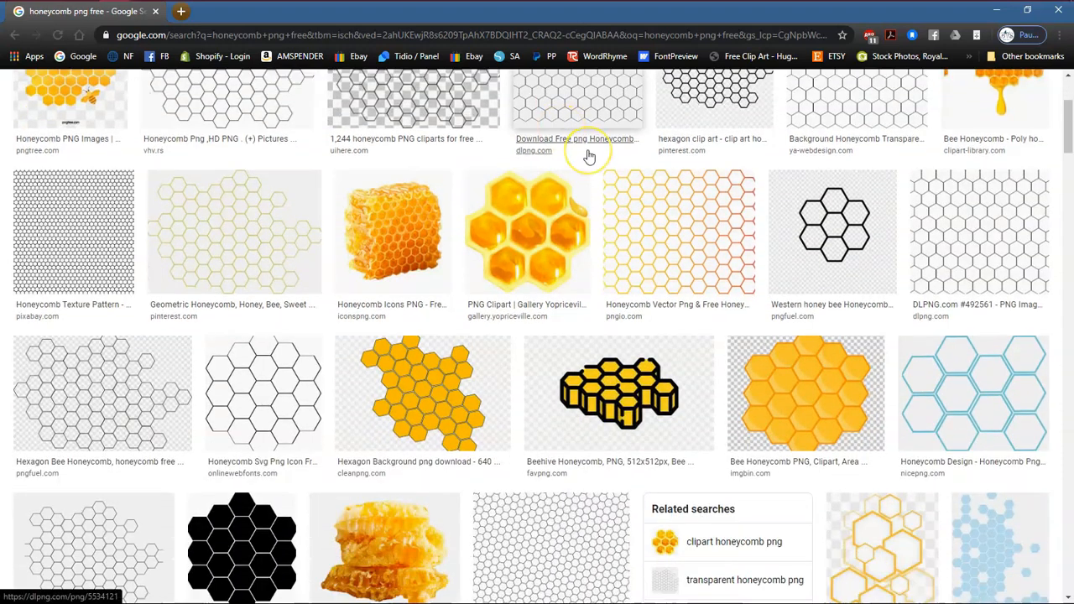
{"action": "scroll", "coordinate": [589, 156], "scroll_direction": "down", "scroll_amount": 6}
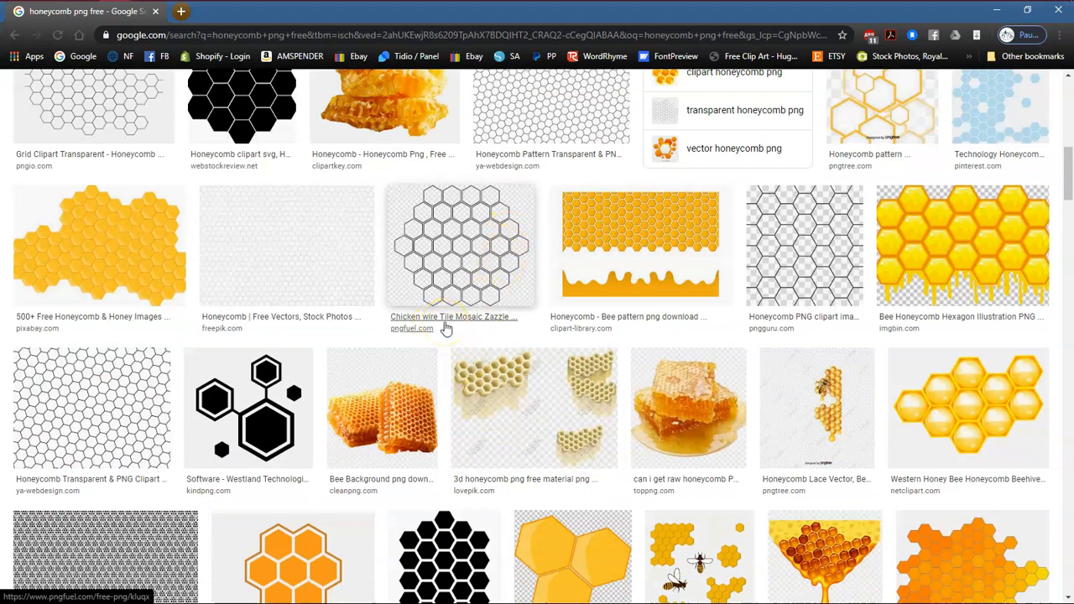
{"action": "left_click", "coordinate": [454, 260]}
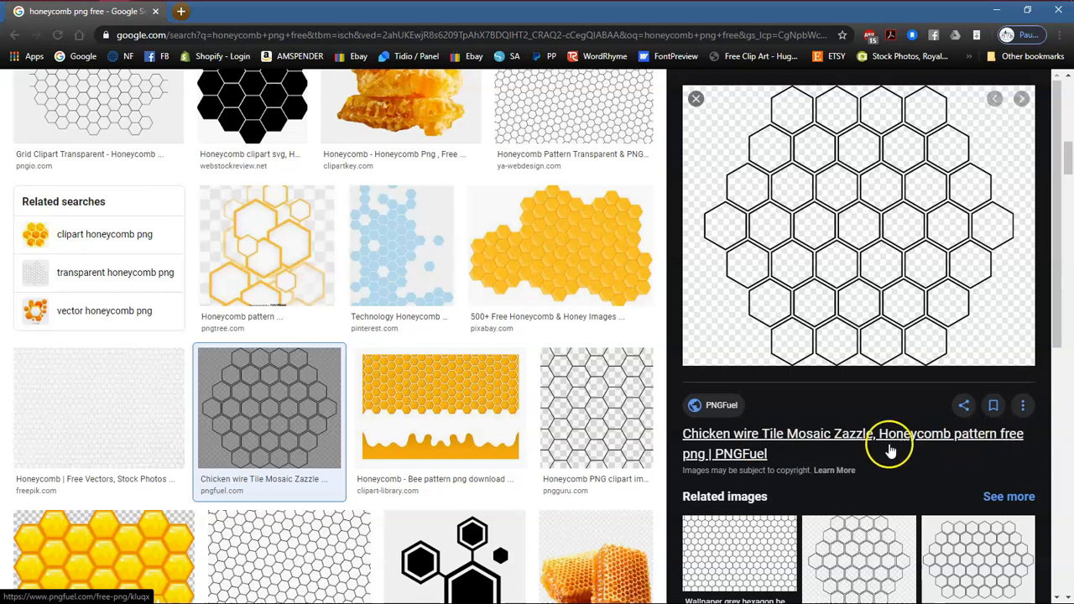
{"action": "left_click", "coordinate": [819, 439]}
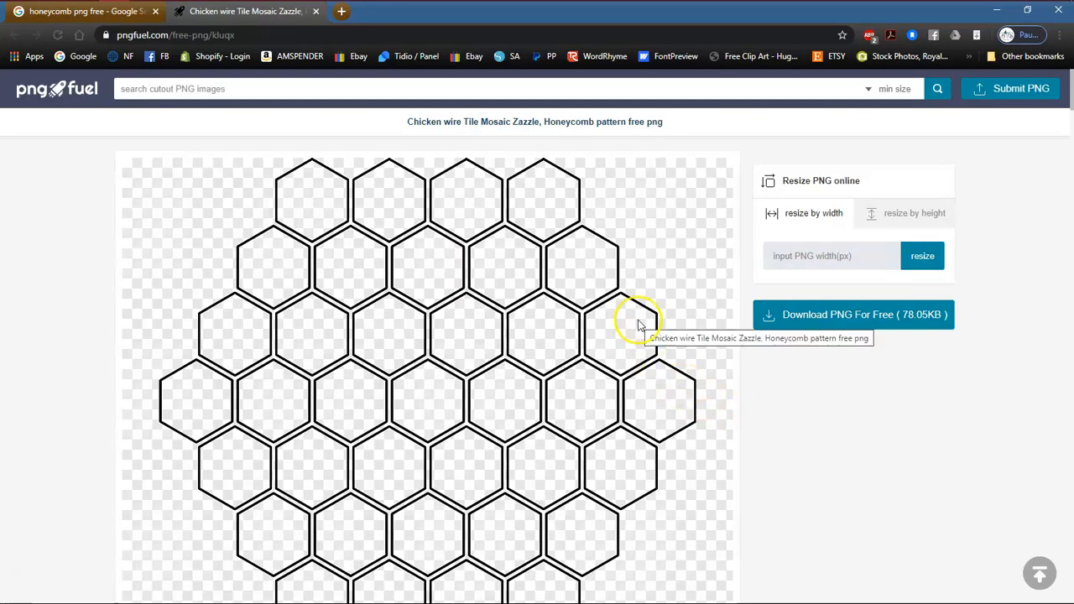
Step: Start the free download of the honeycomb PNG, cancel saving it and close the PNGFuel page
{"action": "scroll", "coordinate": [638, 326], "scroll_direction": "down", "scroll_amount": 1}
{"action": "scroll", "coordinate": [637, 326], "scroll_direction": "up", "scroll_amount": 1}
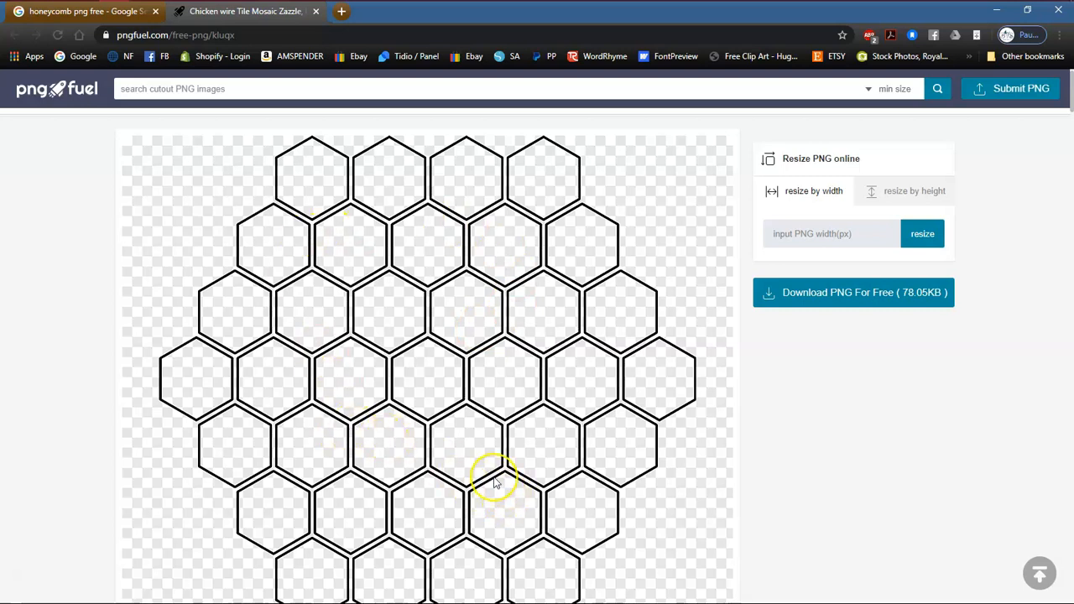
{"action": "scroll", "coordinate": [495, 482], "scroll_direction": "down", "scroll_amount": 1}
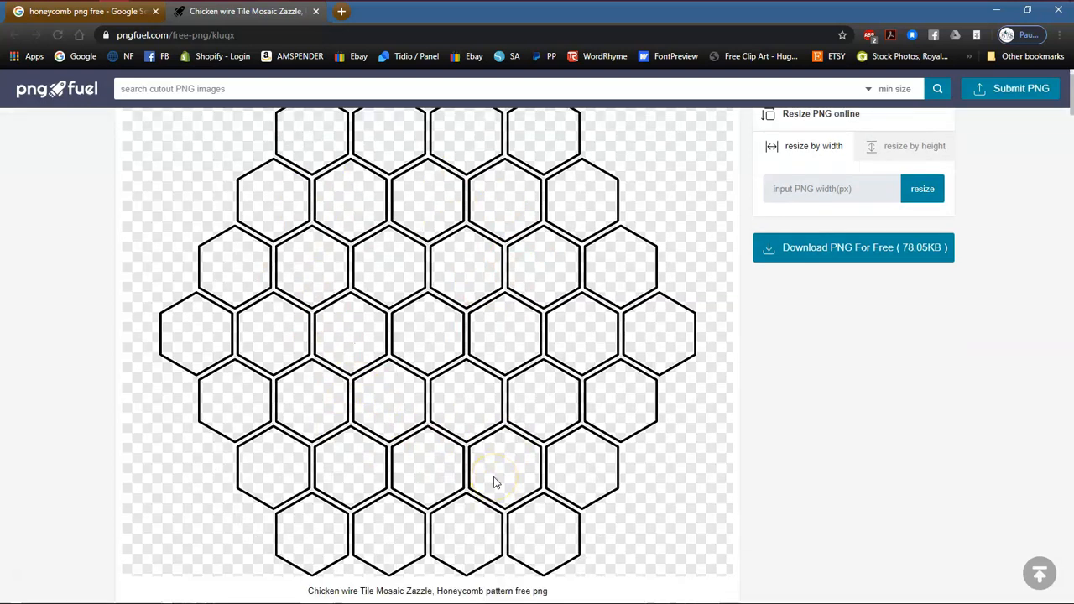
{"action": "scroll", "coordinate": [493, 477], "scroll_direction": "up", "scroll_amount": 1}
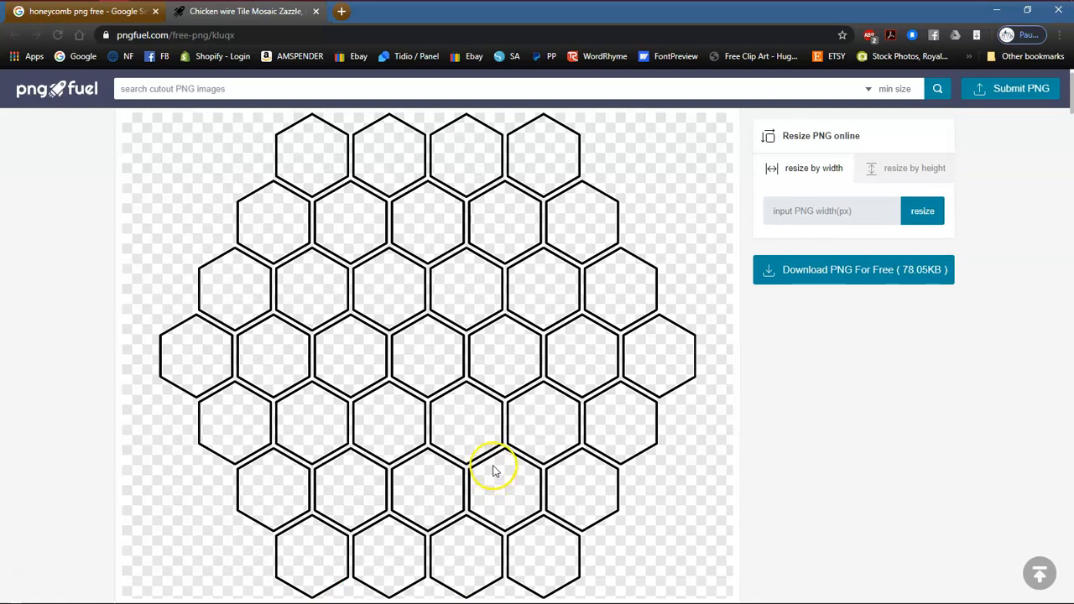
{"action": "left_click", "coordinate": [847, 270]}
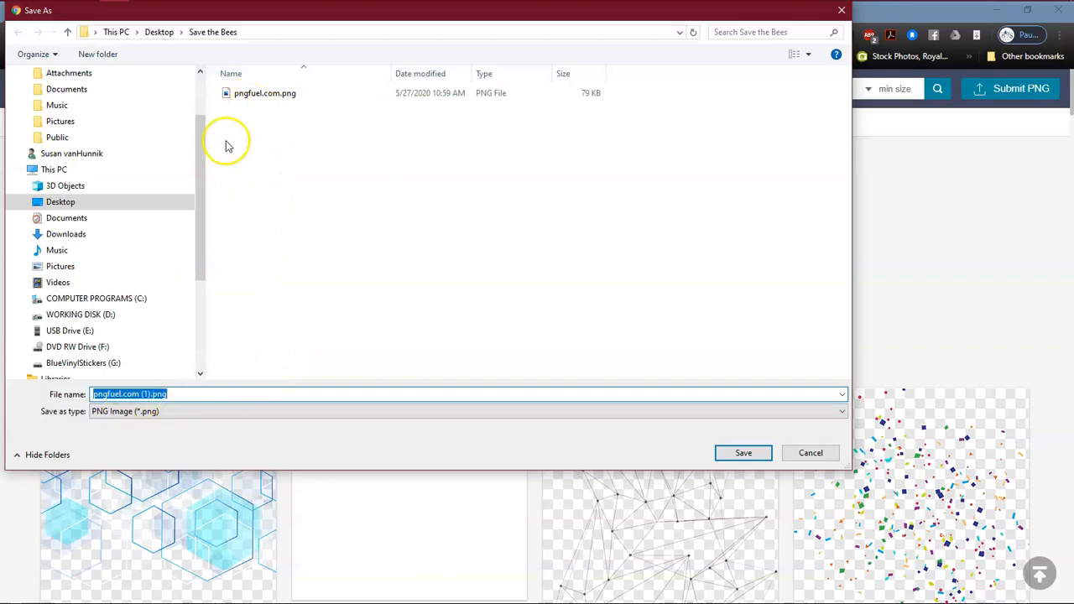
{"action": "left_click", "coordinate": [811, 454]}
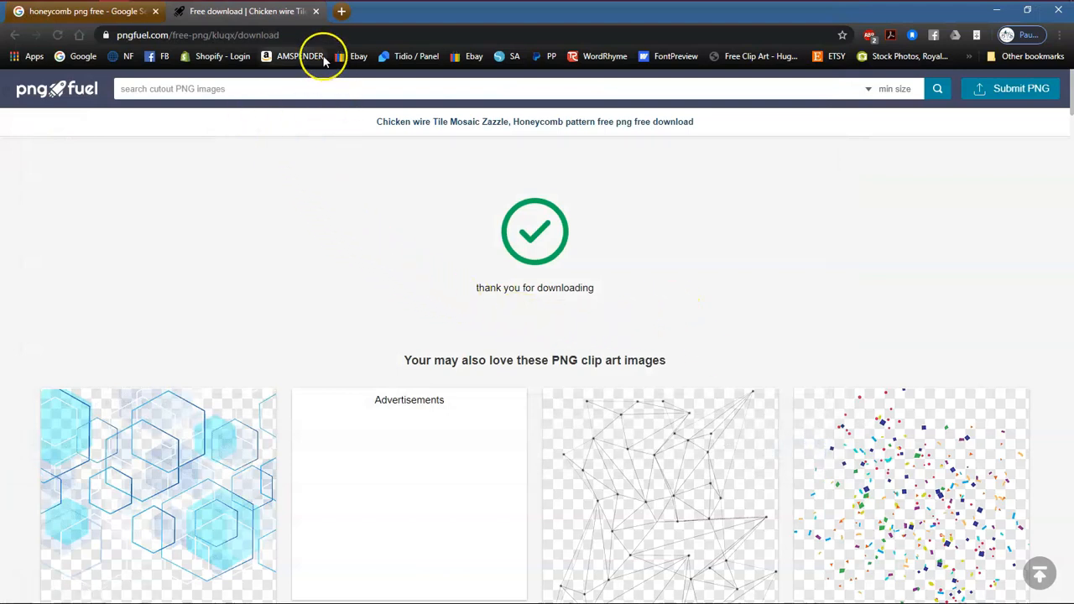
{"action": "left_click", "coordinate": [317, 12]}
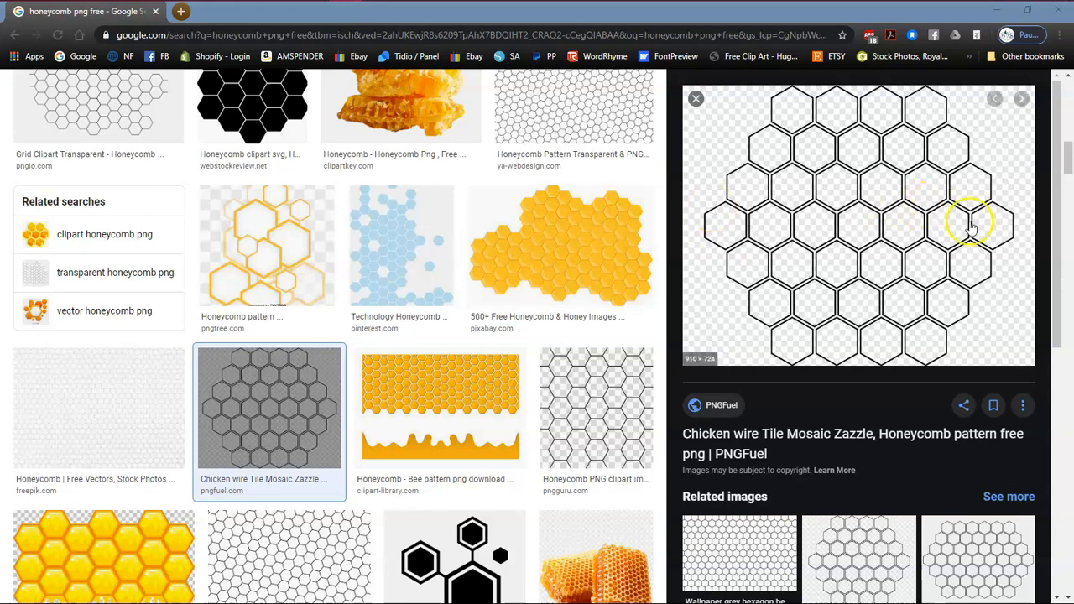
Step: Replace the image search query with "honeybee png free" and run the search
{"action": "left_click_drag", "start_coordinate": [1070, 165], "coordinate": [1069, 94]}
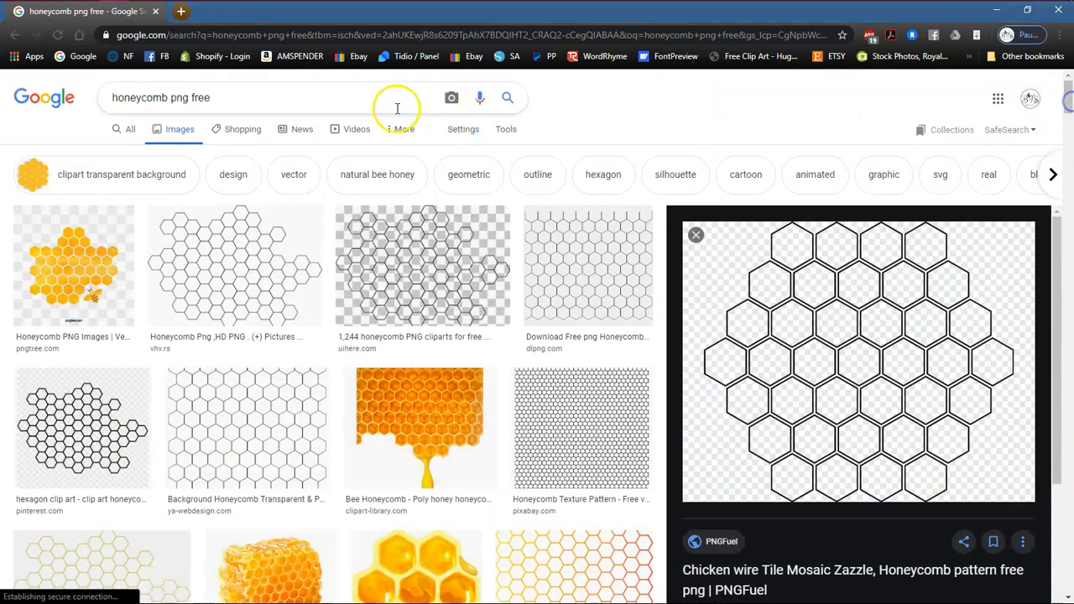
{"action": "left_click_drag", "start_coordinate": [258, 98], "coordinate": [5, 92]}
{"action": "type", "text": "ho"}
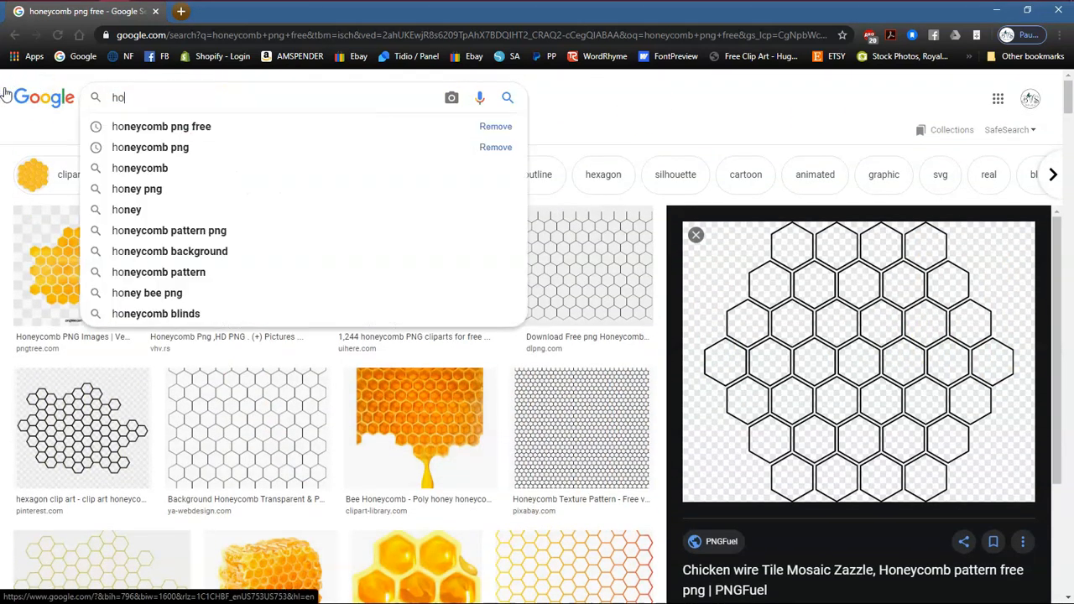
{"action": "type", "text": "neybee free"}
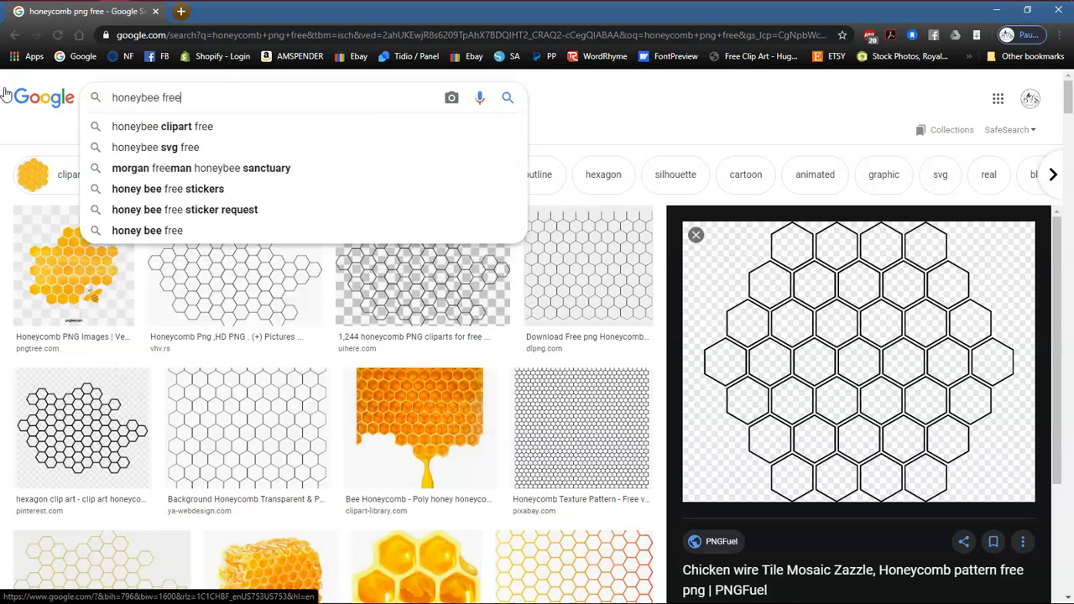
{"action": "key", "text": "BackSpace"}
{"action": "key", "text": "BackSpace"}
{"action": "key", "text": "BackSpace"}
{"action": "key", "text": "BackSpace"}
{"action": "type", "text": "png fr"}
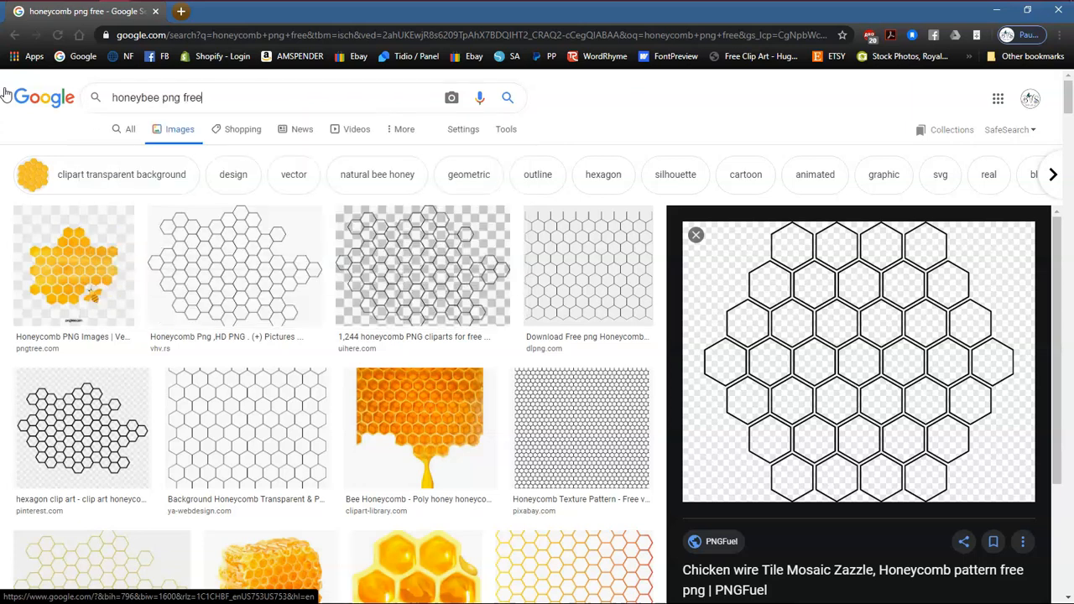
{"action": "key", "text": "Return"}
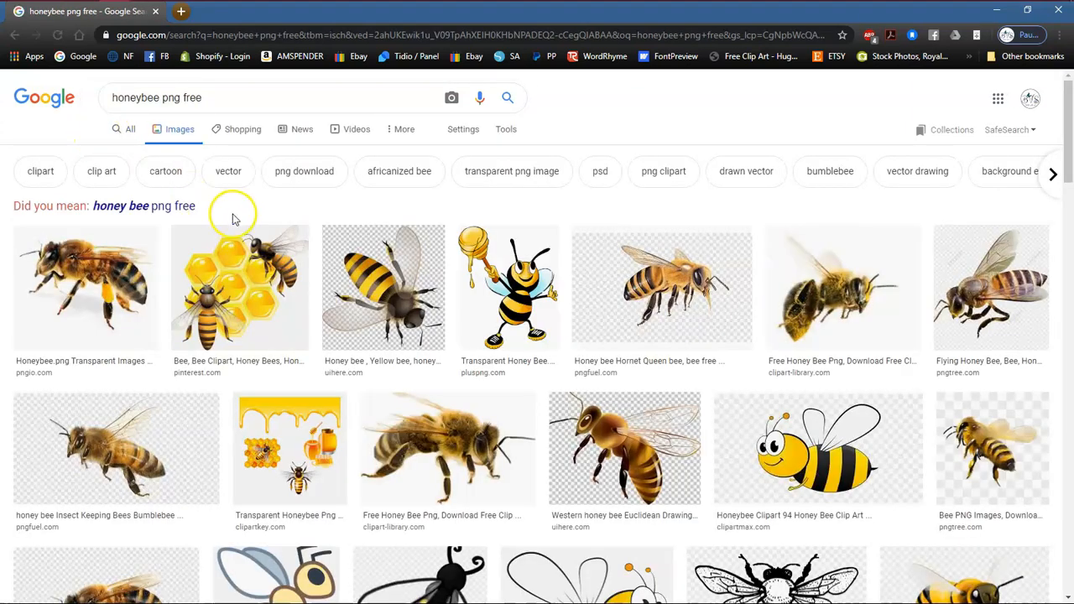
Step: Look through the honeybee image results for a suitable bee design
{"action": "scroll", "coordinate": [437, 352], "scroll_direction": "down", "scroll_amount": 2}
{"action": "scroll", "coordinate": [456, 378], "scroll_direction": "down", "scroll_amount": 7}
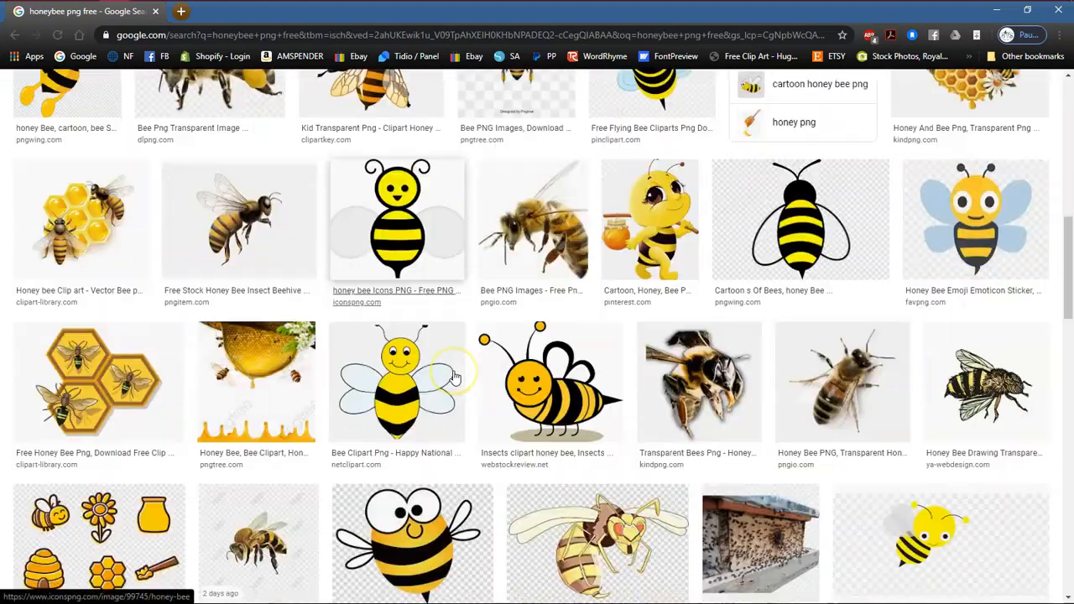
{"action": "scroll", "coordinate": [453, 377], "scroll_direction": "down", "scroll_amount": 6}
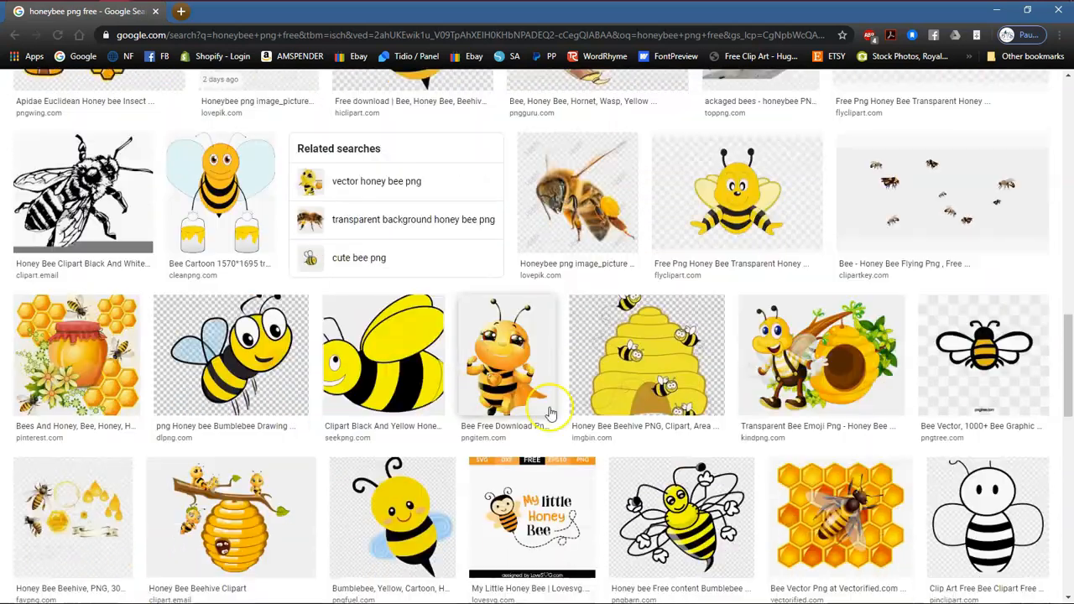
{"action": "scroll", "coordinate": [767, 427], "scroll_direction": "down", "scroll_amount": 3}
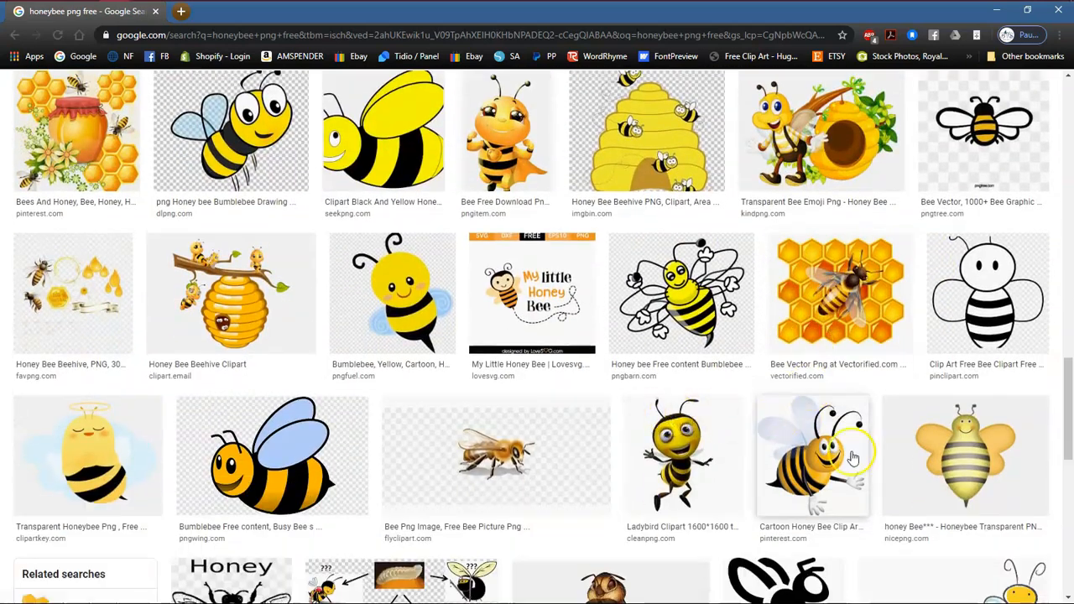
{"action": "scroll", "coordinate": [772, 436], "scroll_direction": "down", "scroll_amount": 2}
{"action": "scroll", "coordinate": [647, 391], "scroll_direction": "down", "scroll_amount": 2}
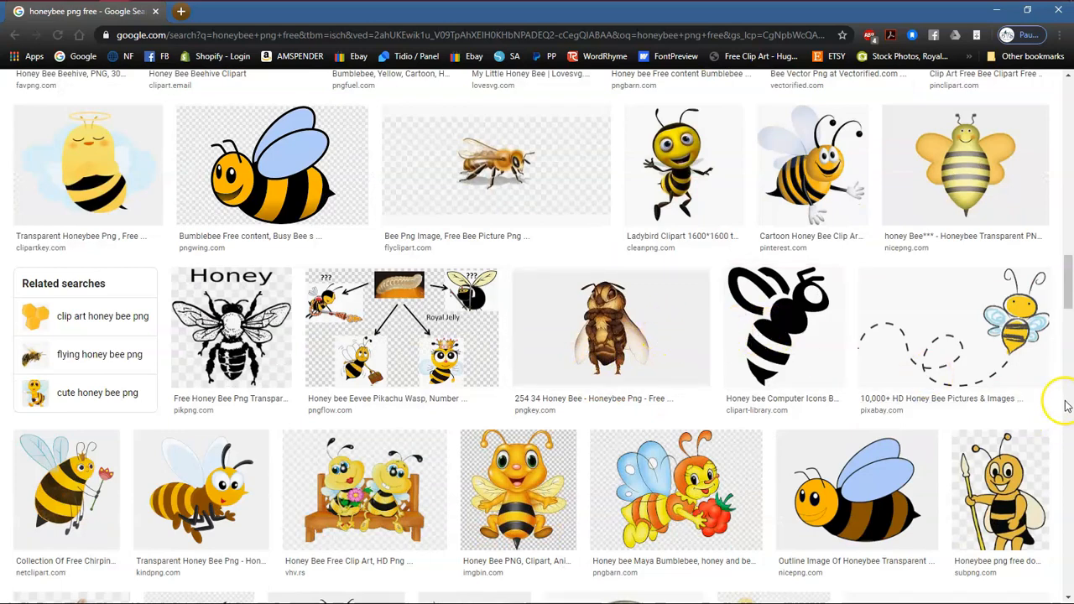
{"action": "left_click_drag", "start_coordinate": [1059, 289], "coordinate": [1059, 105]}
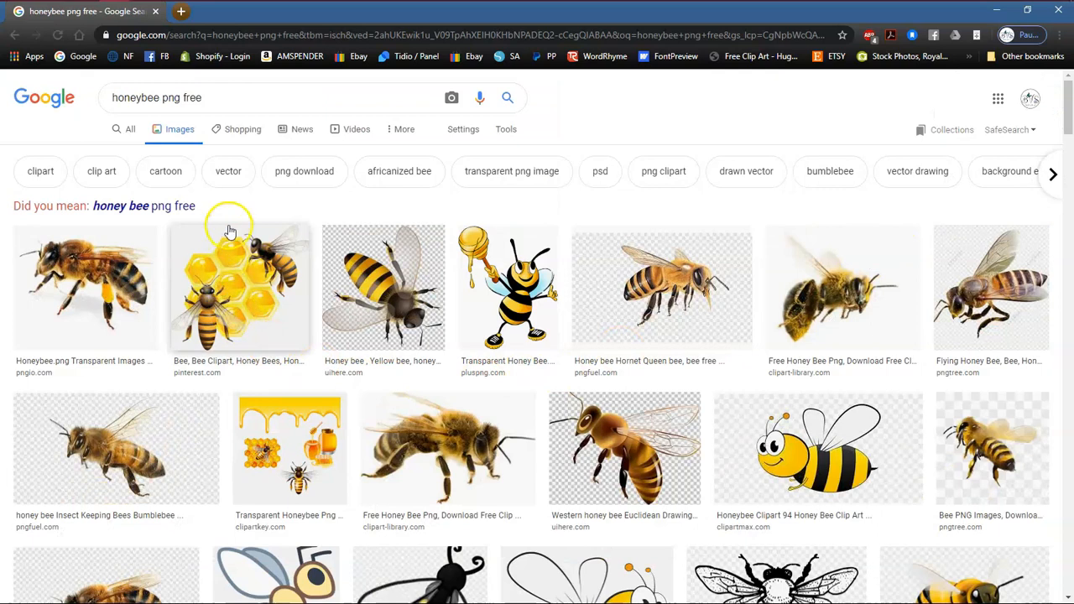
Step: Narrow the honeybee results to vector images and open the Clipart Library page of the black line-art bee
{"action": "left_click", "coordinate": [231, 172]}
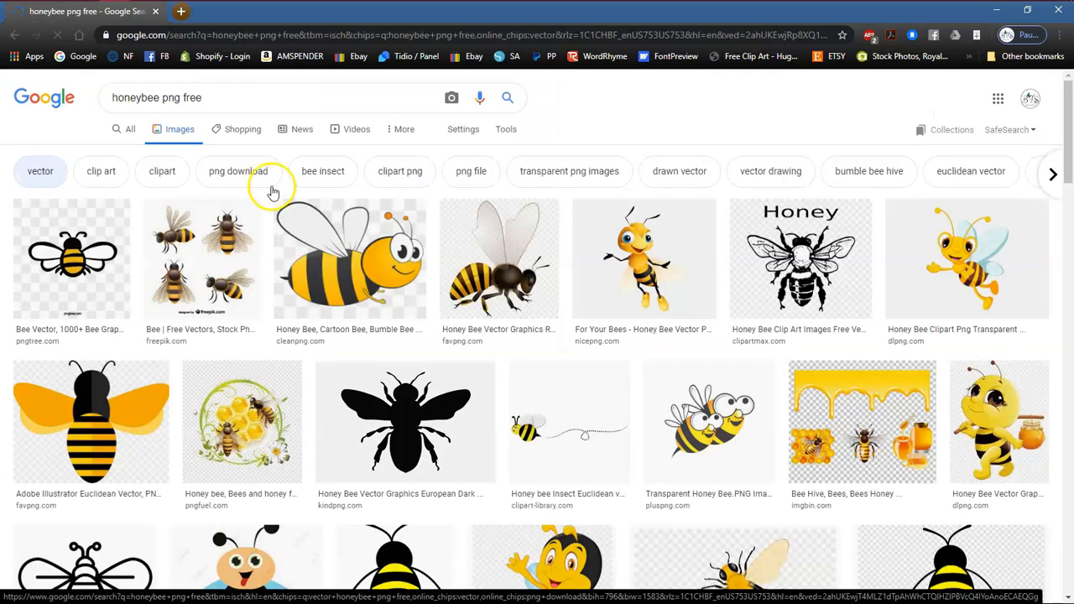
{"action": "scroll", "coordinate": [308, 307], "scroll_direction": "down", "scroll_amount": 1}
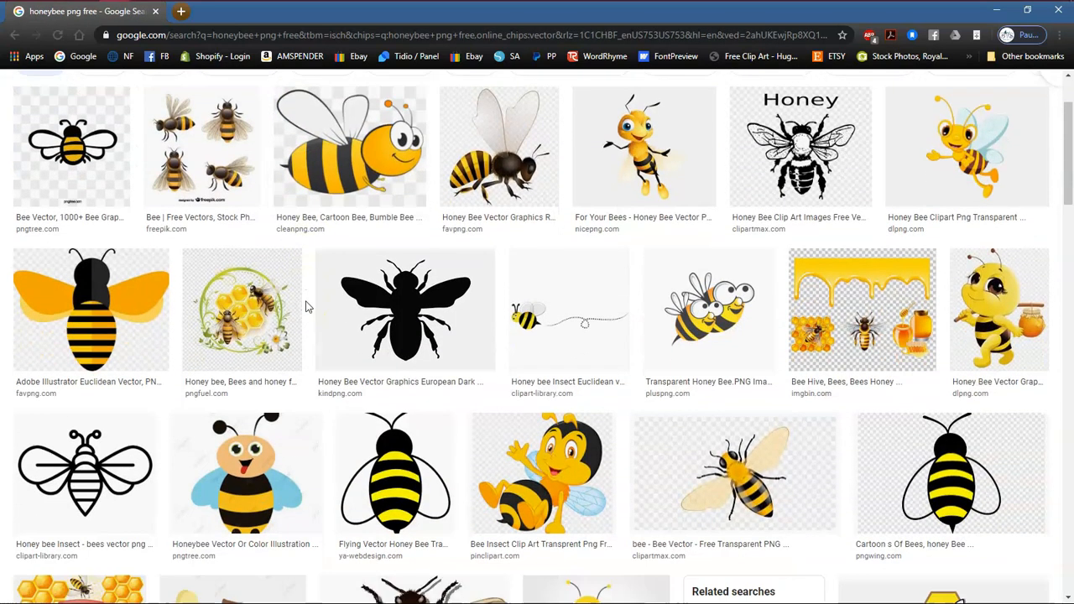
{"action": "scroll", "coordinate": [307, 307], "scroll_direction": "down", "scroll_amount": 1}
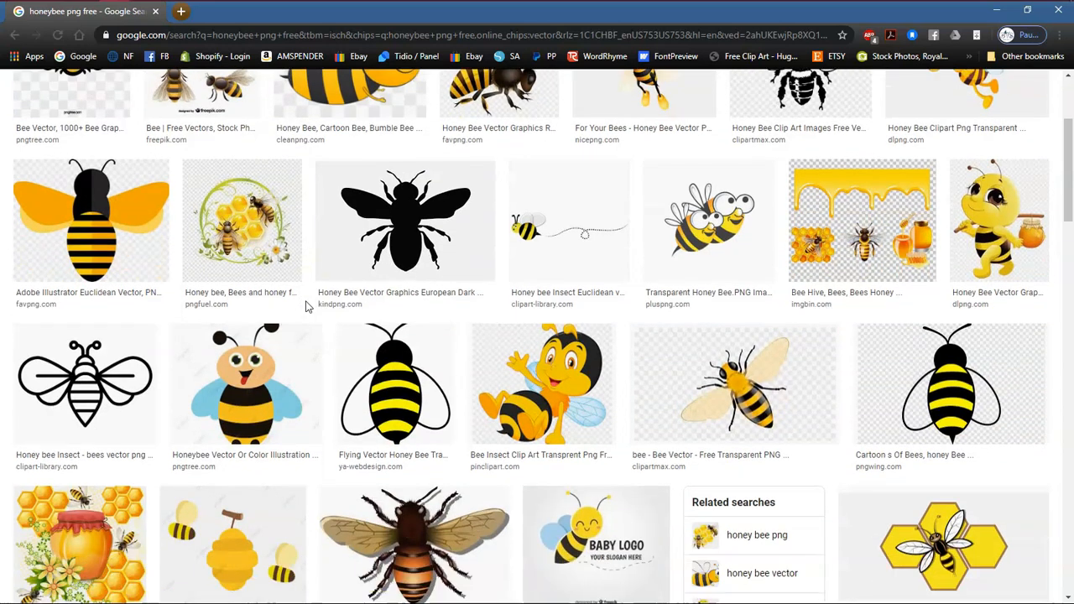
{"action": "scroll", "coordinate": [307, 307], "scroll_direction": "down", "scroll_amount": 1}
{"action": "left_click", "coordinate": [80, 273]}
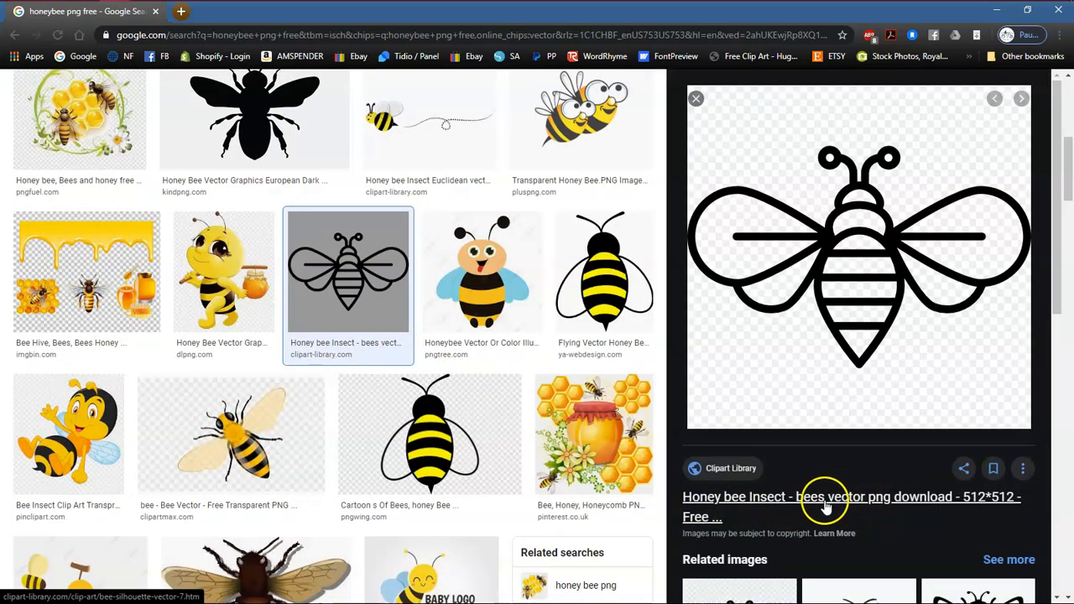
{"action": "left_click", "coordinate": [871, 508]}
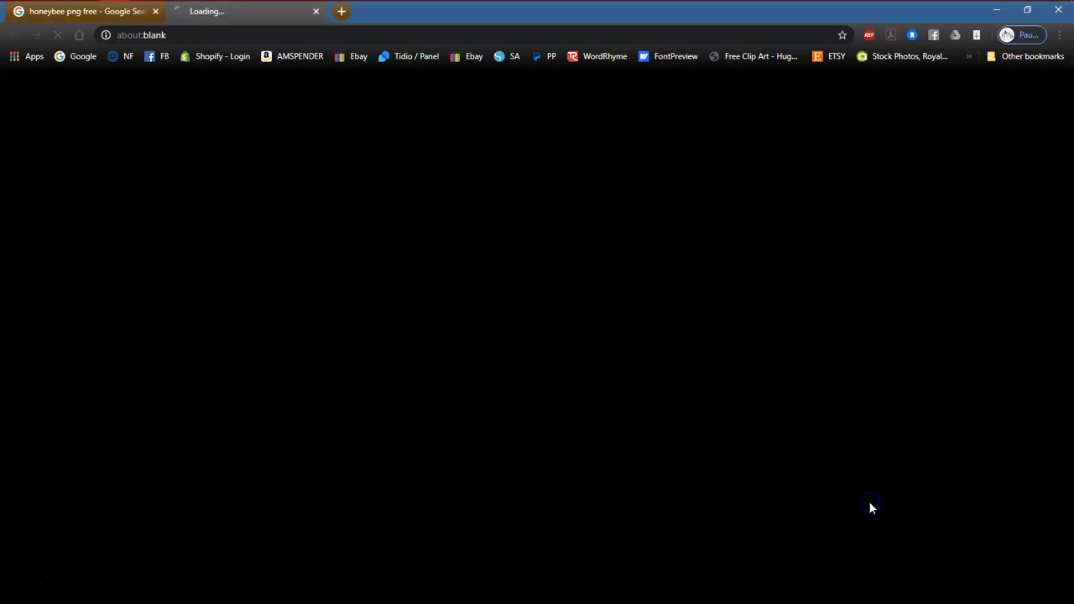
Step: Download the line-art bee as bee-silhouette-vector-7.png into the Save the Bees folder on the desktop
{"action": "scroll", "coordinate": [486, 388], "scroll_direction": "down", "scroll_amount": 2}
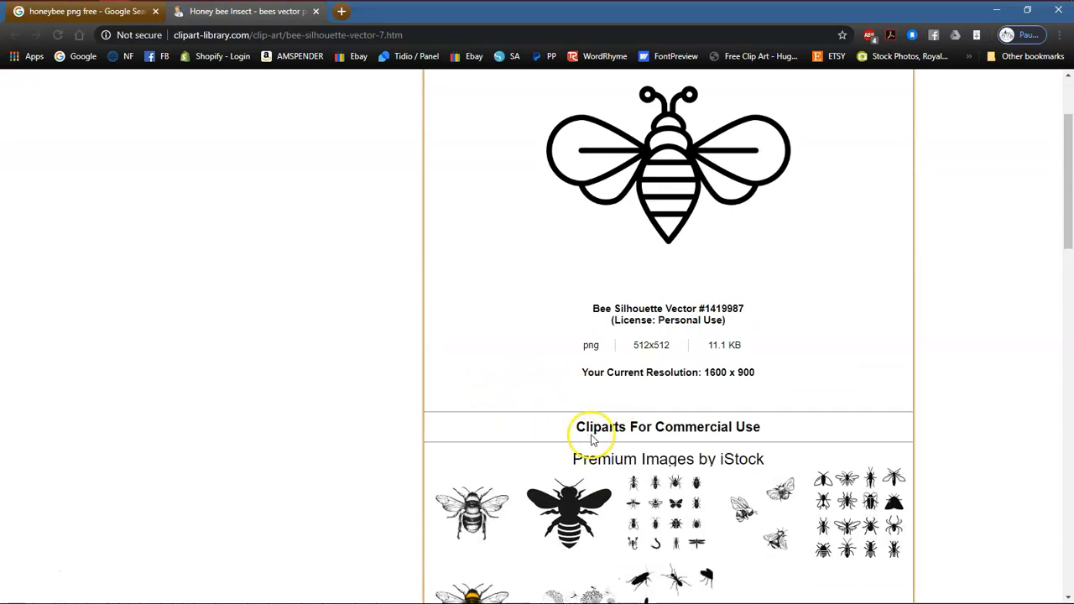
{"action": "scroll", "coordinate": [498, 401], "scroll_direction": "down", "scroll_amount": 2}
{"action": "scroll", "coordinate": [494, 392], "scroll_direction": "down", "scroll_amount": 1}
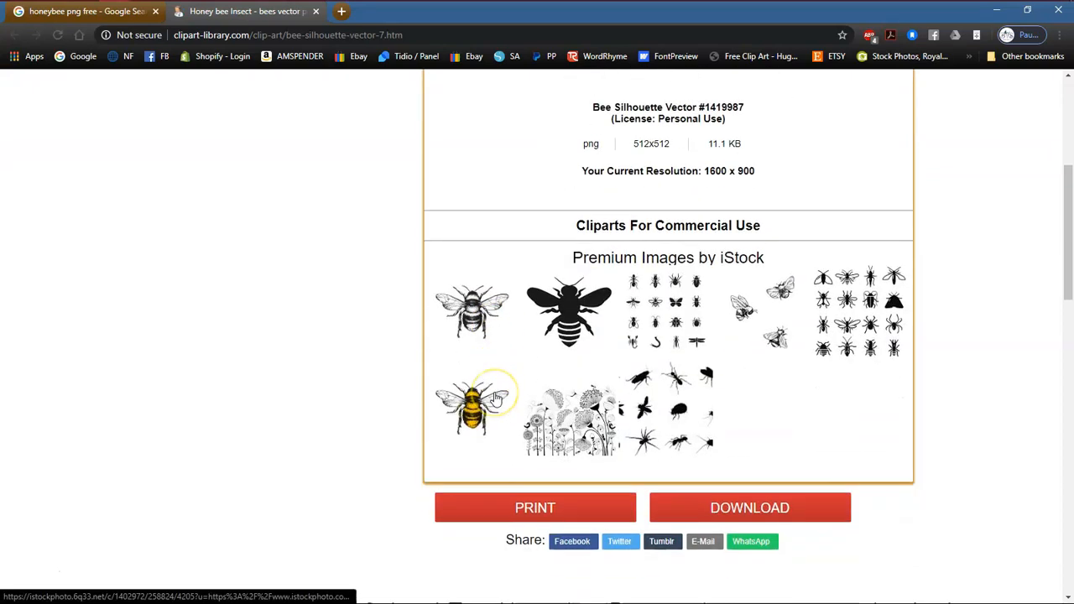
{"action": "scroll", "coordinate": [507, 392], "scroll_direction": "up", "scroll_amount": 2}
{"action": "scroll", "coordinate": [511, 394], "scroll_direction": "down", "scroll_amount": 2}
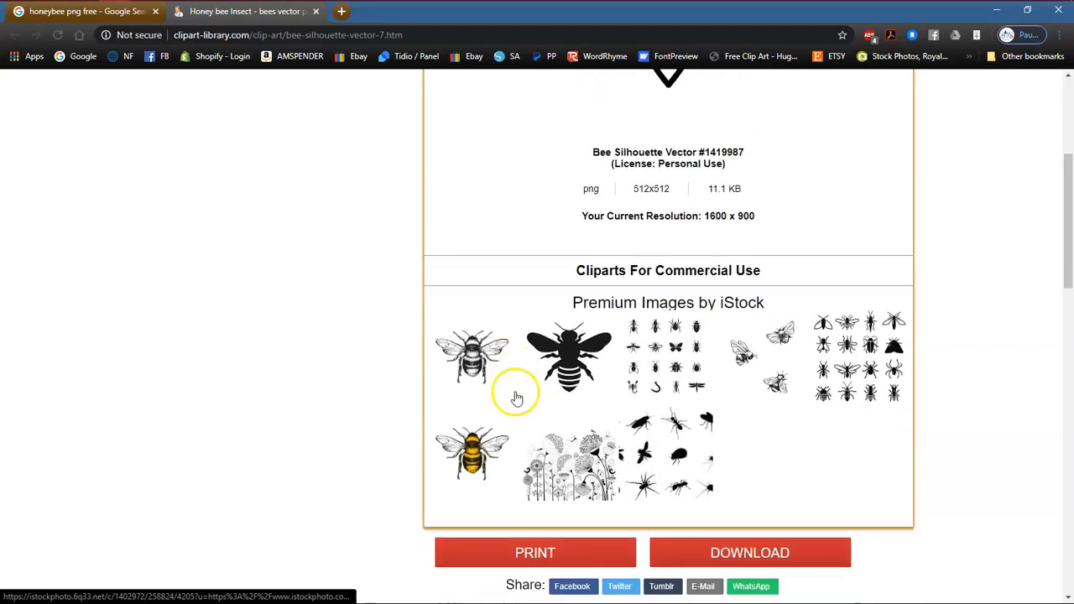
{"action": "left_click", "coordinate": [758, 510]}
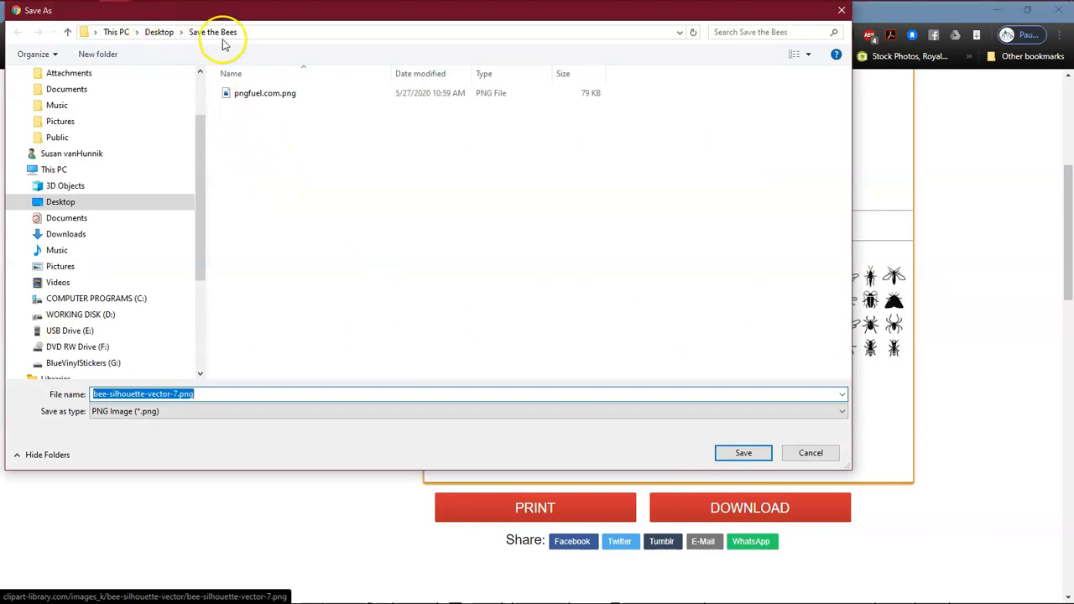
{"action": "left_click", "coordinate": [744, 453]}
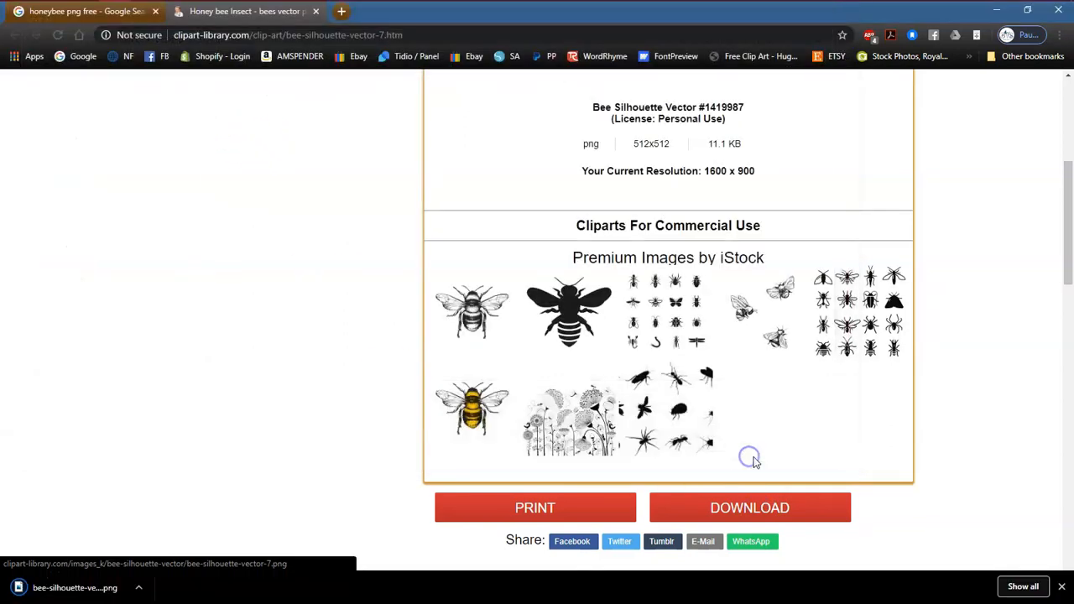
Step: Close both browser pages and return to Silhouette Studio with its window maximized
{"action": "left_click", "coordinate": [316, 15]}
{"action": "left_click", "coordinate": [154, 11]}
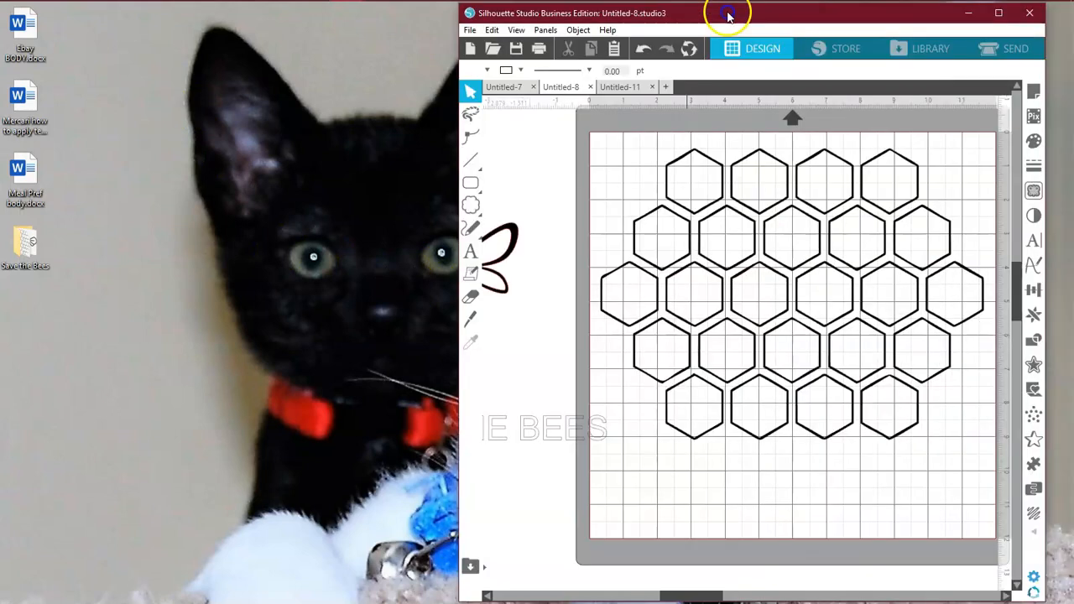
{"action": "left_click_drag", "start_coordinate": [732, 9], "coordinate": [576, 15]}
{"action": "double_click", "coordinate": [672, 12]}
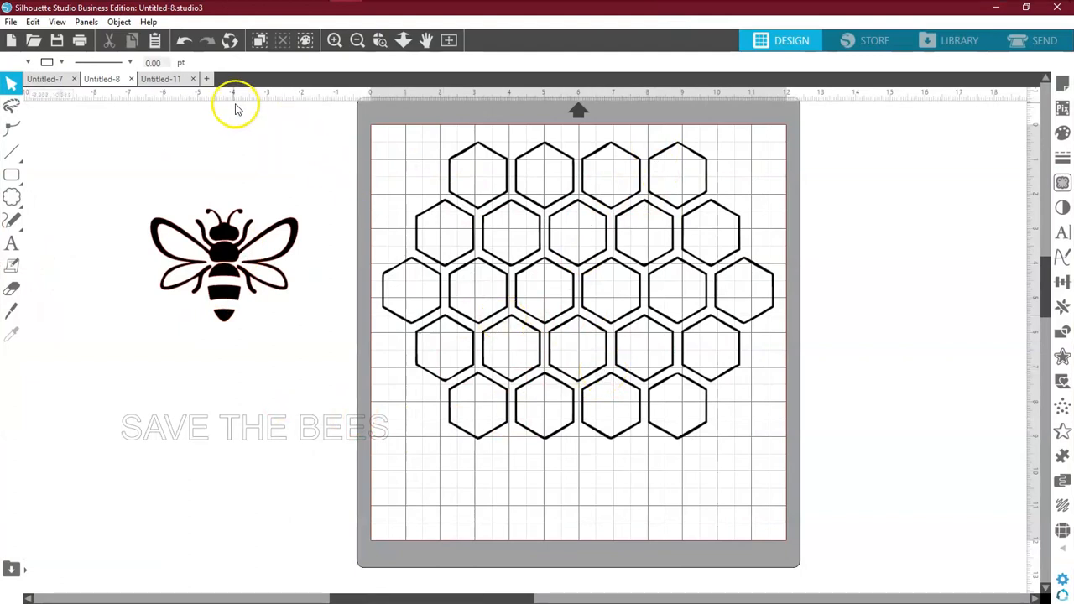
Step: Add a new blank drawing, and switch to the already open empty drawing Untitled-11
{"action": "left_click", "coordinate": [206, 80]}
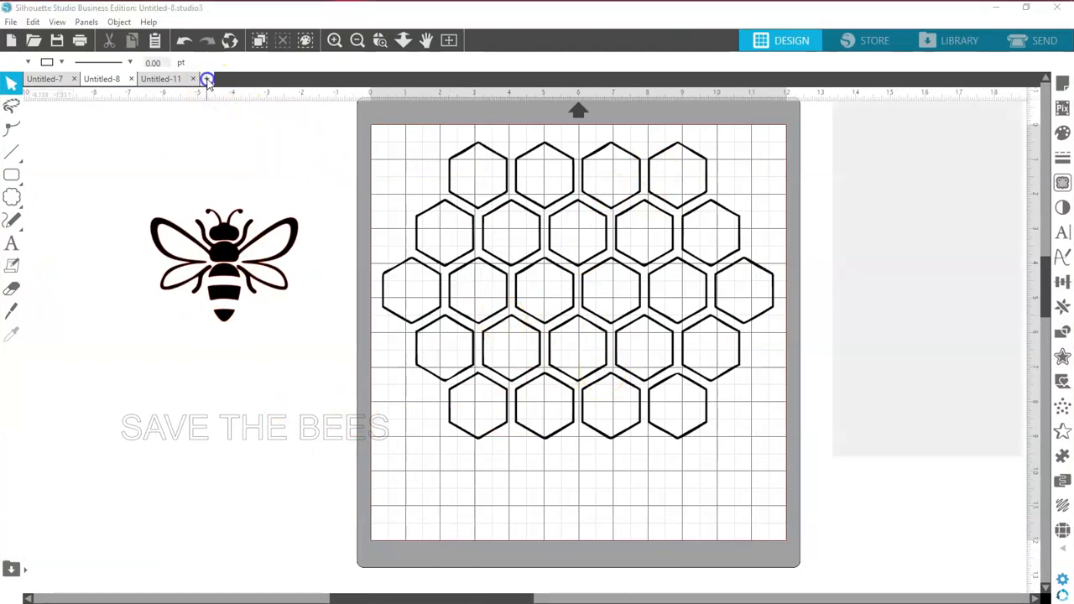
{"action": "left_click", "coordinate": [94, 79]}
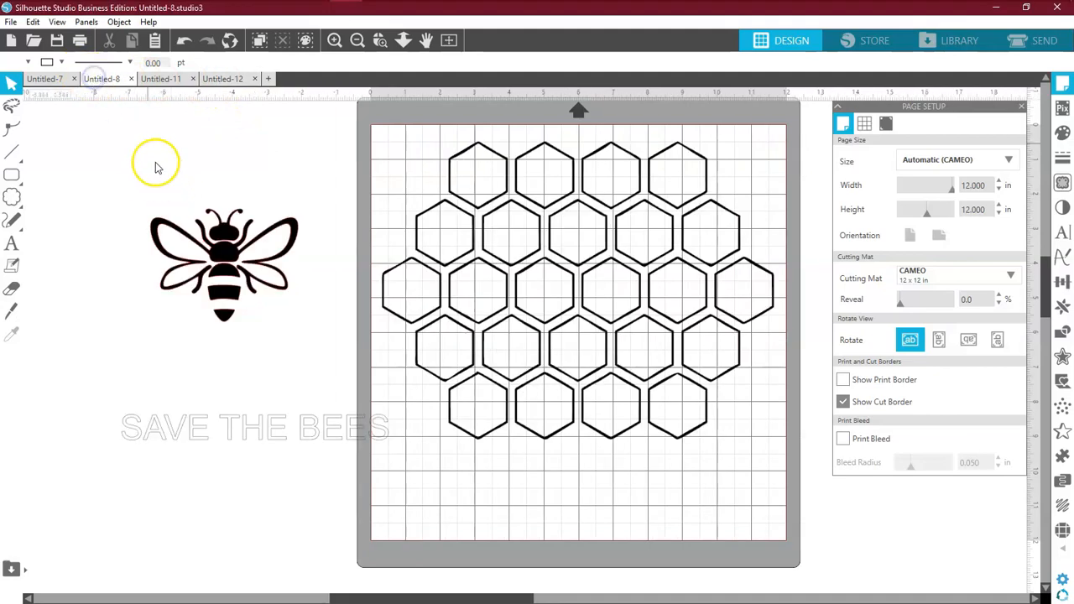
{"action": "left_click", "coordinate": [180, 79]}
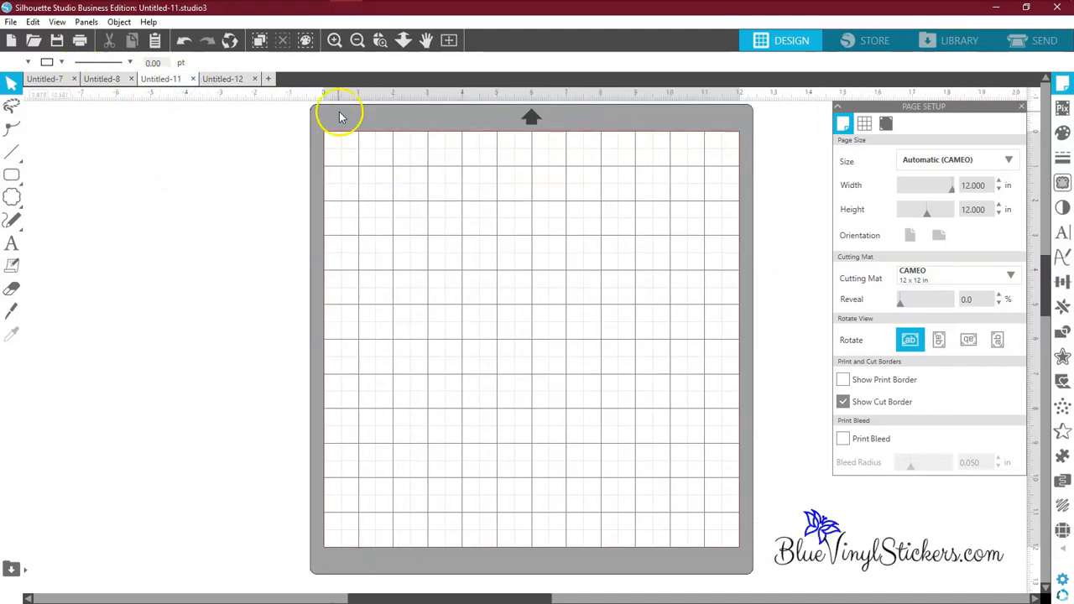
Step: Open the honeycomb image pngfuel.com.png from the Save the Bees folder on the desktop
{"action": "left_click", "coordinate": [34, 44]}
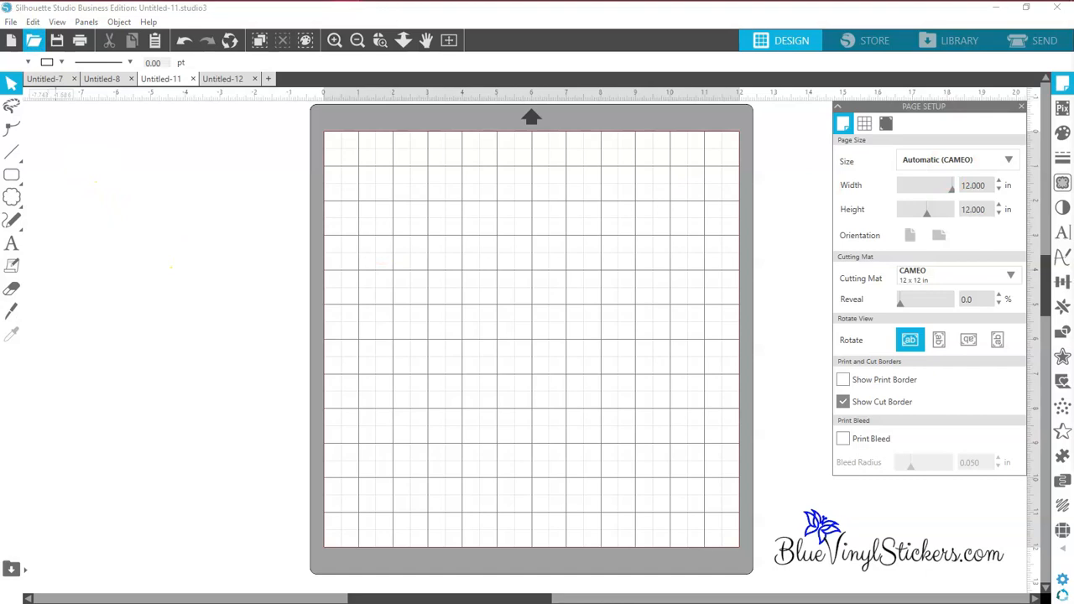
{"action": "left_click_drag", "start_coordinate": [714, 76], "coordinate": [283, 60]}
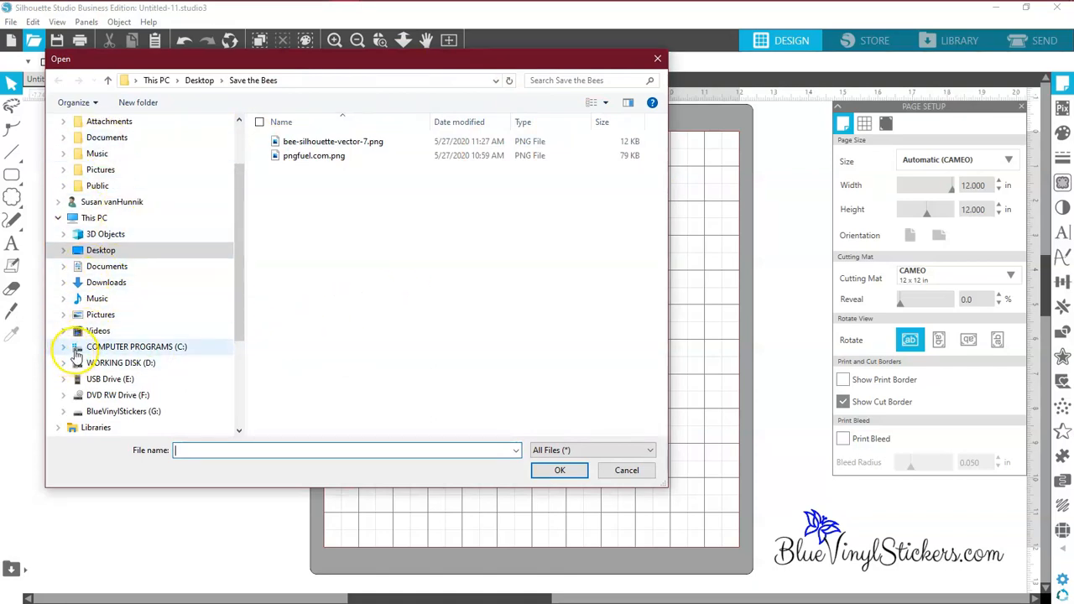
{"action": "left_click", "coordinate": [78, 254]}
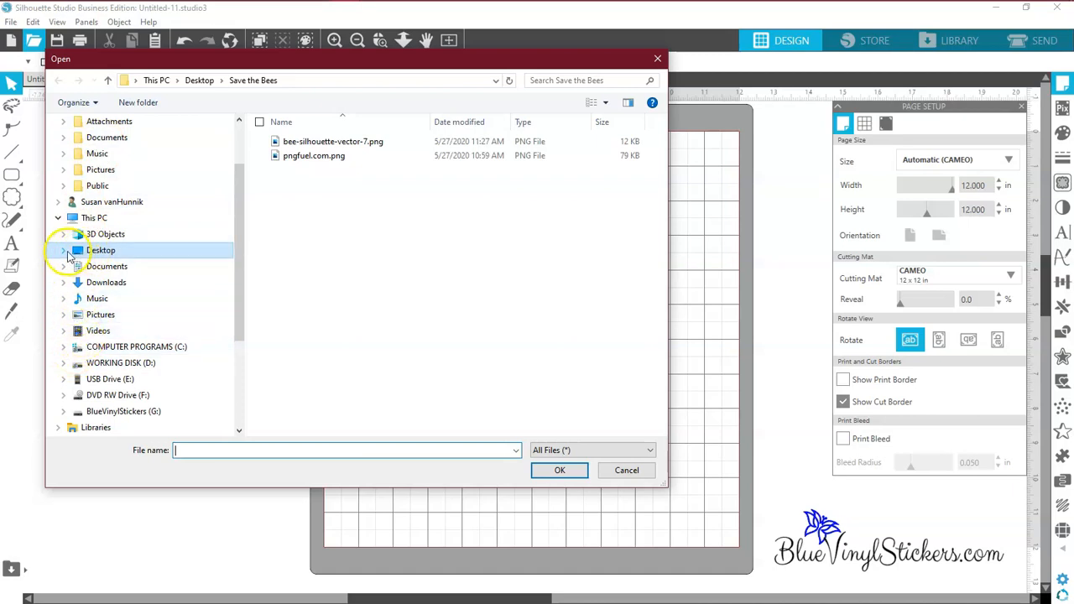
{"action": "left_click", "coordinate": [64, 250]}
{"action": "left_click", "coordinate": [101, 351]}
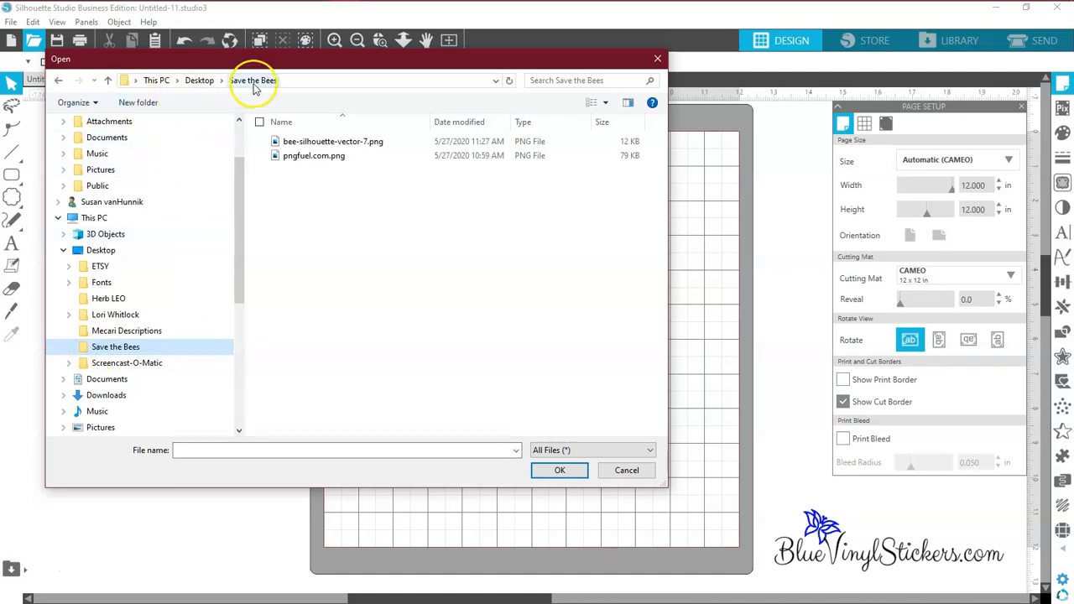
{"action": "left_click", "coordinate": [102, 283]}
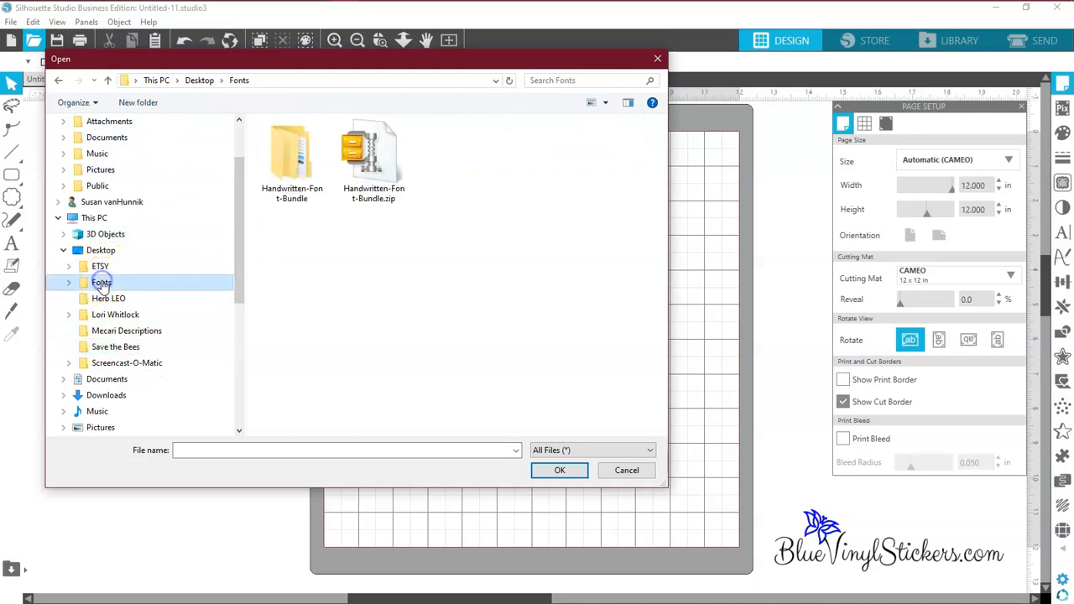
{"action": "left_click", "coordinate": [107, 349]}
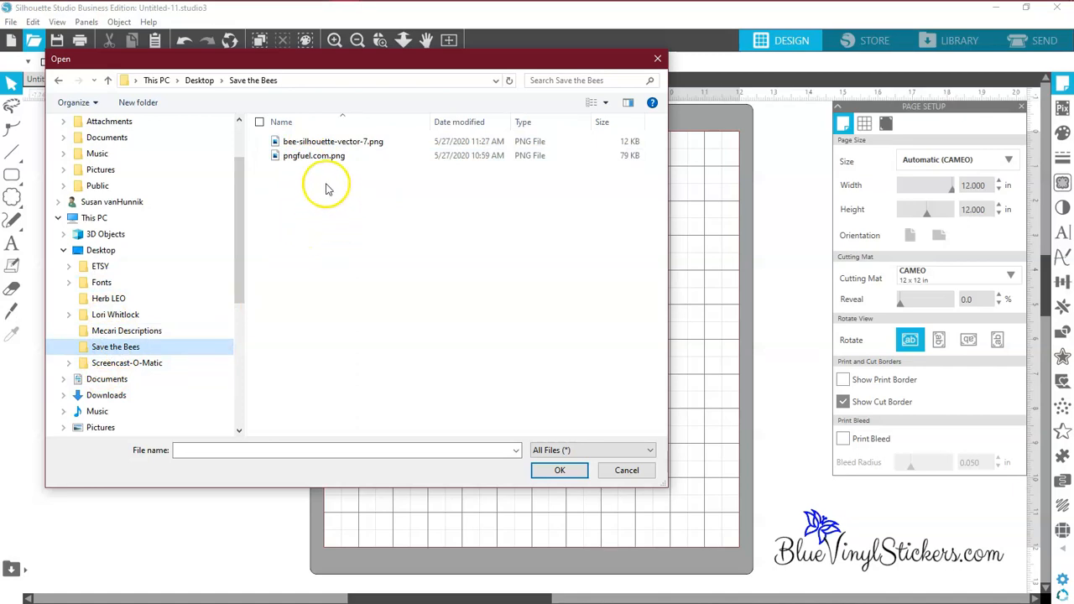
{"action": "left_click", "coordinate": [309, 161]}
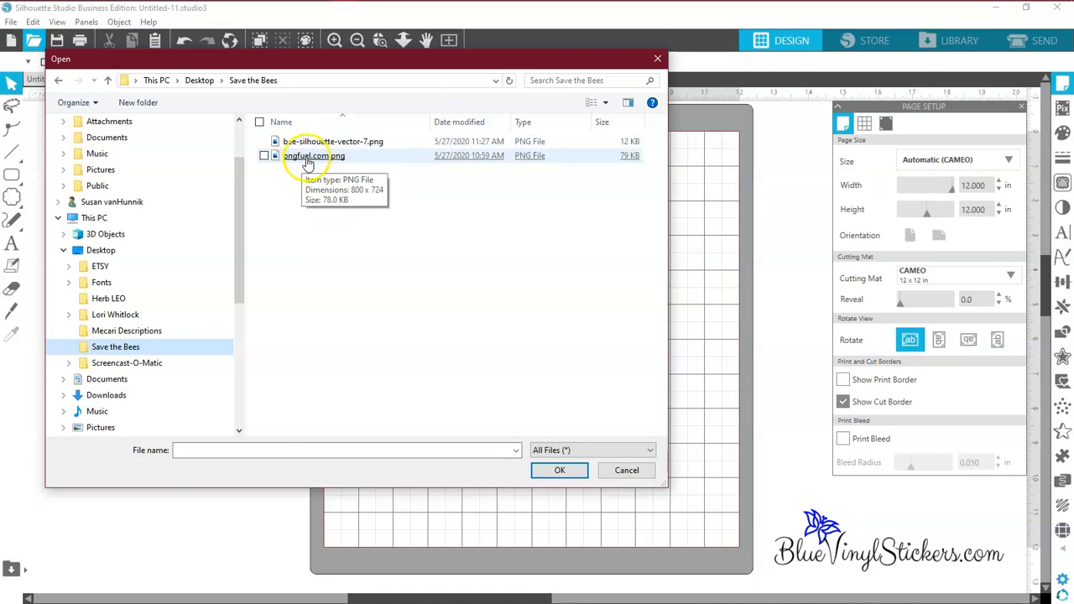
{"action": "double_click", "coordinate": [308, 159]}
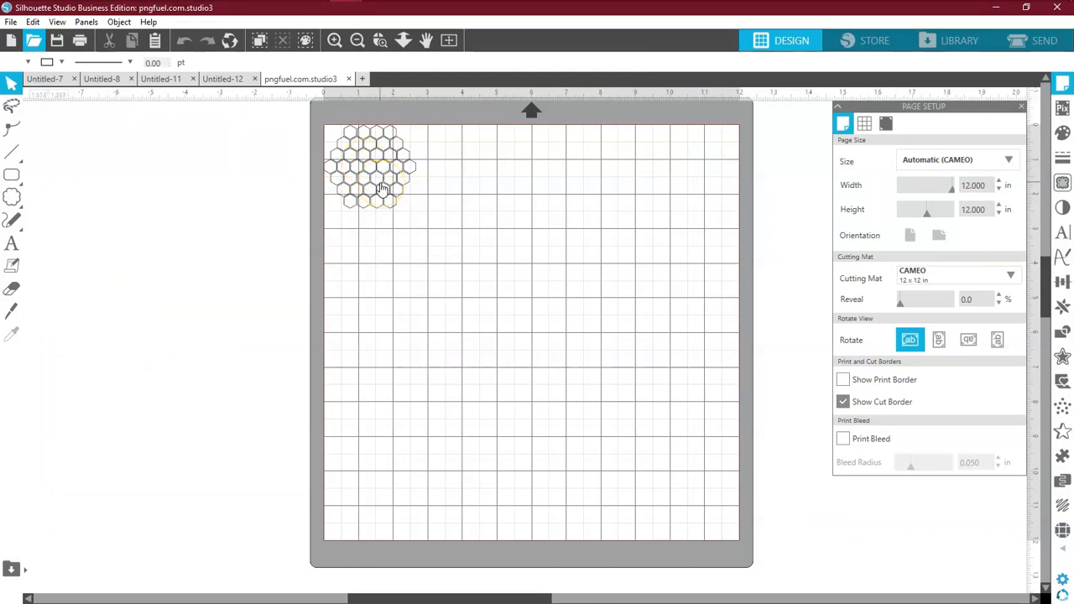
Step: Open bee-silhouette-vector-7.png from the Save the Bees folder and move the bee away from the page's corner toward the middle
{"action": "left_click", "coordinate": [31, 44]}
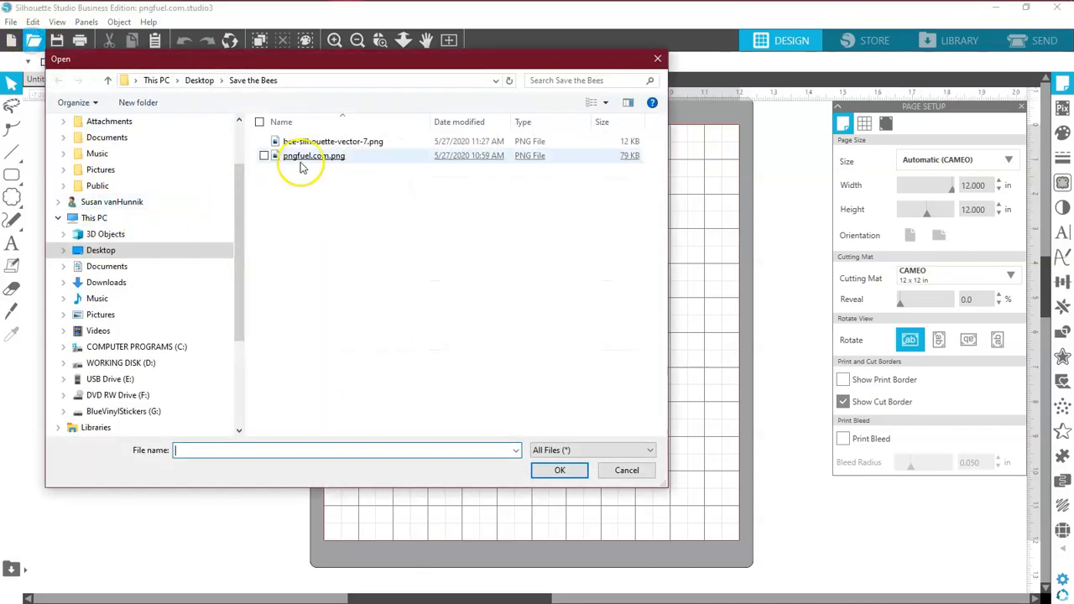
{"action": "left_click", "coordinate": [320, 144]}
{"action": "double_click", "coordinate": [319, 145]}
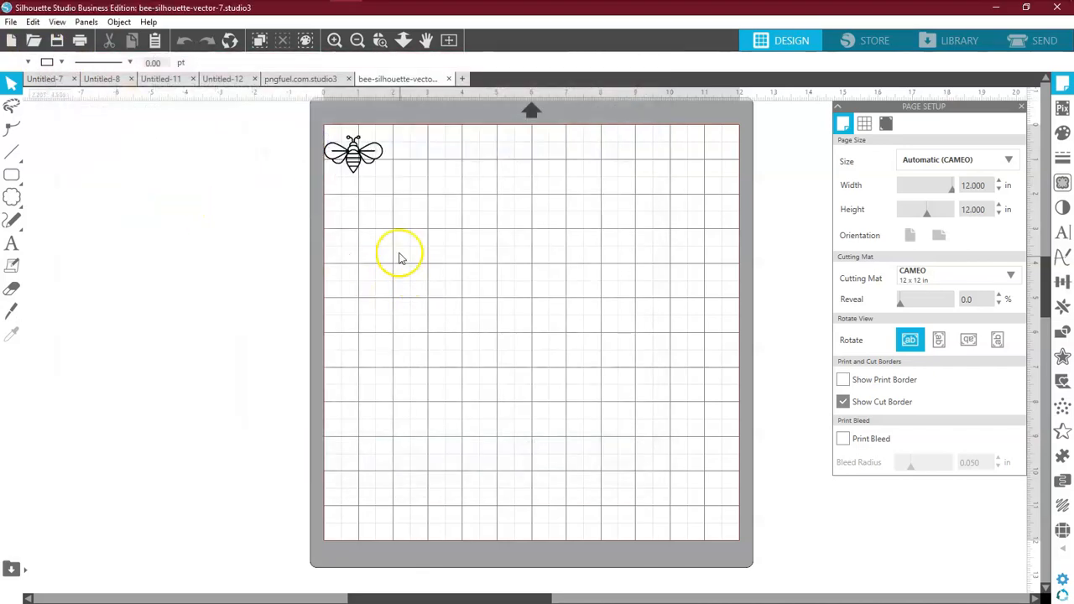
{"action": "left_click_drag", "start_coordinate": [351, 151], "coordinate": [485, 232]}
{"action": "left_click", "coordinate": [486, 230]}
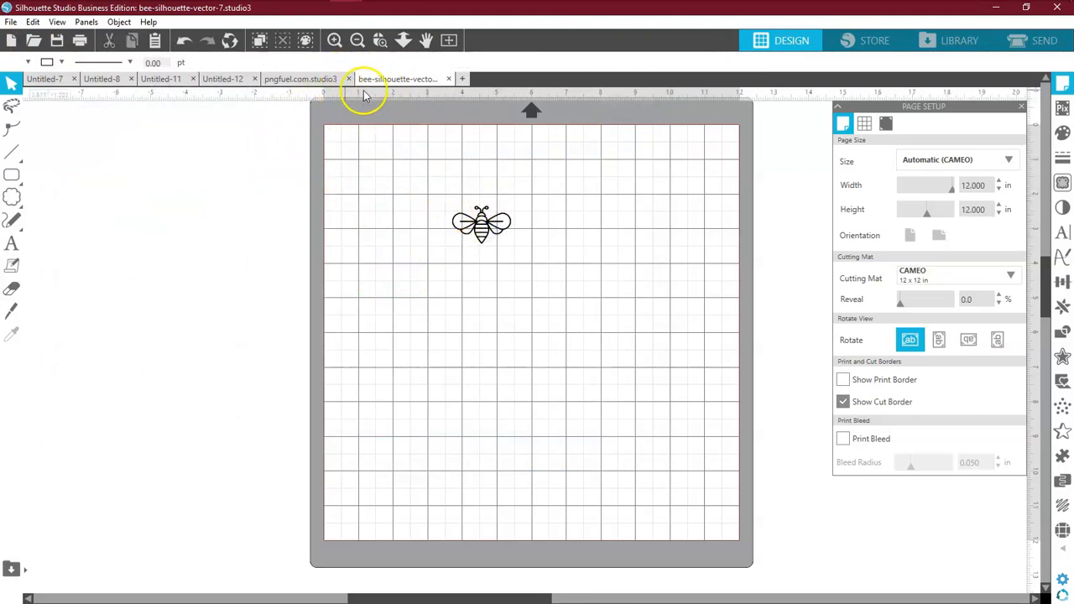
Step: Copy the bee into the pngfuel.com honeycomb drawing and move the honeycomb down beside it
{"action": "left_click", "coordinate": [295, 79]}
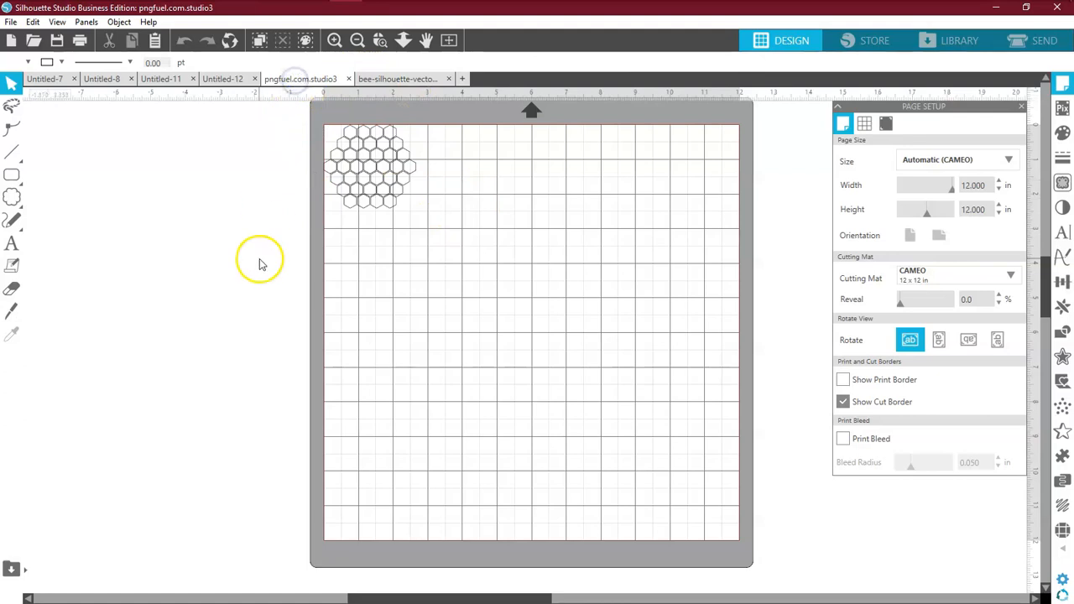
{"action": "left_click", "coordinate": [395, 79]}
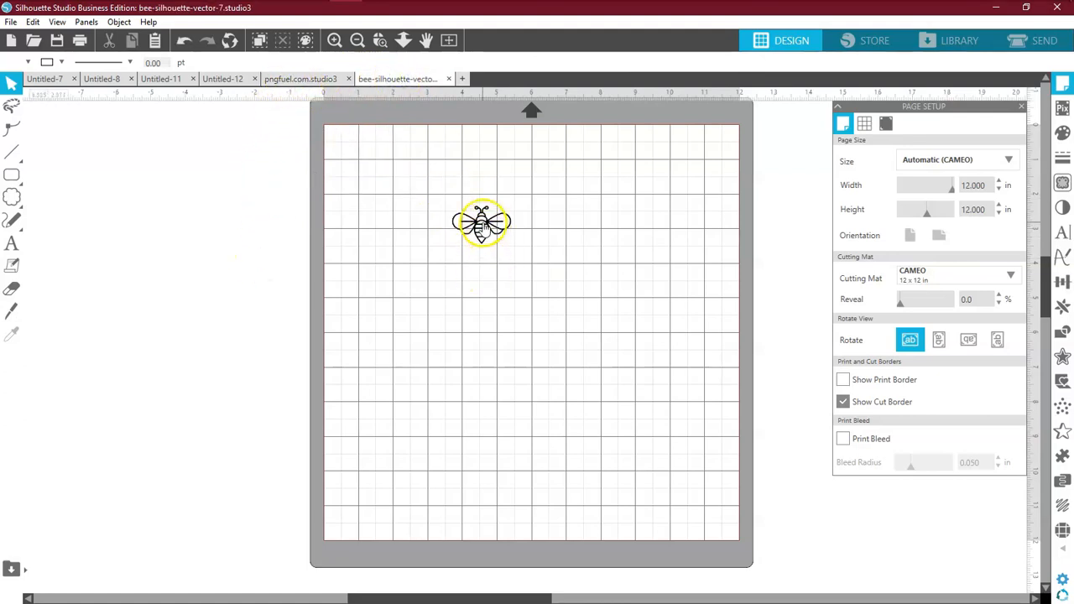
{"action": "right_click", "coordinate": [483, 226]}
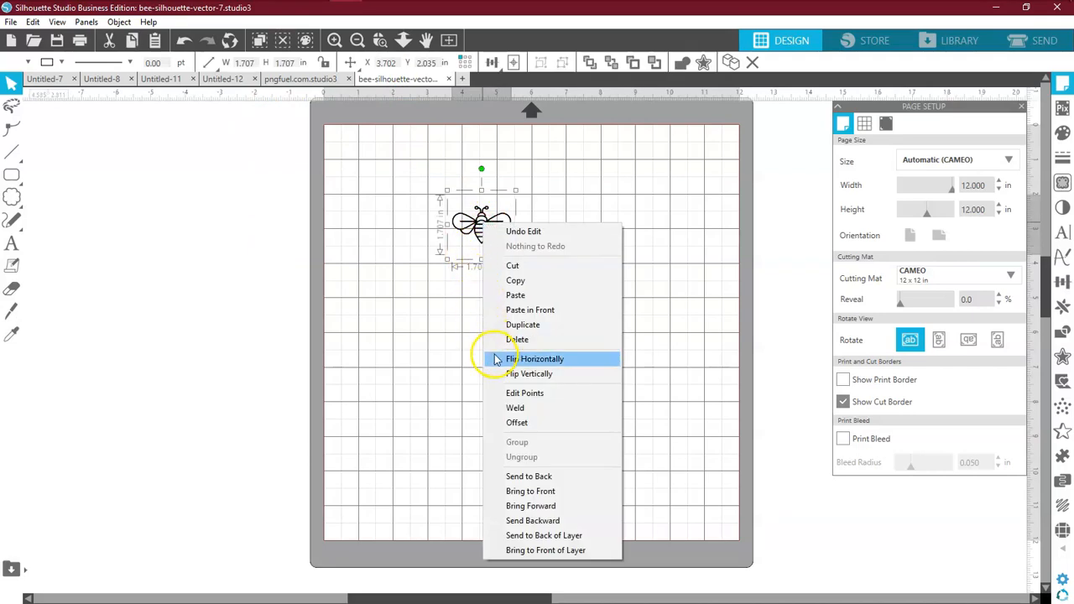
{"action": "left_click", "coordinate": [515, 281]}
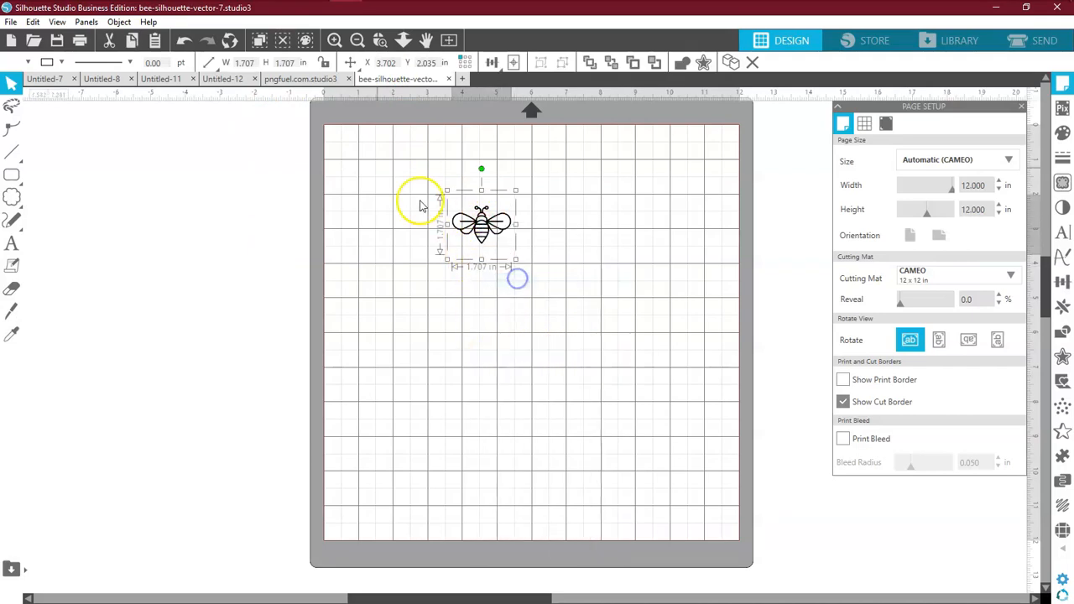
{"action": "left_click", "coordinate": [295, 79]}
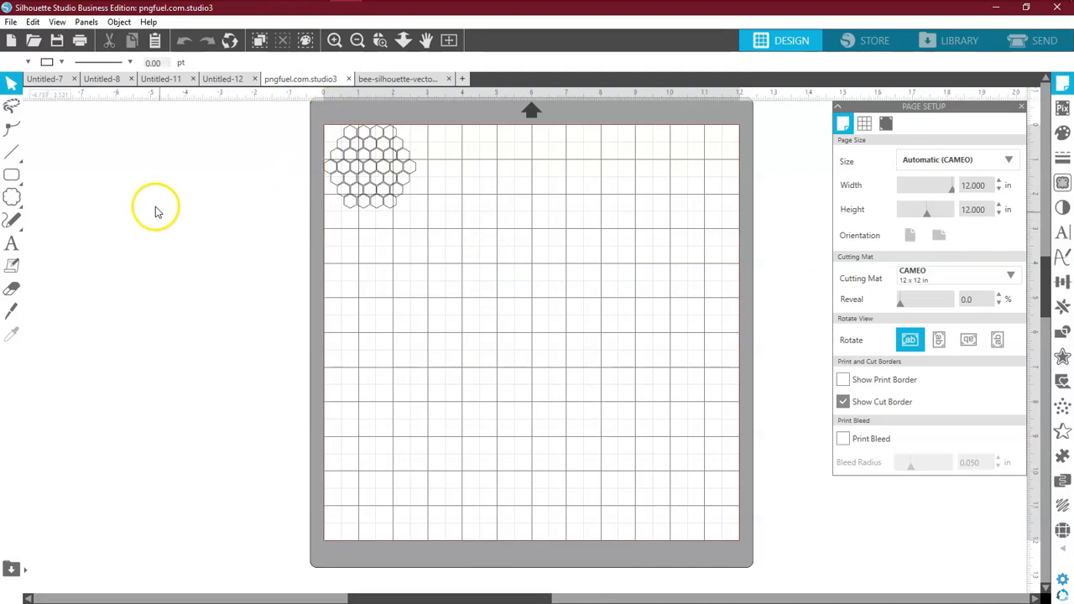
{"action": "right_click", "coordinate": [141, 147]}
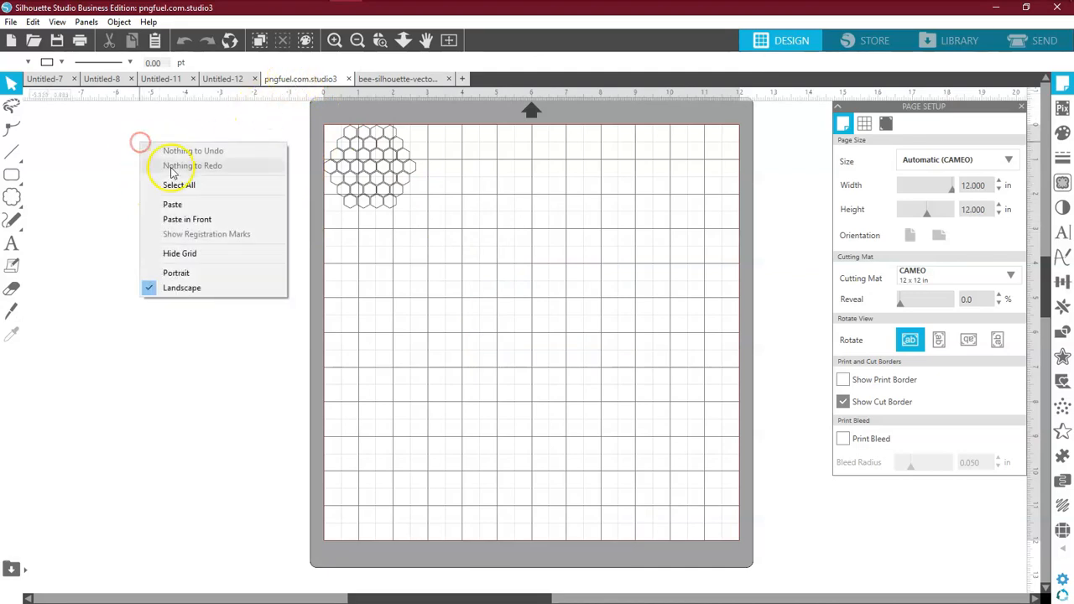
{"action": "left_click", "coordinate": [176, 204]}
{"action": "left_click", "coordinate": [394, 306]}
{"action": "left_click_drag", "start_coordinate": [371, 208], "coordinate": [379, 264]}
Step: Copy the honeycomb and bee together and paste them into the Untitled-11 drawing
{"action": "left_click_drag", "start_coordinate": [534, 182], "coordinate": [368, 286]}
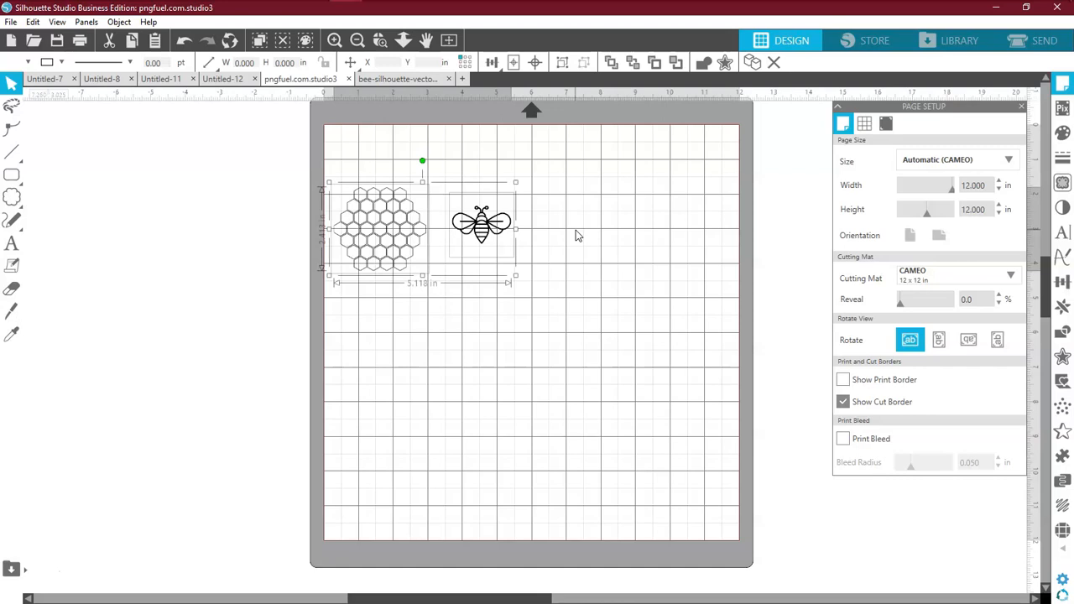
{"action": "left_click_drag", "start_coordinate": [588, 210], "coordinate": [365, 268]}
{"action": "right_click", "coordinate": [403, 227]}
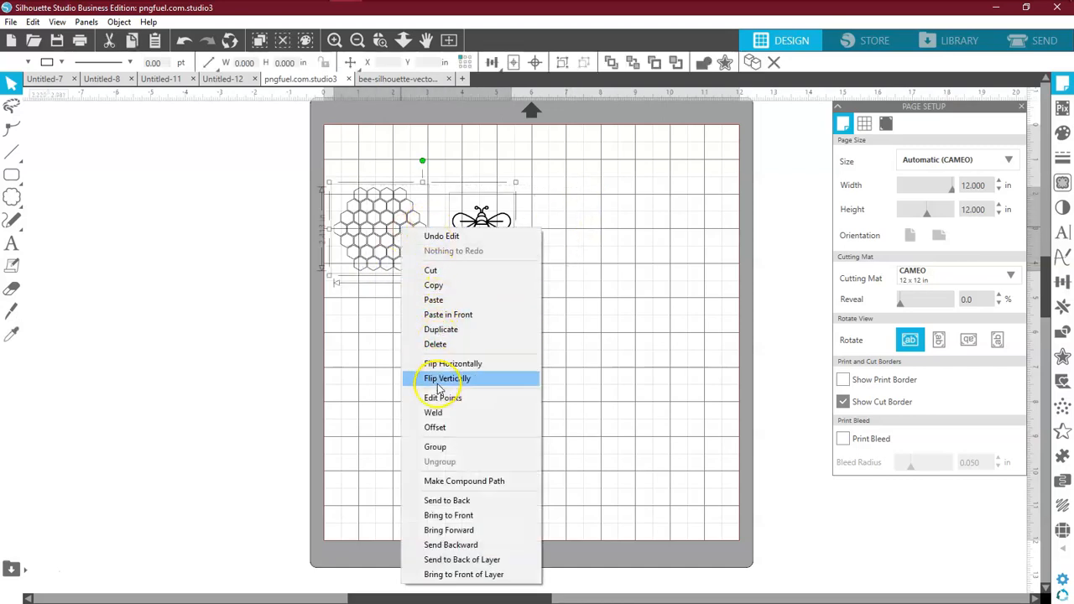
{"action": "left_click", "coordinate": [436, 285]}
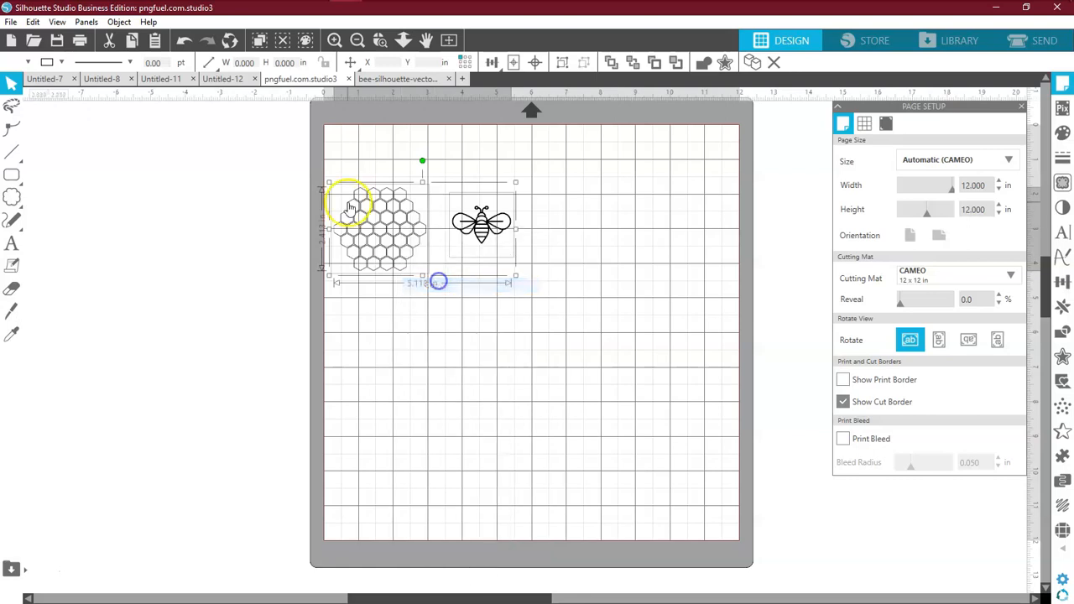
{"action": "left_click", "coordinate": [227, 80]}
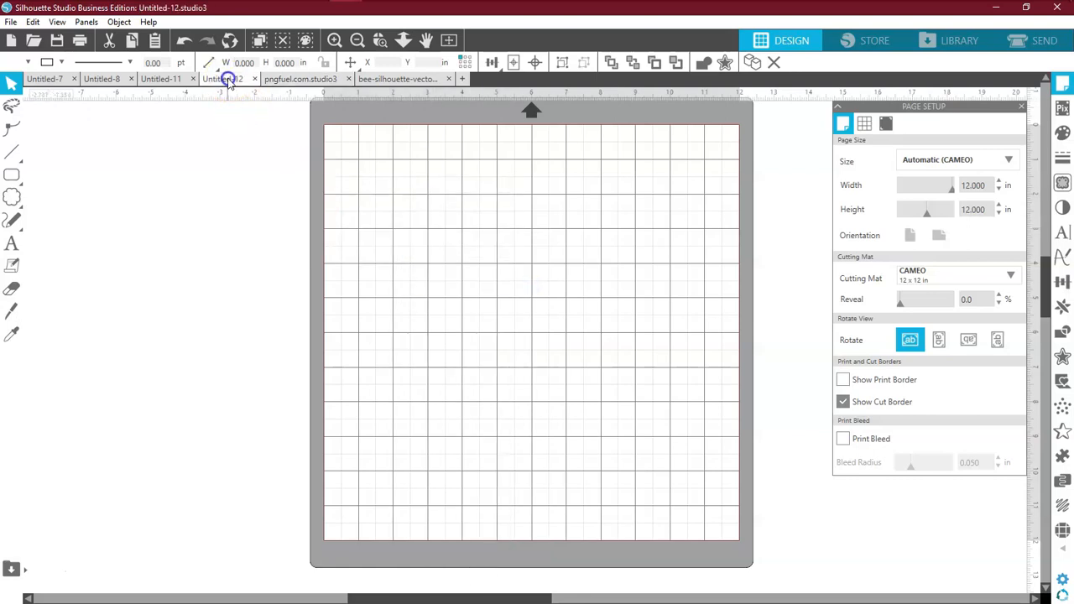
{"action": "left_click", "coordinate": [164, 79]}
{"action": "right_click", "coordinate": [168, 183]}
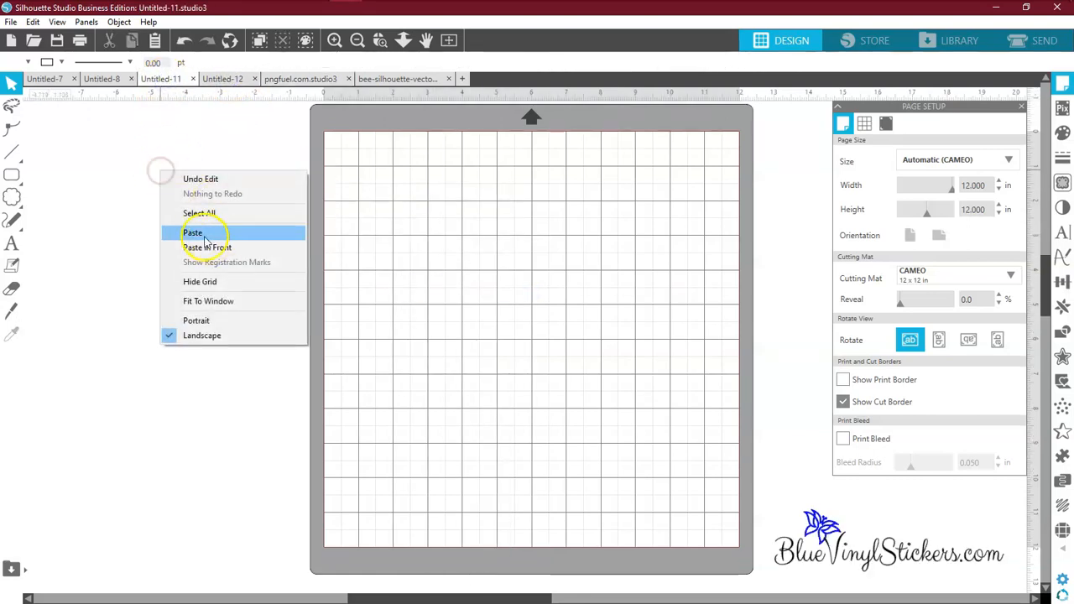
{"action": "left_click", "coordinate": [199, 233]}
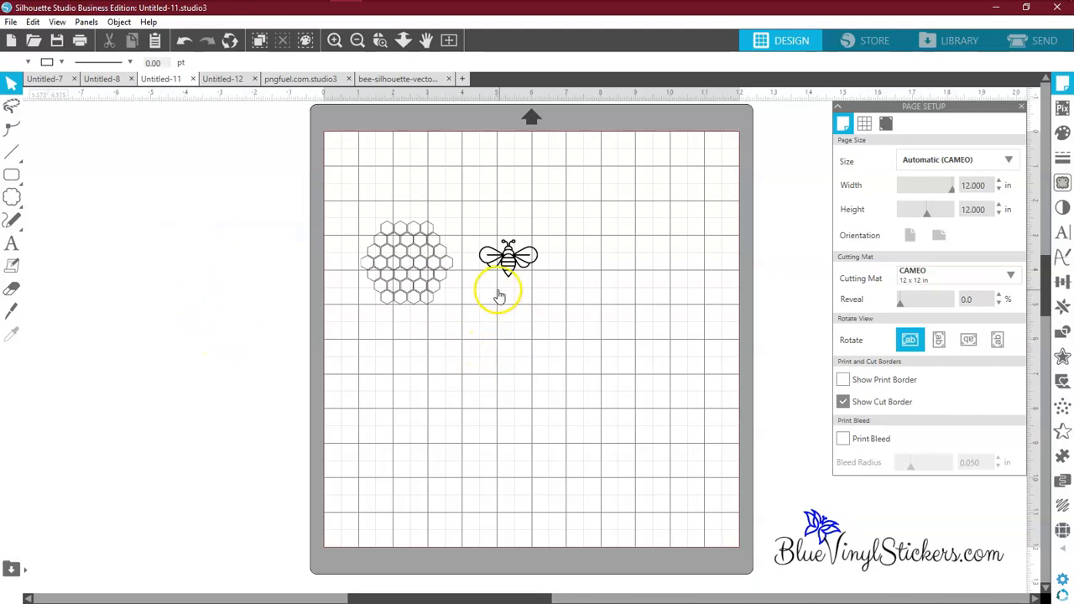
Step: Move the bee off the mat to the left and the honeycomb into the page's upper-left corner
{"action": "left_click_drag", "start_coordinate": [518, 270], "coordinate": [221, 232]}
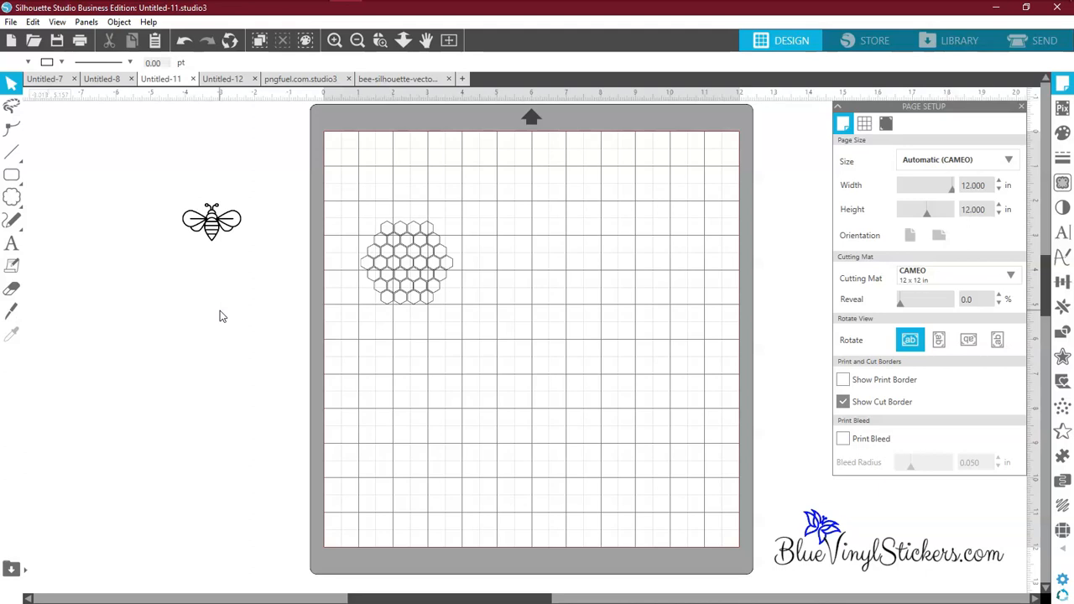
{"action": "left_click", "coordinate": [401, 271]}
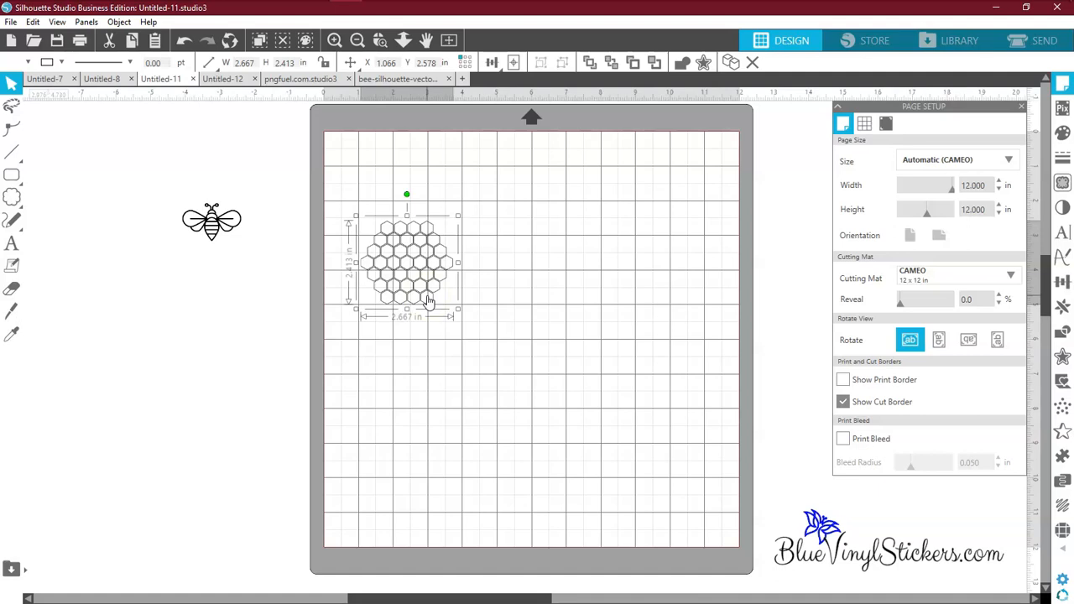
{"action": "left_click_drag", "start_coordinate": [423, 291], "coordinate": [392, 208]}
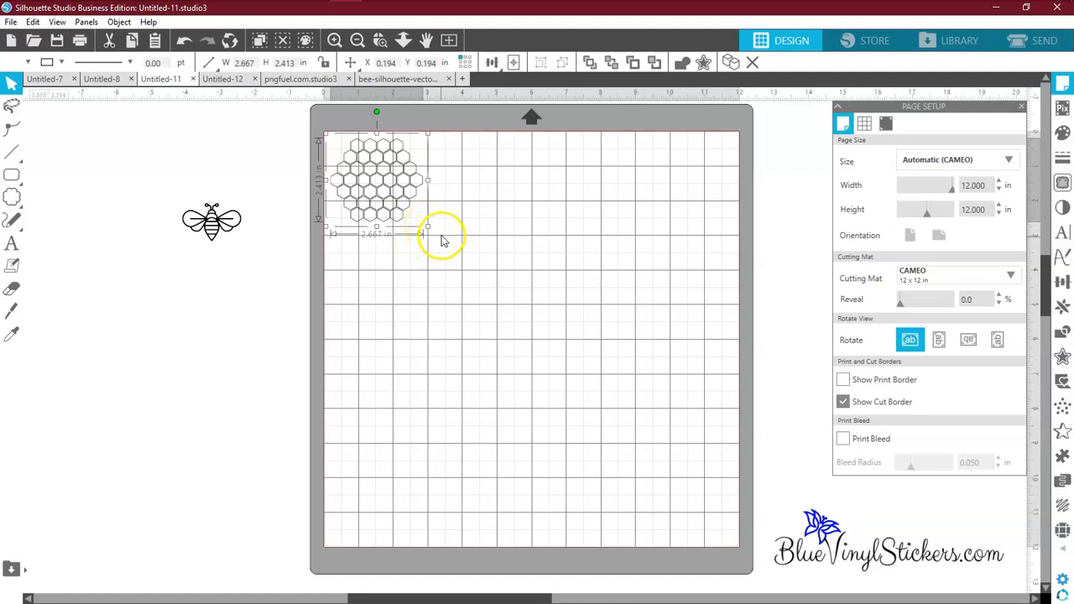
Step: Enlarge the honeycomb to about 11.55 by 10.46 in and center it on the page
{"action": "left_click_drag", "start_coordinate": [428, 227], "coordinate": [702, 547]}
{"action": "left_click_drag", "start_coordinate": [635, 490], "coordinate": [639, 504]}
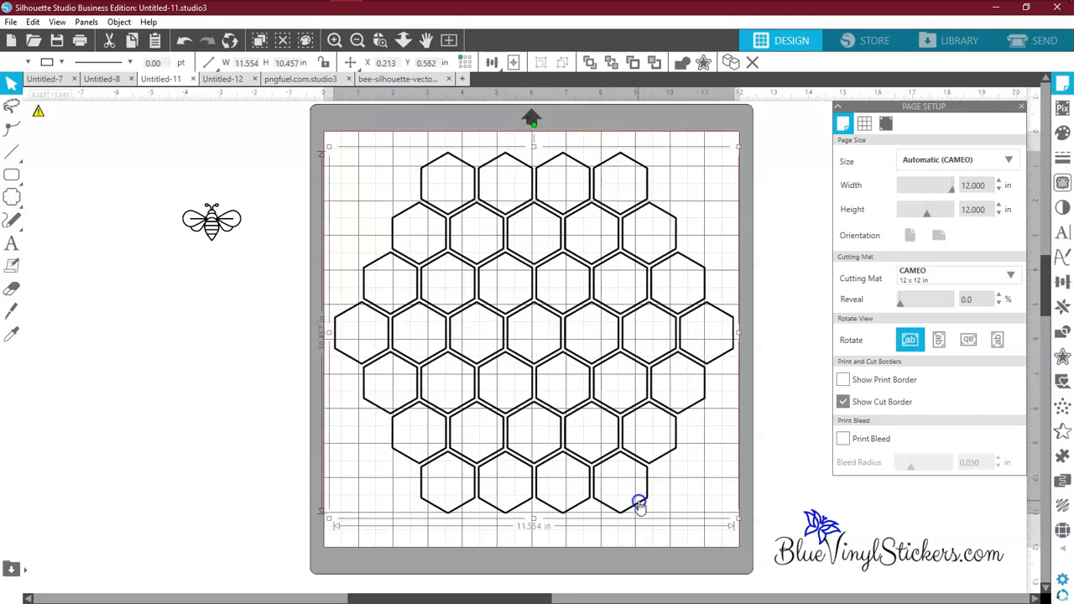
{"action": "left_click", "coordinate": [744, 402]}
{"action": "left_click", "coordinate": [714, 362]}
{"action": "left_click_drag", "start_coordinate": [714, 362], "coordinate": [711, 363]}
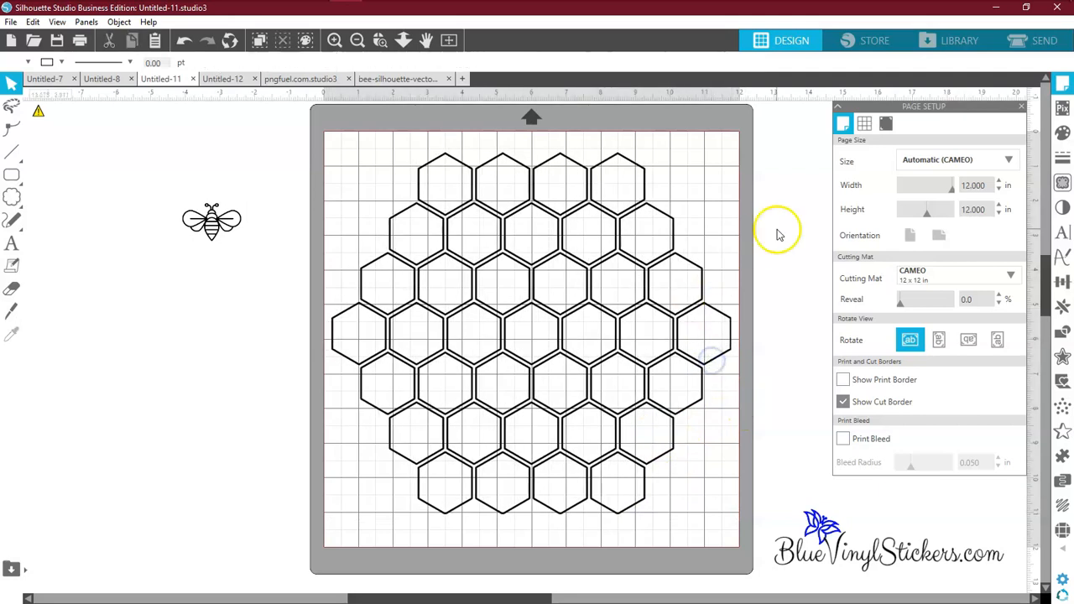
Step: Set the send action by line color and exclude the No Color and RGB (64,64,64) lines from cutting
{"action": "left_click", "coordinate": [1029, 39]}
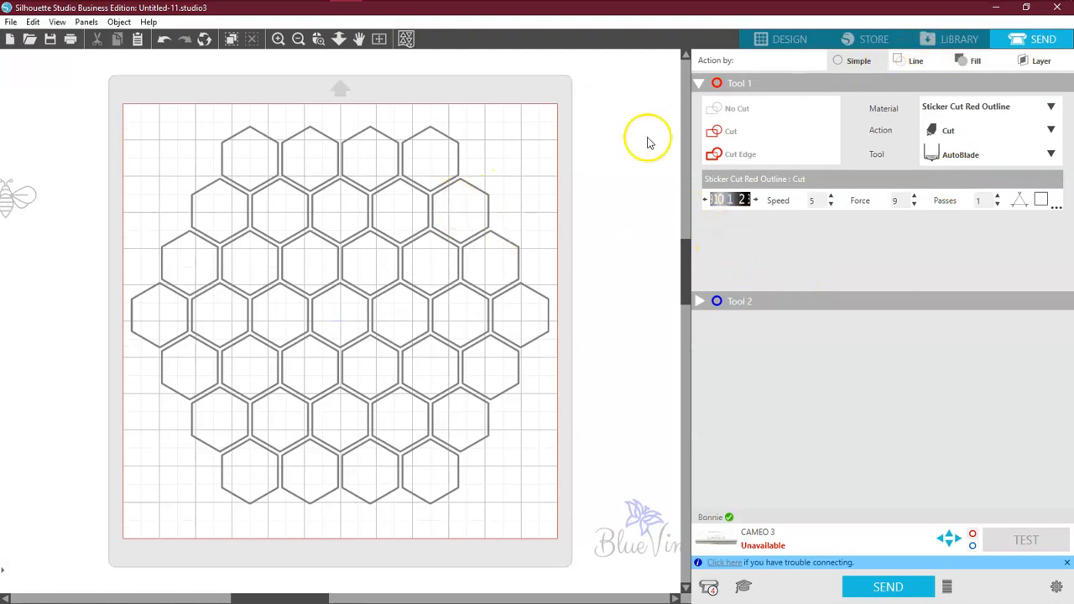
{"action": "left_click", "coordinate": [482, 203]}
{"action": "left_click", "coordinate": [900, 60]}
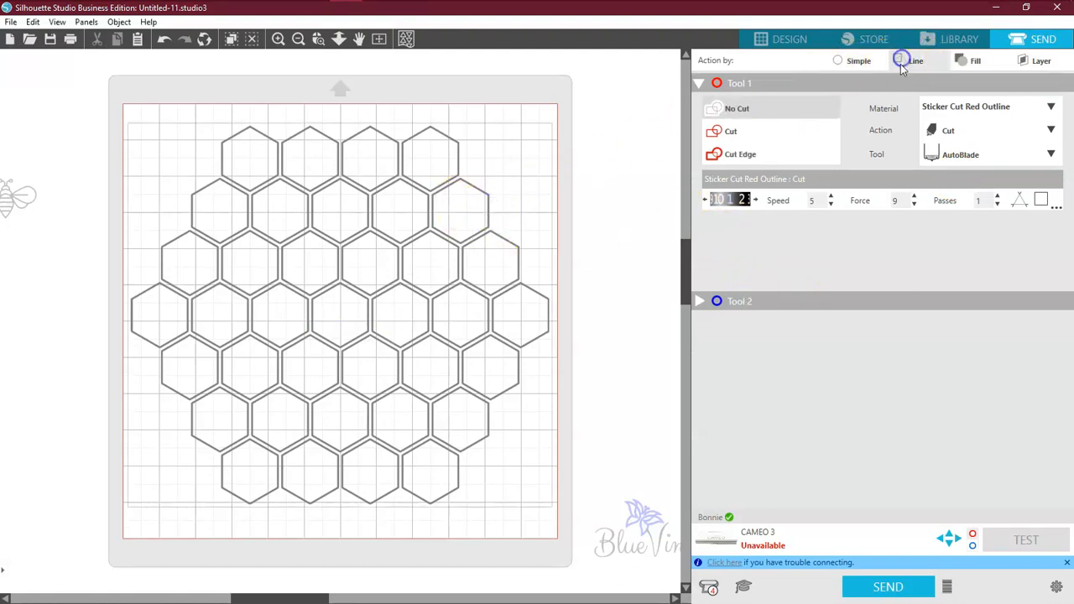
{"action": "left_click", "coordinate": [768, 165]}
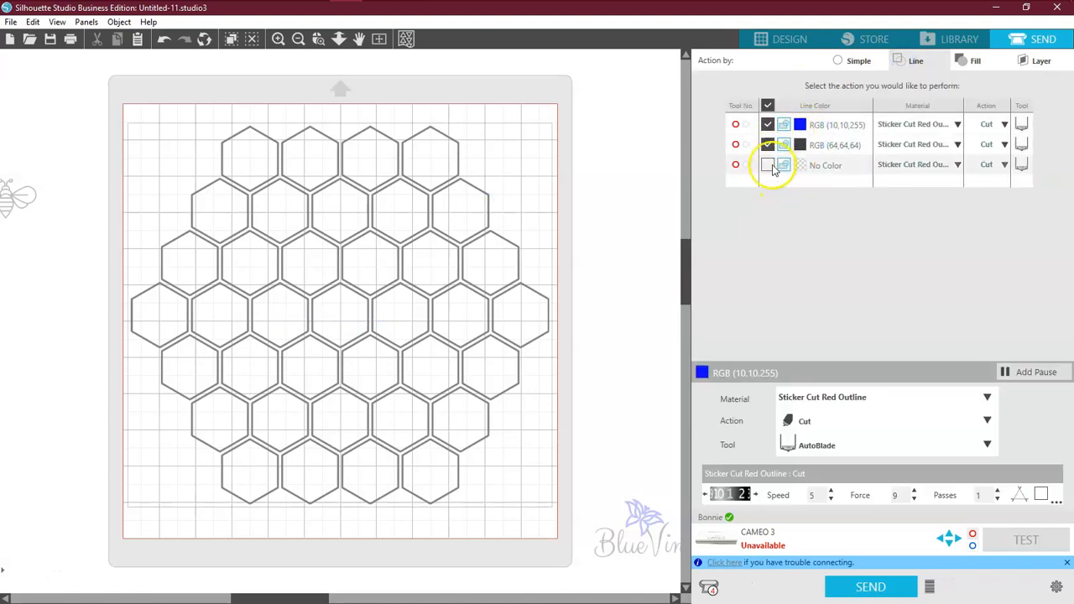
{"action": "left_click", "coordinate": [768, 144]}
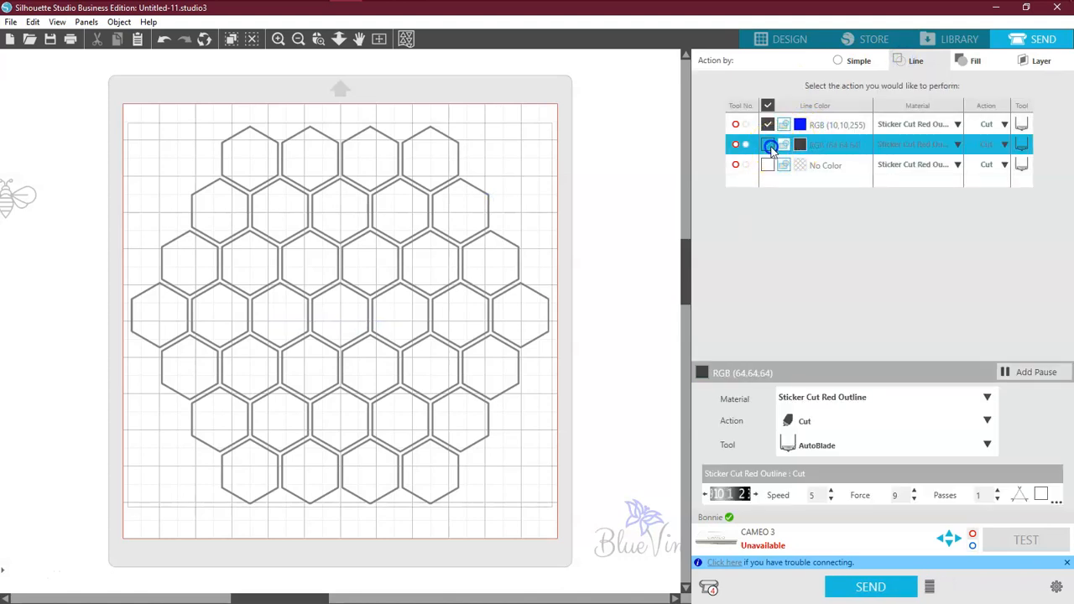
Step: Exclude the RGB (10,10,255) line from cutting, include the No Color line instead, and return to the design view
{"action": "left_click", "coordinate": [768, 124]}
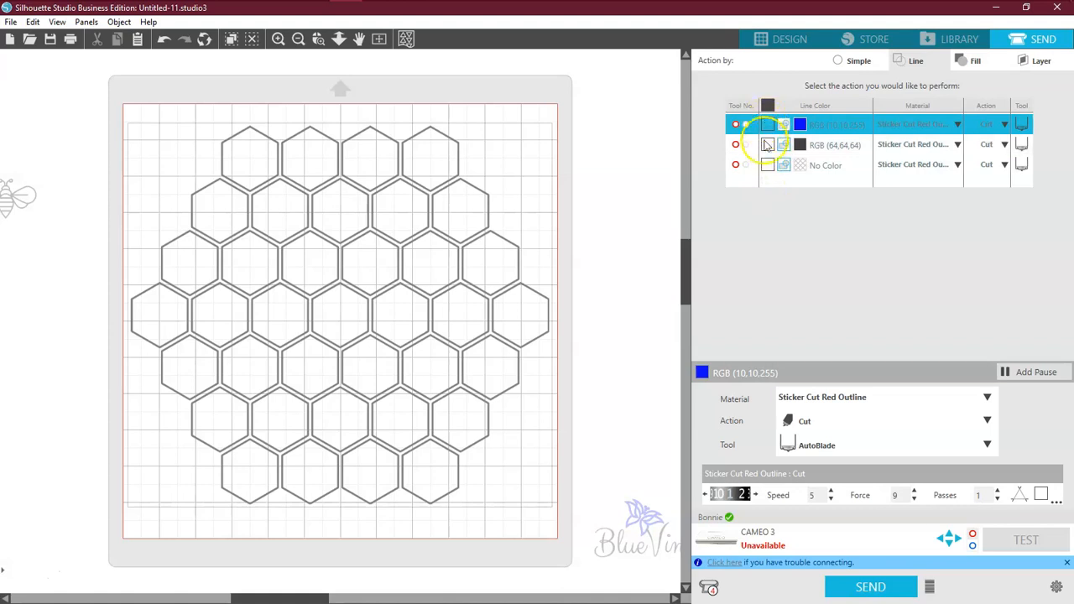
{"action": "left_click", "coordinate": [768, 165]}
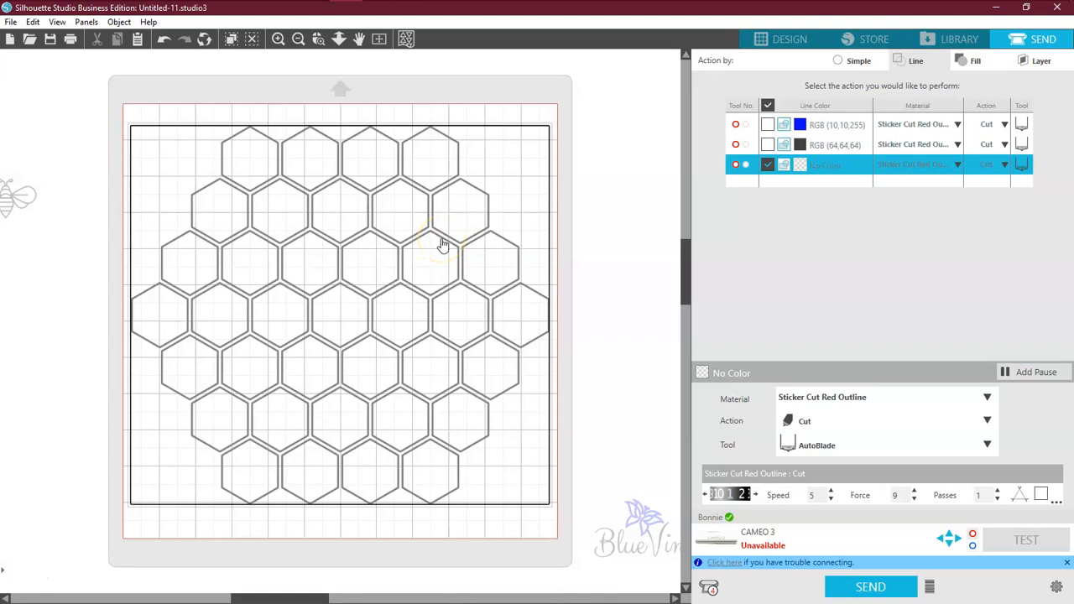
{"action": "left_click", "coordinate": [785, 40]}
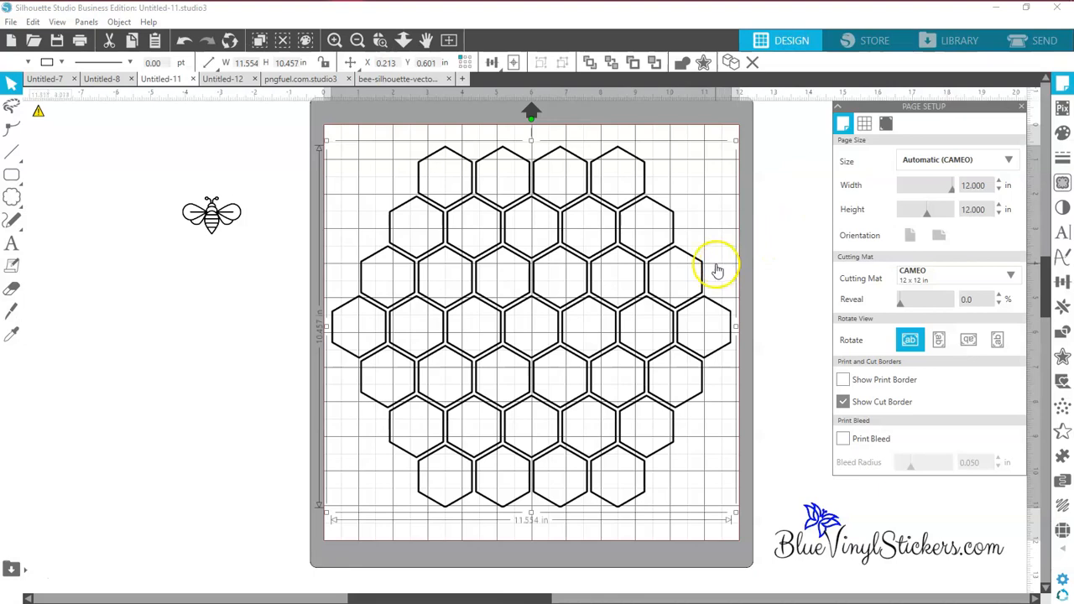
Step: Trace the honeycomb image within an area about 12 by 11.5 in, with the trace scale set to 4
{"action": "left_click_drag", "start_coordinate": [537, 598], "coordinate": [569, 598]}
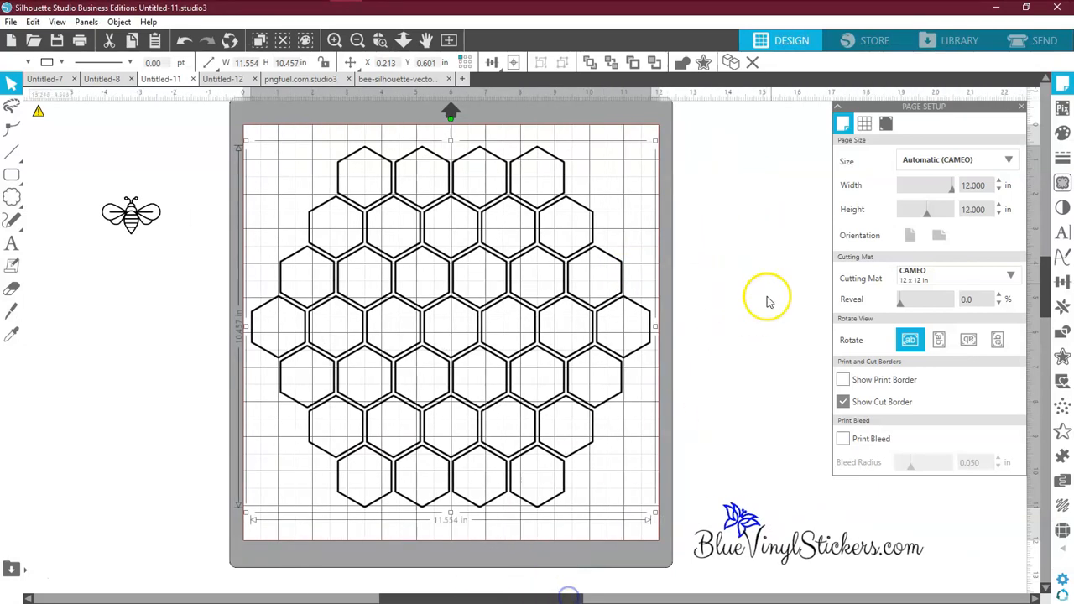
{"action": "left_click", "coordinate": [1064, 183]}
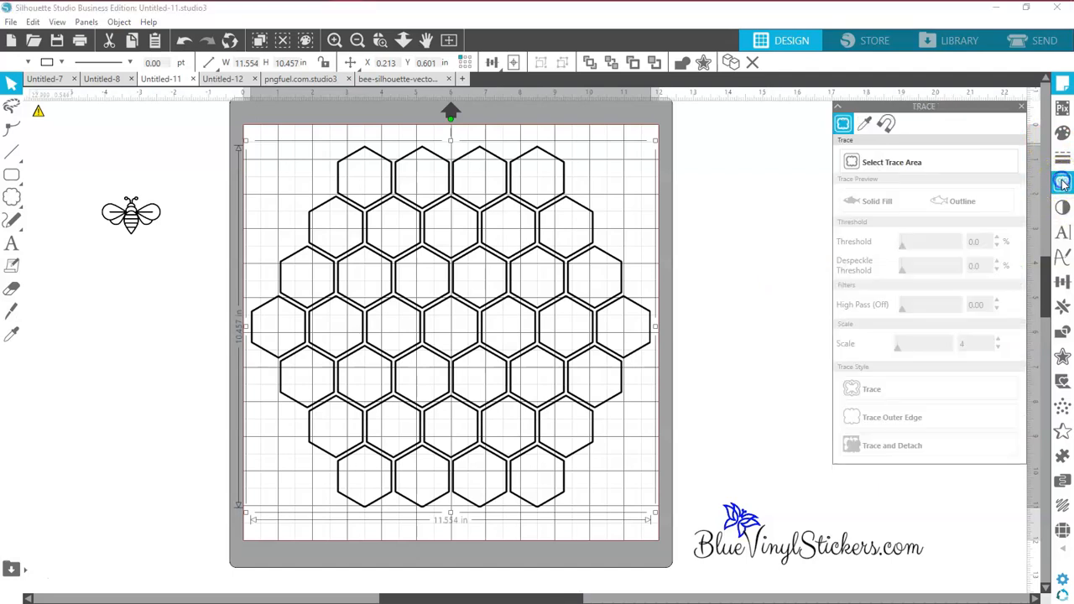
{"action": "left_click", "coordinate": [870, 164]}
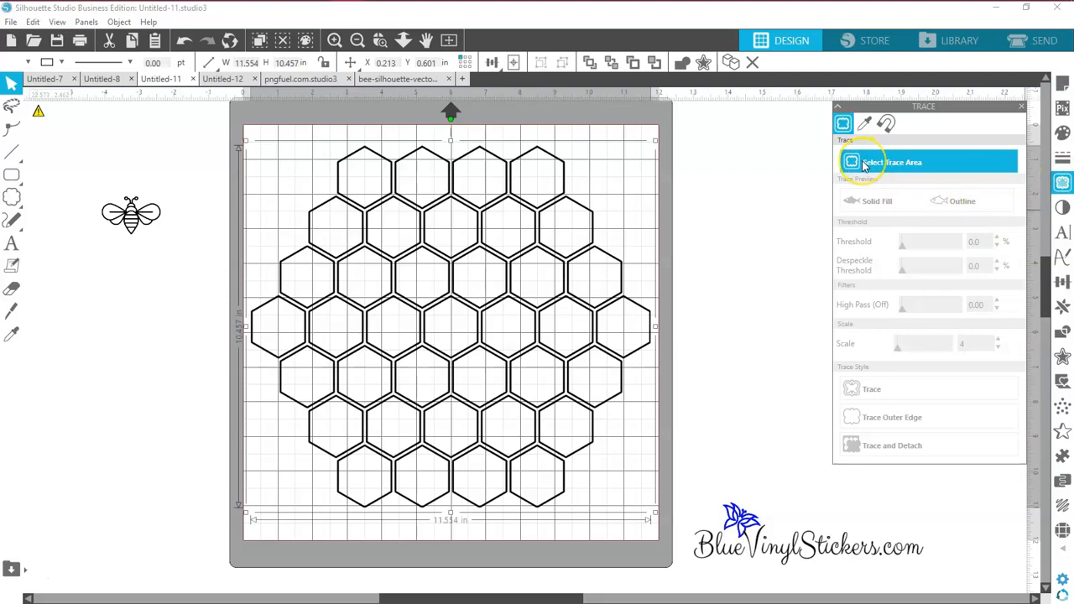
{"action": "left_click", "coordinate": [864, 165]}
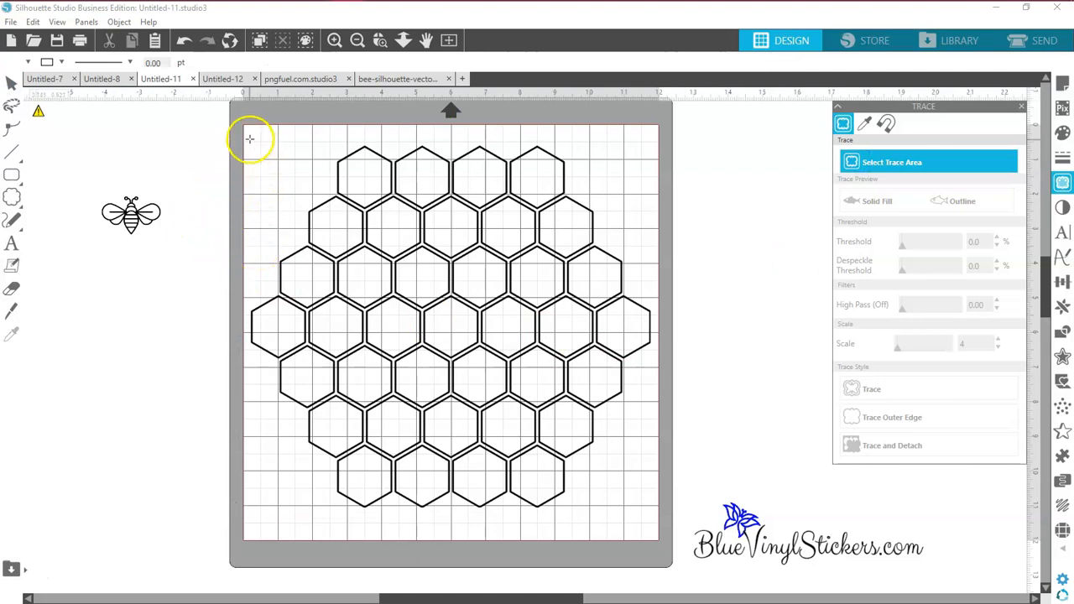
{"action": "mouse_move", "coordinate": [246, 131]}
{"action": "left_mouse_down"}
{"action": "mouse_move", "coordinate": [249, 297]}
{"action": "mouse_move", "coordinate": [372, 509]}
{"action": "mouse_move", "coordinate": [624, 543]}
{"action": "mouse_move", "coordinate": [665, 530]}
{"action": "left_mouse_up"}
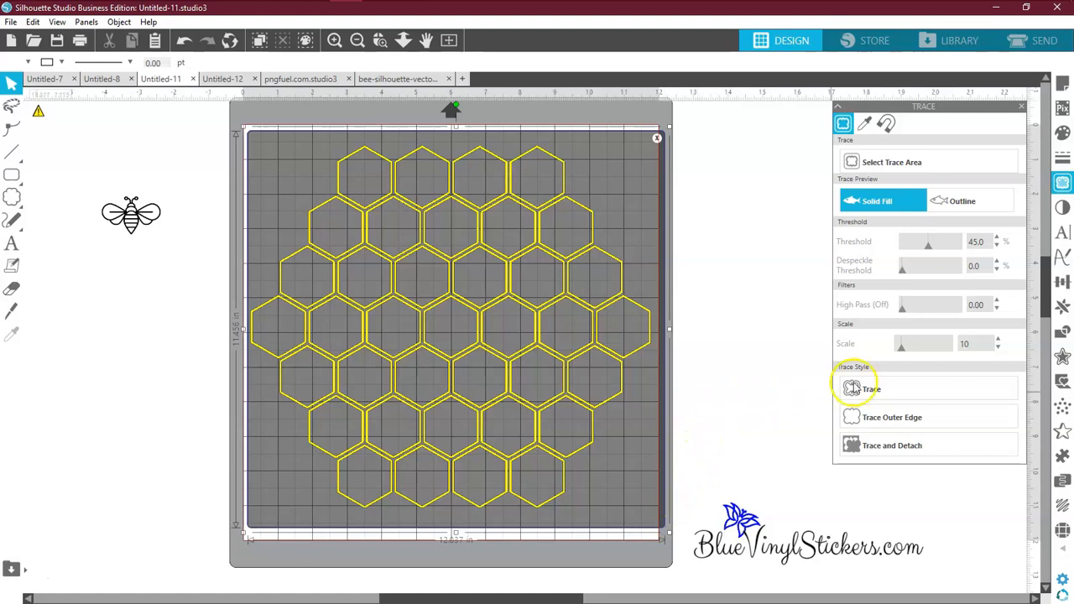
{"action": "left_click_drag", "start_coordinate": [902, 350], "coordinate": [893, 351]}
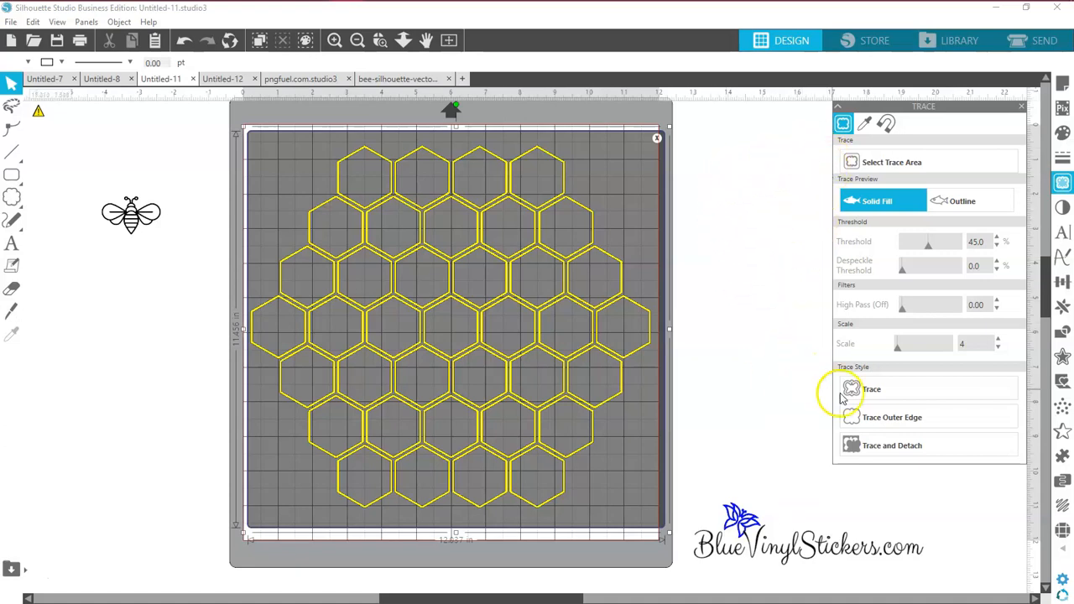
{"action": "left_click", "coordinate": [869, 394]}
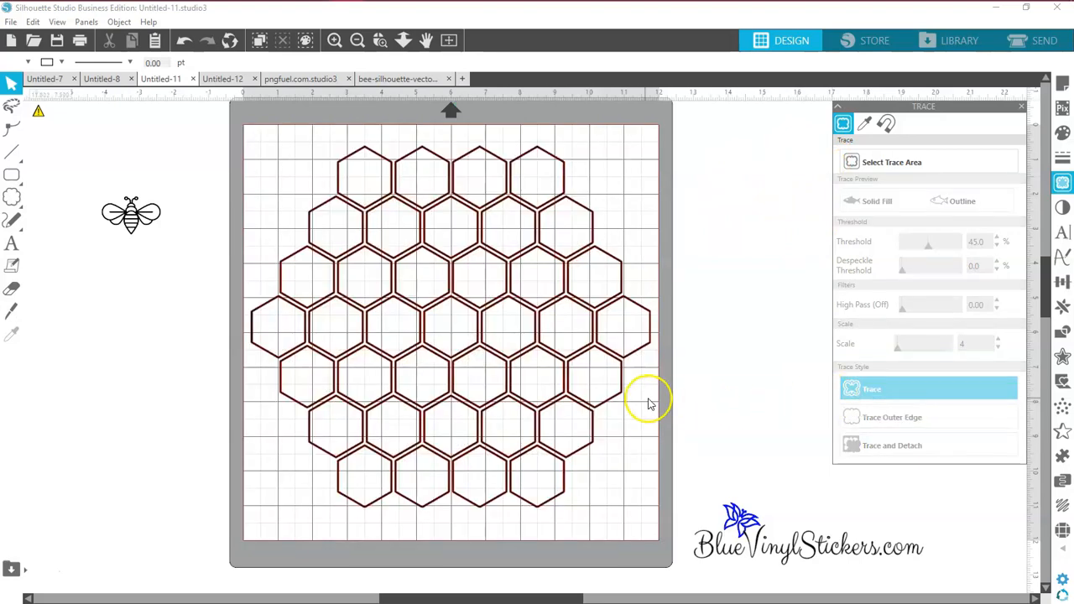
Step: Move the traced honeycomb outline to the right, pull the original image aside to the left, and cut that image from the drawing
{"action": "mouse_move", "coordinate": [618, 395]}
{"action": "left_mouse_down"}
{"action": "mouse_move", "coordinate": [744, 418]}
{"action": "mouse_move", "coordinate": [820, 412]}
{"action": "left_mouse_up"}
{"action": "left_click_drag", "start_coordinate": [451, 187], "coordinate": [332, 253]}
{"action": "left_click_drag", "start_coordinate": [315, 262], "coordinate": [305, 266]}
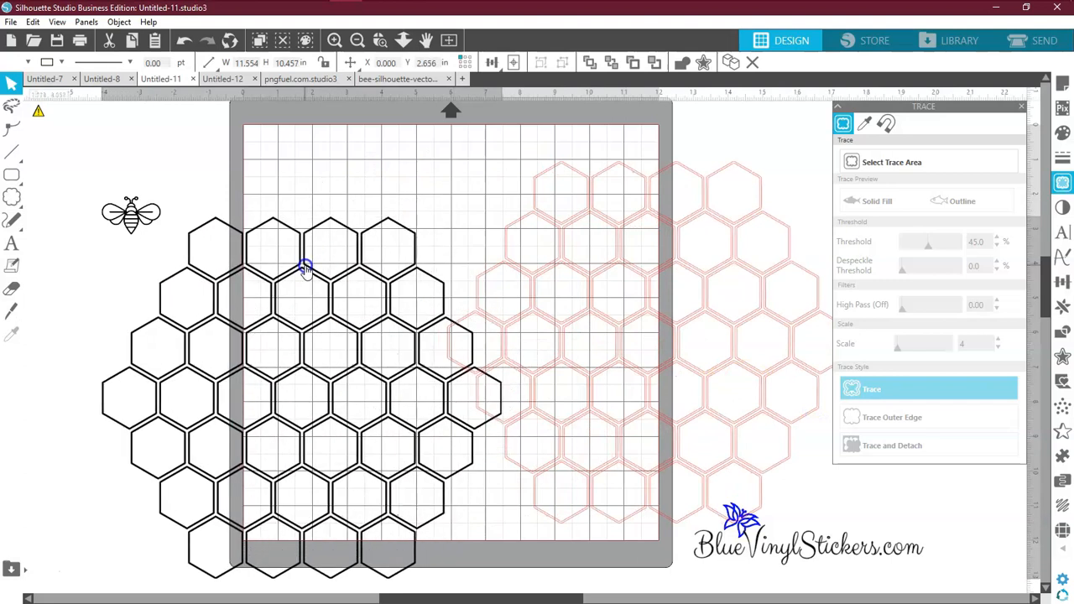
{"action": "right_click", "coordinate": [305, 267]}
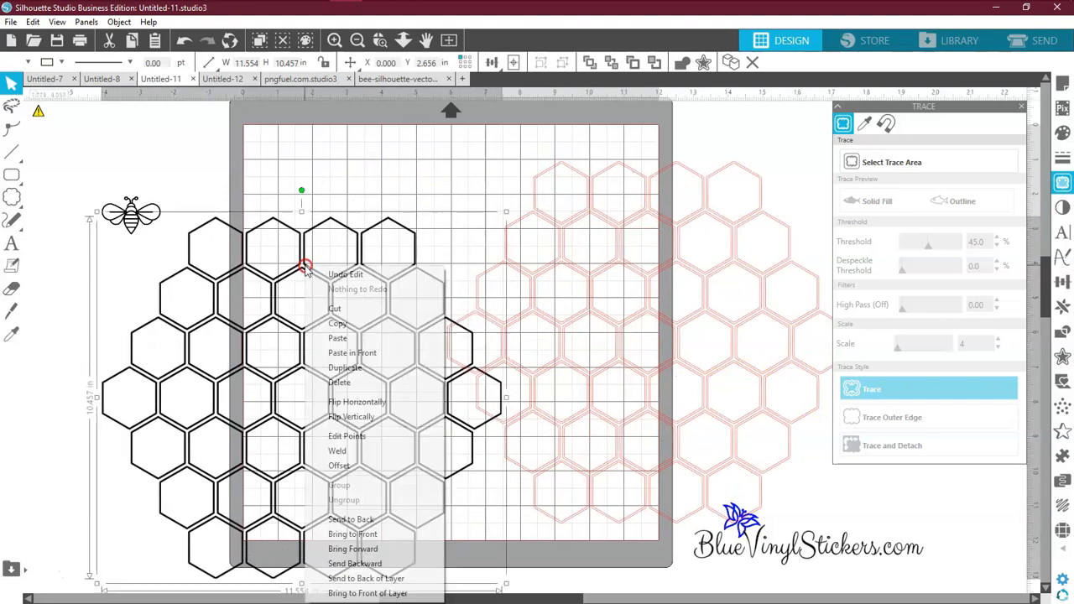
{"action": "left_click", "coordinate": [334, 310]}
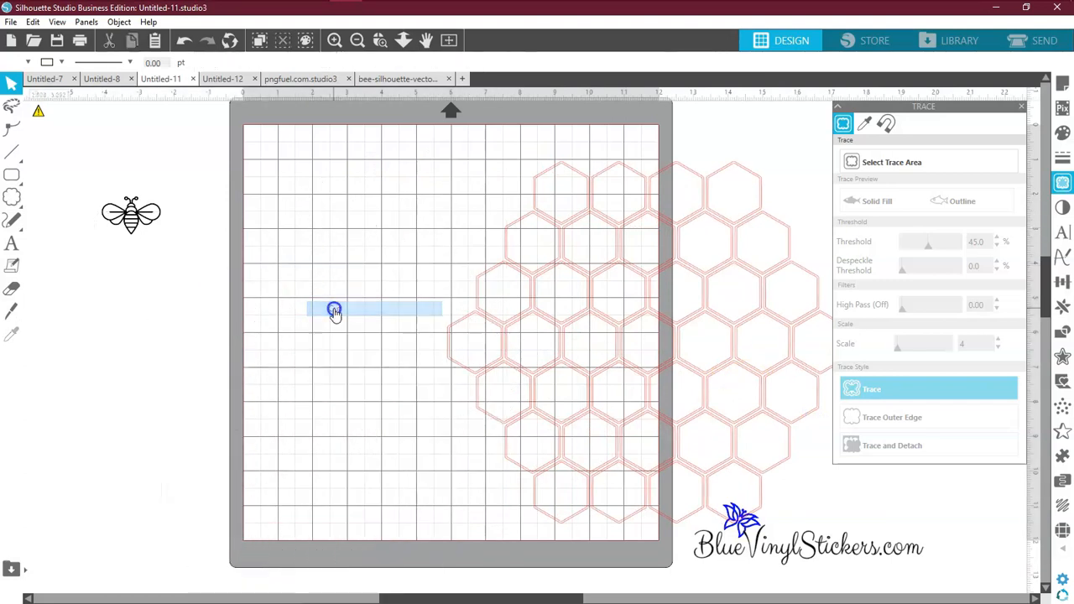
Step: Try to replace the contents of the pngfuel.com drawing with the cut honeycomb image and move it up onto the page
{"action": "left_click", "coordinate": [293, 78]}
{"action": "left_click", "coordinate": [418, 307]}
{"action": "left_click_drag", "start_coordinate": [339, 309], "coordinate": [547, 157]}
{"action": "key", "text": "Delete"}
{"action": "key", "text": "ctrl+v"}
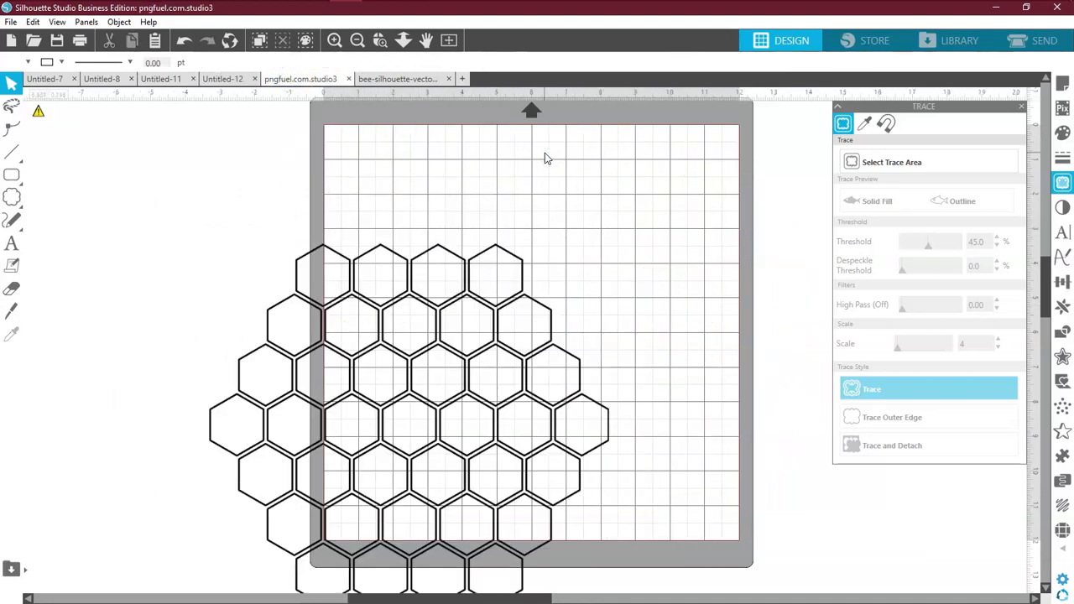
{"action": "left_click_drag", "start_coordinate": [547, 372], "coordinate": [633, 247]}
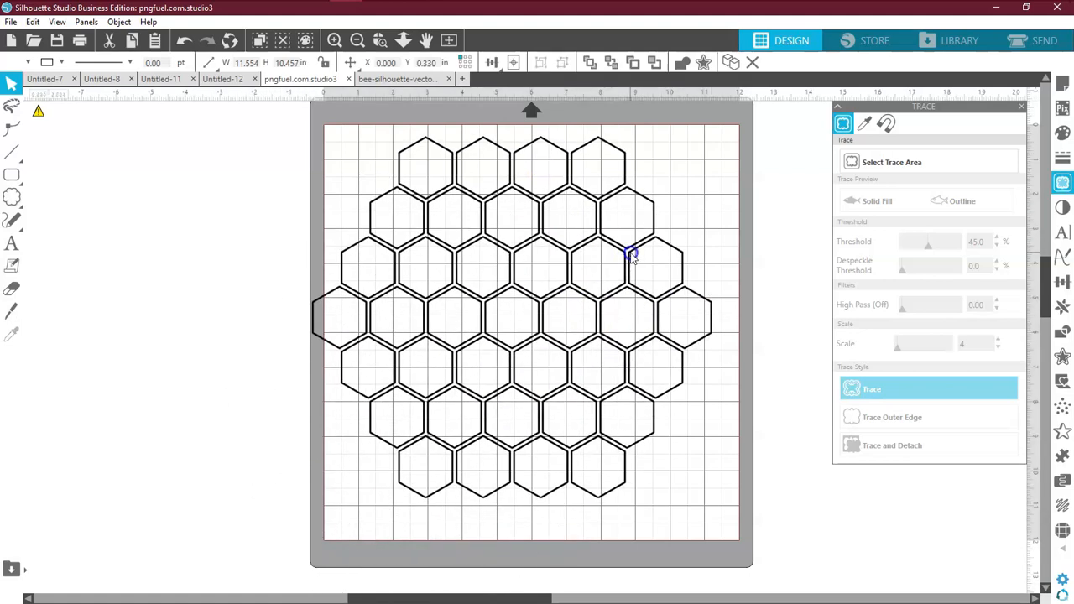
Step: Undo the honeycomb move, the paste and the deletion in the pngfuel.com drawing
{"action": "left_click", "coordinate": [184, 40]}
{"action": "left_click", "coordinate": [183, 40]}
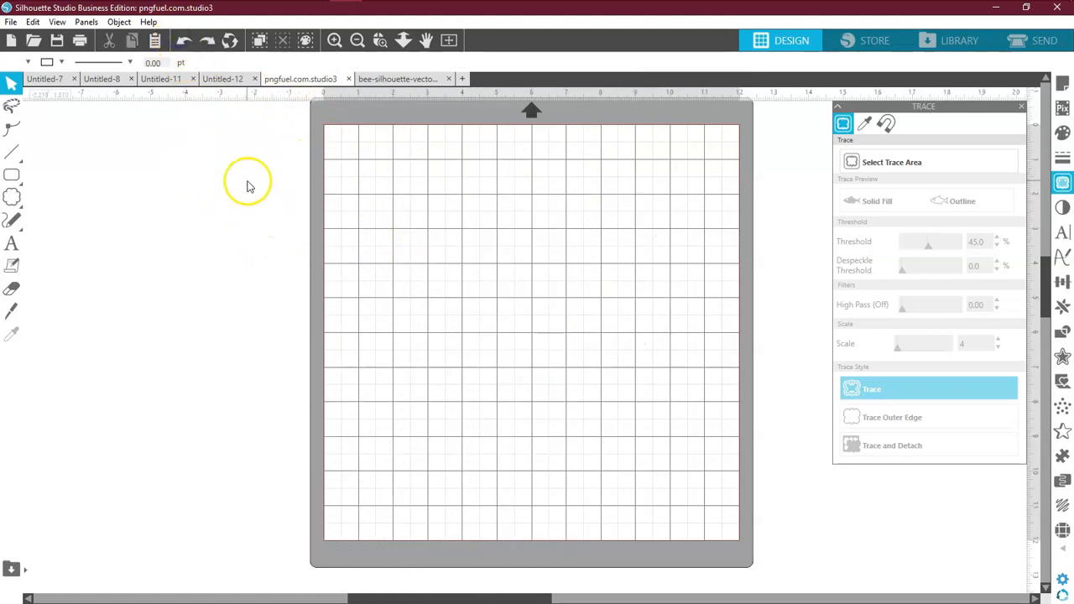
{"action": "left_click", "coordinate": [184, 40]}
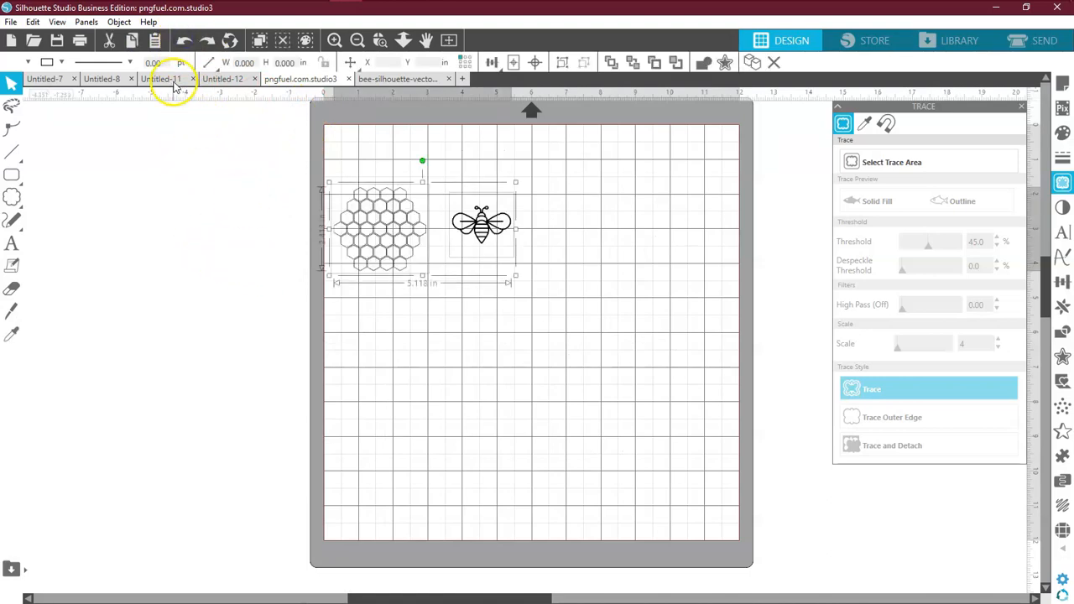
Step: Delete the small honeycomb and bee from the pngfuel.com drawing, paste the large honeycomb image and position it within the page
{"action": "left_click_drag", "start_coordinate": [274, 151], "coordinate": [540, 277]}
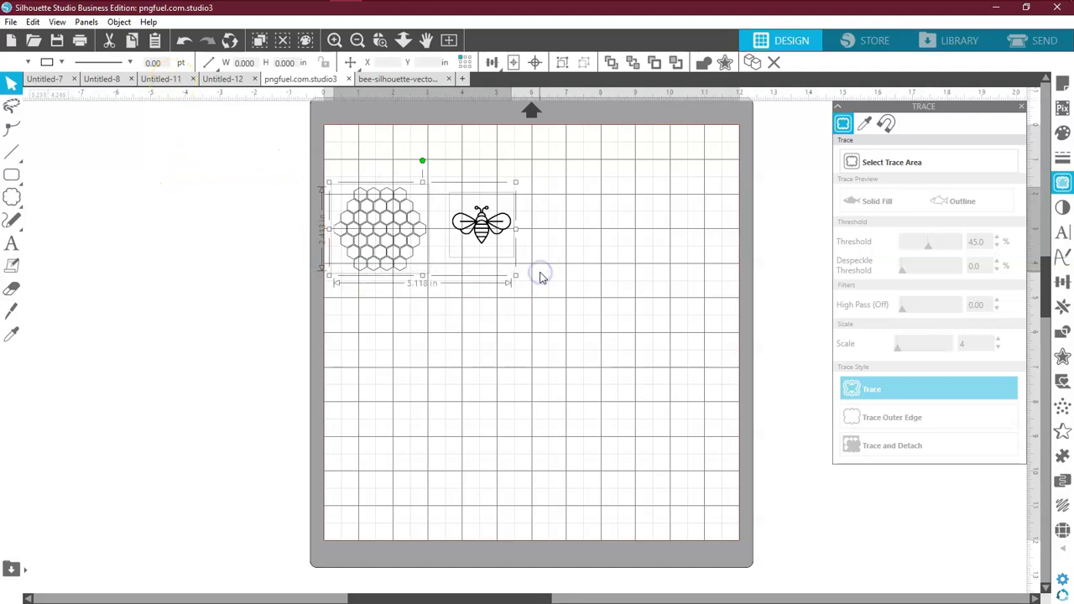
{"action": "key", "text": "Delete"}
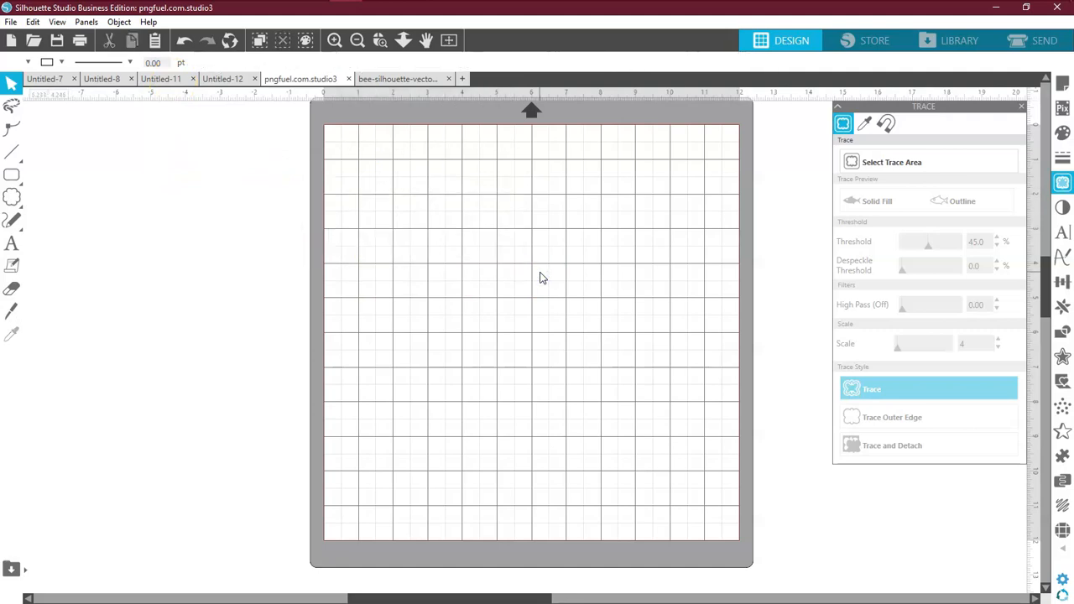
{"action": "key", "text": "ctrl+v"}
{"action": "left_click_drag", "start_coordinate": [533, 305], "coordinate": [626, 232]}
{"action": "left_click", "coordinate": [627, 230]}
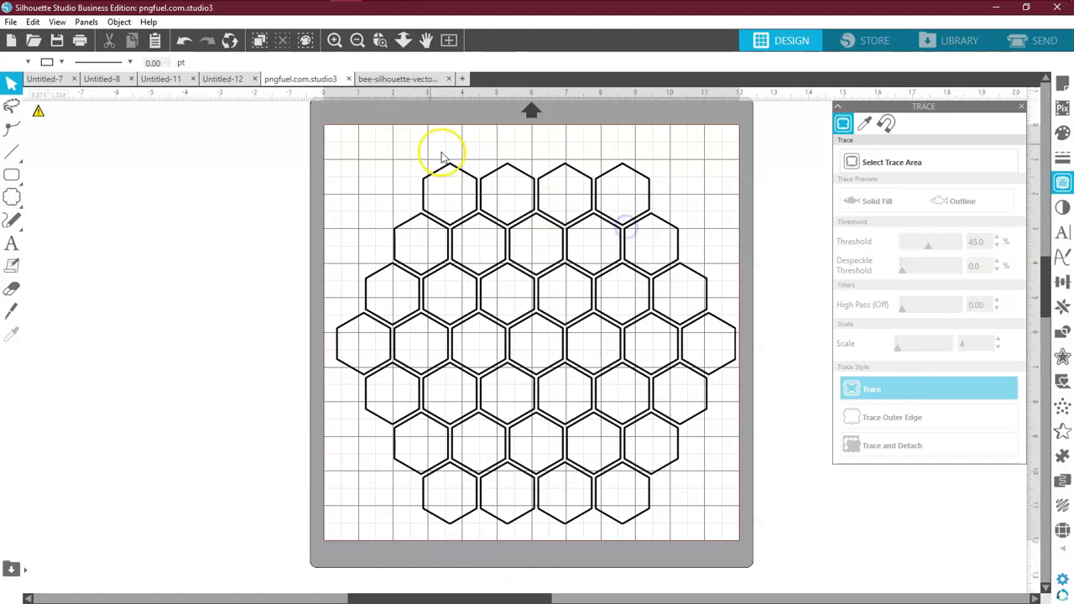
Step: Close the empty Untitled-12 drawing and move the traced honeycomb in Untitled-11 to the middle of the page
{"action": "left_click", "coordinate": [222, 79]}
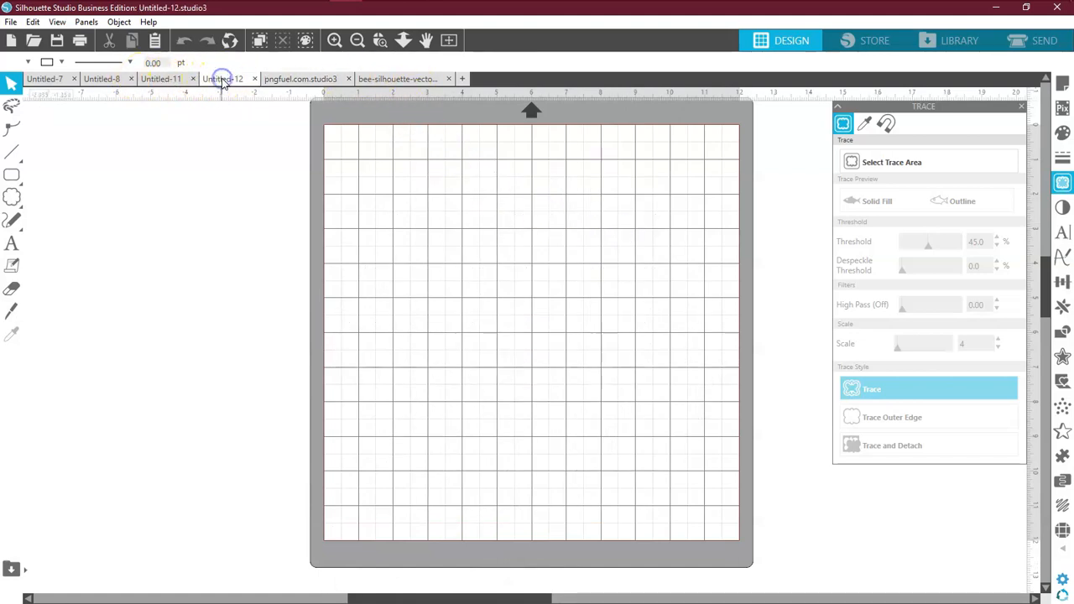
{"action": "left_click", "coordinate": [255, 79]}
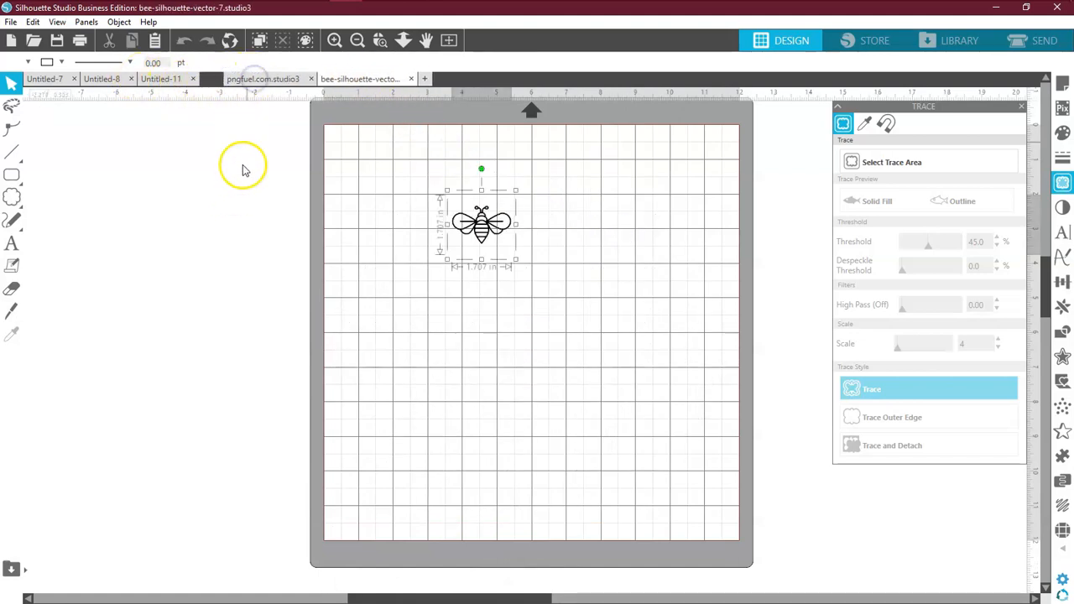
{"action": "left_click", "coordinate": [161, 80]}
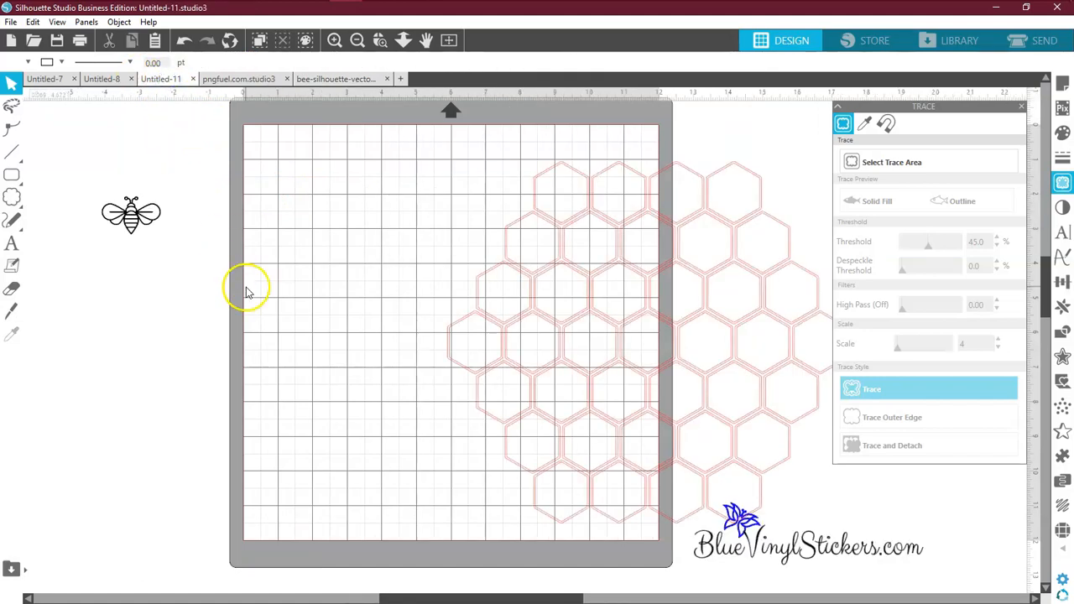
{"action": "left_click_drag", "start_coordinate": [614, 322], "coordinate": [427, 311]}
{"action": "left_click", "coordinate": [606, 325]}
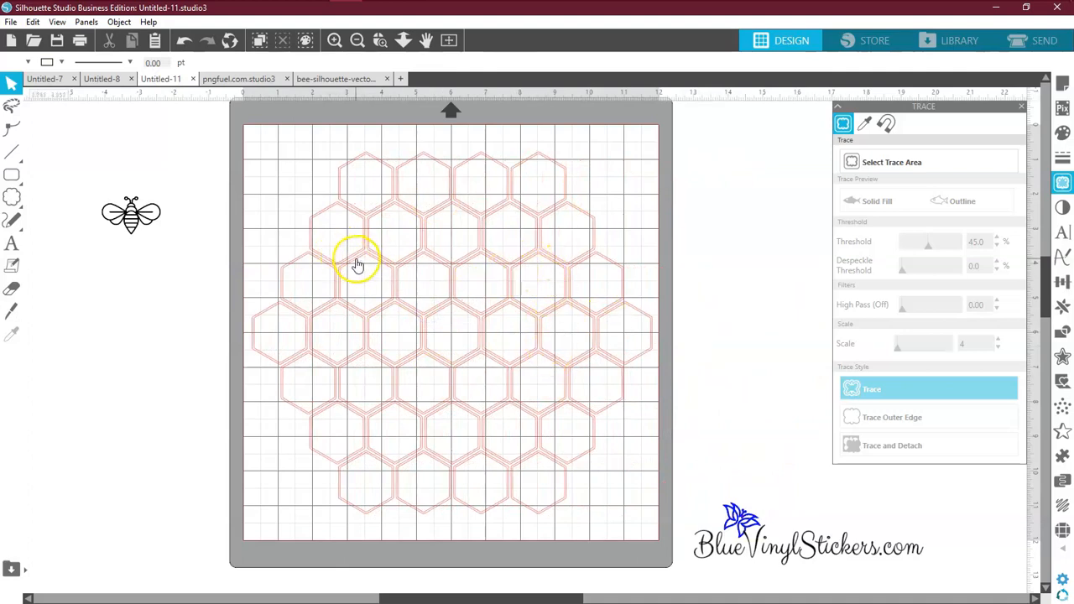
Step: Move the traced honeycomb off the page to the right and place the bee on the page, enlarged to about 6.81 in square
{"action": "left_click_drag", "start_coordinate": [358, 265], "coordinate": [717, 235]}
{"action": "left_click_drag", "start_coordinate": [122, 216], "coordinate": [583, 439]}
{"action": "left_click_drag", "start_coordinate": [456, 391], "coordinate": [417, 367]}
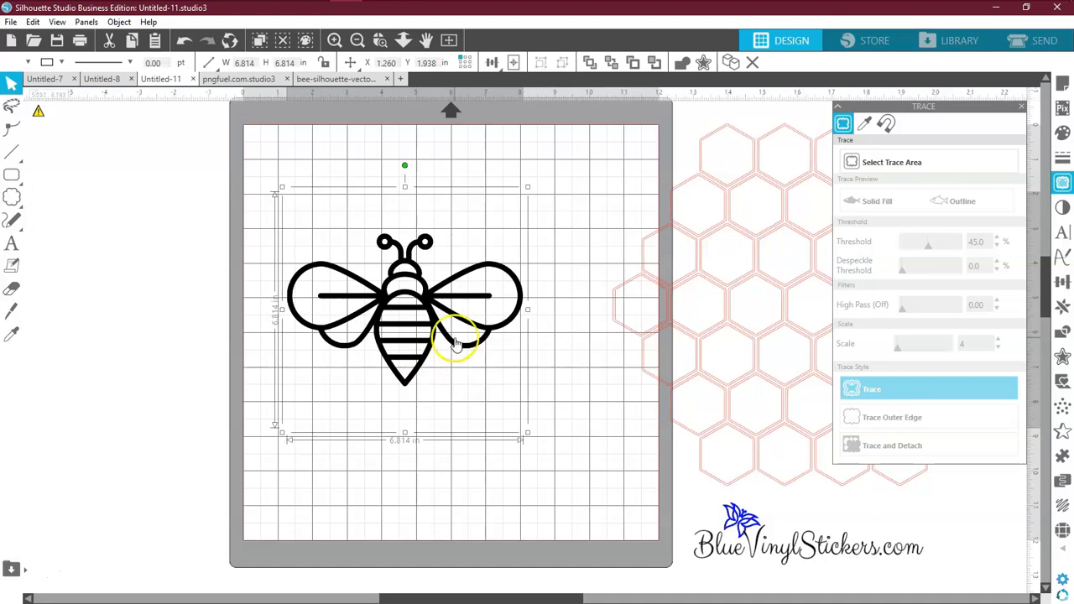
Step: Trace the bee image within an area about 8.5 by 6.3 in
{"action": "left_click", "coordinate": [893, 163]}
{"action": "mouse_move", "coordinate": [269, 197]}
{"action": "left_mouse_down"}
{"action": "mouse_move", "coordinate": [441, 372]}
{"action": "mouse_move", "coordinate": [580, 393]}
{"action": "mouse_move", "coordinate": [563, 414]}
{"action": "left_mouse_up"}
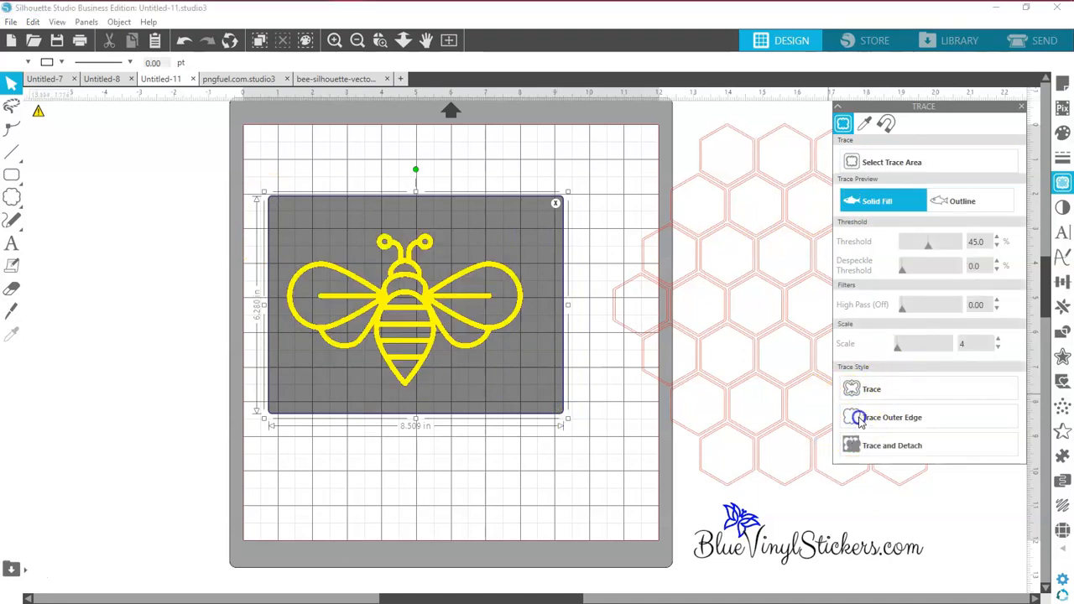
{"action": "left_click", "coordinate": [853, 389]}
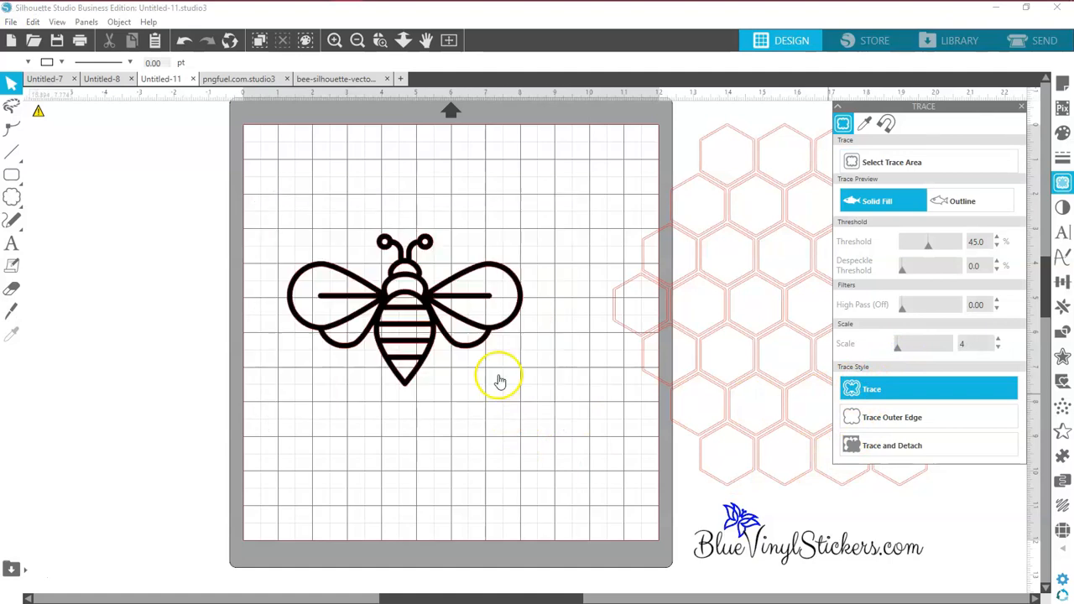
Step: Move the traced bee outline to the bottom of the page and cut the original bee image from the drawing
{"action": "mouse_move", "coordinate": [490, 348]}
{"action": "left_mouse_down"}
{"action": "mouse_move", "coordinate": [408, 372]}
{"action": "mouse_move", "coordinate": [304, 432]}
{"action": "mouse_move", "coordinate": [493, 499]}
{"action": "mouse_move", "coordinate": [544, 500]}
{"action": "left_mouse_up"}
{"action": "left_click_drag", "start_coordinate": [481, 384], "coordinate": [472, 356]}
{"action": "right_click", "coordinate": [471, 308]}
{"action": "left_click", "coordinate": [499, 311]}
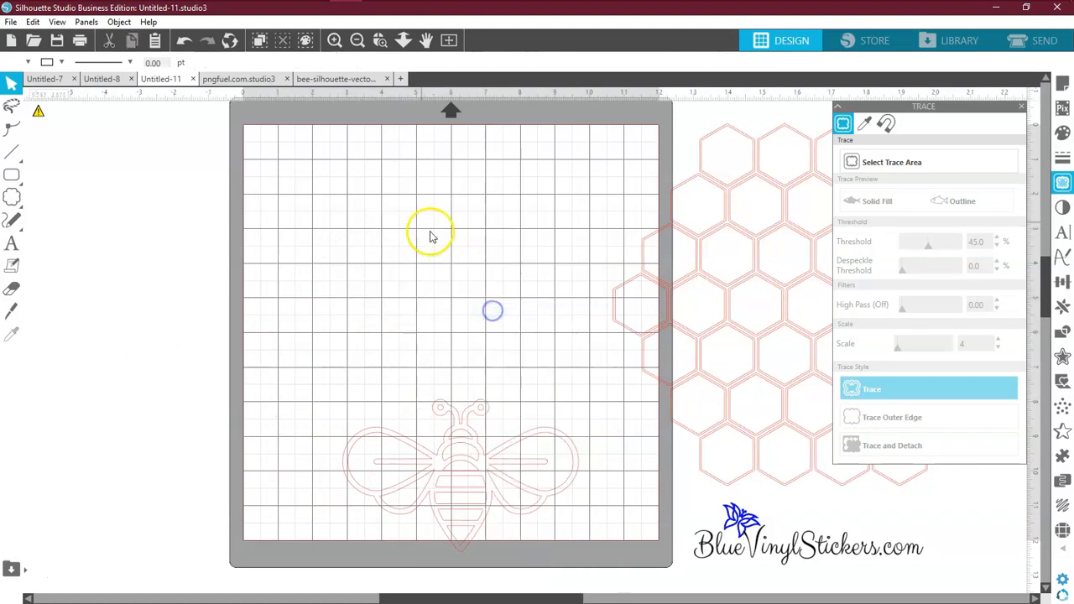
Step: Replace the small bee in the bee-silhouette-vector-7 drawing with the cut enlarged bee image
{"action": "left_click", "coordinate": [336, 78]}
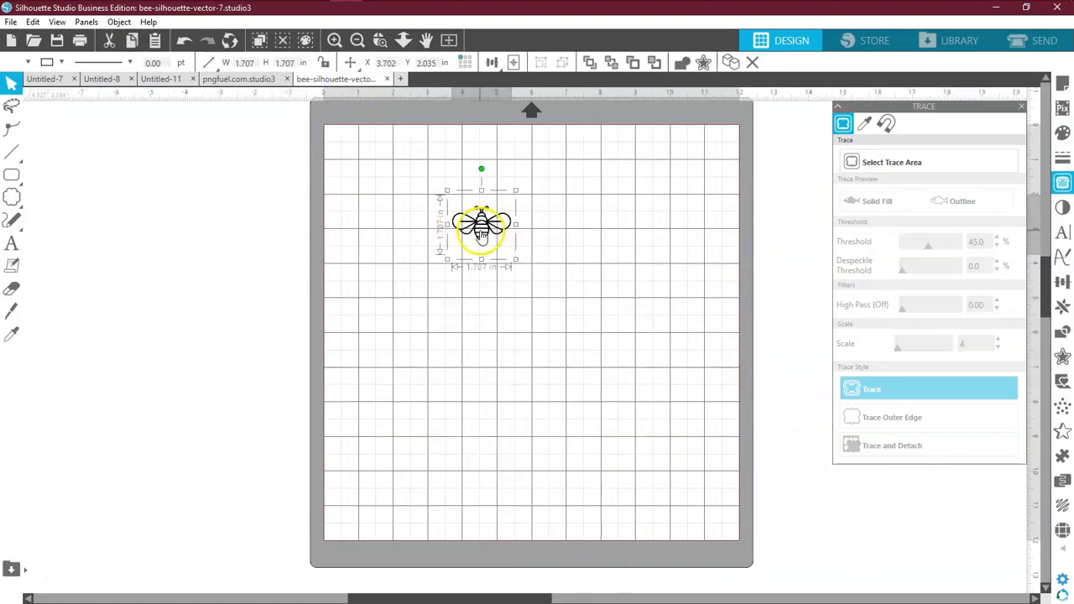
{"action": "key", "text": "Delete"}
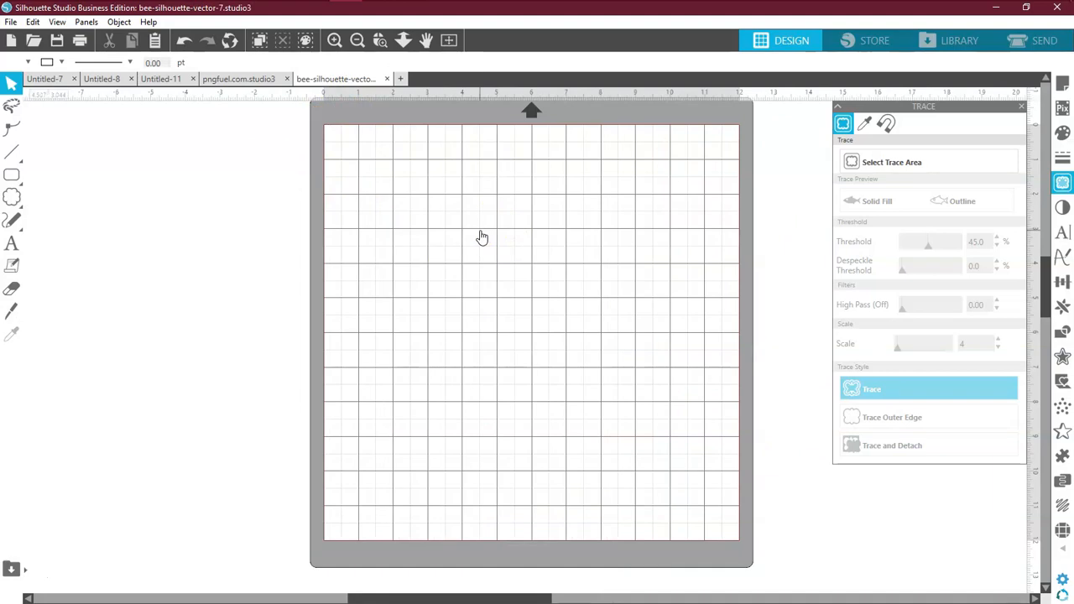
{"action": "key", "text": "ctrl+v"}
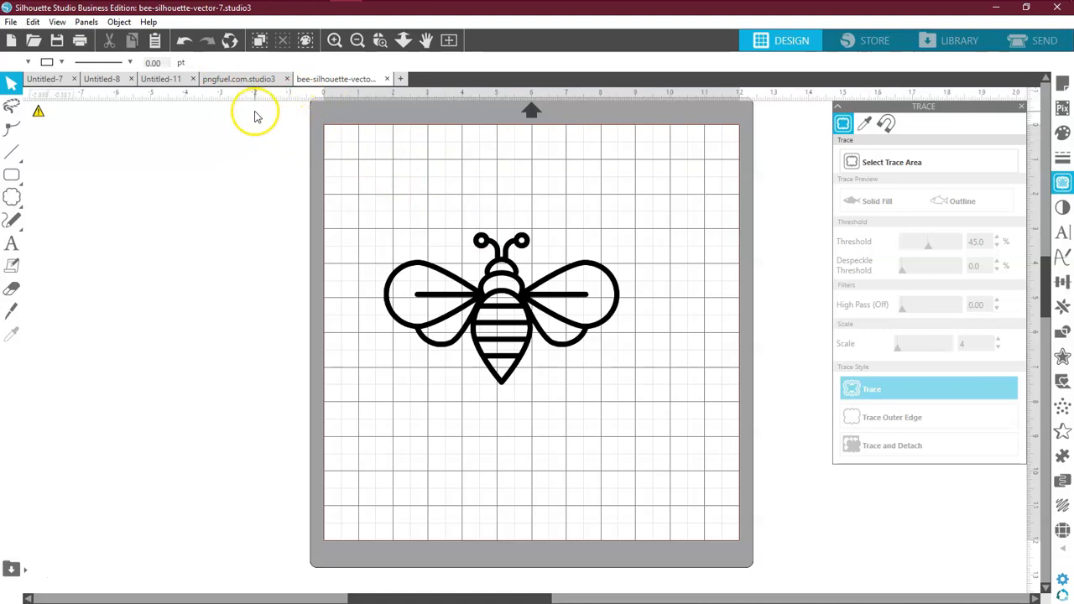
Step: Return to the Untitled-11 drawing and move the traced bee outline to the upper middle of the page
{"action": "left_click", "coordinate": [159, 79]}
{"action": "left_click", "coordinate": [356, 288]}
{"action": "left_click_drag", "start_coordinate": [469, 463], "coordinate": [439, 268]}
{"action": "left_click", "coordinate": [439, 268]}
{"action": "left_click", "coordinate": [433, 333]}
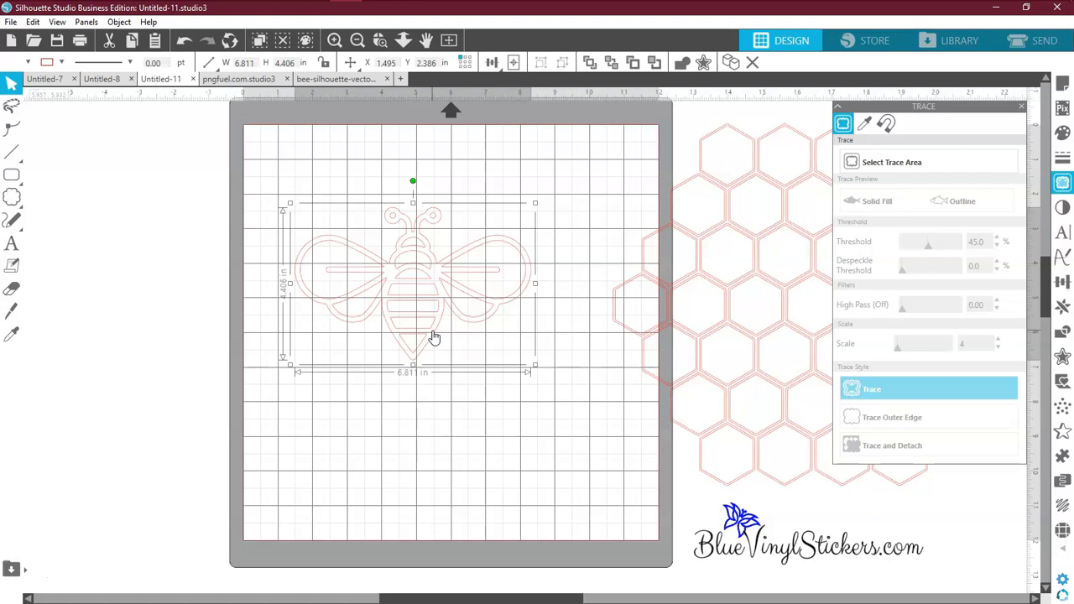
Step: Simplify the edit points of the traced bee outline
{"action": "left_click", "coordinate": [13, 130]}
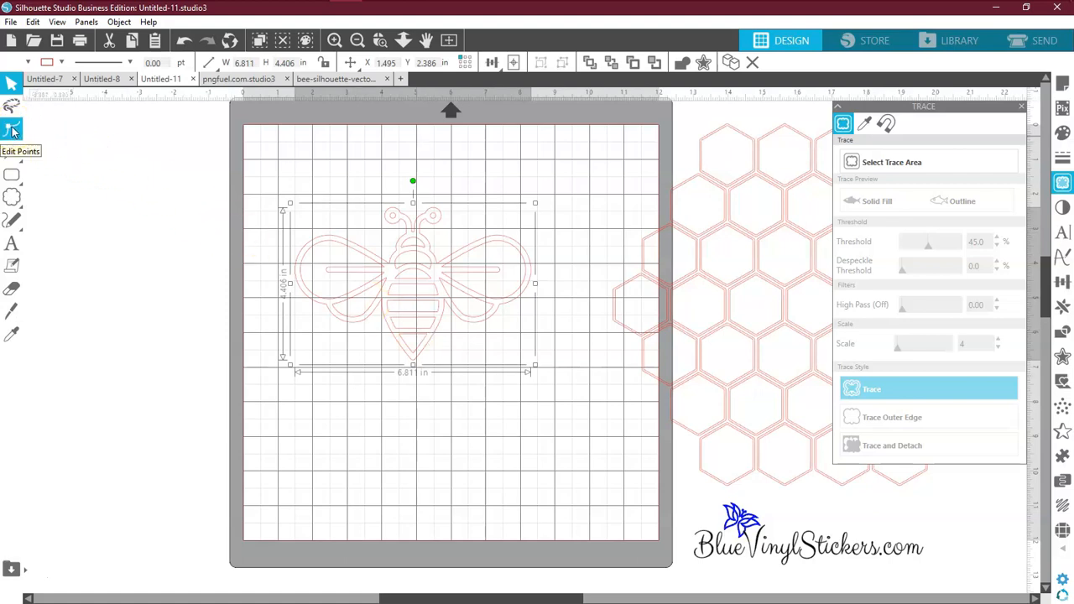
{"action": "left_click", "coordinate": [13, 130]}
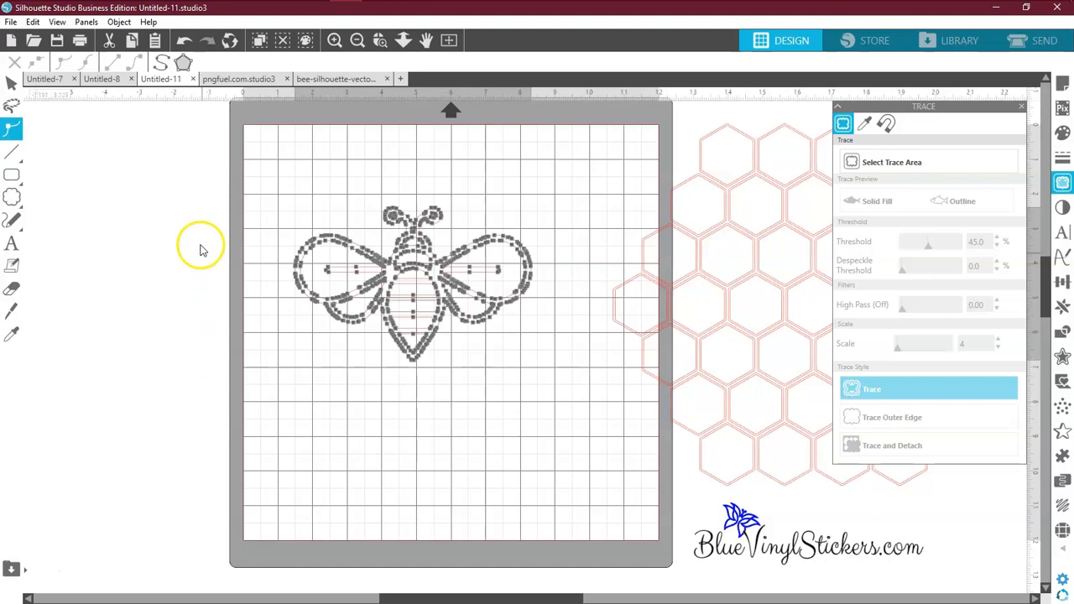
{"action": "left_click", "coordinate": [163, 67]}
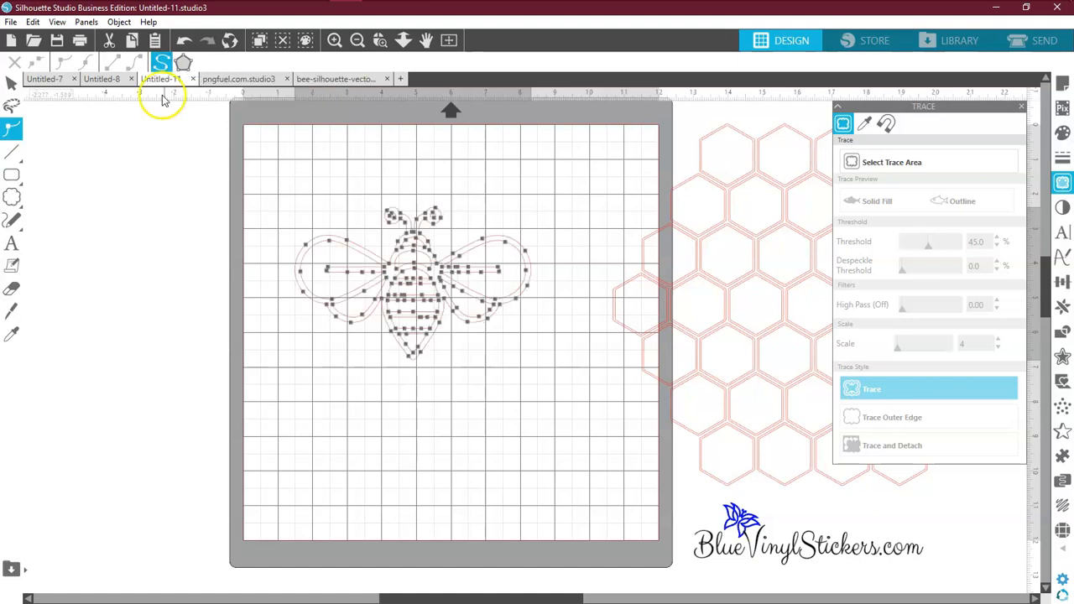
Step: Enlarge the traced bee outline to about 13.83 in wide and 8.95 in tall, and reposition it over the page
{"action": "left_click", "coordinate": [363, 409]}
{"action": "left_click", "coordinate": [413, 364]}
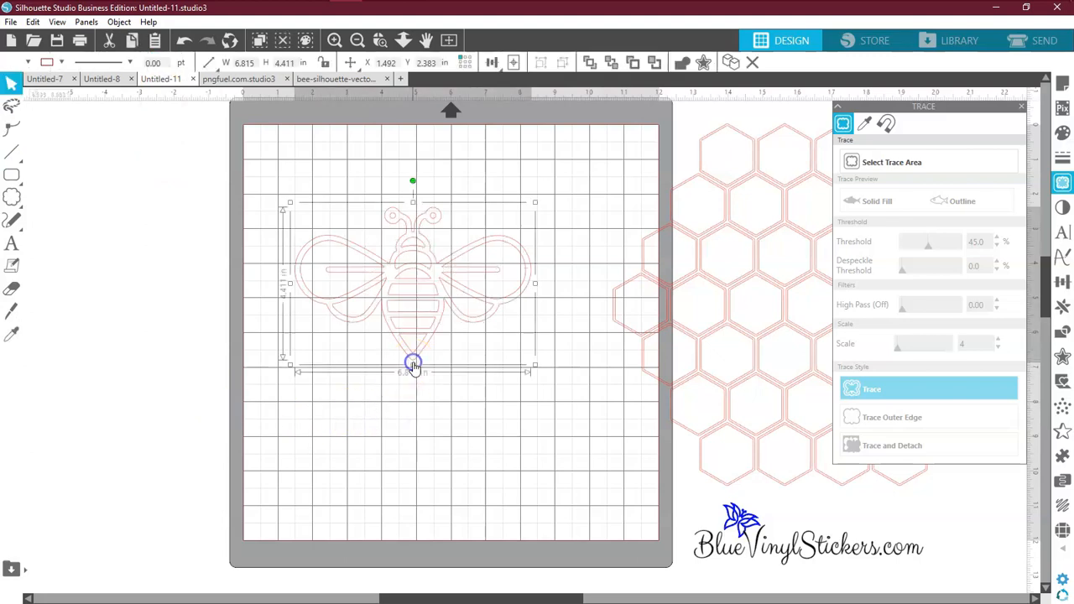
{"action": "left_click", "coordinate": [12, 128]}
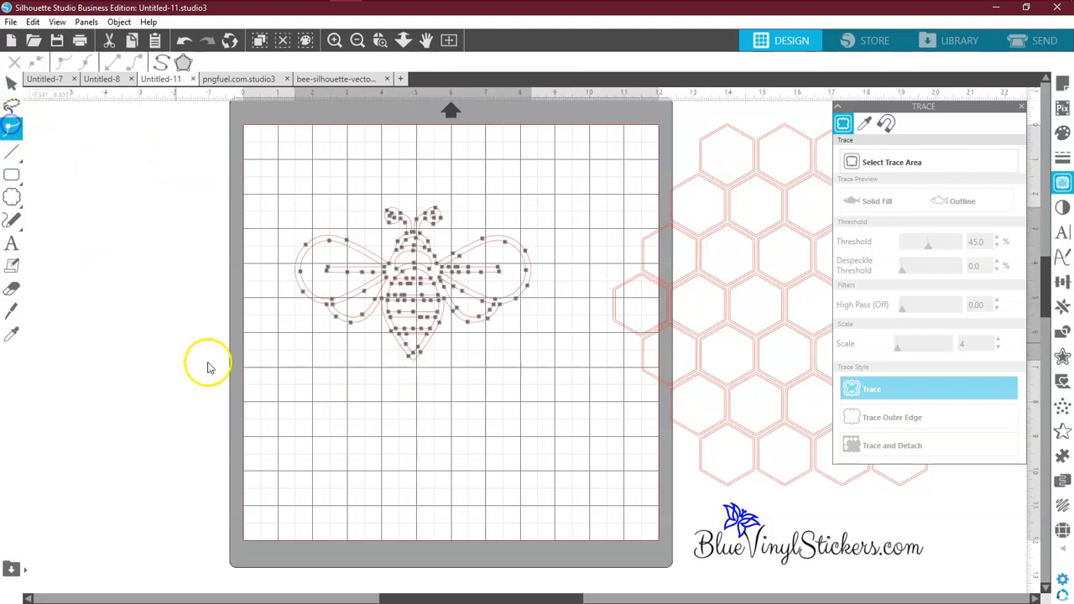
{"action": "left_click", "coordinate": [12, 82]}
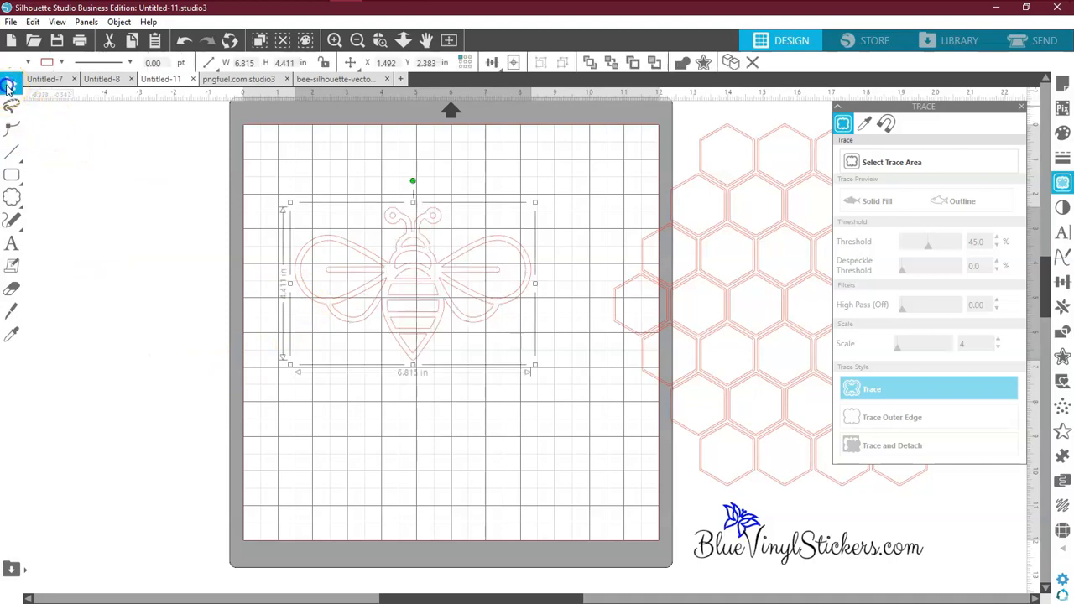
{"action": "left_click_drag", "start_coordinate": [289, 366], "coordinate": [69, 559]}
{"action": "left_click_drag", "start_coordinate": [294, 457], "coordinate": [346, 444]}
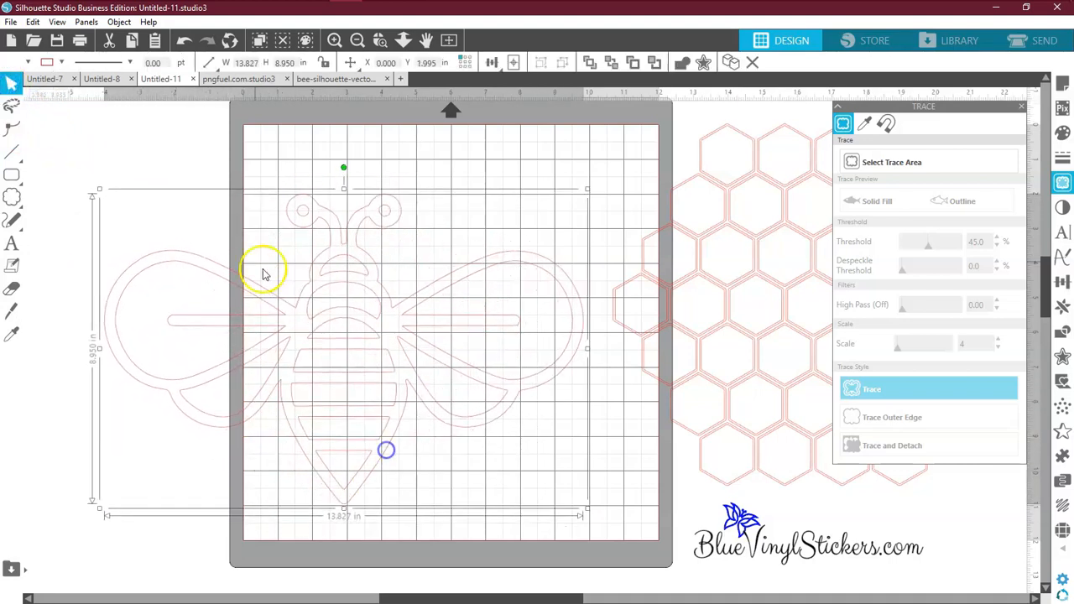
Step: Change the enlarged bee outline's line colour to black and simplify its edit points
{"action": "left_click", "coordinate": [61, 62]}
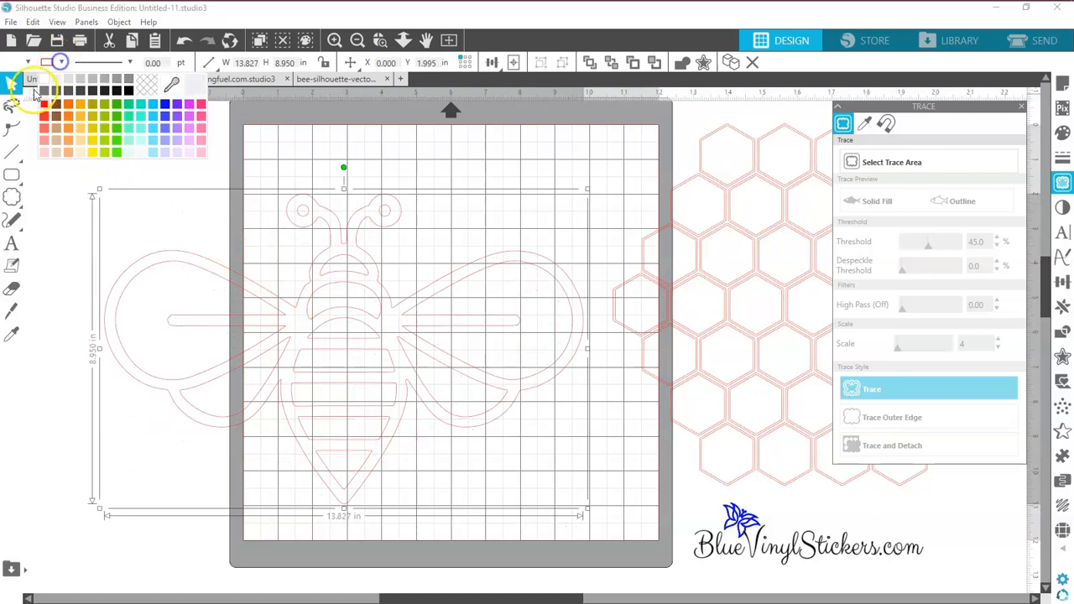
{"action": "left_click", "coordinate": [133, 91]}
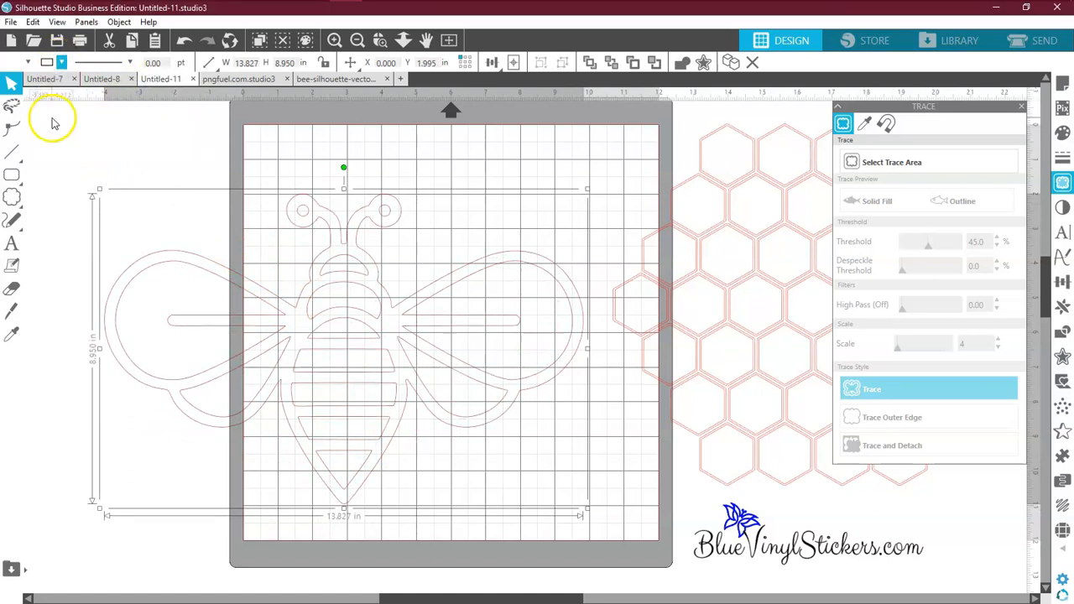
{"action": "left_click", "coordinate": [11, 128]}
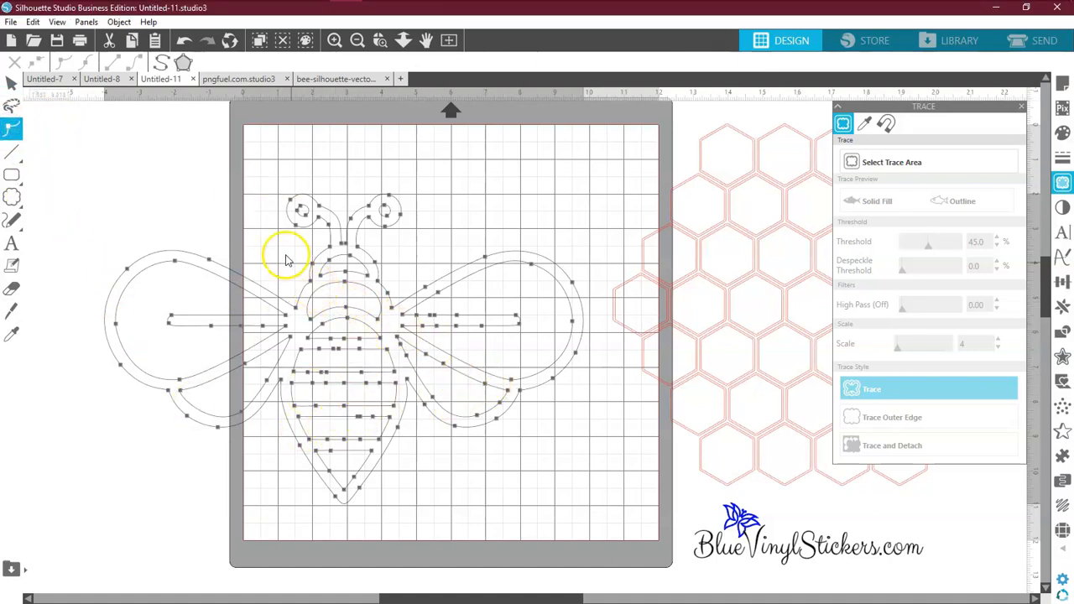
{"action": "left_click", "coordinate": [162, 64]}
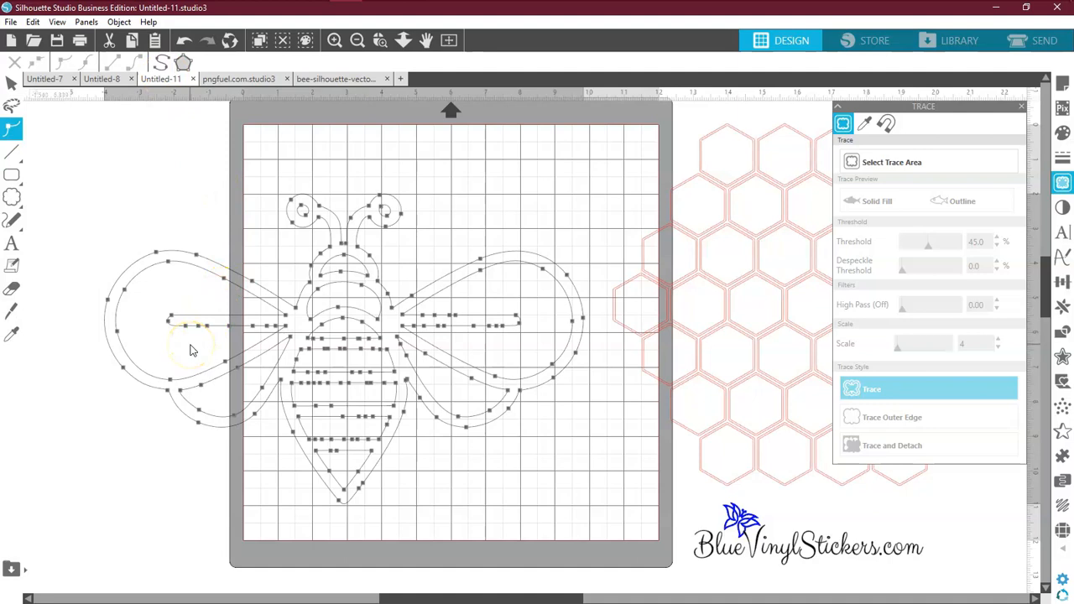
Step: Try deleting the lower-edge point nearest the rounded end of the right wing's central slot, and undo the deletion
{"action": "left_click", "coordinate": [502, 327]}
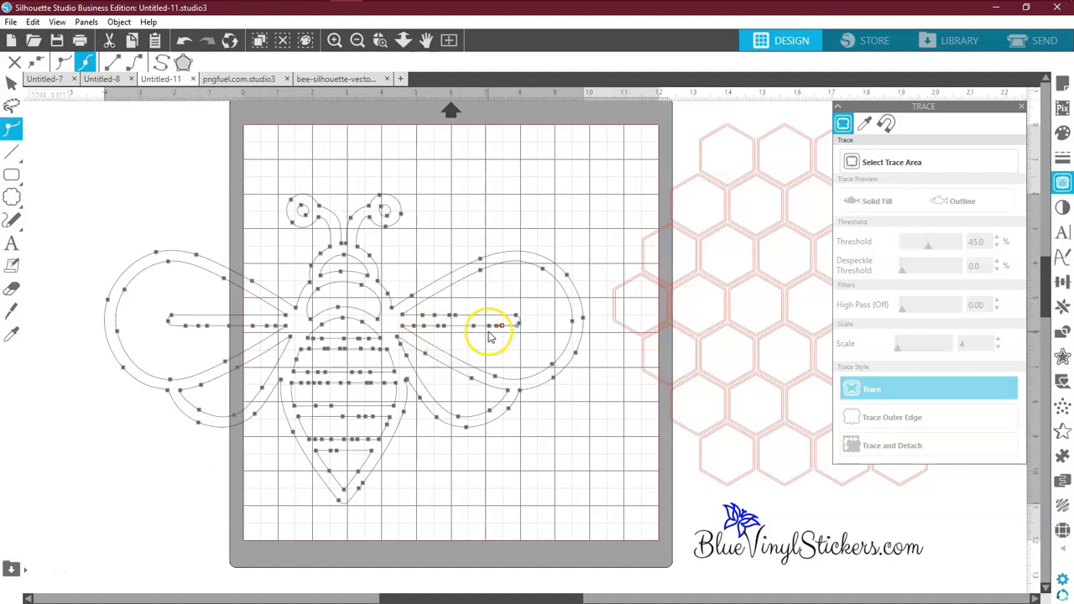
{"action": "left_click", "coordinate": [334, 41]}
{"action": "left_click", "coordinate": [334, 43]}
{"action": "left_click", "coordinate": [334, 43]}
{"action": "left_click", "coordinate": [334, 43]}
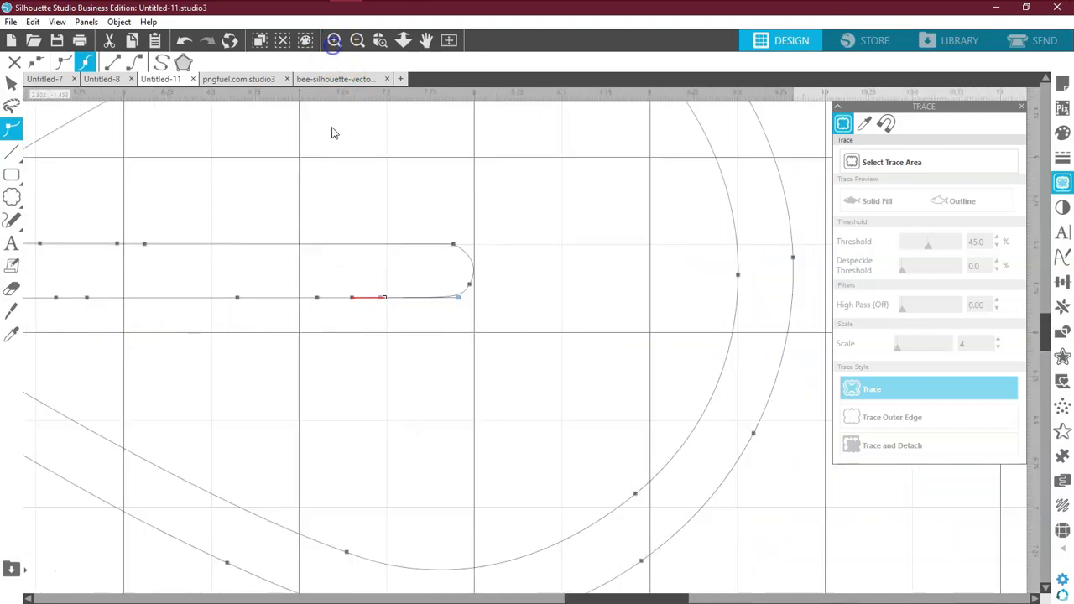
{"action": "left_click_drag", "start_coordinate": [582, 598], "coordinate": [499, 598]}
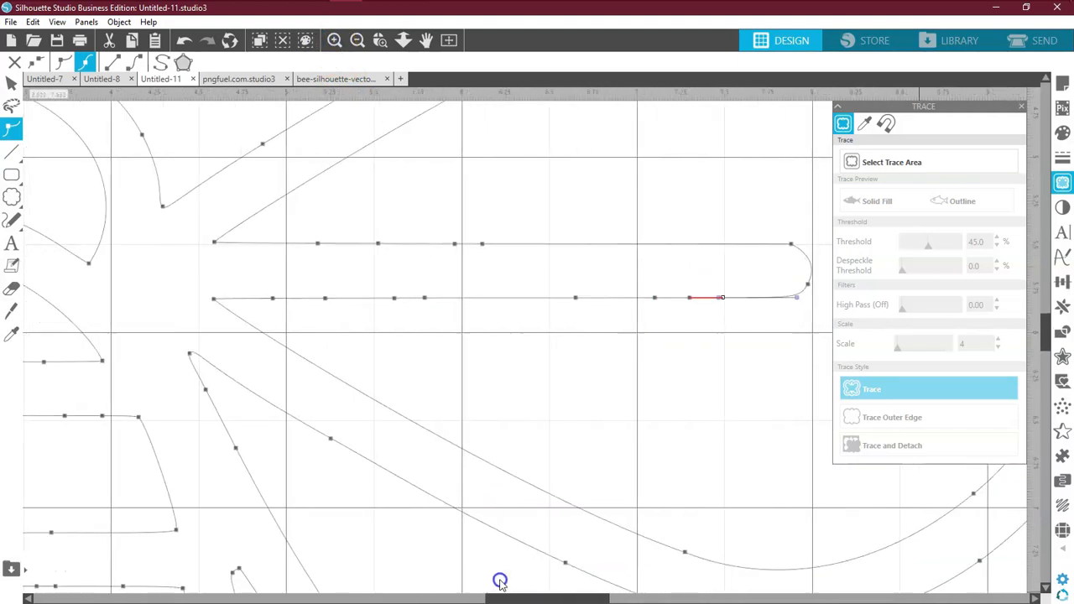
{"action": "left_click", "coordinate": [574, 299]}
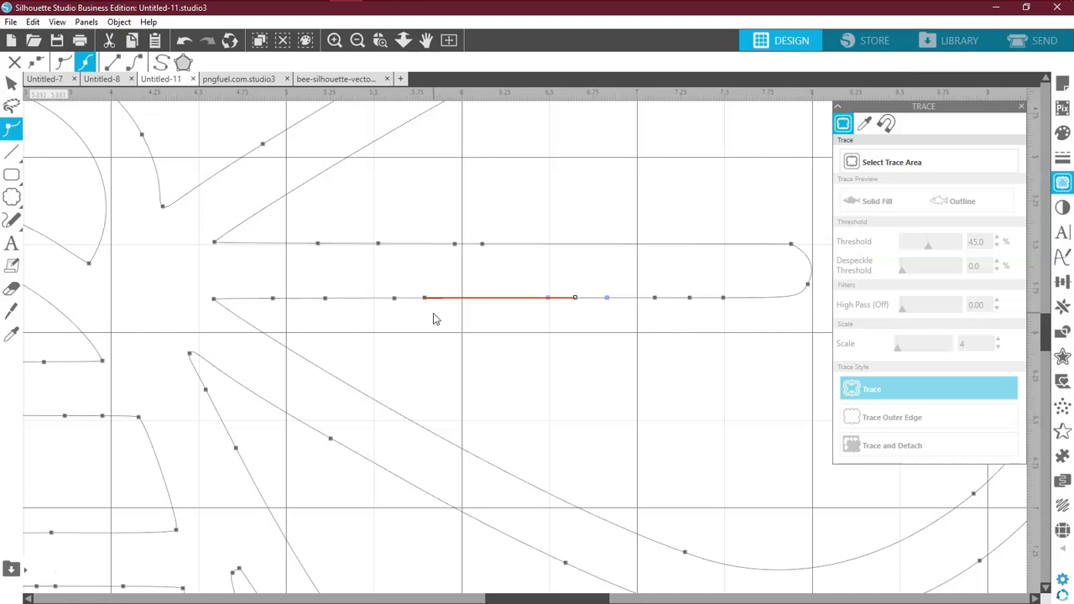
{"action": "left_click", "coordinate": [724, 299]}
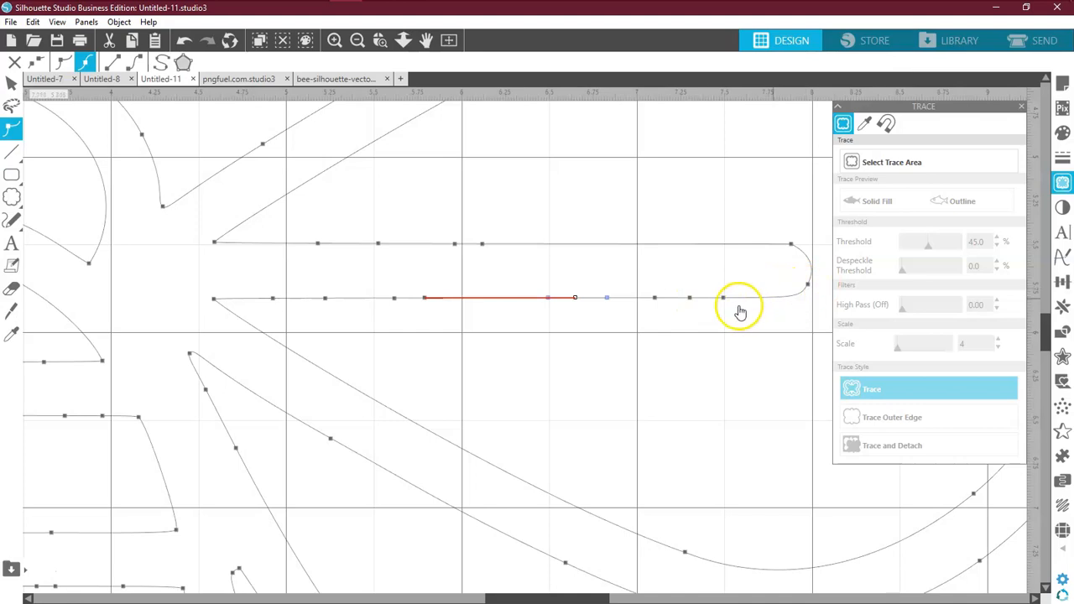
{"action": "left_click", "coordinate": [724, 298]}
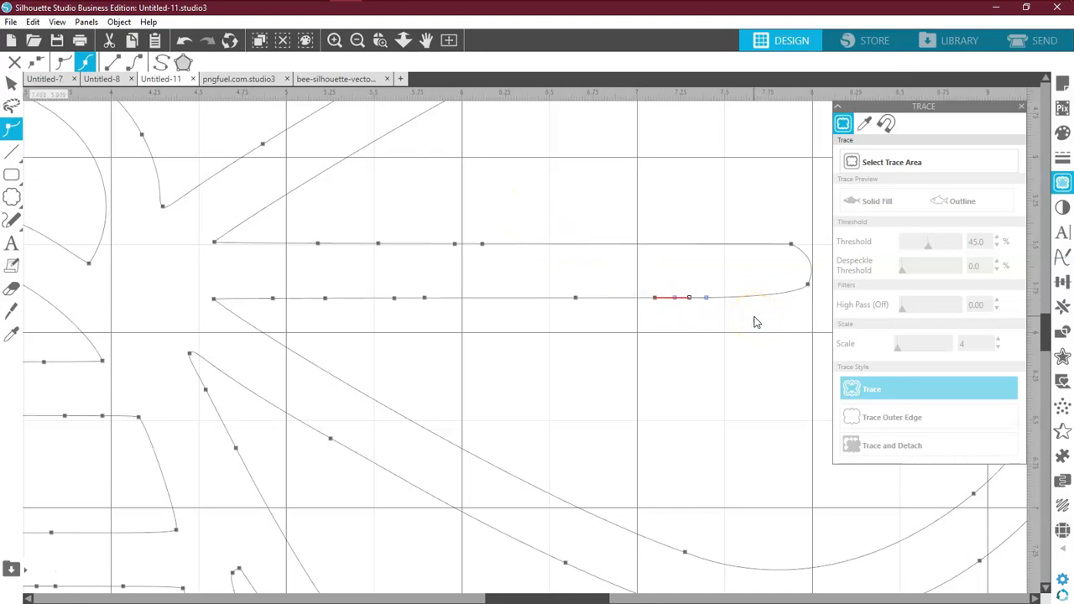
{"action": "left_click", "coordinate": [187, 44]}
{"action": "left_click", "coordinate": [687, 311]}
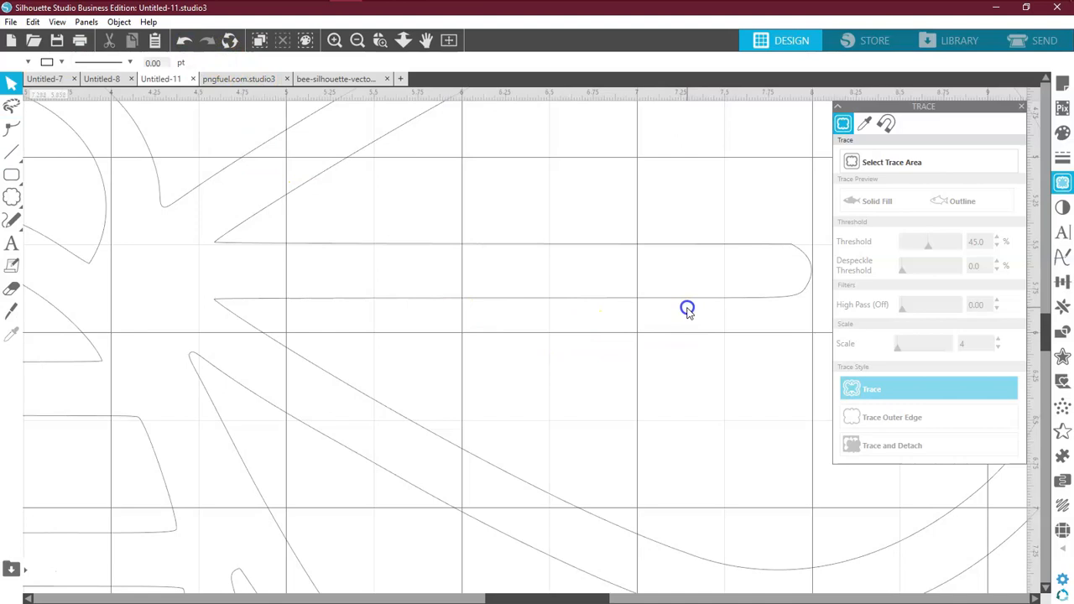
Step: Delete the surplus edit points along the two straight edges of the right wing's central slot
{"action": "left_click", "coordinate": [13, 127]}
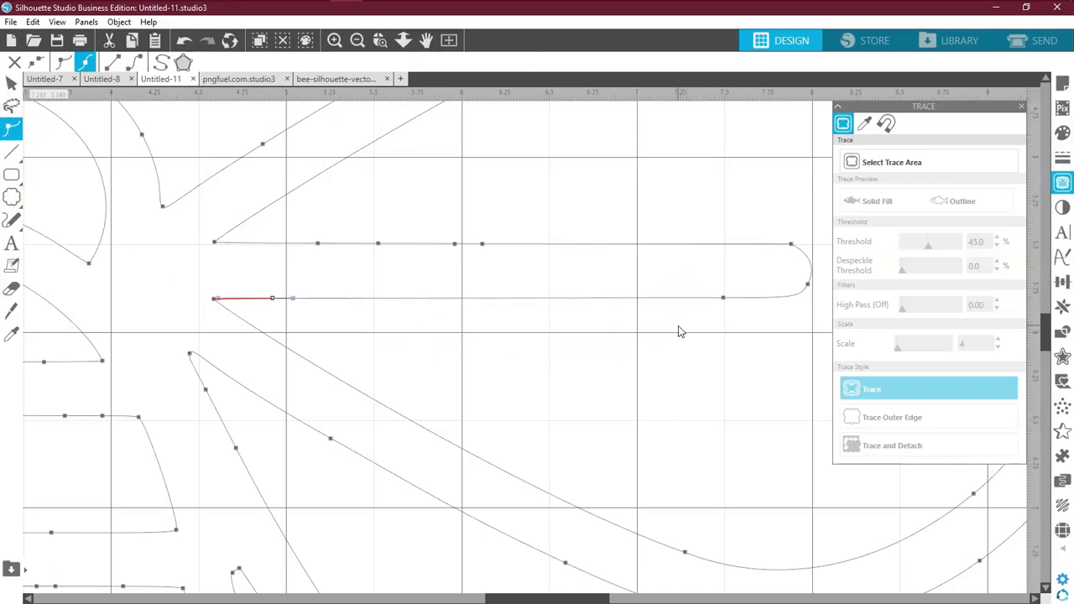
{"action": "key", "text": "Delete"}
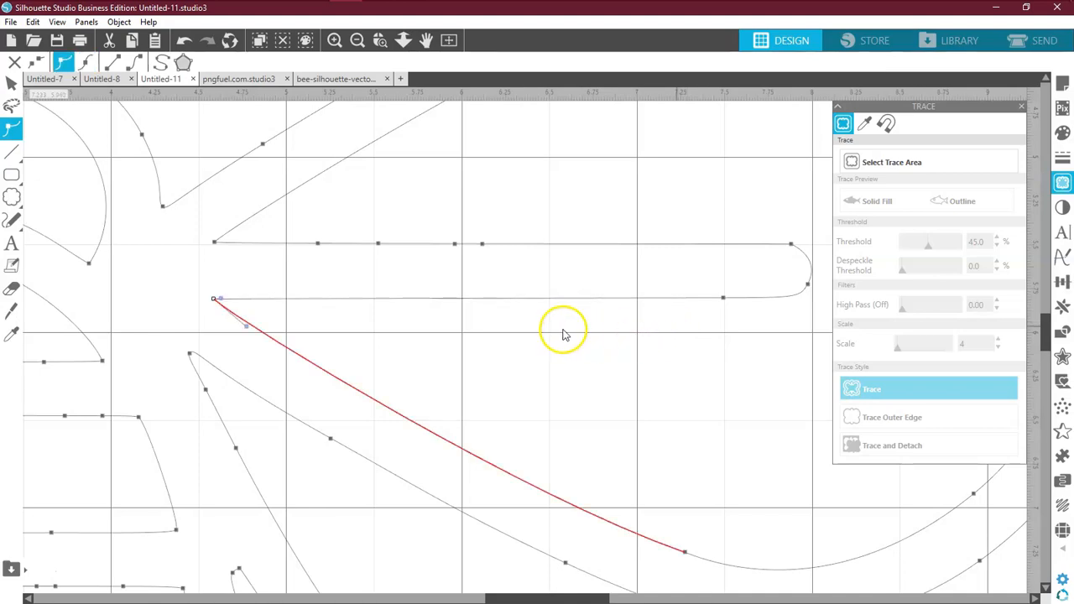
{"action": "left_click", "coordinate": [318, 244]}
{"action": "key", "text": "Delete"}
{"action": "key", "text": "Delete"}
{"action": "key", "text": "Delete"}
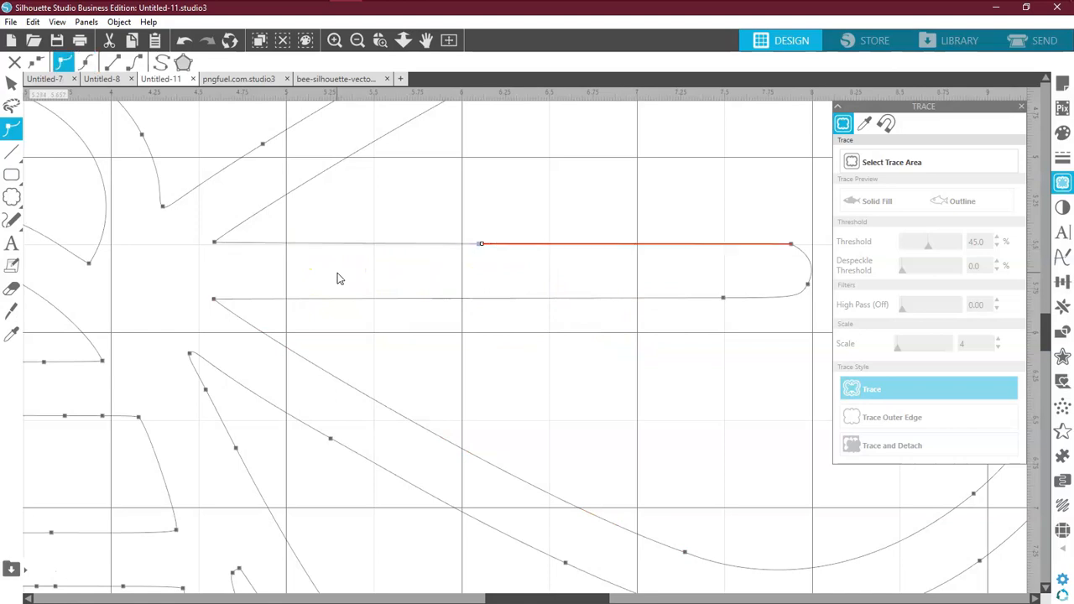
{"action": "key", "text": "Delete"}
Step: Delete the surplus edit points between the two corners on the flat base of the dome-shaped body segment
{"action": "left_click_drag", "start_coordinate": [506, 597], "coordinate": [372, 571]}
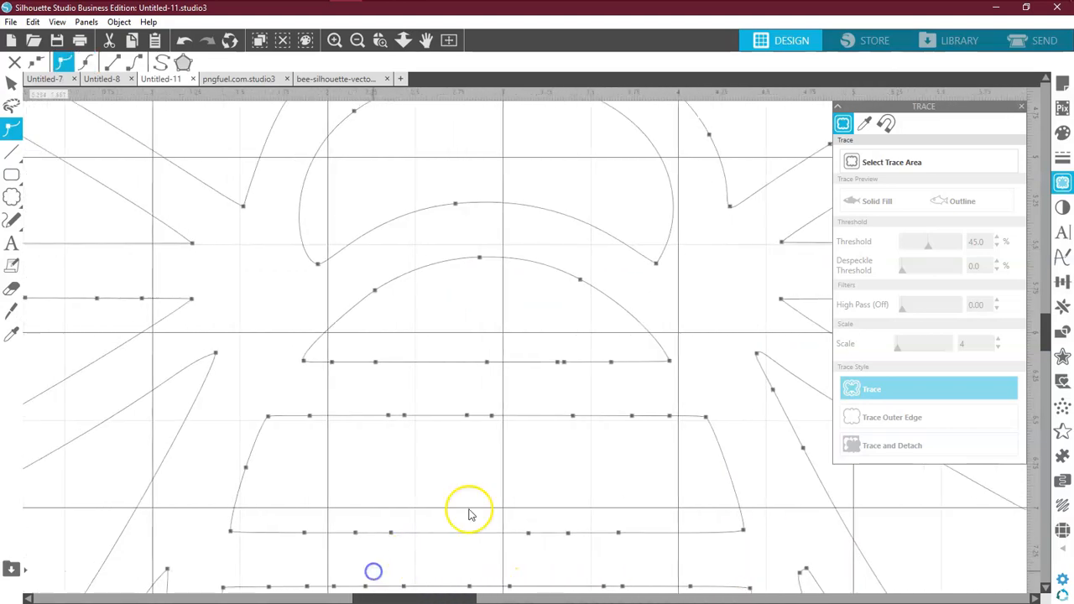
{"action": "left_click", "coordinate": [612, 363]}
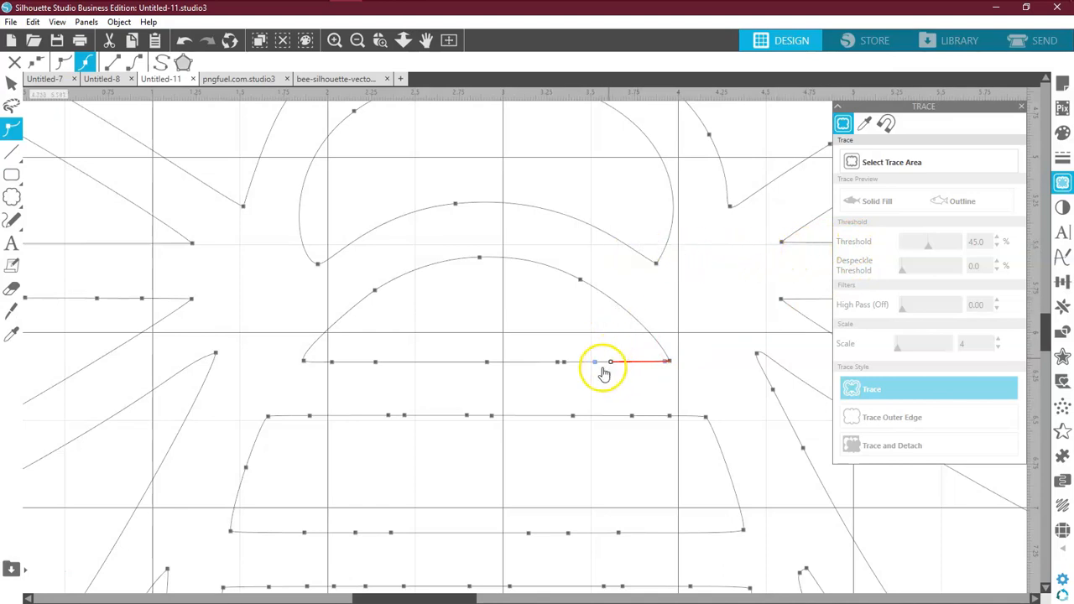
{"action": "left_click", "coordinate": [332, 363]}
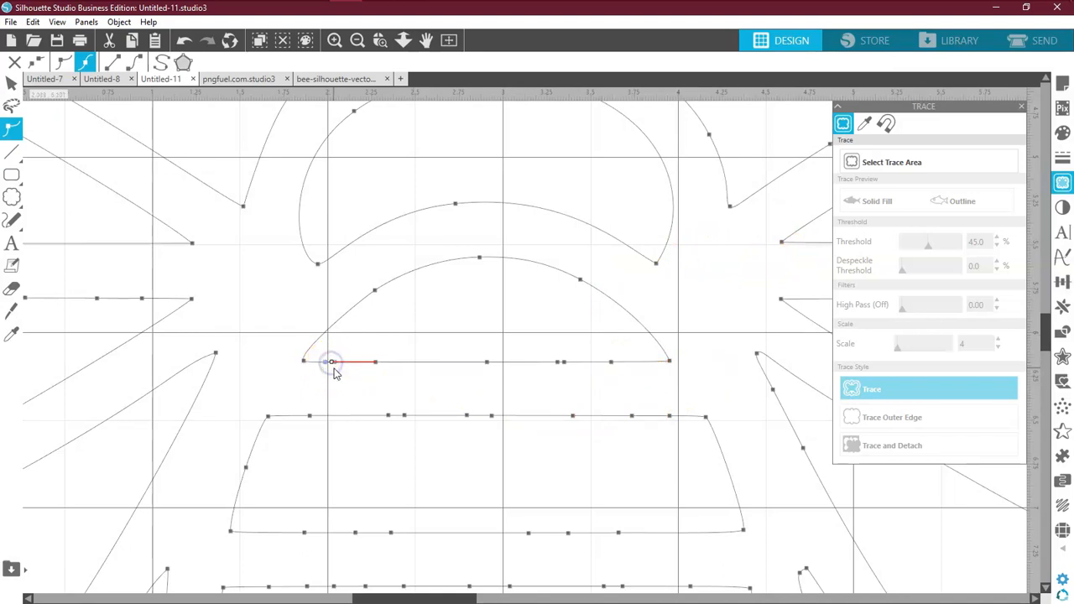
{"action": "key", "text": "Delete"}
{"action": "key", "text": "Delete"}
{"action": "key", "text": "Delete"}
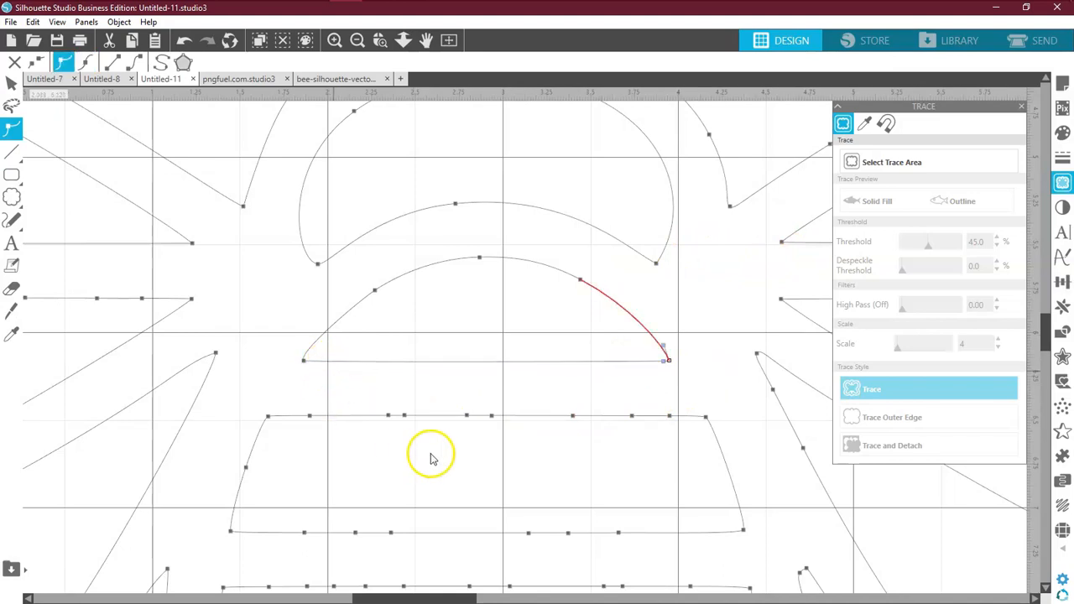
Step: Delete all edit points between the corners on the upper edge of the body stripe just below the dome
{"action": "left_click", "coordinate": [670, 416]}
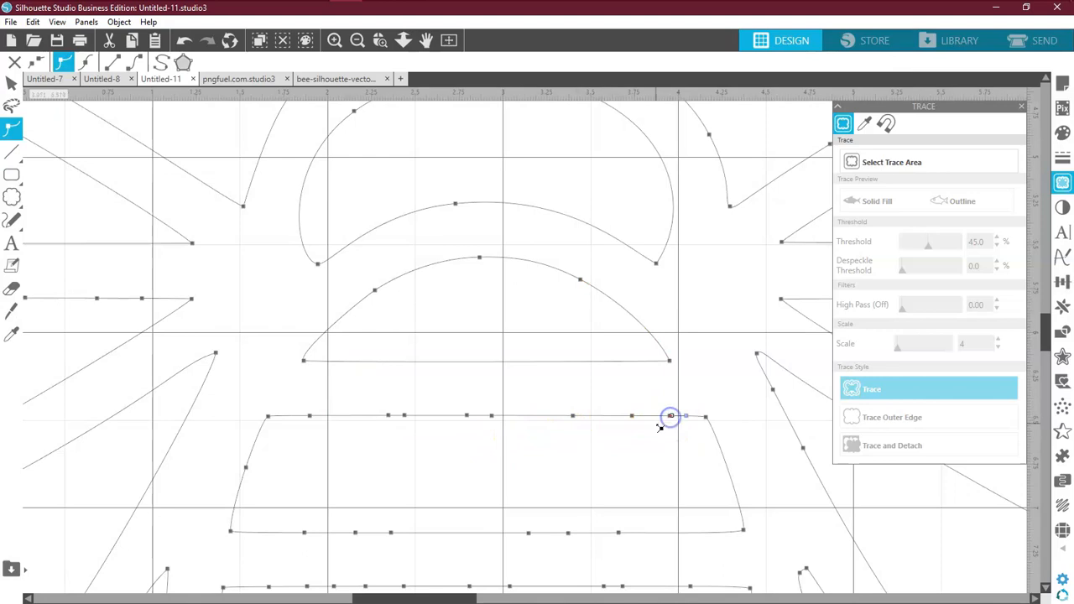
{"action": "key", "text": "Delete"}
{"action": "key", "text": "Delete"}
{"action": "key", "text": "Delete"}
{"action": "key", "text": "Delete"}
{"action": "key", "text": "Delete"}
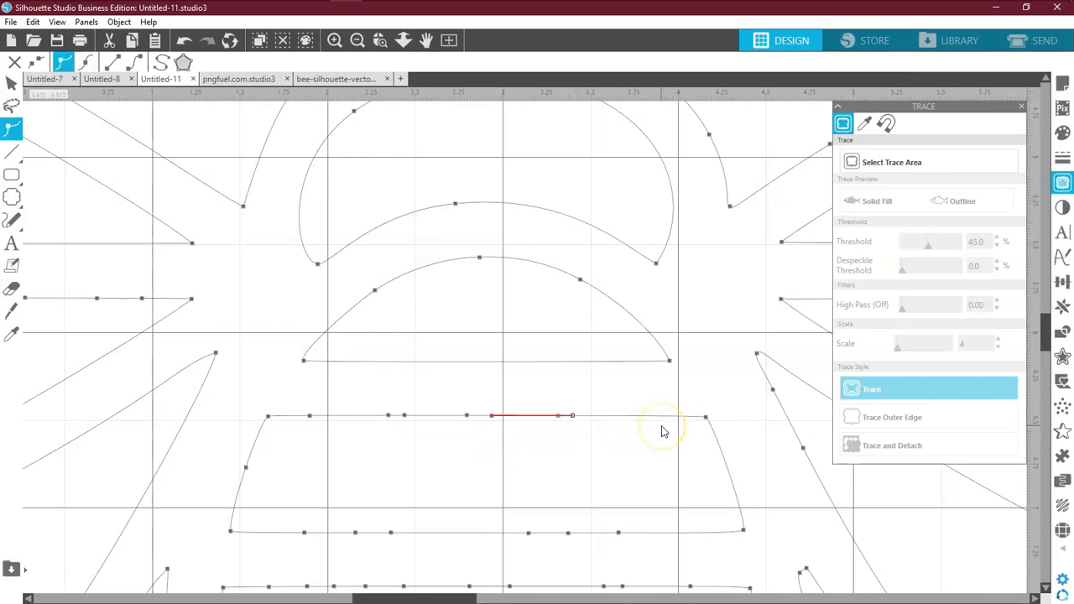
{"action": "key", "text": "Delete"}
{"action": "key", "text": "Delete"}
{"action": "key", "text": "Delete"}
{"action": "key", "text": "Delete"}
{"action": "key", "text": "Delete"}
{"action": "key", "text": "Delete"}
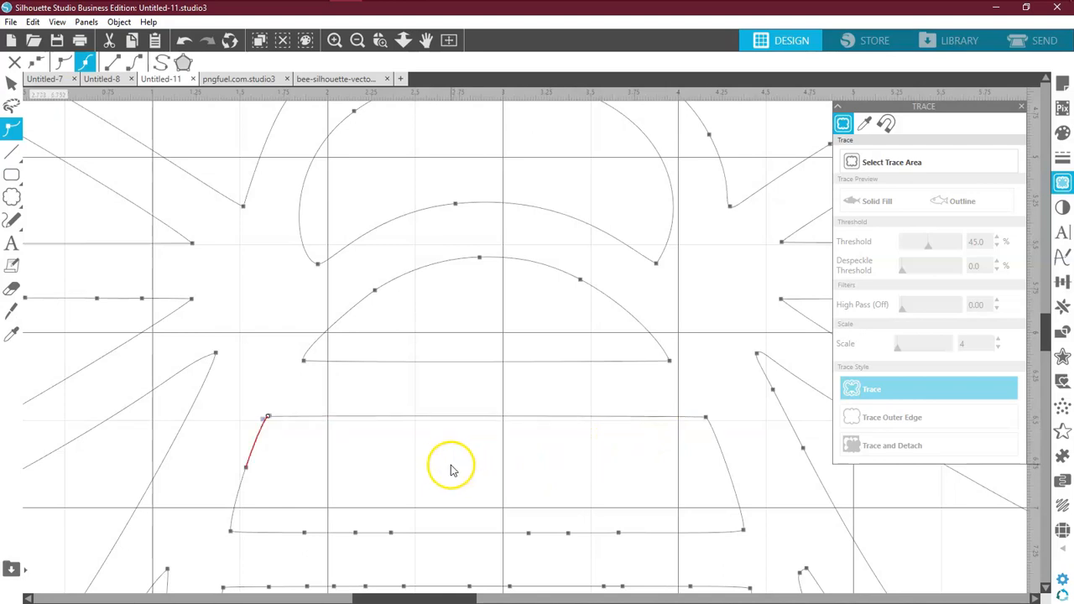
{"action": "key", "text": "Delete"}
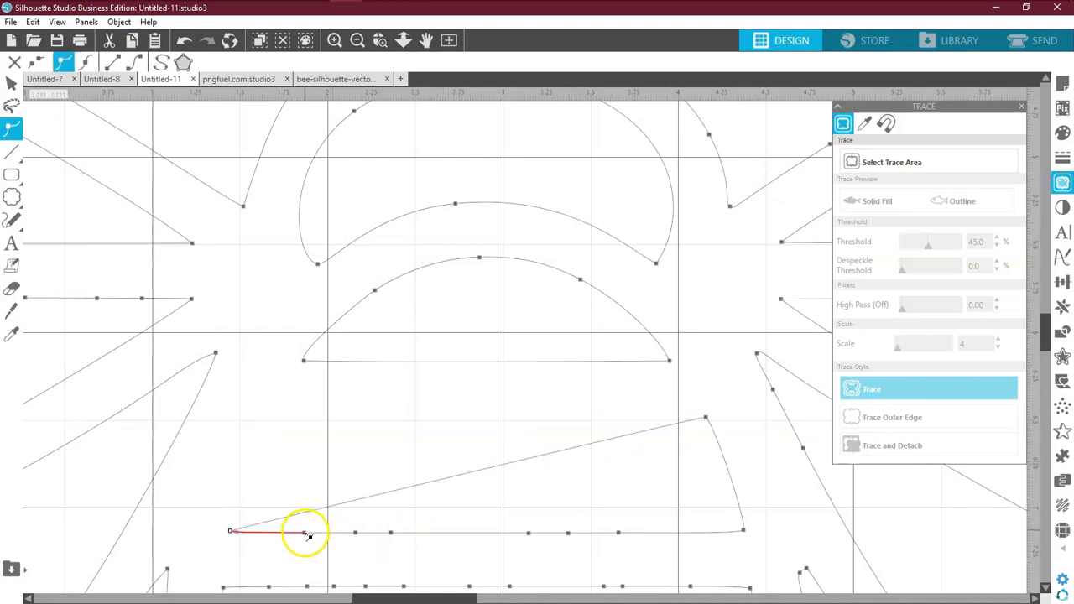
{"action": "left_click", "coordinate": [182, 42]}
{"action": "left_click", "coordinate": [183, 42]}
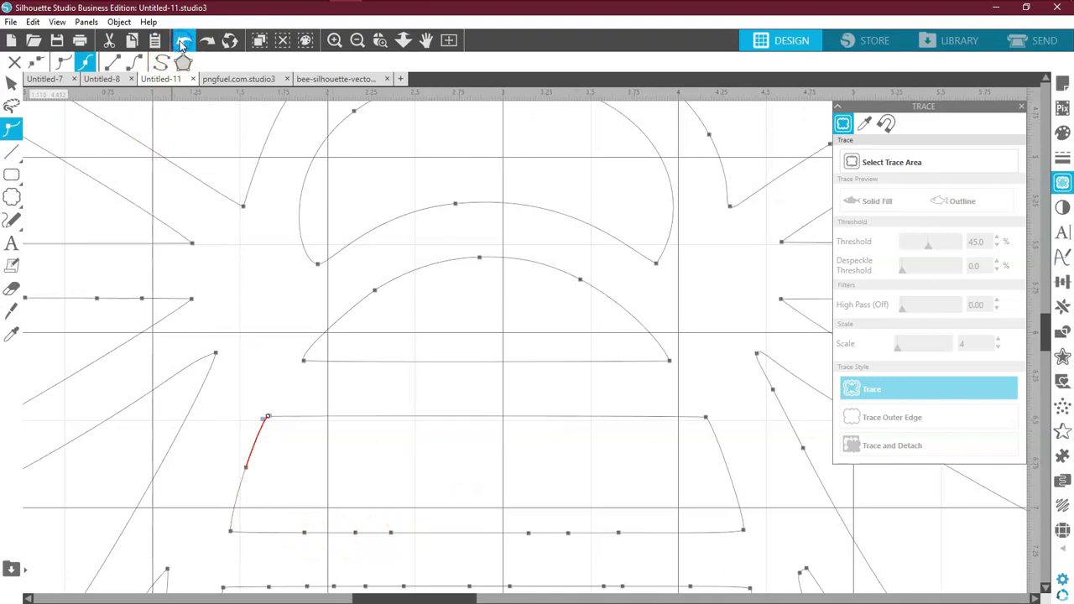
Step: Delete the surplus edit points along that stripe's lower edge and nudge its lower-right corner point slightly outward
{"action": "left_click", "coordinate": [306, 534]}
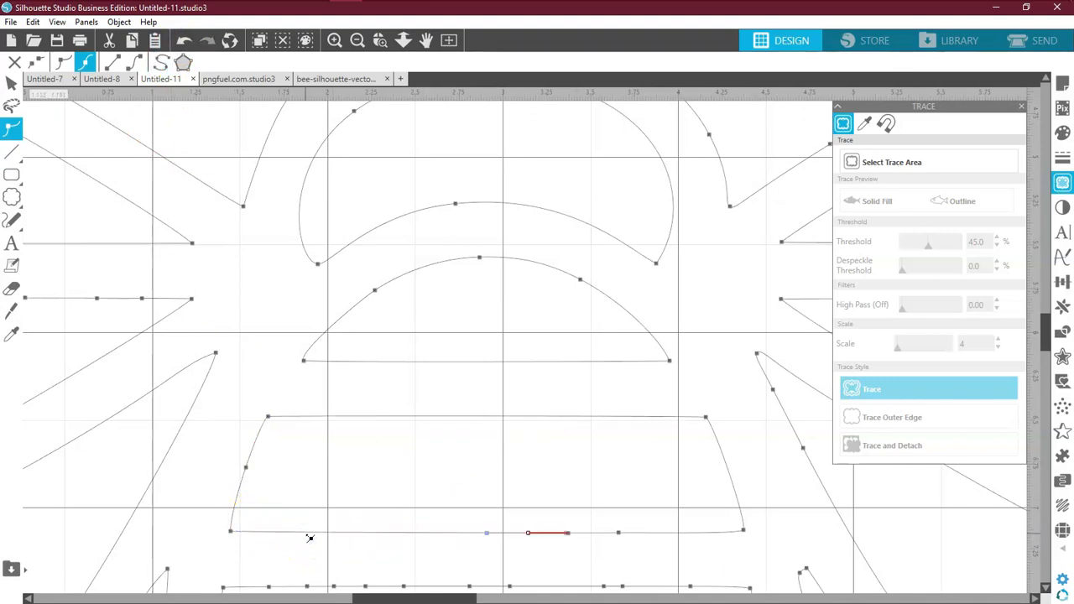
{"action": "key", "text": "Delete"}
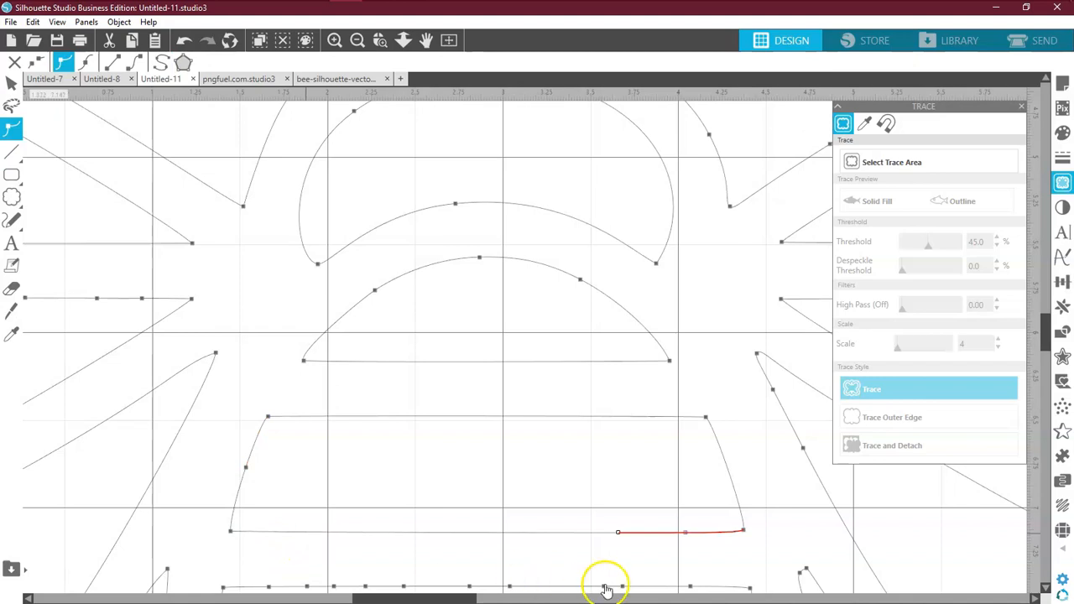
{"action": "left_click", "coordinate": [727, 544]}
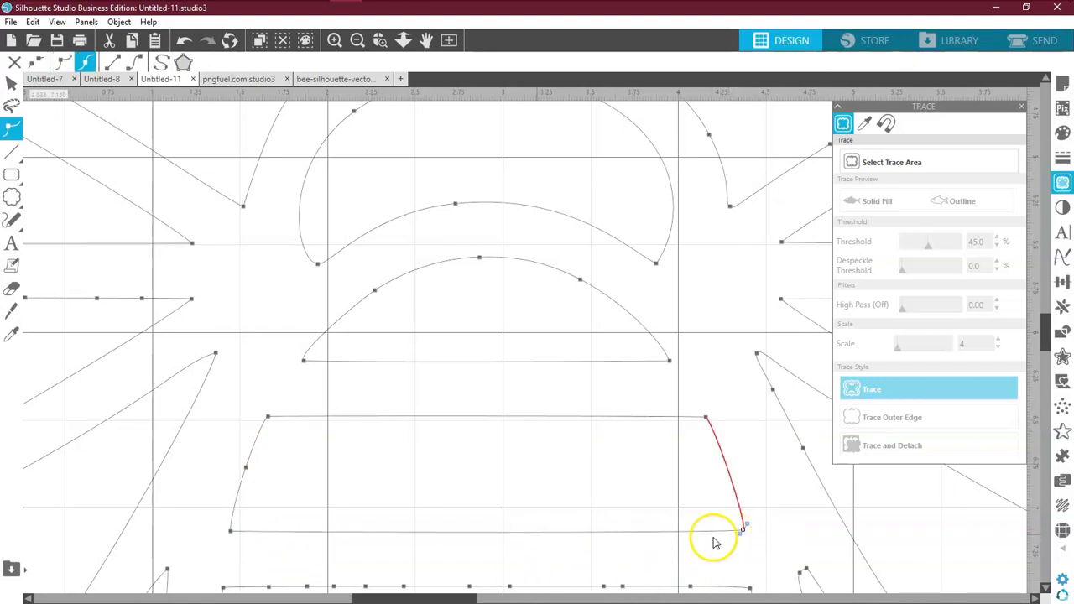
{"action": "left_click_drag", "start_coordinate": [745, 530], "coordinate": [746, 531]}
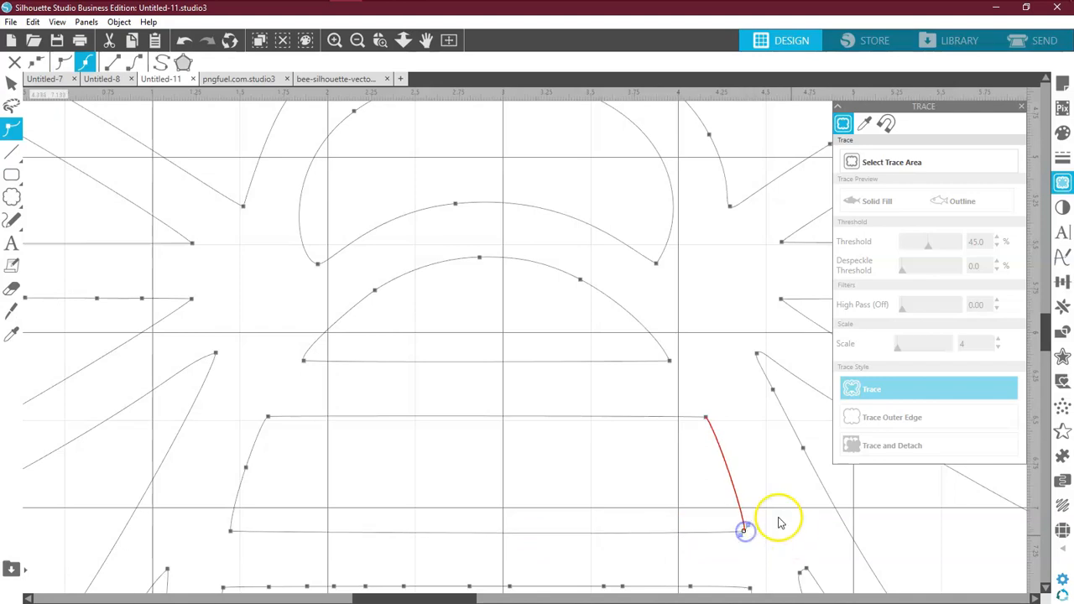
{"action": "left_click", "coordinate": [772, 512]}
Step: Delete the surplus edit points along the upper and lower edges of the second full body stripe below the dome
{"action": "scroll", "coordinate": [769, 508], "scroll_direction": "down", "scroll_amount": 5}
{"action": "scroll", "coordinate": [452, 479], "scroll_direction": "down", "scroll_amount": 2}
{"action": "left_click", "coordinate": [450, 433]}
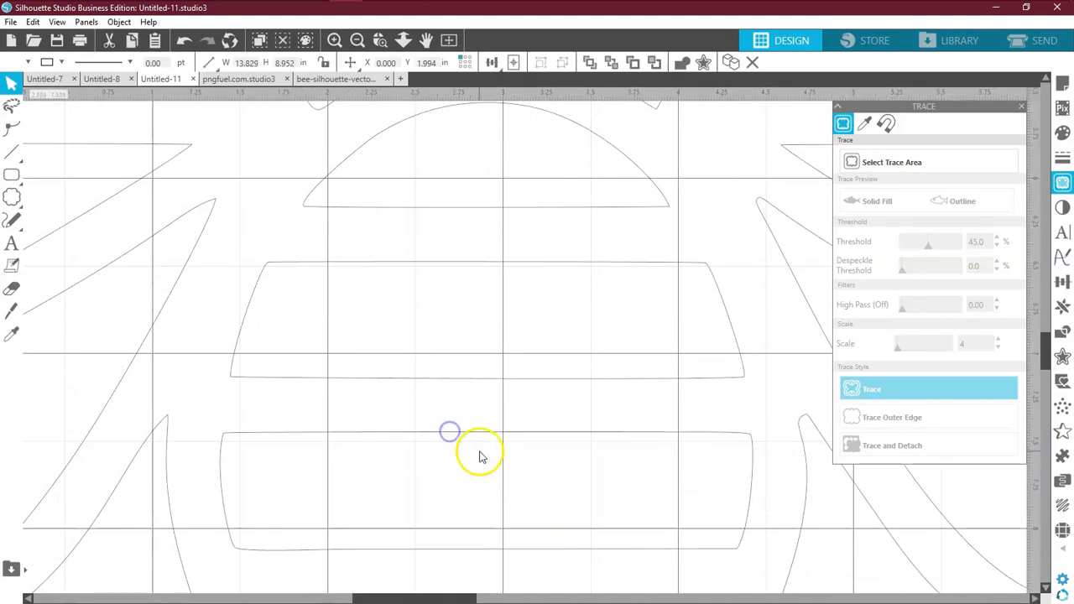
{"action": "left_click", "coordinate": [12, 128]}
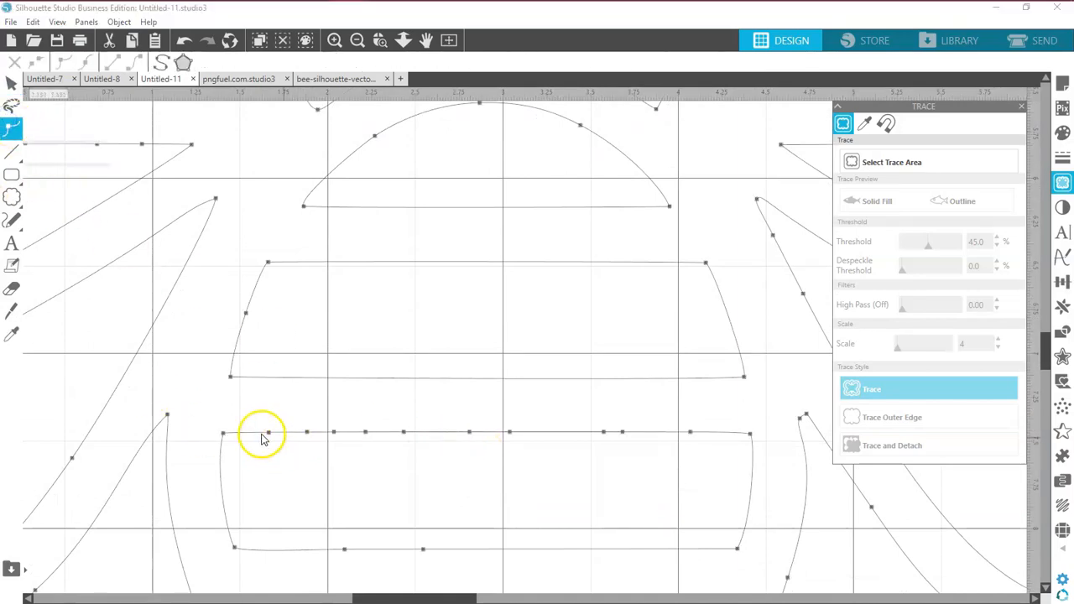
{"action": "left_click", "coordinate": [692, 433]}
{"action": "key", "text": "Delete"}
{"action": "key", "text": "Delete"}
{"action": "key", "text": "Delete"}
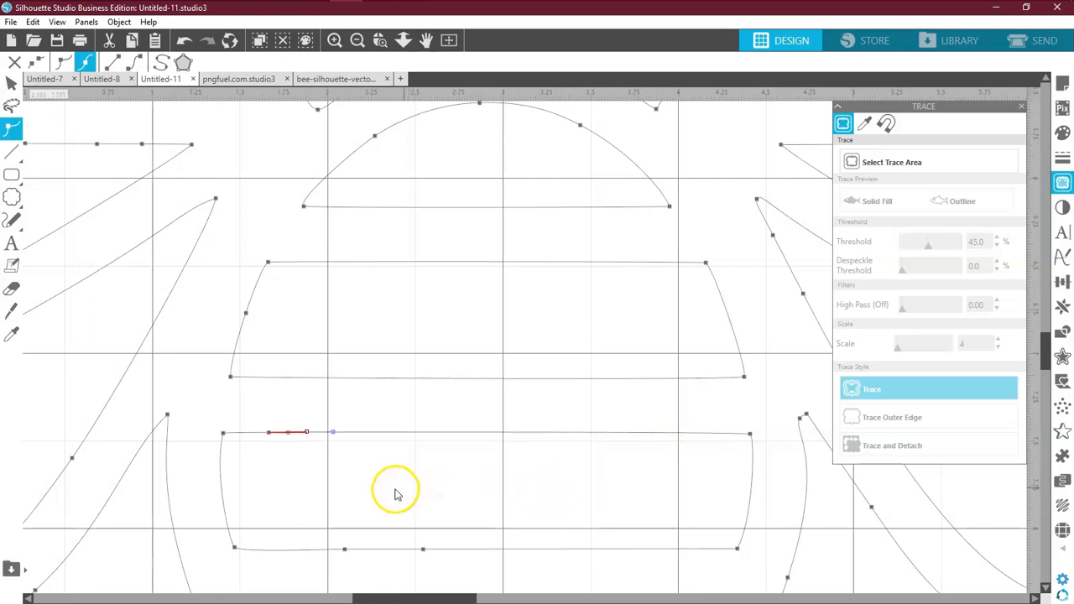
{"action": "key", "text": "Delete"}
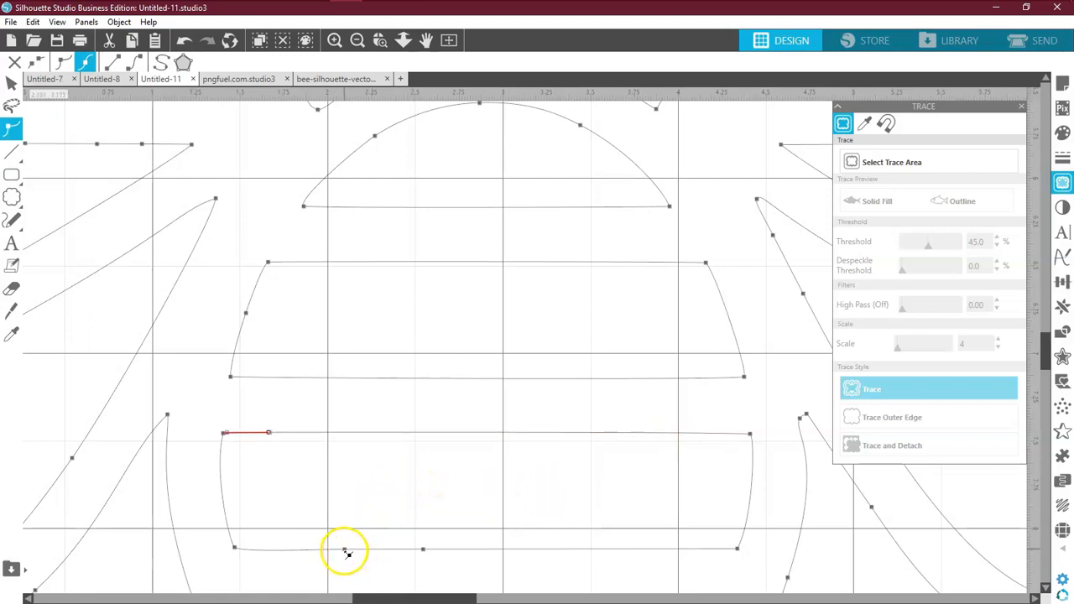
{"action": "key", "text": "Delete"}
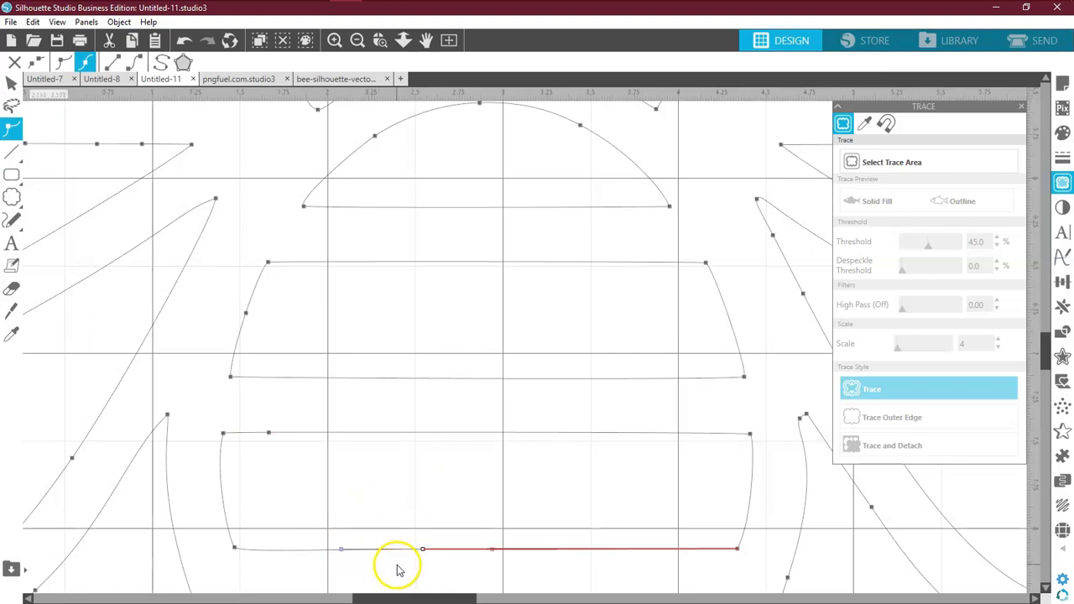
{"action": "key", "text": "Delete"}
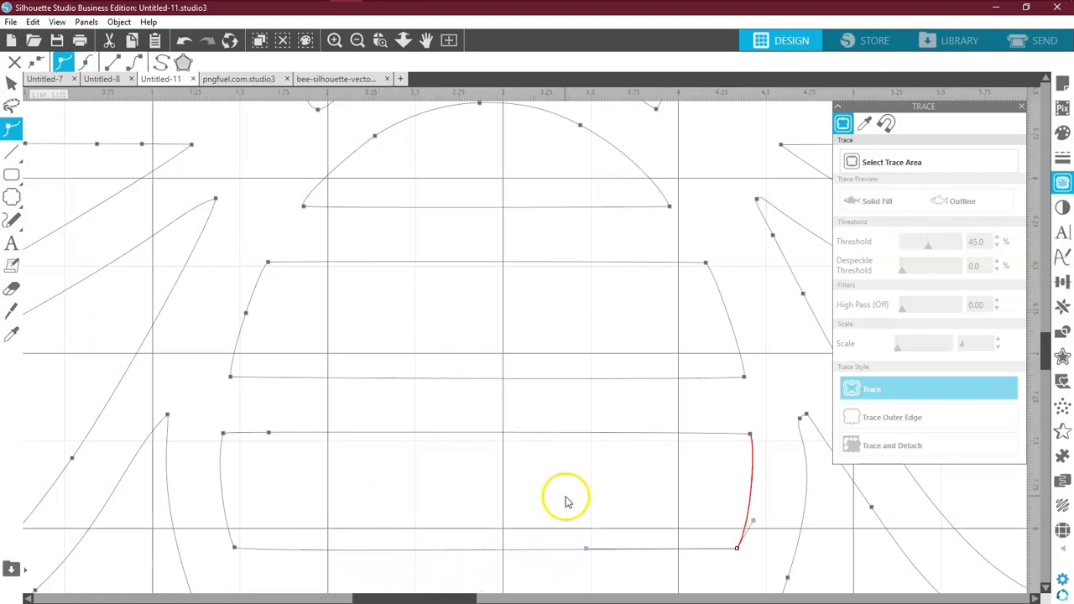
Step: Delete all edit points between the corners on the upper and lower edges of the third body stripe below the dome
{"action": "scroll", "coordinate": [566, 498], "scroll_direction": "down", "scroll_amount": 5}
{"action": "scroll", "coordinate": [592, 501], "scroll_direction": "down", "scroll_amount": 3}
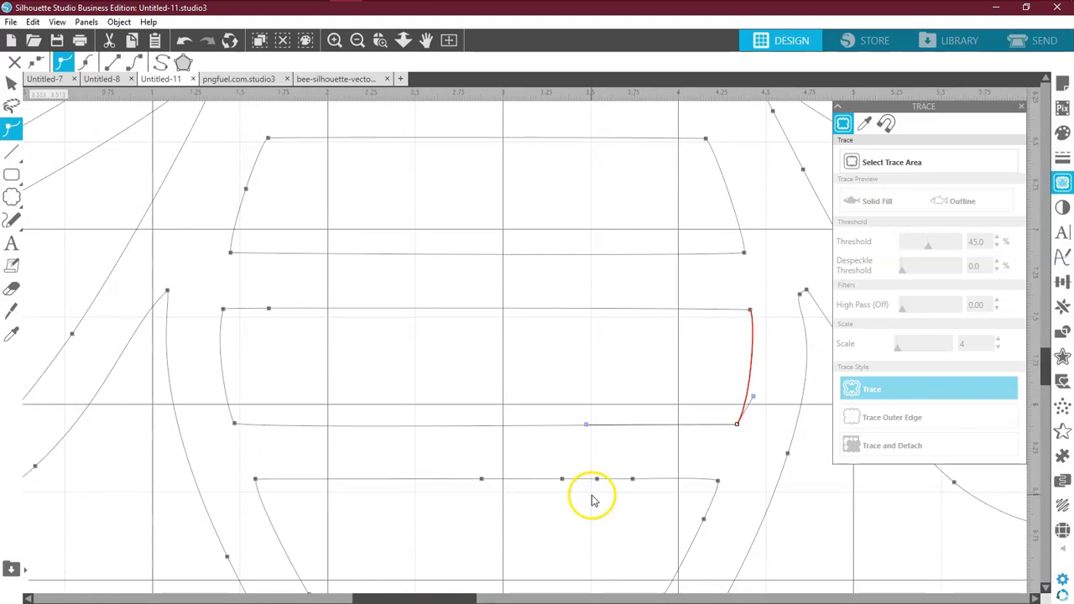
{"action": "left_click", "coordinate": [633, 453]}
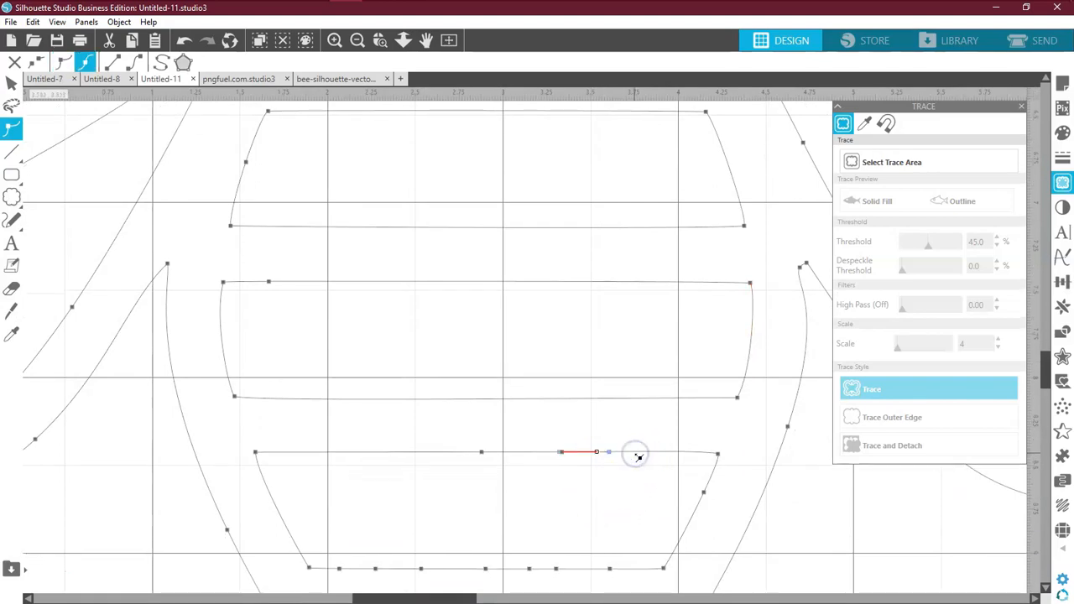
{"action": "key", "text": "Delete"}
{"action": "key", "text": "Delete"}
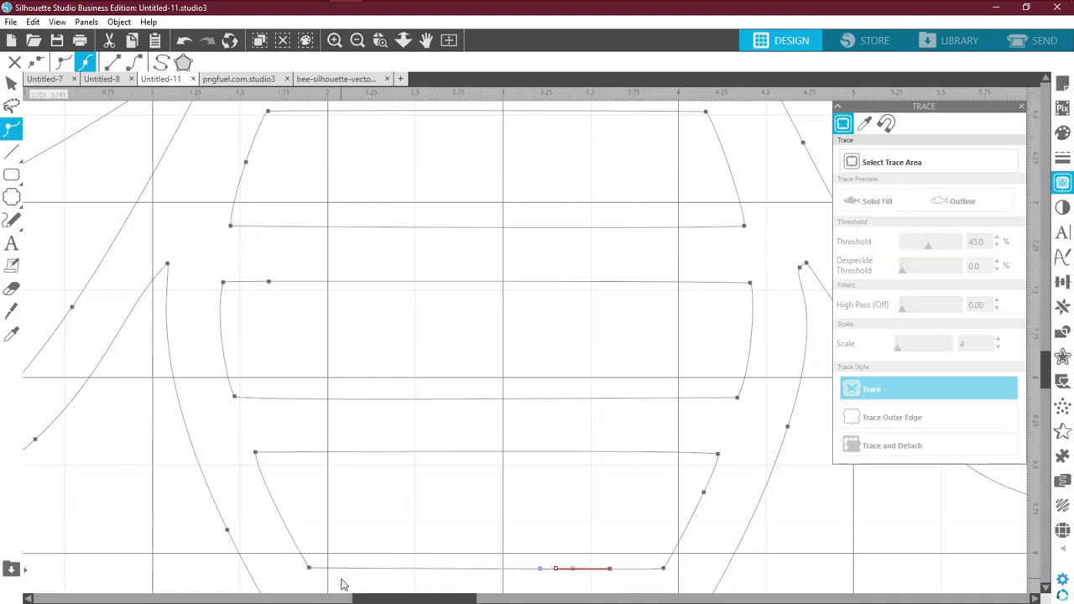
{"action": "key", "text": "Delete"}
Step: Delete the surplus edit points along the flat upper edge of the triangular tail segment
{"action": "scroll", "coordinate": [448, 512], "scroll_direction": "down", "scroll_amount": 2}
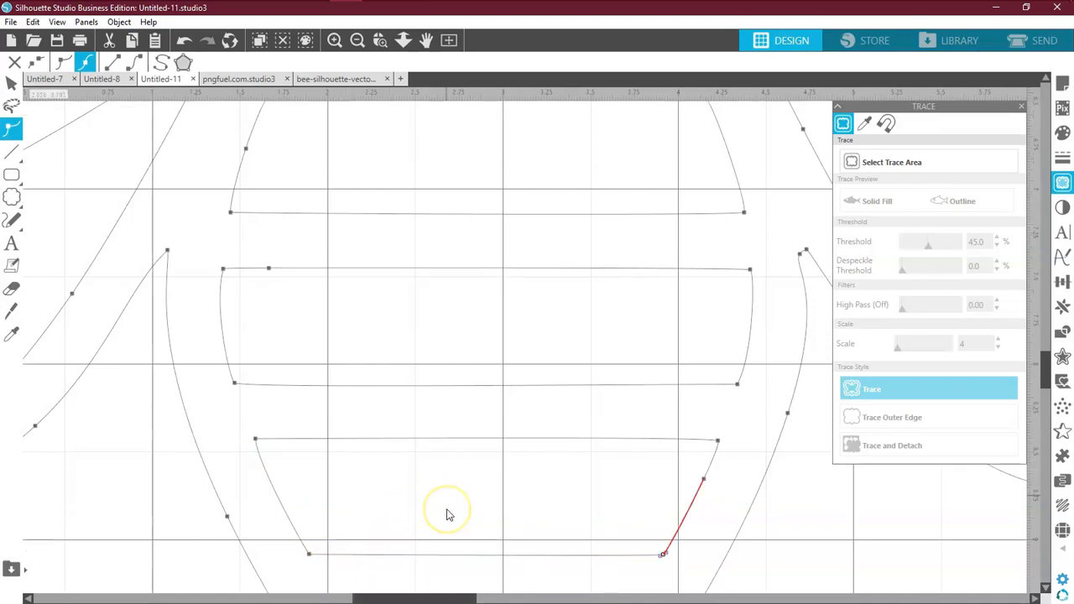
{"action": "scroll", "coordinate": [448, 514], "scroll_direction": "down", "scroll_amount": 4}
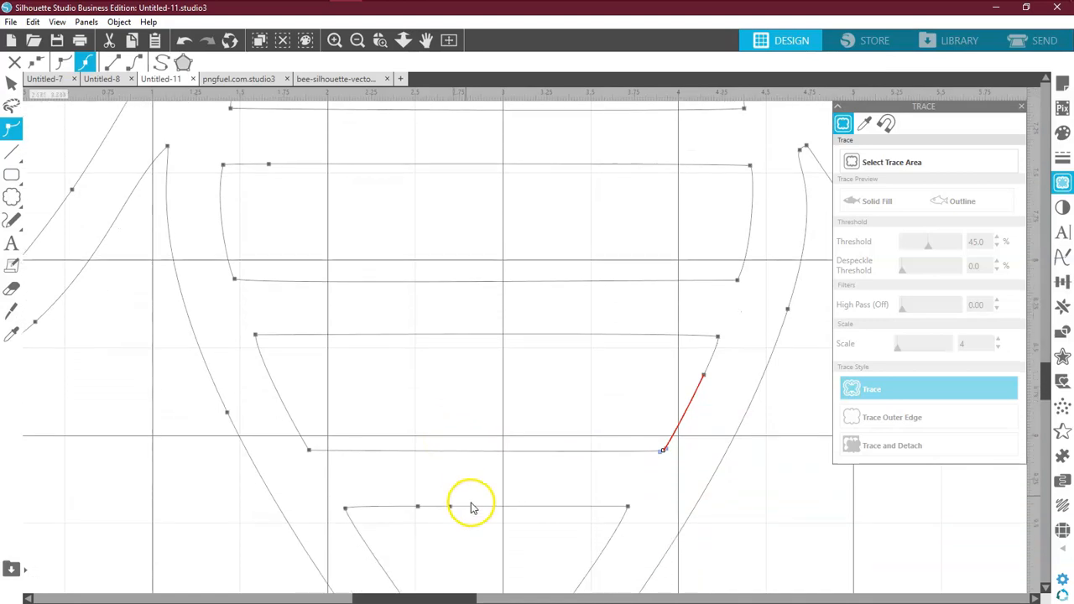
{"action": "scroll", "coordinate": [471, 508], "scroll_direction": "down", "scroll_amount": 4}
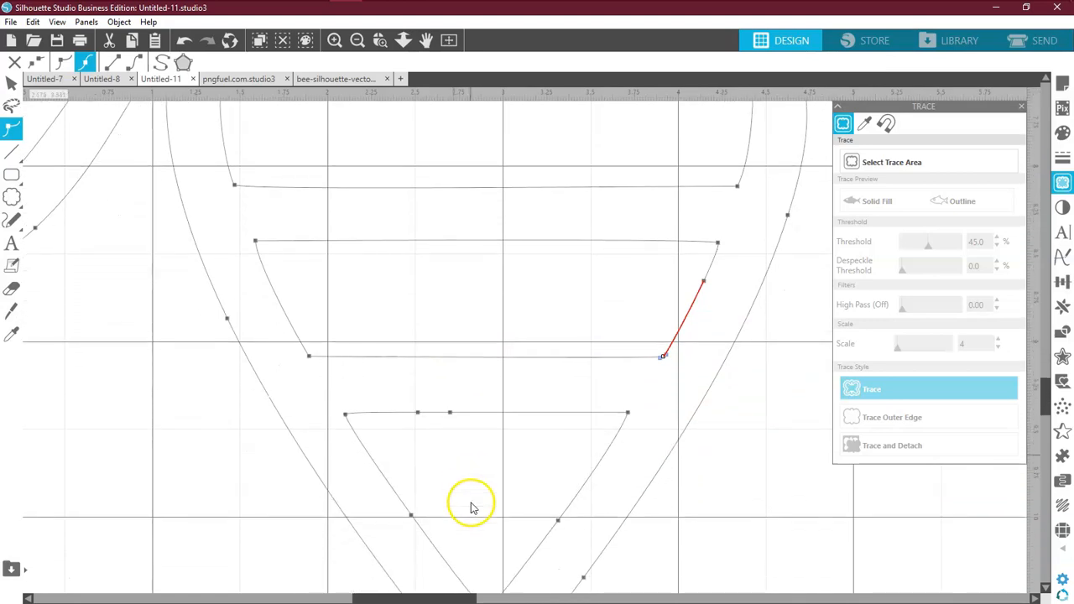
{"action": "left_click", "coordinate": [450, 401]}
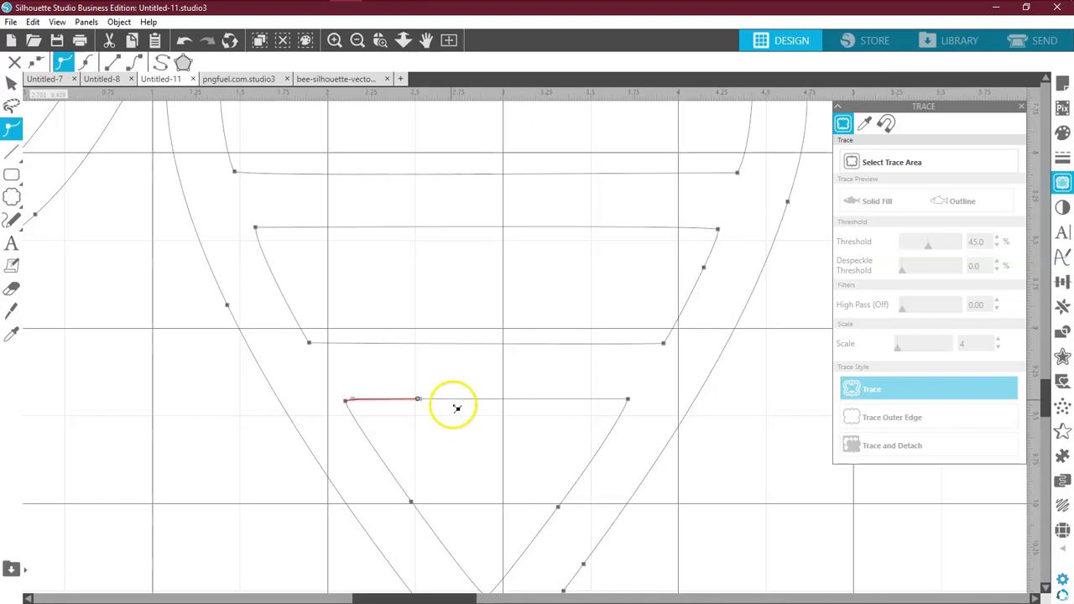
{"action": "left_click", "coordinate": [457, 408]}
{"action": "key", "text": "Delete"}
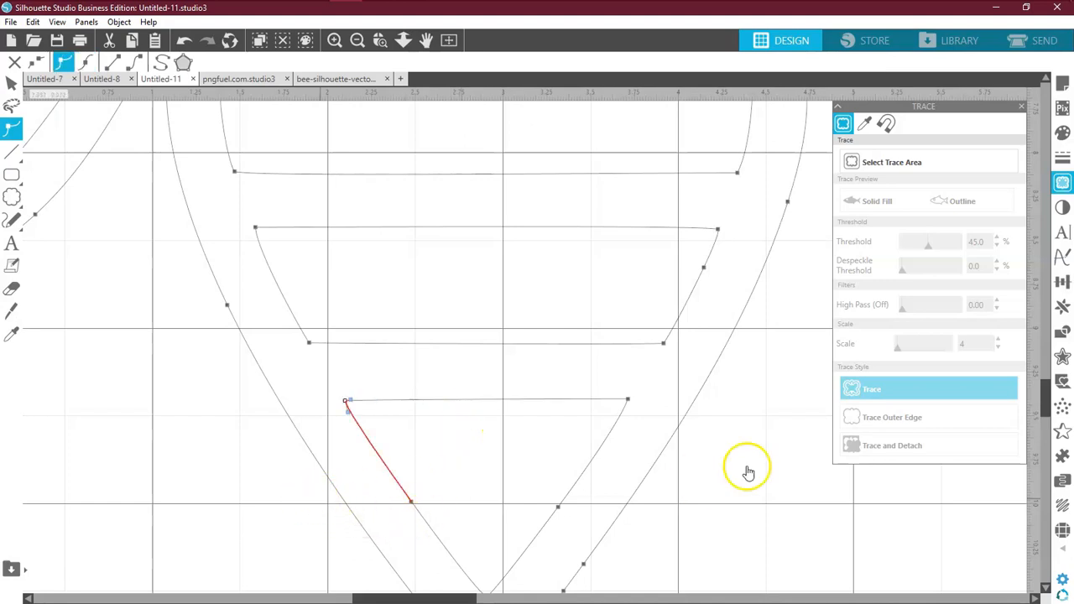
Step: Delete the surplus edit points along the straight lower edge of the left wing's central slot
{"action": "left_click_drag", "start_coordinate": [1047, 403], "coordinate": [1024, 312]}
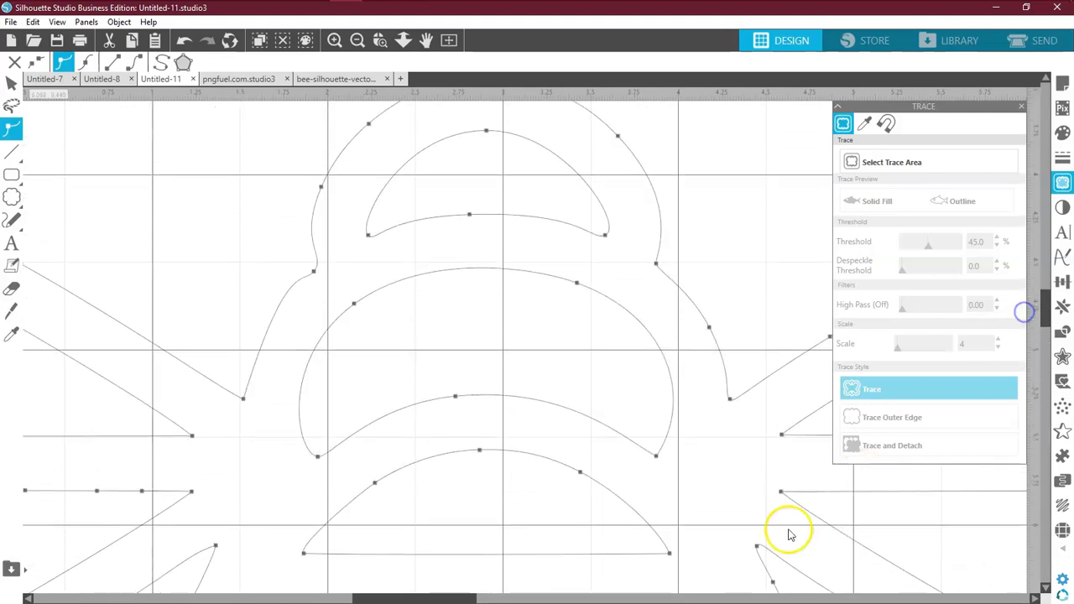
{"action": "left_click_drag", "start_coordinate": [467, 598], "coordinate": [336, 599]}
{"action": "left_click", "coordinate": [244, 491]}
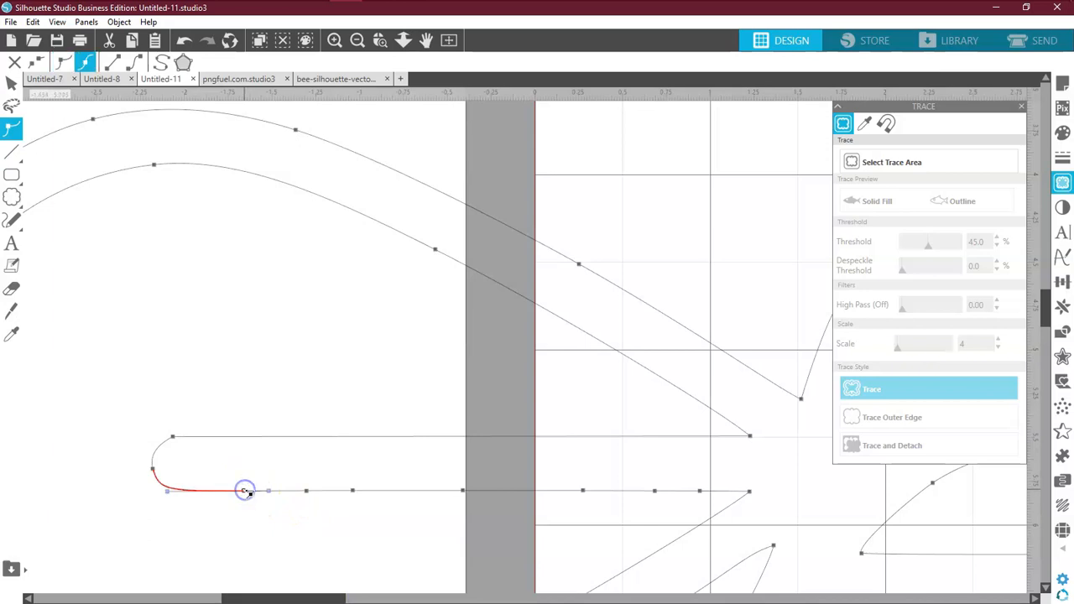
{"action": "left_click", "coordinate": [701, 491]}
{"action": "key", "text": "Delete"}
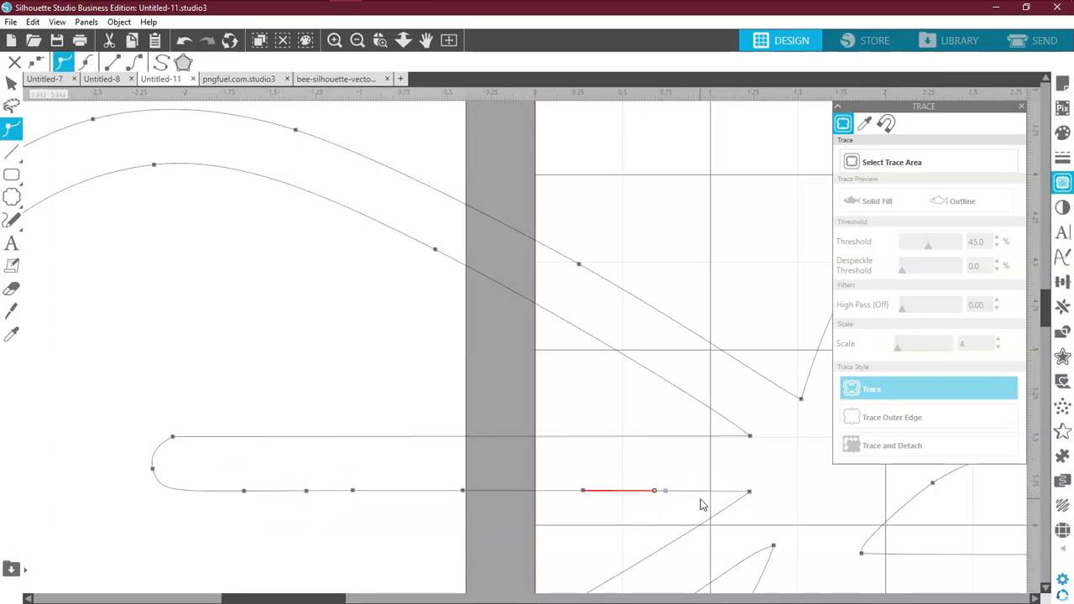
{"action": "key", "text": "Delete"}
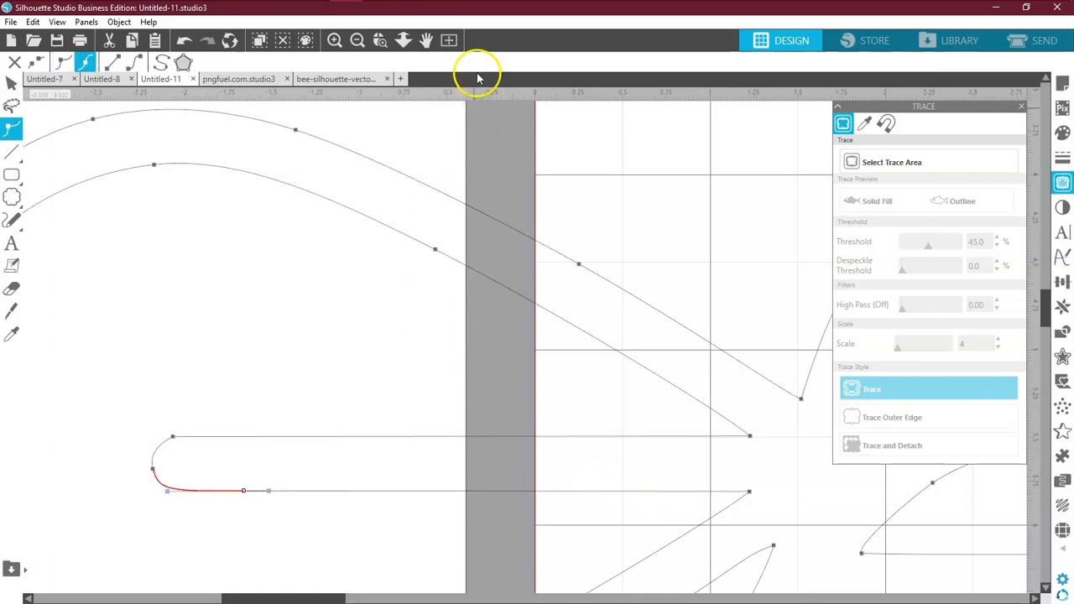
Step: Leave point editing and fill the whole bee with solid black
{"action": "left_click", "coordinate": [449, 40]}
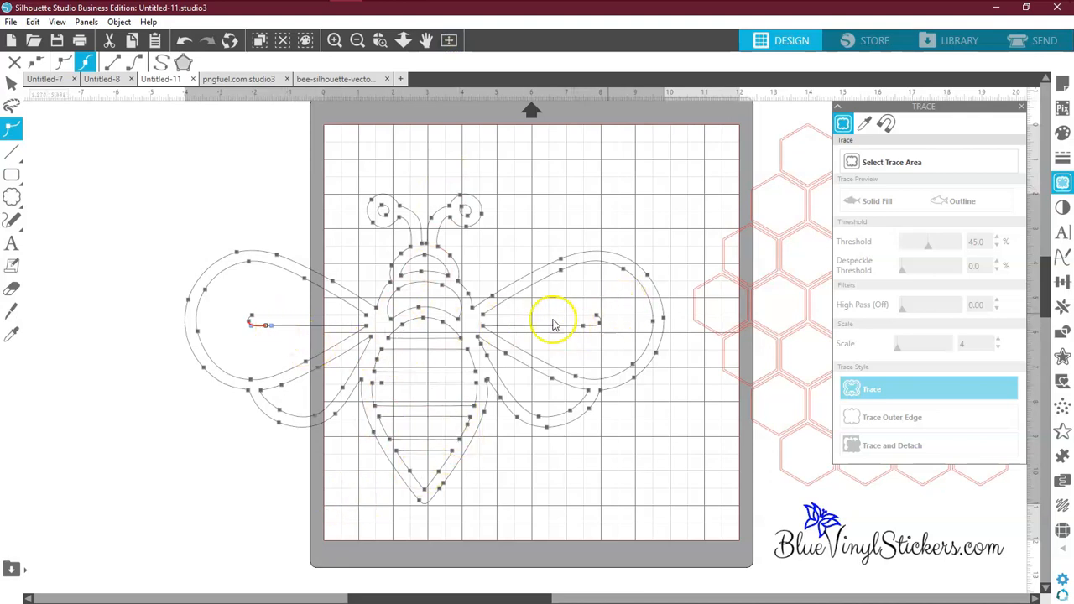
{"action": "left_click", "coordinate": [266, 466]}
{"action": "left_click_drag", "start_coordinate": [114, 163], "coordinate": [704, 526]}
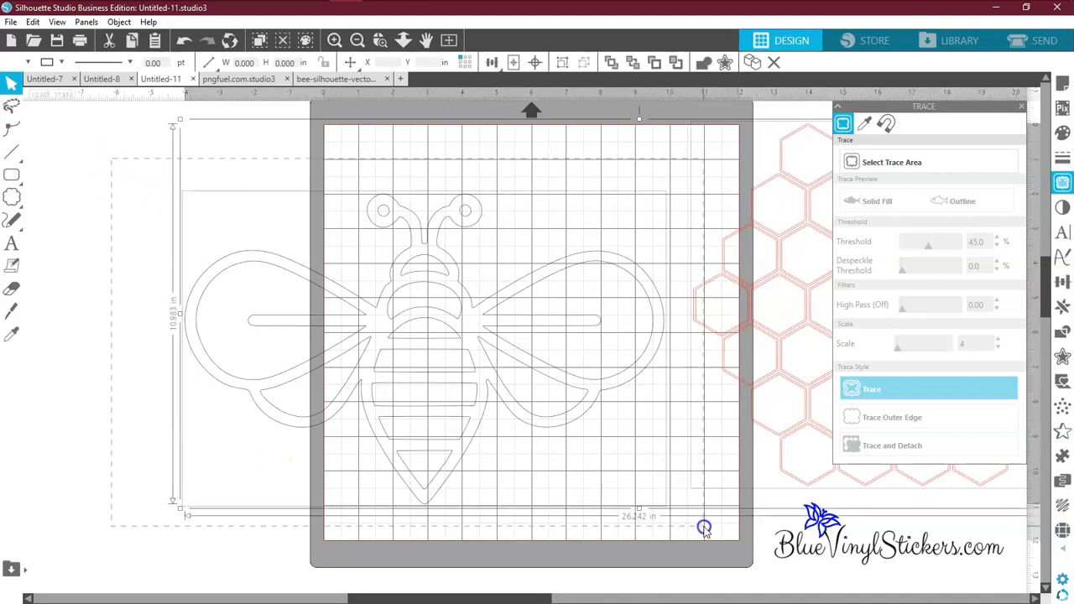
{"action": "left_click", "coordinate": [557, 423]}
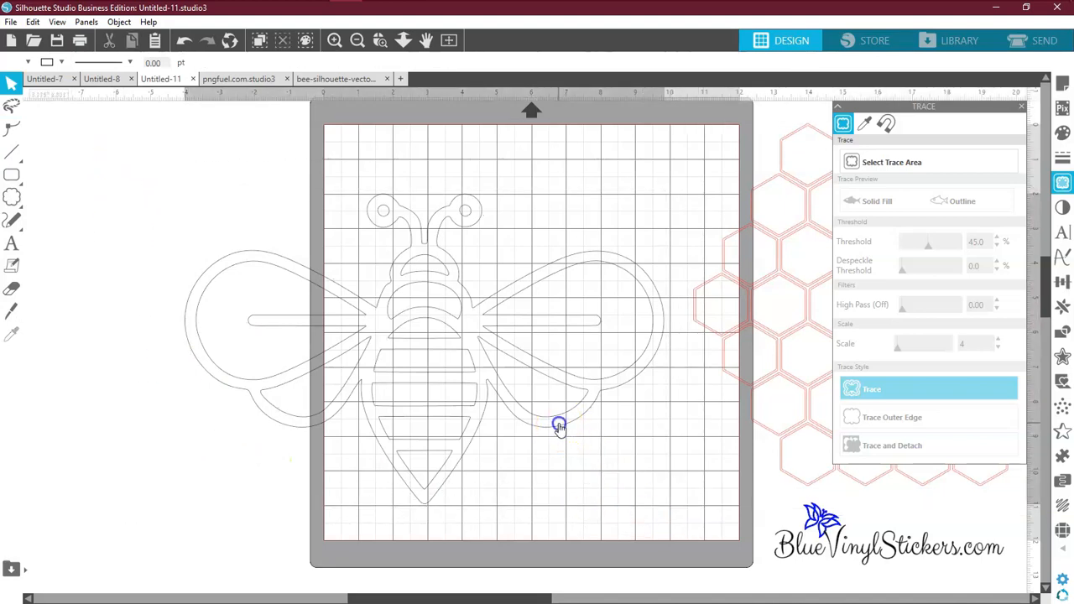
{"action": "left_click", "coordinate": [27, 63]}
{"action": "left_click", "coordinate": [94, 91]}
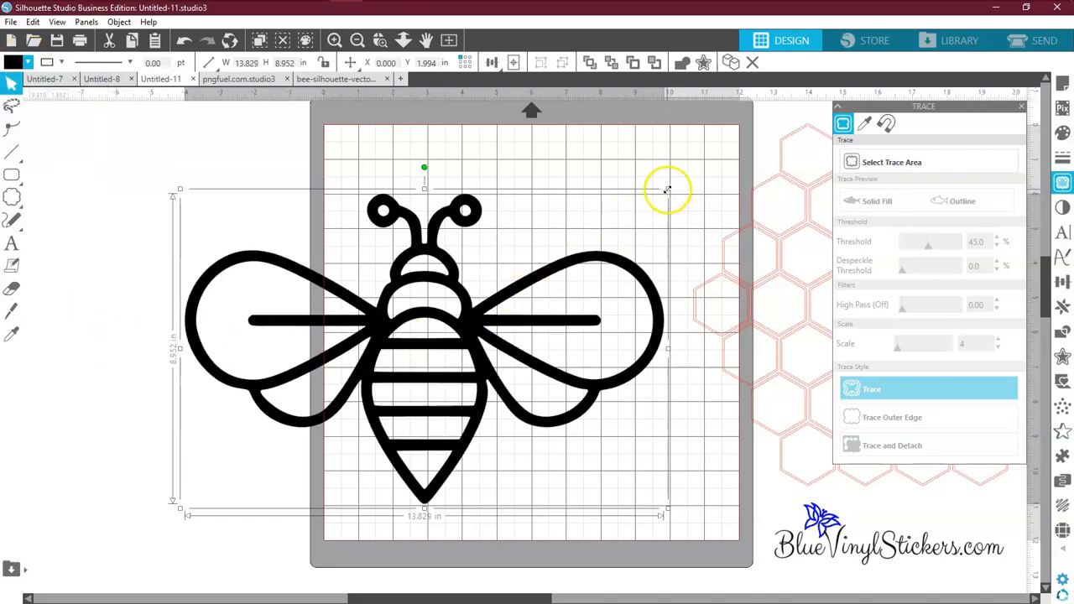
Step: Scale the bee down proportionally to about 3.61 x 2.34 in and park it beside the mat's upper-left corner
{"action": "left_click_drag", "start_coordinate": [667, 190], "coordinate": [290, 382]}
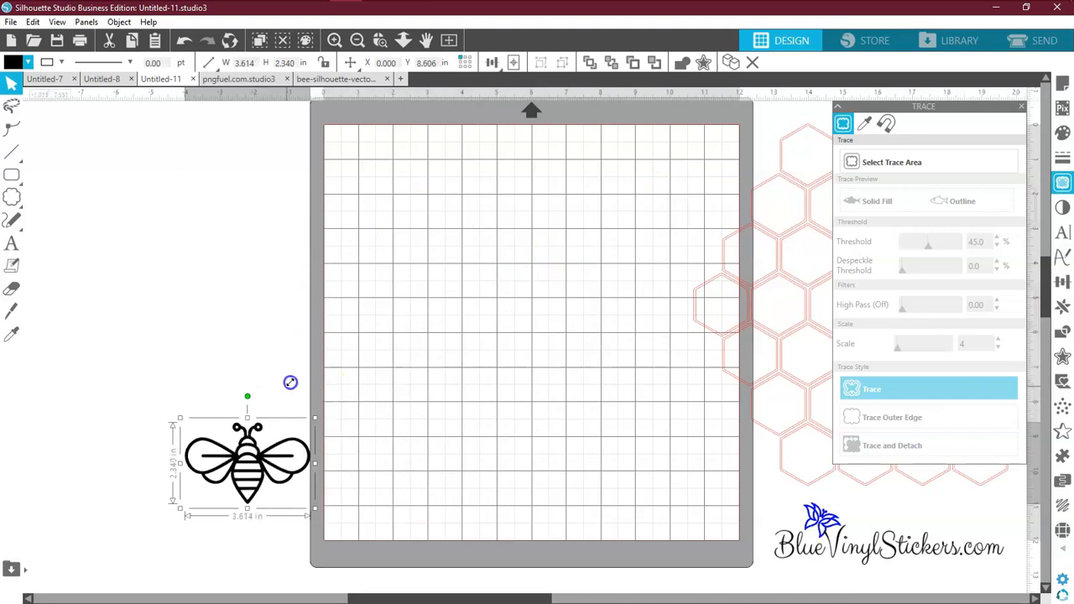
{"action": "left_click_drag", "start_coordinate": [281, 444], "coordinate": [223, 185]}
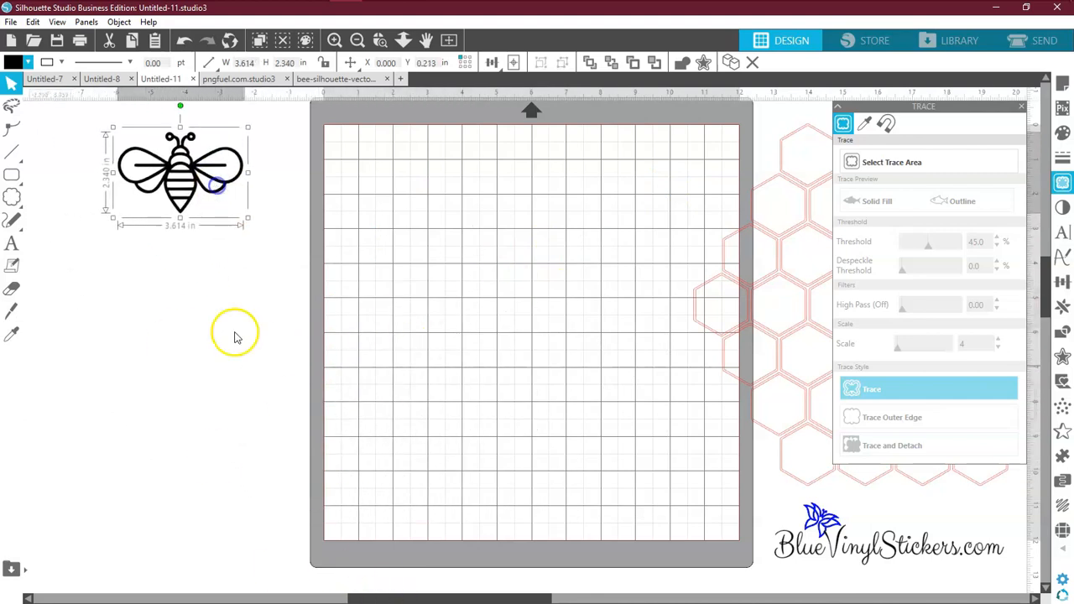
Step: Move the honeycomb onto the cutting mat, with its right tip at the mat's right edge
{"action": "left_click_drag", "start_coordinate": [371, 599], "coordinate": [383, 600]}
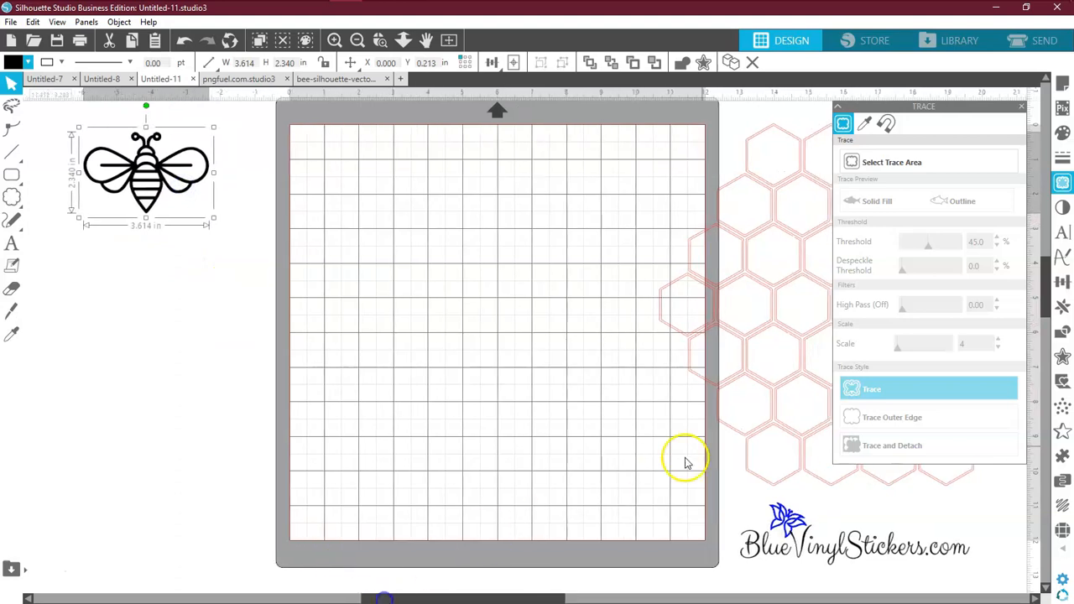
{"action": "left_click_drag", "start_coordinate": [763, 428], "coordinate": [410, 462]}
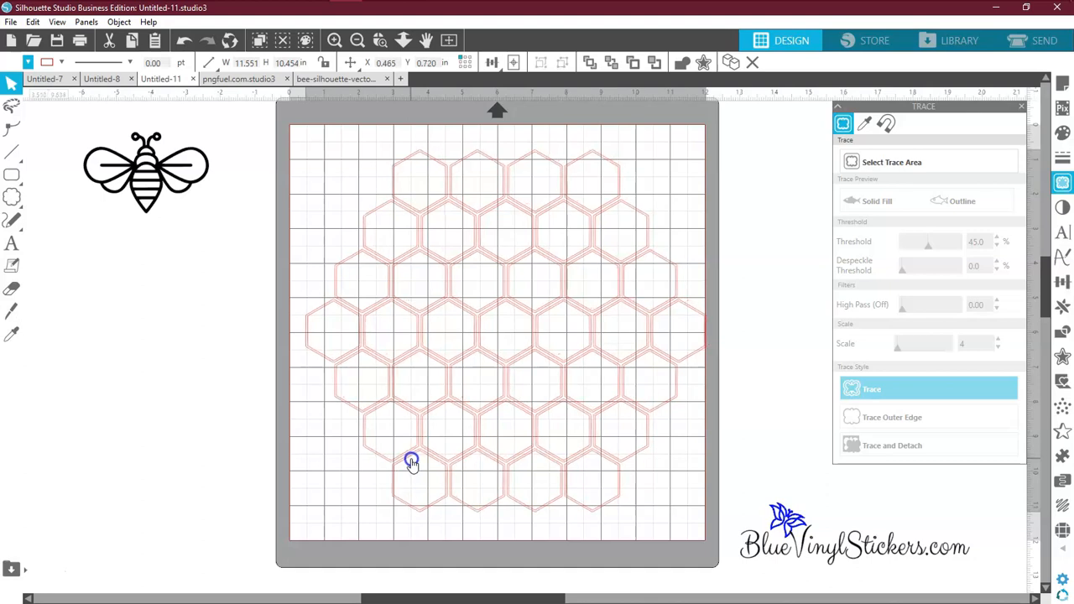
{"action": "left_click", "coordinate": [411, 461]}
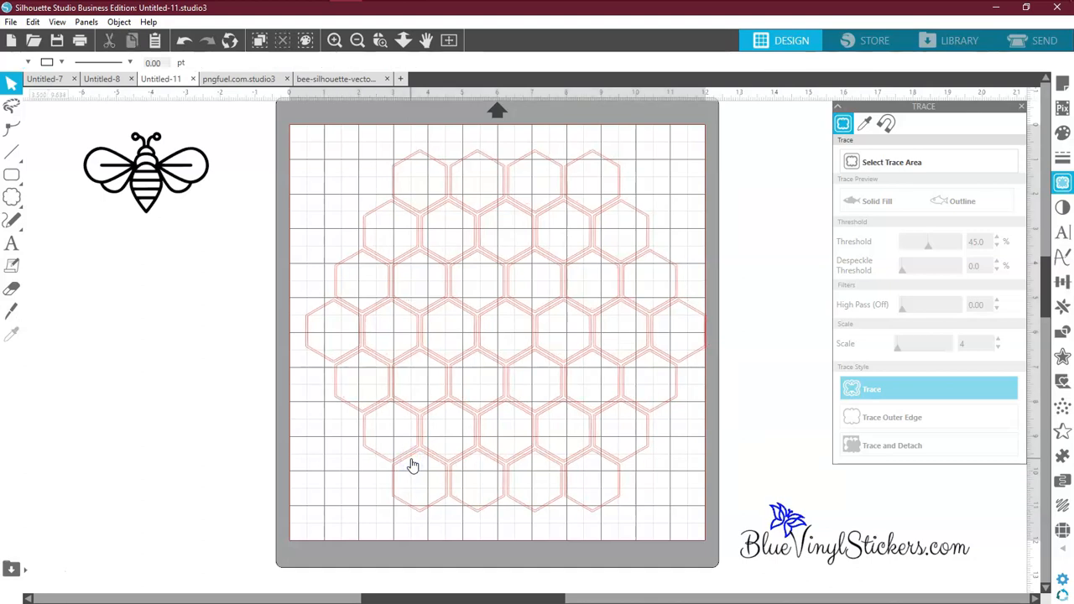
Step: Set both the fill colour and the line colour of the honeycomb to black
{"action": "left_click", "coordinate": [572, 461]}
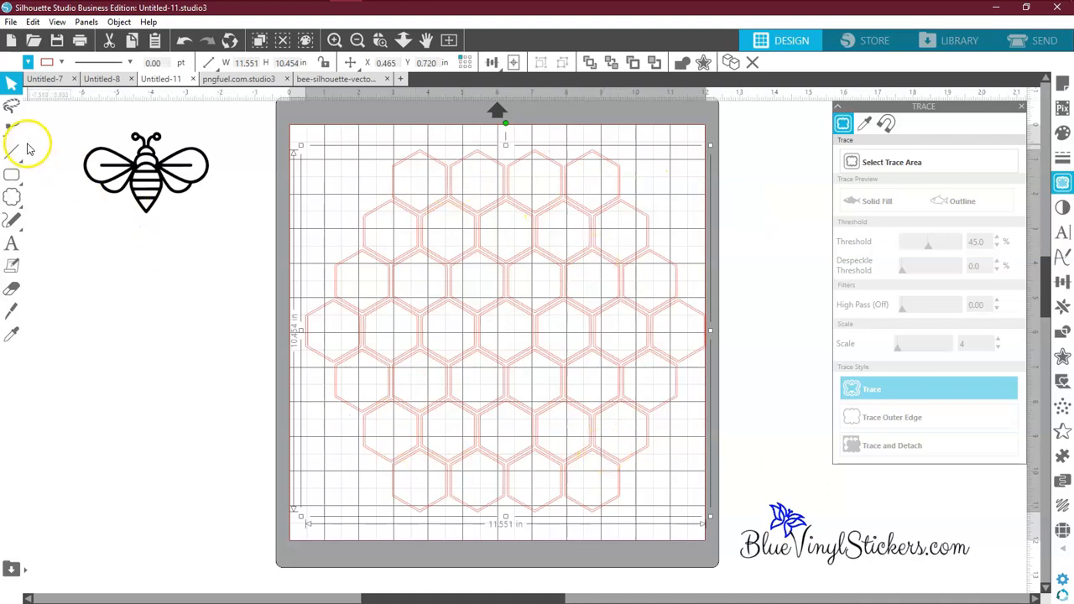
{"action": "left_click", "coordinate": [28, 64]}
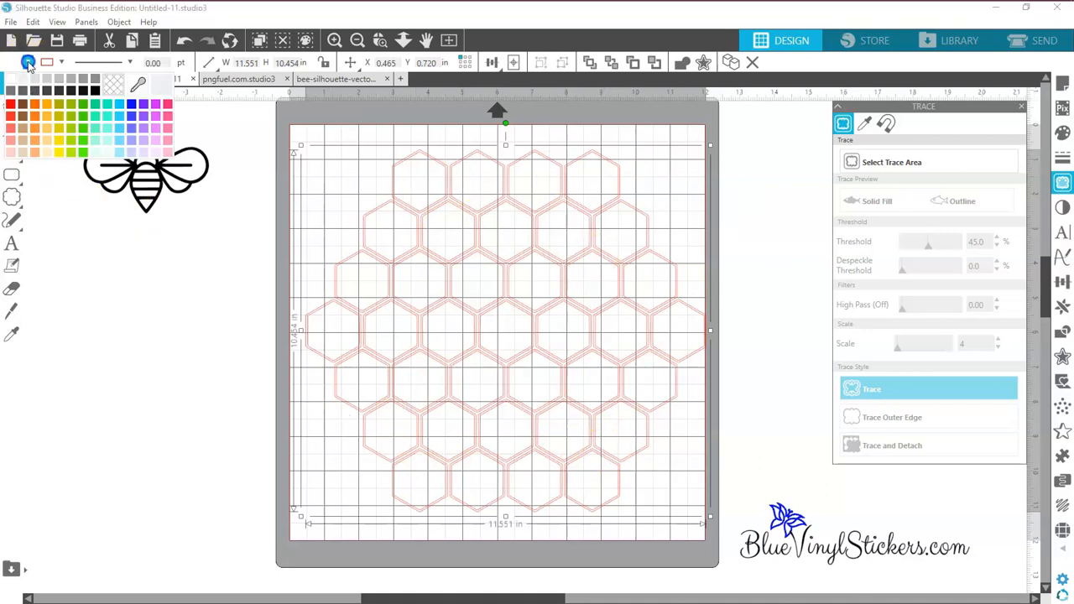
{"action": "left_click", "coordinate": [92, 91]}
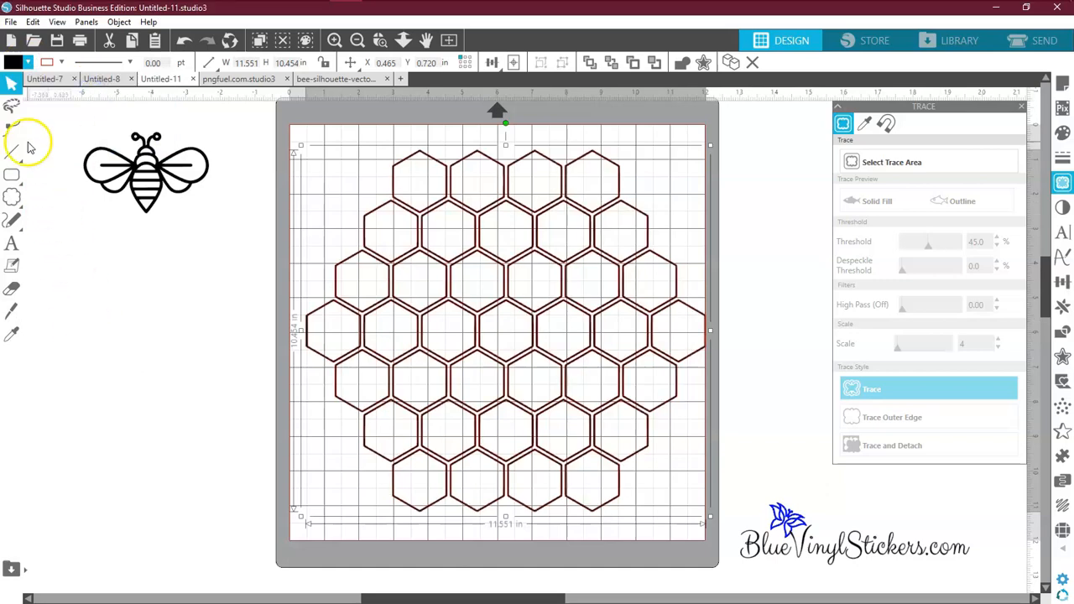
{"action": "left_click", "coordinate": [60, 62]}
{"action": "left_click", "coordinate": [128, 91]}
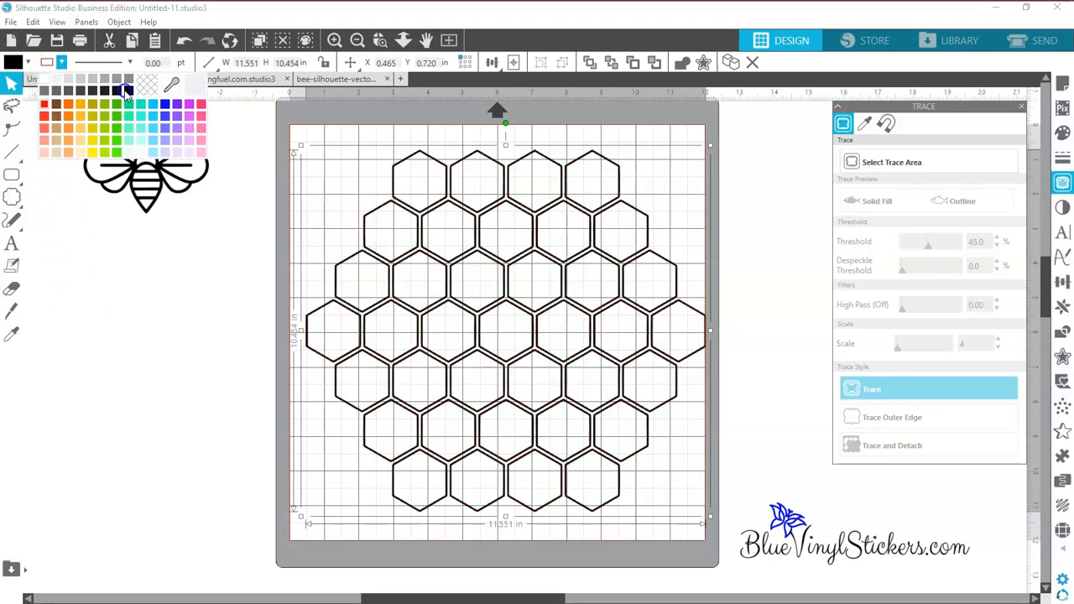
{"action": "left_click", "coordinate": [143, 325]}
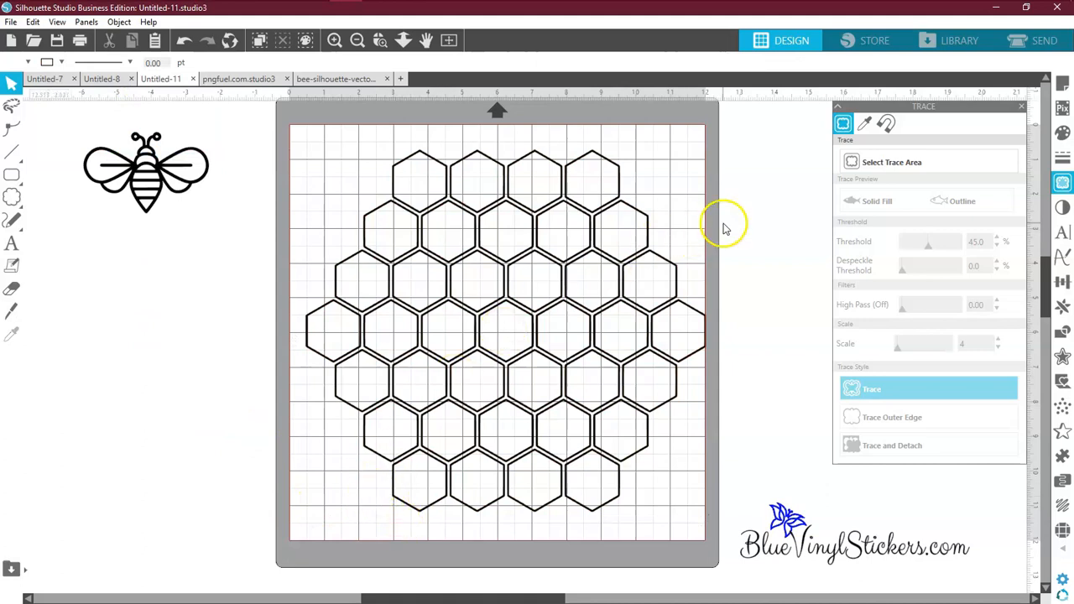
Step: Check the honeycomb's cut lines in the Send view and return to the design
{"action": "left_click", "coordinate": [1037, 57]}
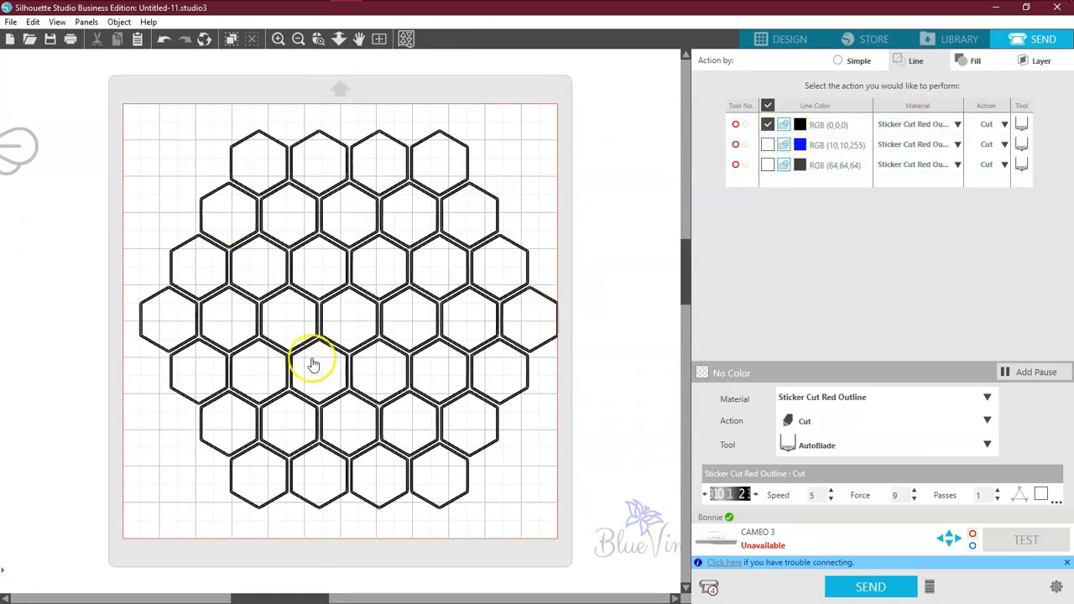
{"action": "left_click", "coordinate": [791, 39]}
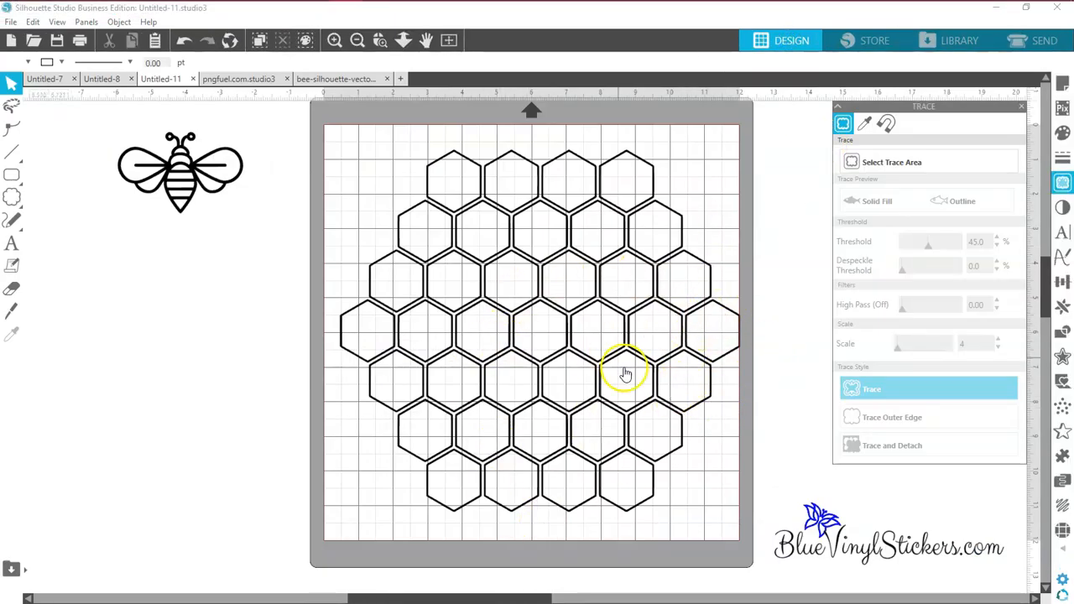
Step: Release the compound path of the black honeycomb so its hexagon outlines become separate shapes
{"action": "left_click", "coordinate": [598, 466]}
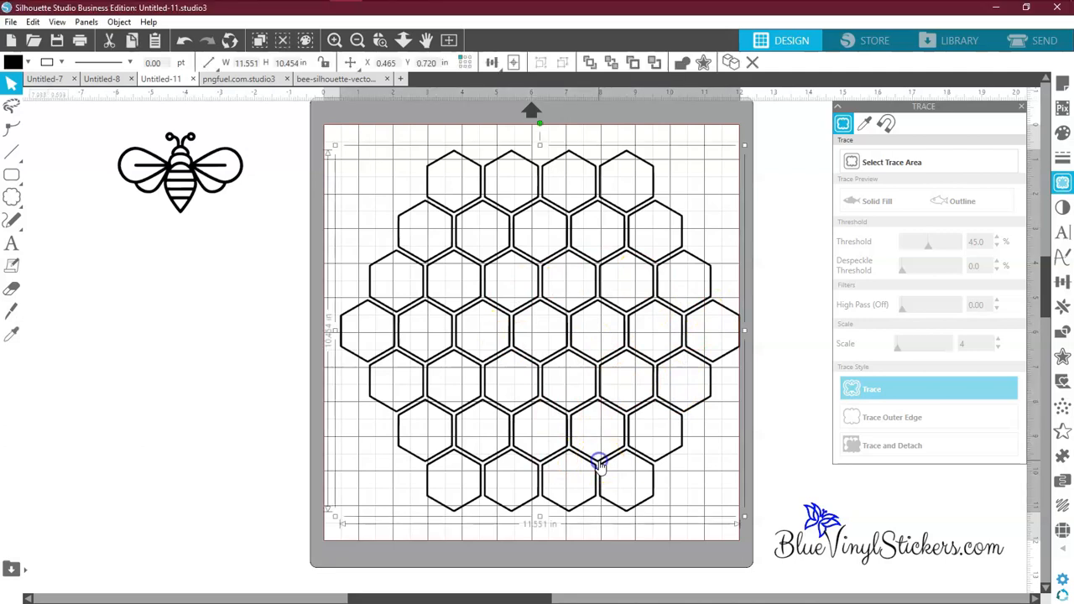
{"action": "right_click", "coordinate": [600, 467]}
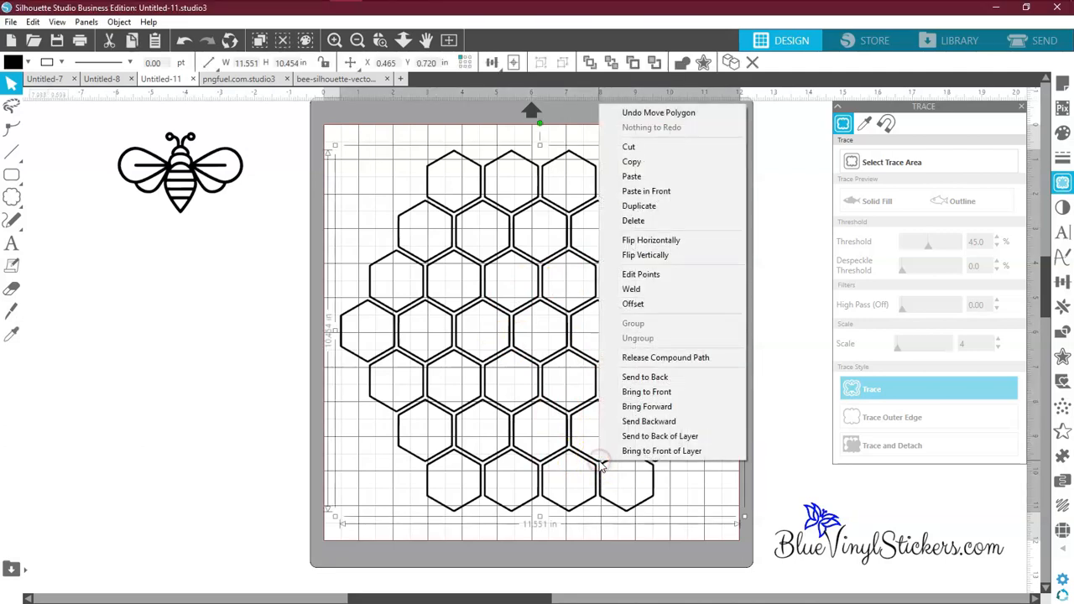
{"action": "left_click", "coordinate": [673, 359]}
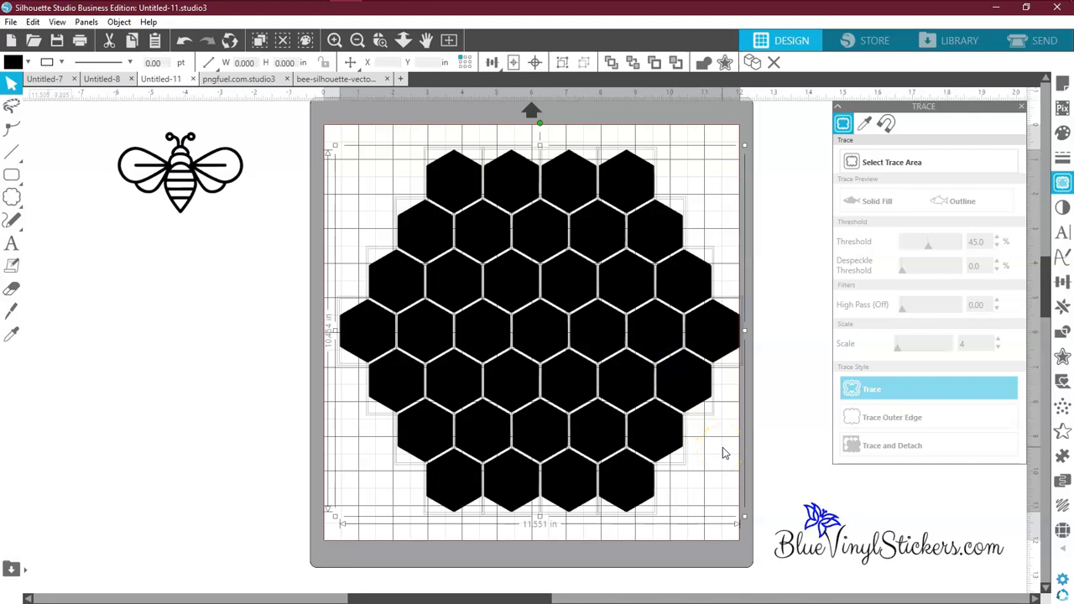
Step: Set the fill colour of all the honeycomb's hexagon outlines to transparent
{"action": "left_click", "coordinate": [29, 64]}
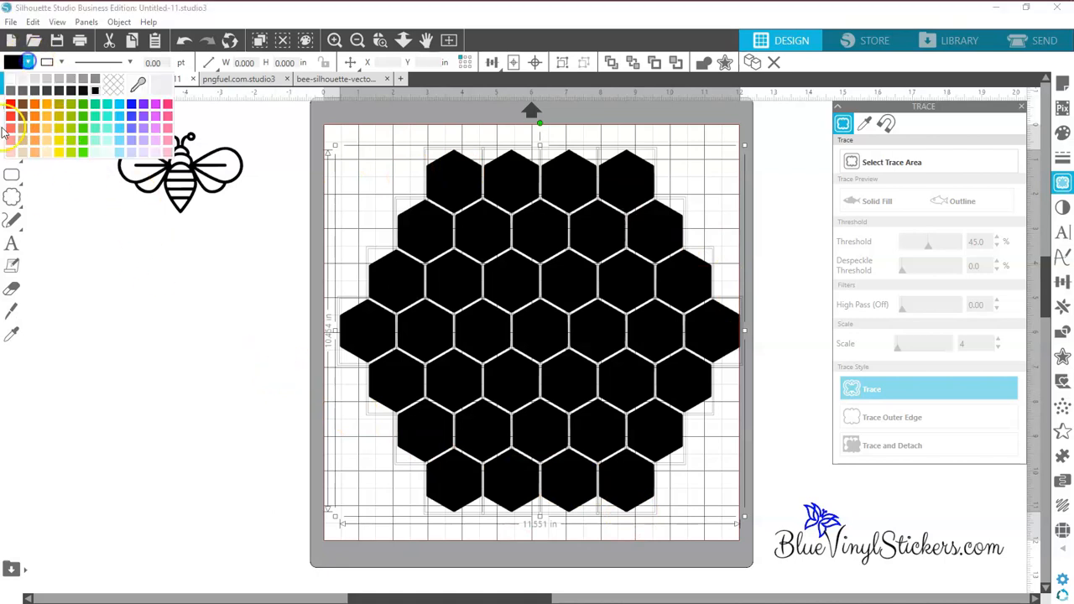
{"action": "left_click", "coordinate": [116, 88]}
{"action": "left_click", "coordinate": [213, 378]}
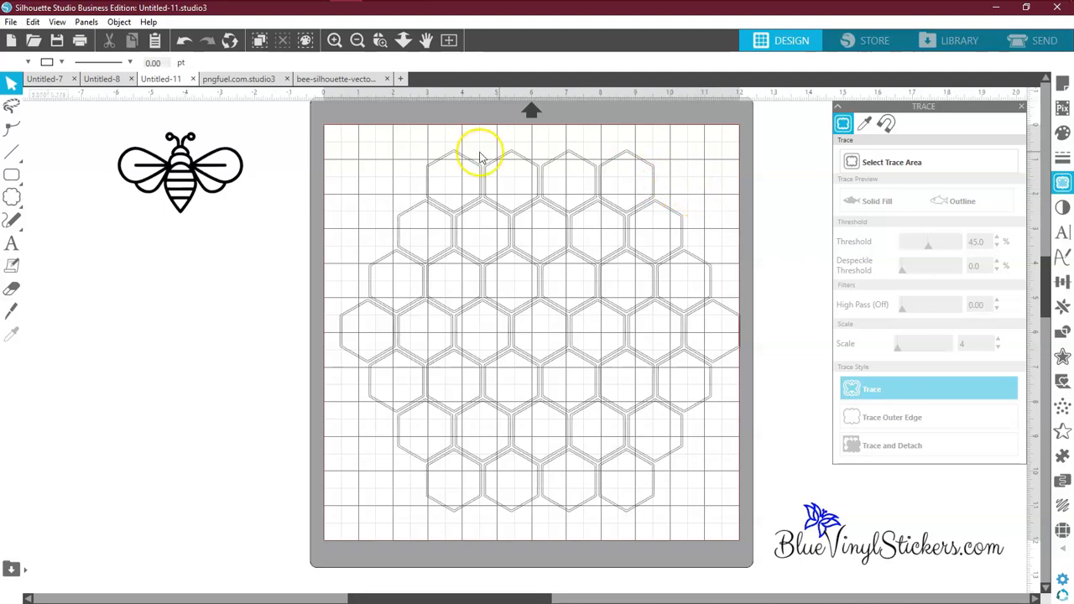
{"action": "left_click_drag", "start_coordinate": [297, 139], "coordinate": [811, 550]}
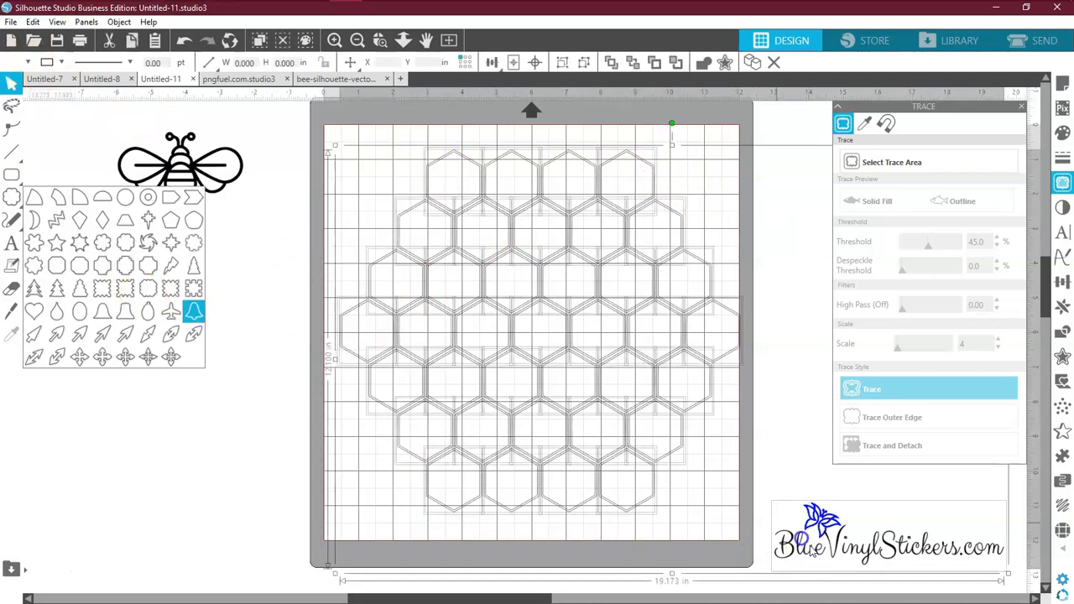
{"action": "left_click", "coordinate": [28, 62]}
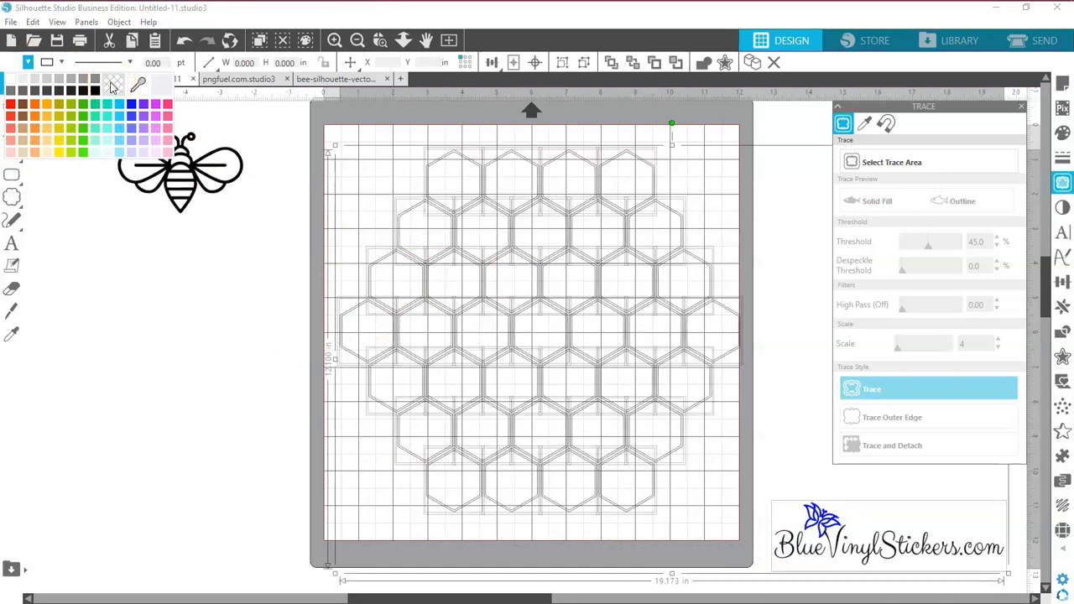
{"action": "left_click", "coordinate": [162, 359]}
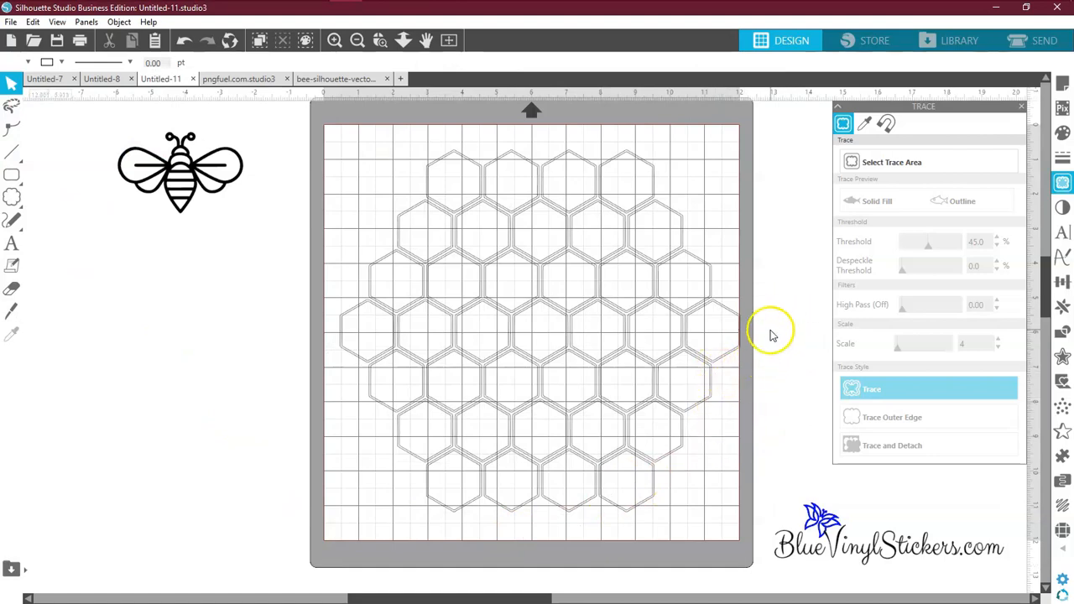
Step: Delete the five rightmost hexagons of the honeycomb's middle row and three inner hexagons in the row directly above
{"action": "left_click", "coordinate": [737, 341]}
{"action": "left_click_drag", "start_coordinate": [749, 346], "coordinate": [500, 332]}
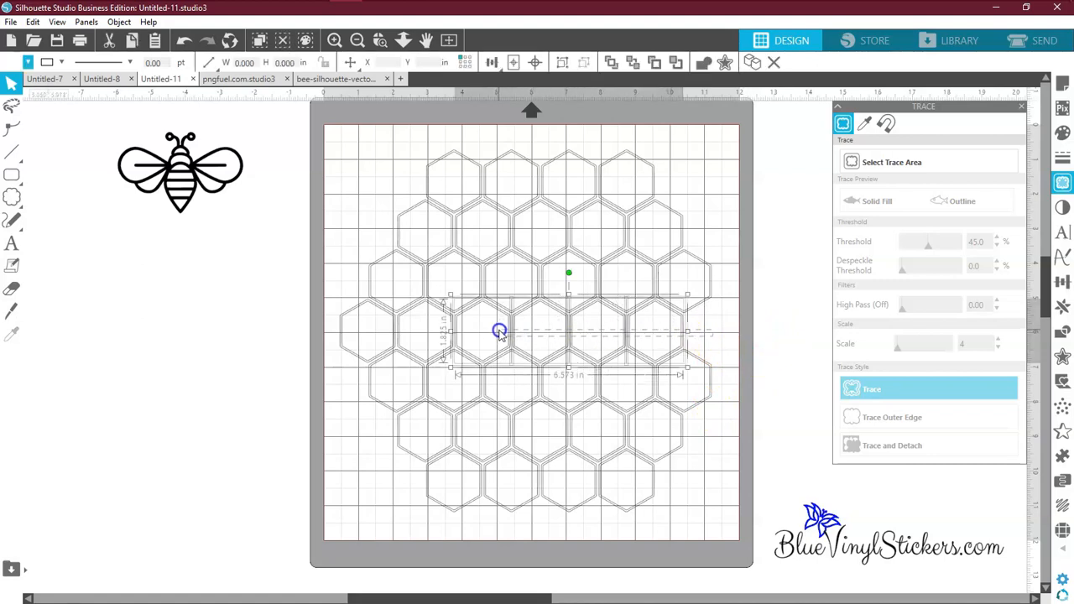
{"action": "key", "text": "Delete"}
{"action": "left_click_drag", "start_coordinate": [641, 321], "coordinate": [499, 295]}
{"action": "key", "text": "Delete"}
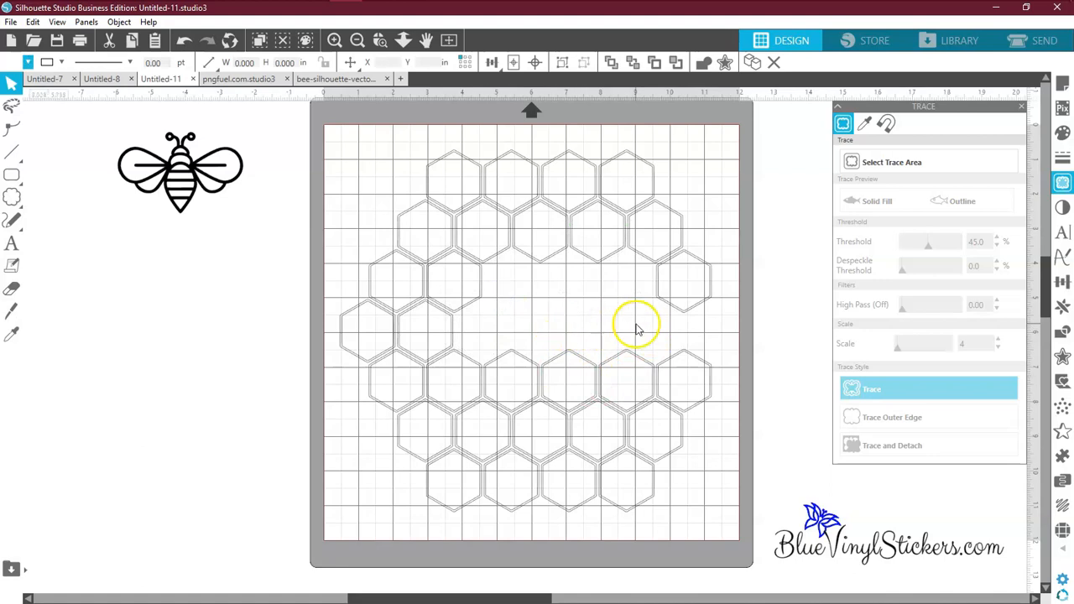
Step: Delete the honeycomb's lower-right hexagons, leaving two each in the fifth and sixth rows and three in the bottom row
{"action": "left_click_drag", "start_coordinate": [744, 360], "coordinate": [618, 492]}
{"action": "key", "text": "Delete"}
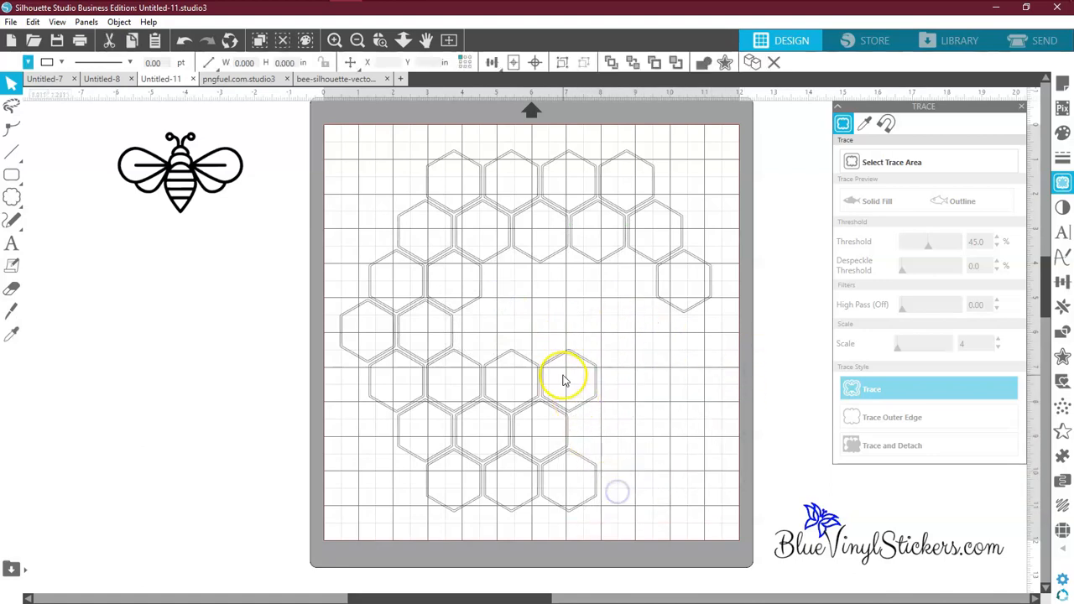
{"action": "left_click", "coordinate": [537, 356]}
{"action": "key", "text": "Delete"}
{"action": "left_click", "coordinate": [565, 420]}
{"action": "key", "text": "Delete"}
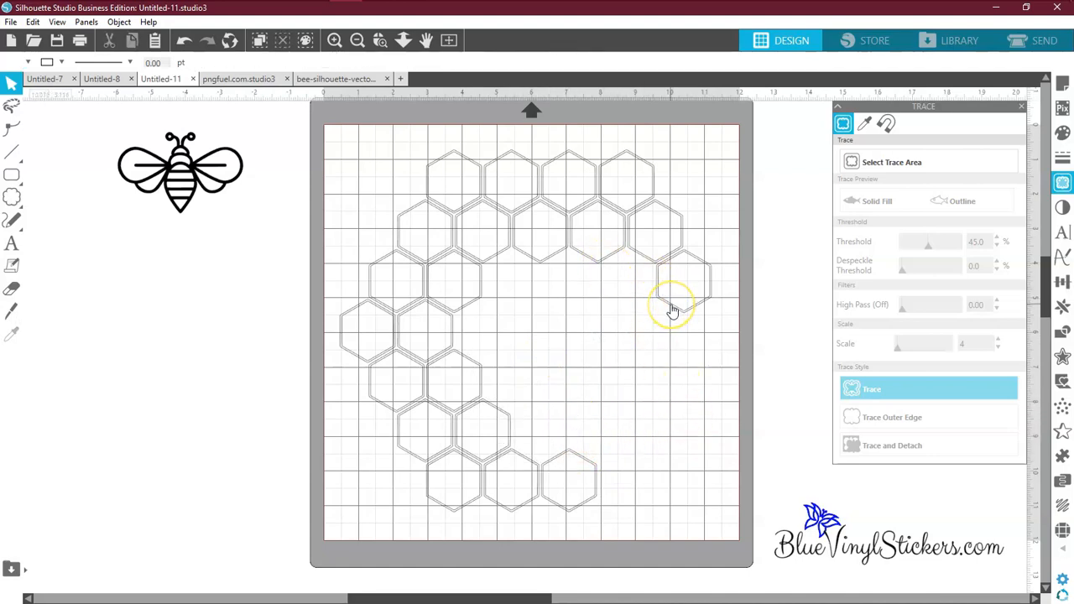
Step: Delete the third and fourth hexagons of the second row and the rightmost hexagon of the third row
{"action": "left_click", "coordinate": [555, 252]}
{"action": "key", "text": "Delete"}
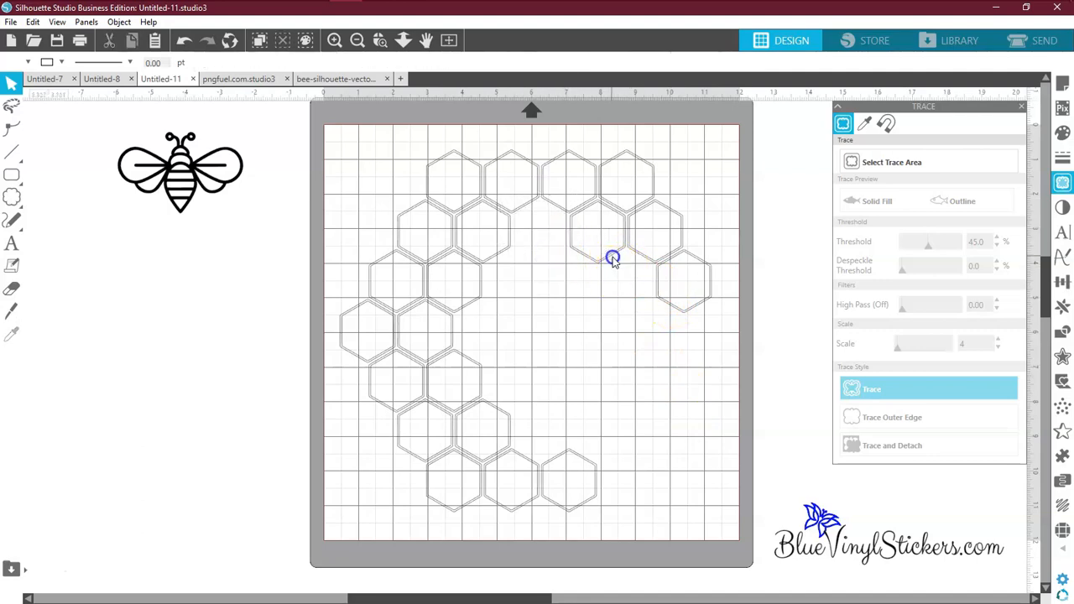
{"action": "left_click", "coordinate": [612, 258]}
{"action": "key", "text": "Delete"}
{"action": "left_click", "coordinate": [678, 286]}
{"action": "left_click_drag", "start_coordinate": [679, 285], "coordinate": [609, 259]}
{"action": "key", "text": "Delete"}
{"action": "left_click", "coordinate": [618, 318]}
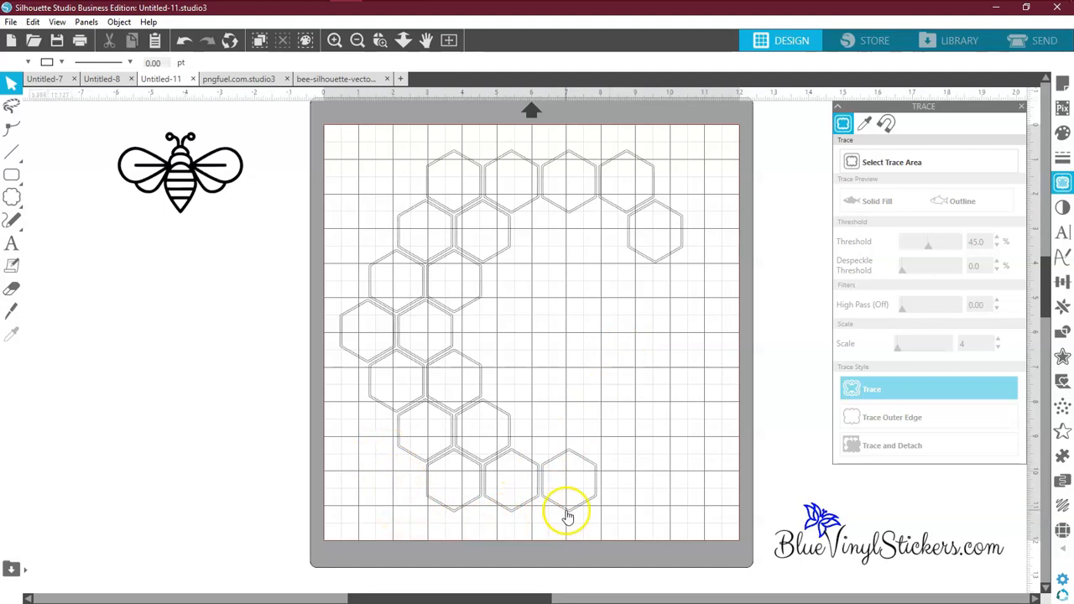
Step: Delete the rightmost remaining hexagon from each of the three lowest honeycomb rows
{"action": "left_click", "coordinate": [497, 429]}
{"action": "key", "text": "Delete"}
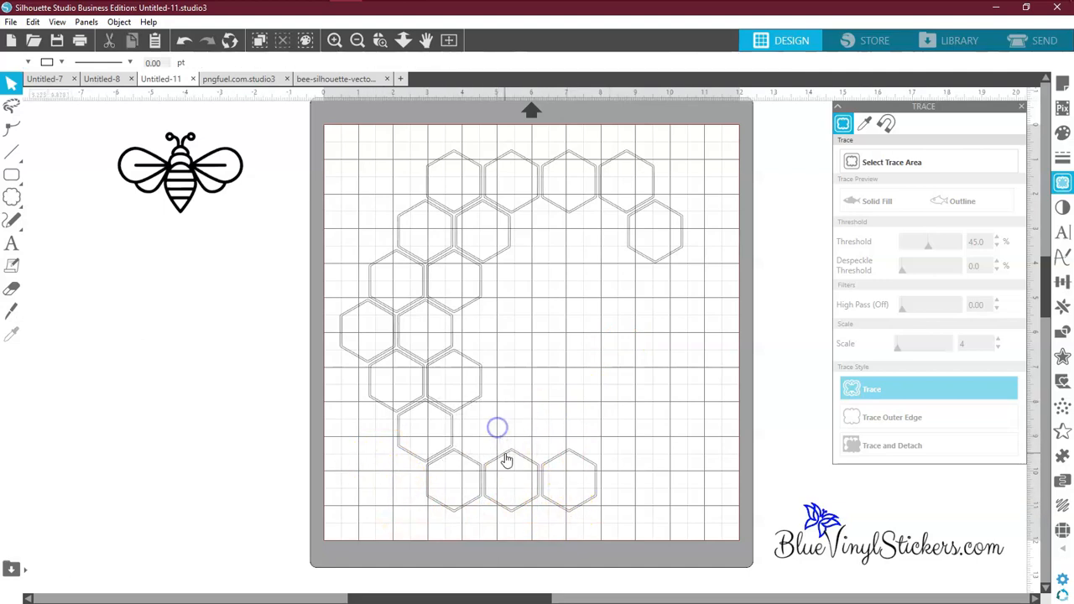
{"action": "left_click", "coordinate": [567, 476]}
{"action": "key", "text": "Delete"}
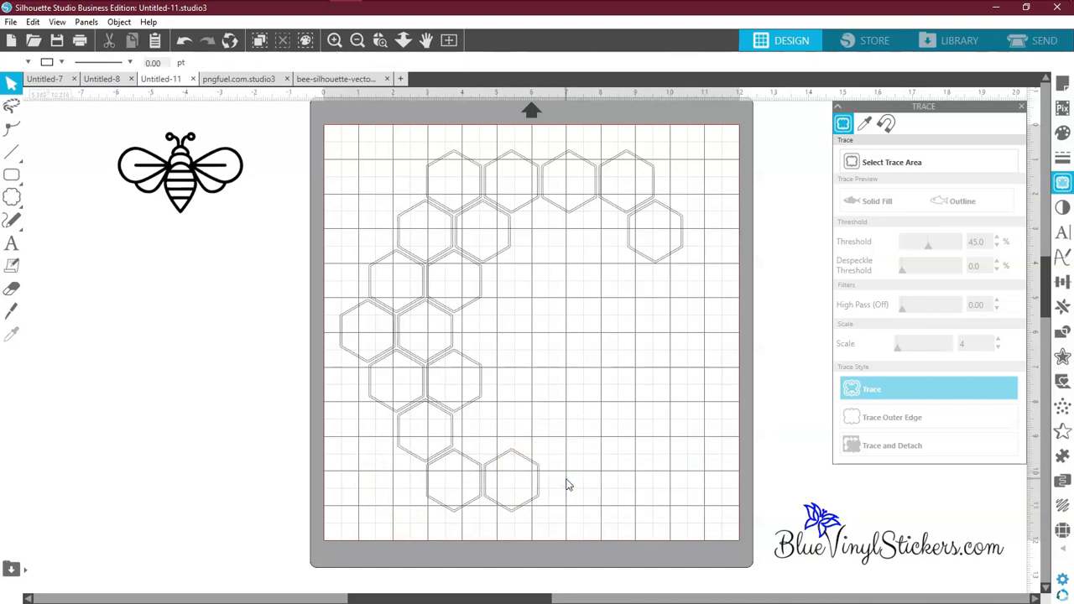
{"action": "left_click", "coordinate": [471, 372]}
{"action": "key", "text": "Delete"}
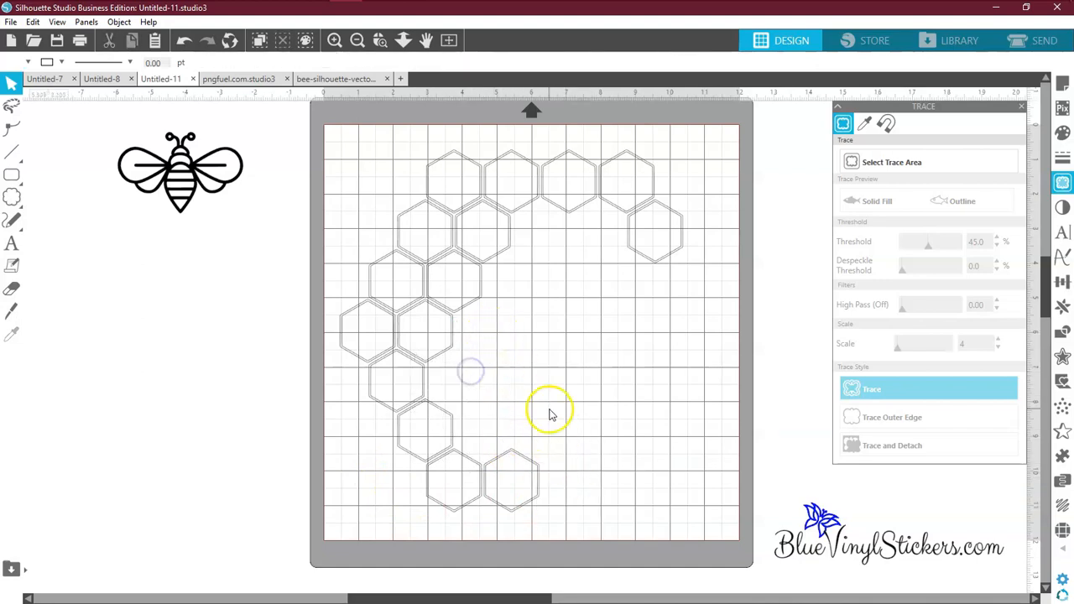
{"action": "left_click", "coordinate": [512, 483]}
{"action": "key", "text": "Delete"}
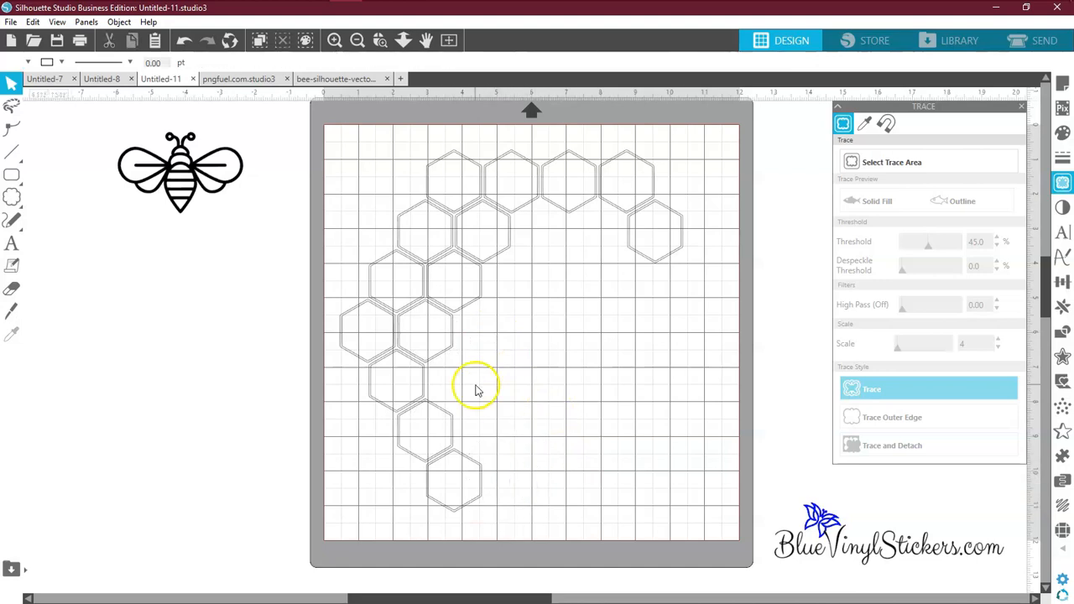
{"action": "left_click", "coordinate": [184, 40]}
Step: Move the right hexagon of the bottom row to the left side of its neighbour, including both of its outlines
{"action": "left_click", "coordinate": [521, 470]}
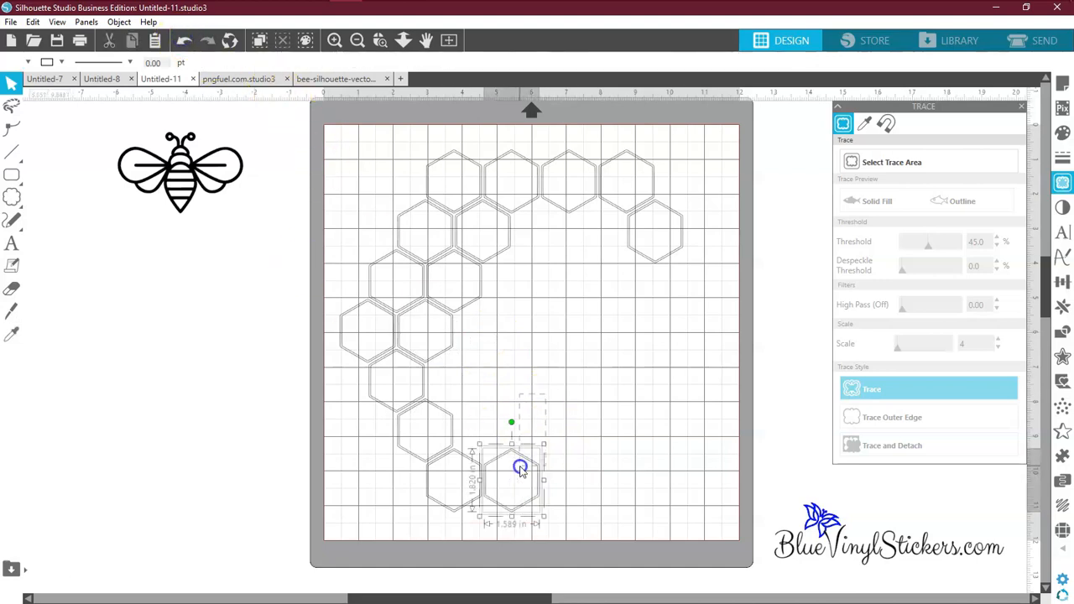
{"action": "left_click_drag", "start_coordinate": [526, 464], "coordinate": [407, 461]}
{"action": "left_click", "coordinate": [585, 445]}
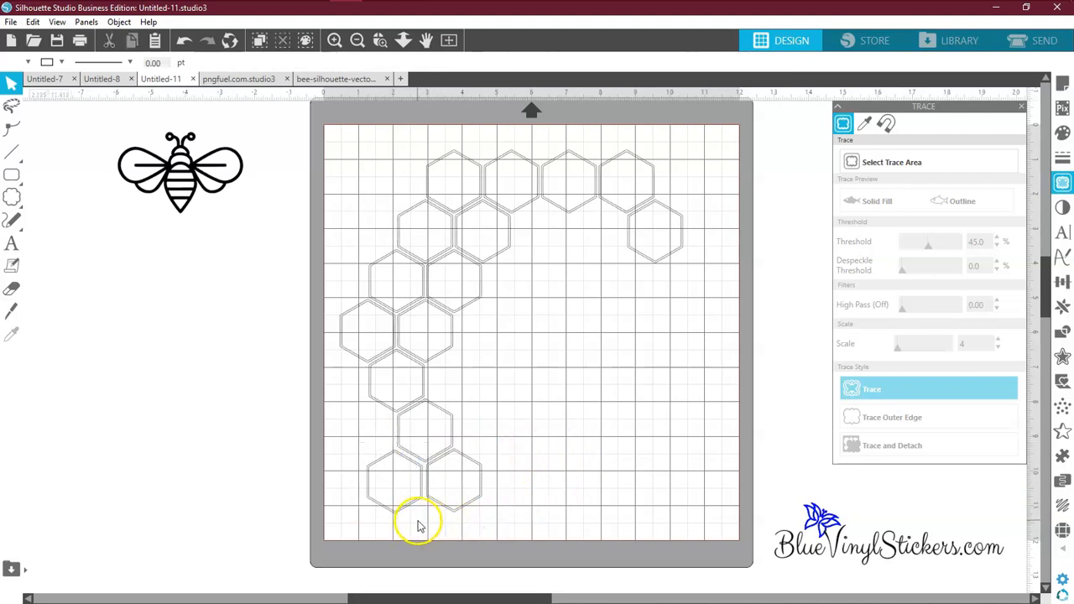
{"action": "left_click", "coordinate": [406, 493]}
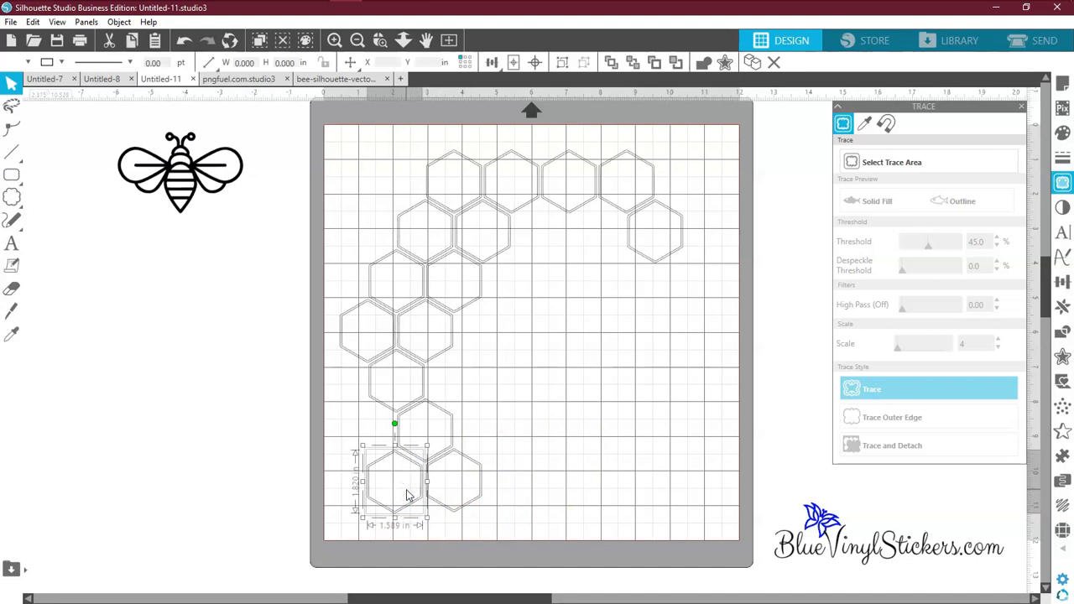
{"action": "left_click", "coordinate": [594, 459]}
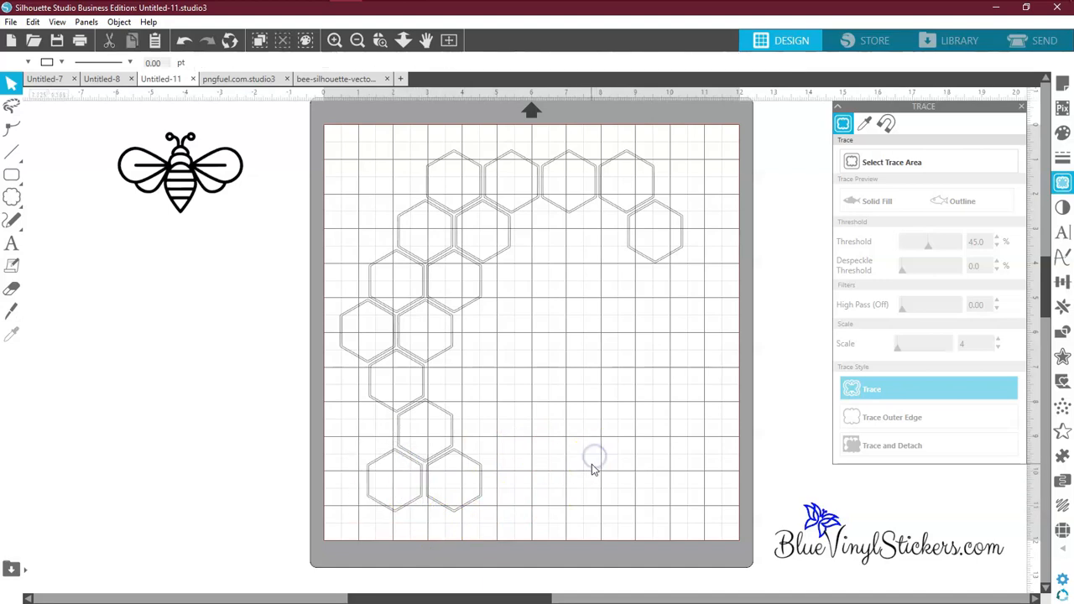
Step: Make a compound path from all the remaining hexagons and fill it with black
{"action": "left_click_drag", "start_coordinate": [301, 116], "coordinate": [680, 525]}
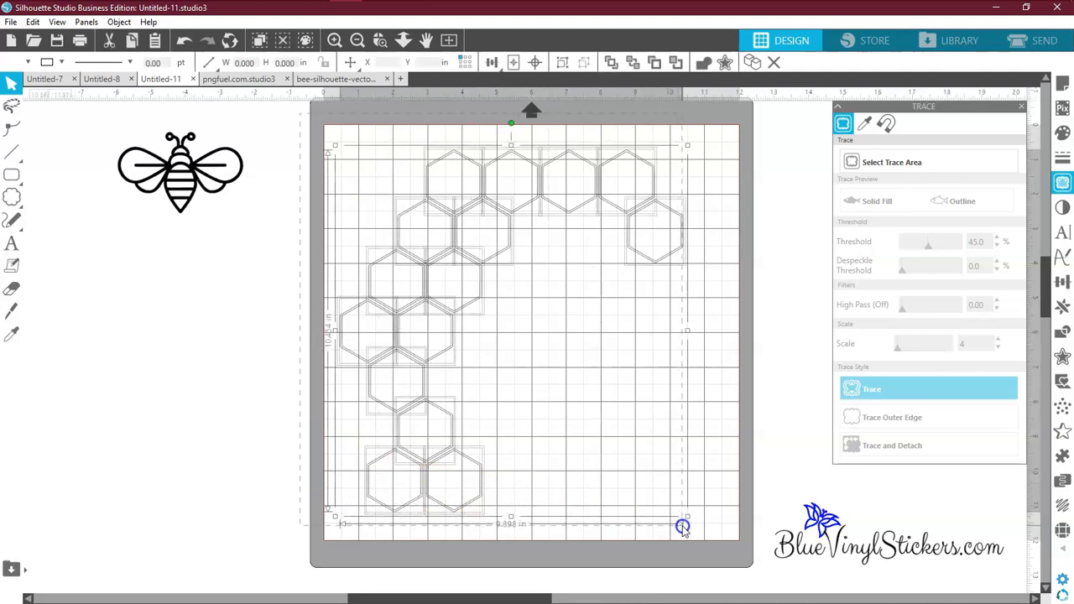
{"action": "right_click", "coordinate": [659, 251]}
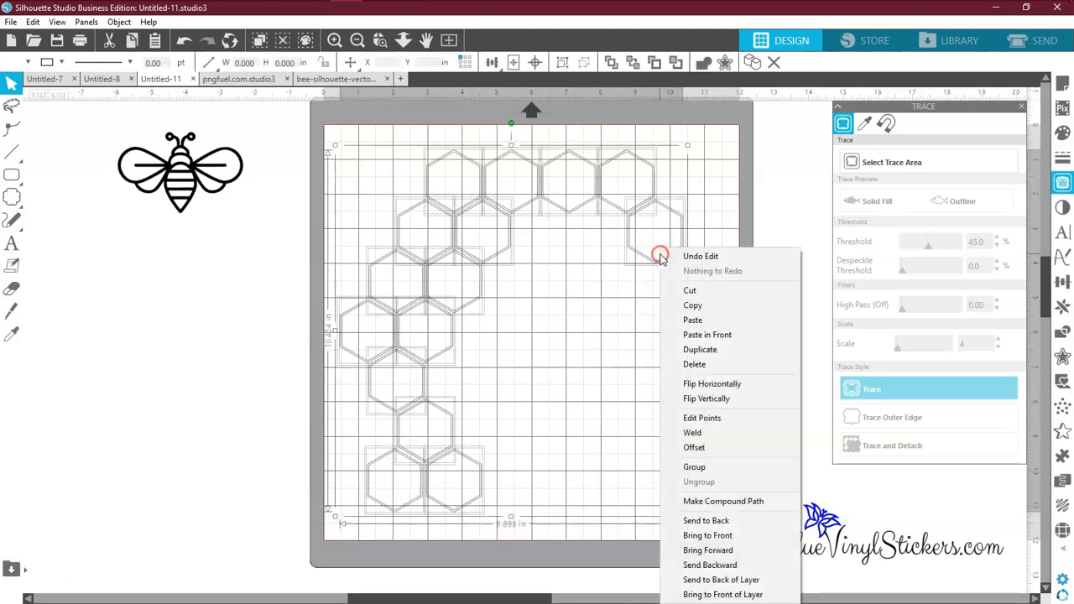
{"action": "left_click", "coordinate": [689, 502]}
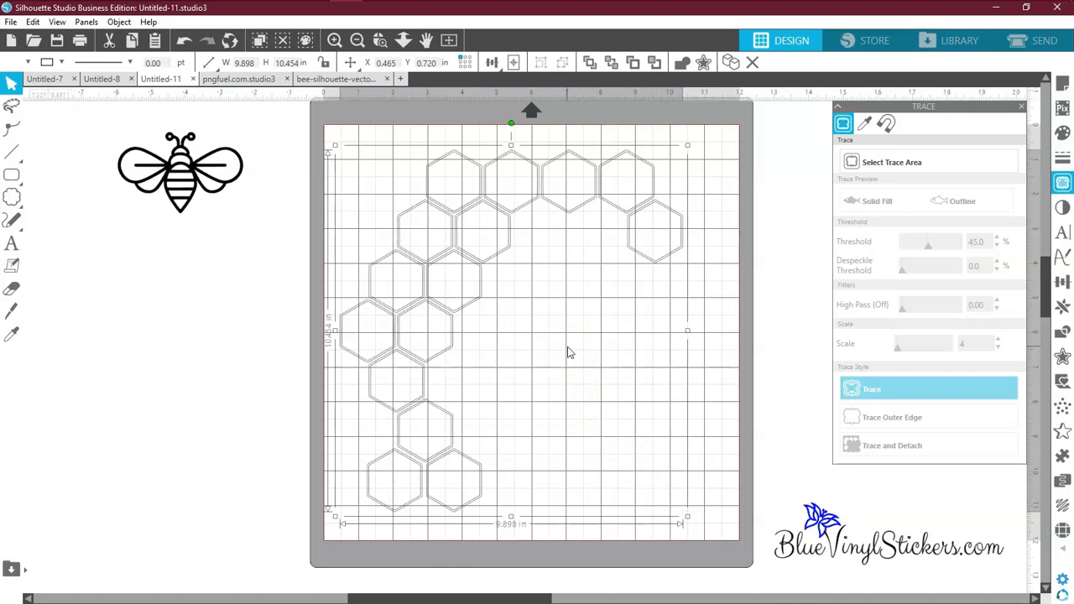
{"action": "left_click", "coordinate": [29, 64]}
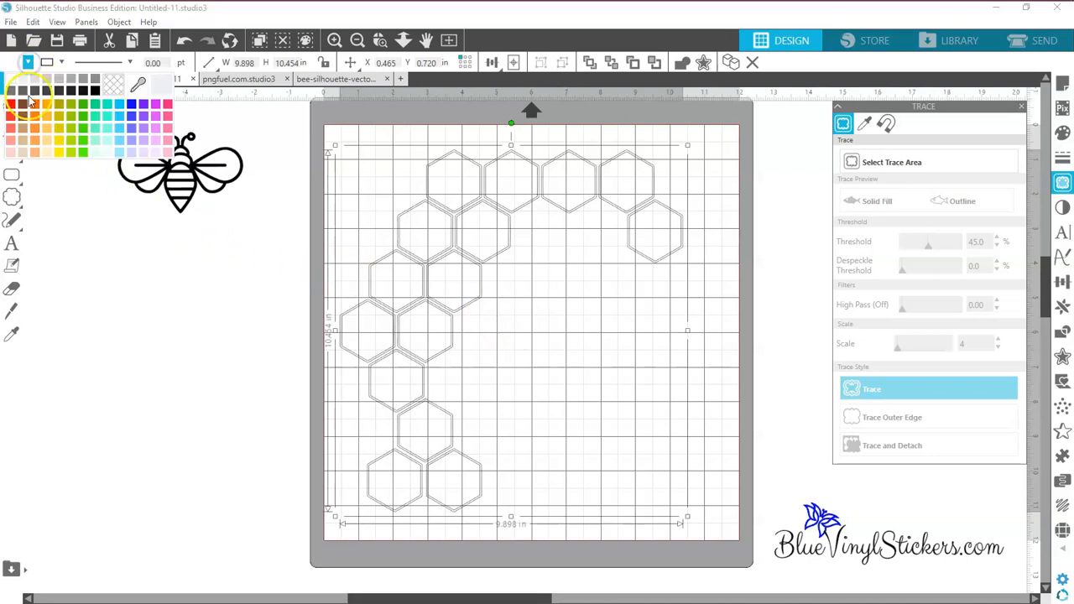
{"action": "left_click", "coordinate": [94, 87]}
{"action": "left_click", "coordinate": [124, 303]}
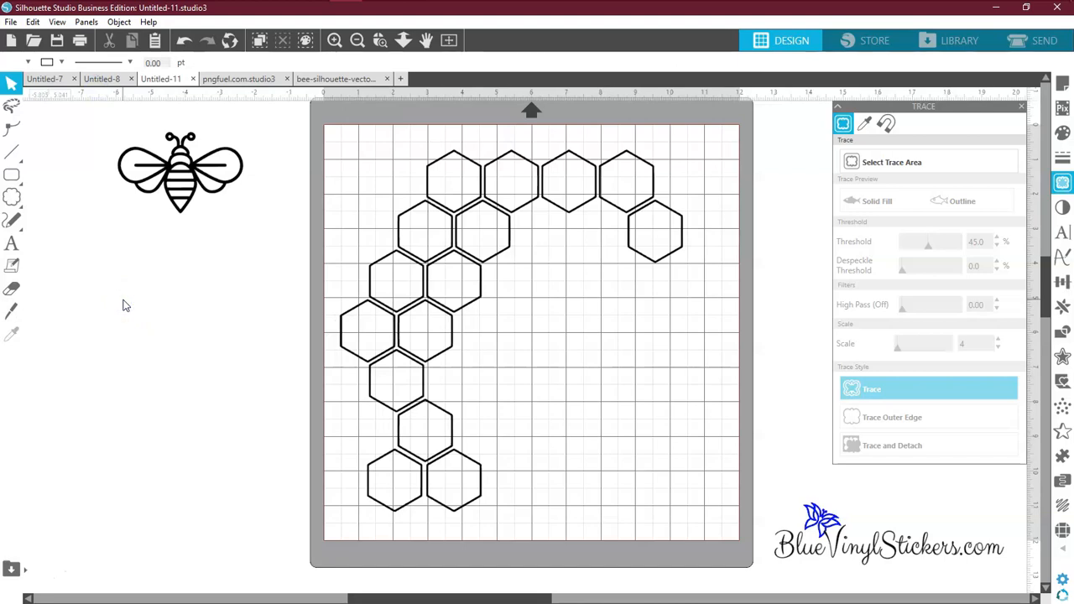
Step: Undo the black fill and release the hexagons' compound path
{"action": "left_click", "coordinate": [182, 44]}
{"action": "left_click", "coordinate": [184, 45]}
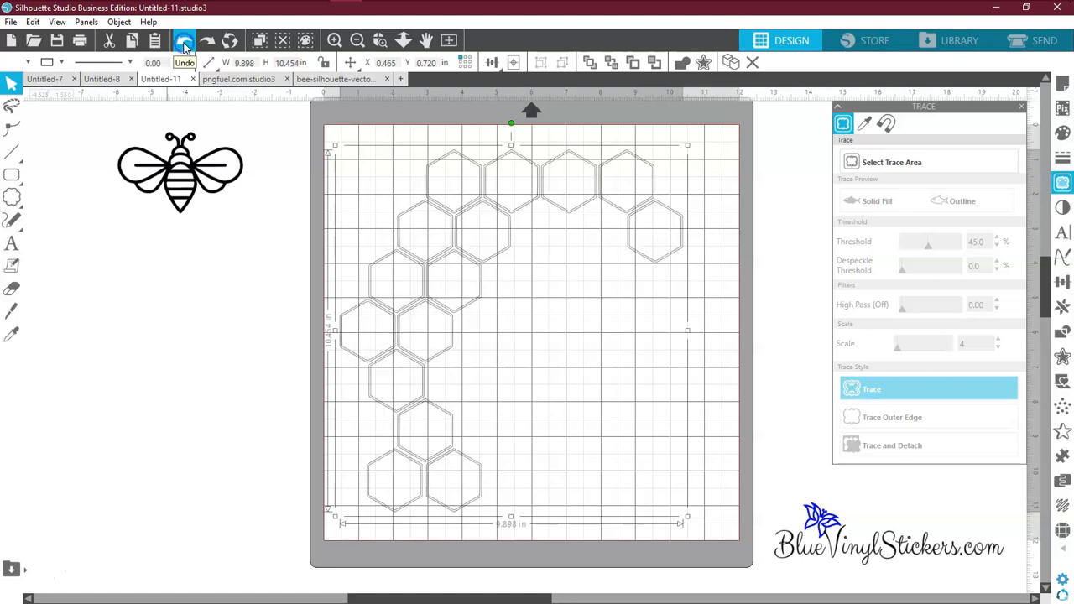
{"action": "left_click", "coordinate": [201, 314]}
{"action": "left_click", "coordinate": [513, 437]}
{"action": "left_click", "coordinate": [447, 466]}
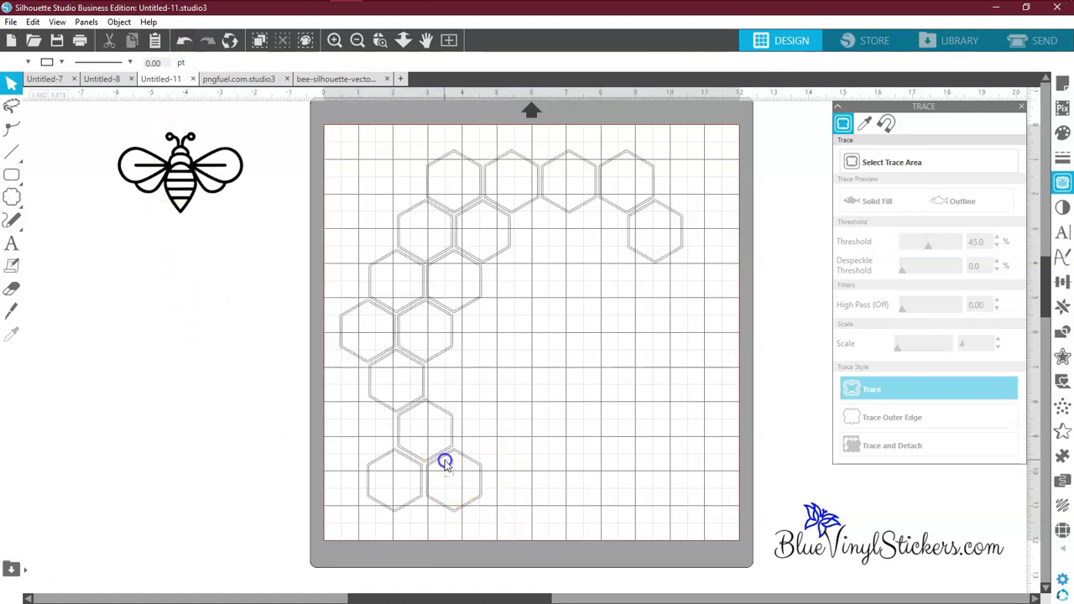
{"action": "left_click", "coordinate": [443, 458]}
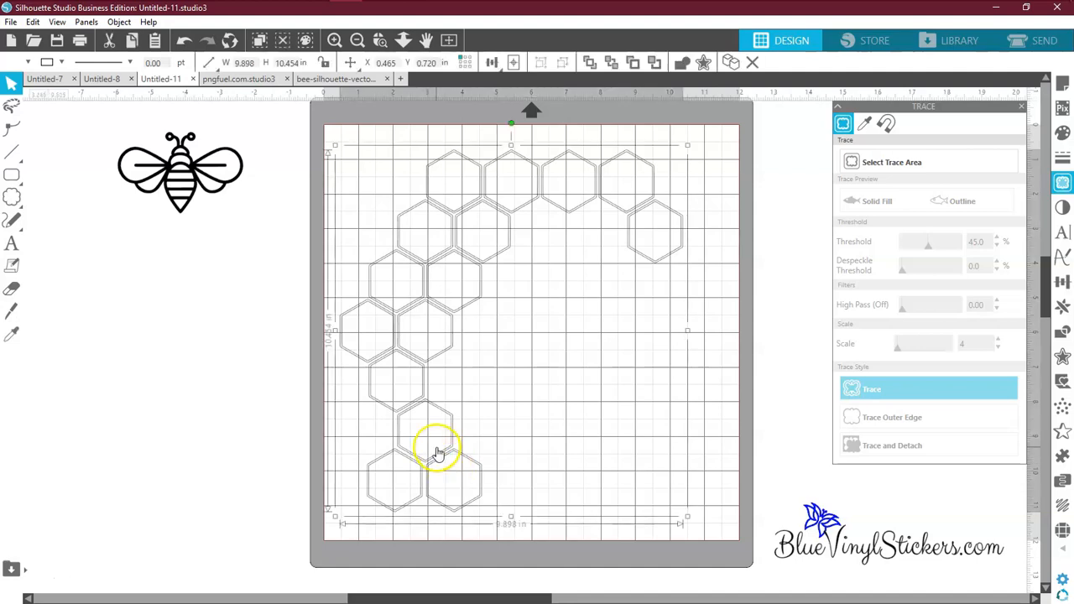
{"action": "right_click", "coordinate": [437, 449]}
{"action": "left_click", "coordinate": [495, 344]}
{"action": "left_click", "coordinate": [568, 377]}
Step: Delete the inner outline of the bottom row's right hexagon and move the left hexagon's inner outline off the mat
{"action": "left_click", "coordinate": [445, 470]}
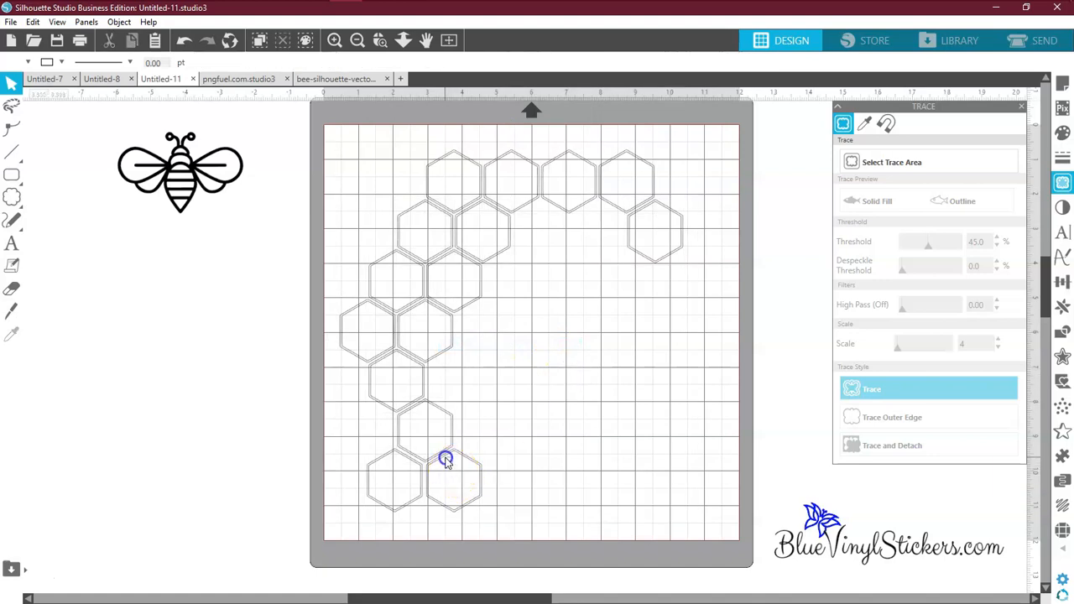
{"action": "left_click", "coordinate": [446, 458]}
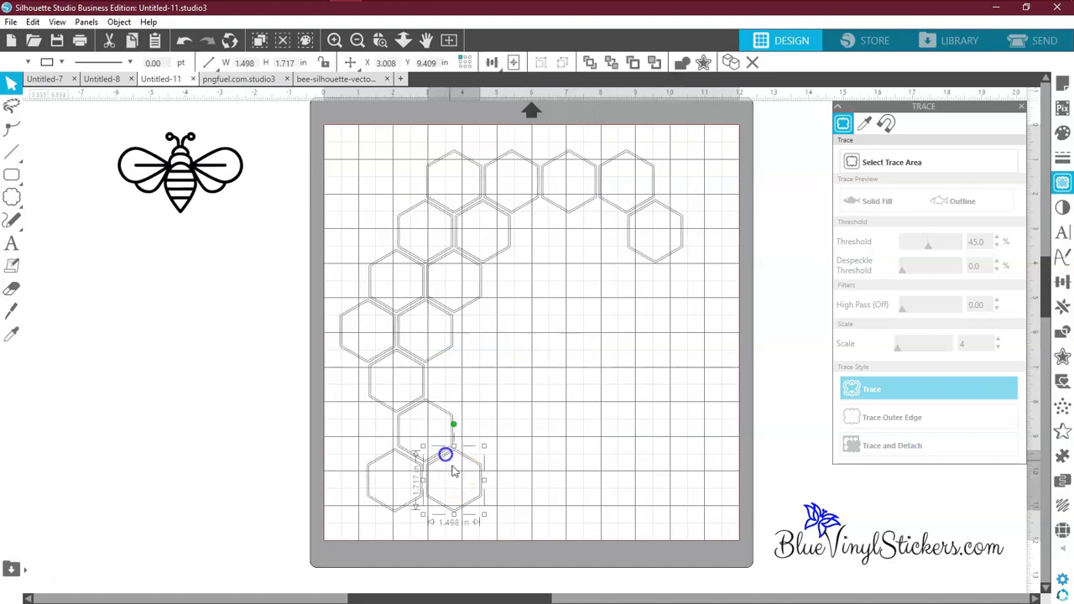
{"action": "key", "text": "Delete"}
{"action": "left_click", "coordinate": [398, 464]}
{"action": "left_click_drag", "start_coordinate": [387, 460], "coordinate": [249, 406]}
Step: Move the inner outlines of the fifth-row hexagon, both middle-row hexagons and the third row's left hexagon off the mat's left side
{"action": "left_click", "coordinate": [384, 381]}
{"action": "left_click", "coordinate": [366, 384]}
{"action": "left_click", "coordinate": [319, 389]}
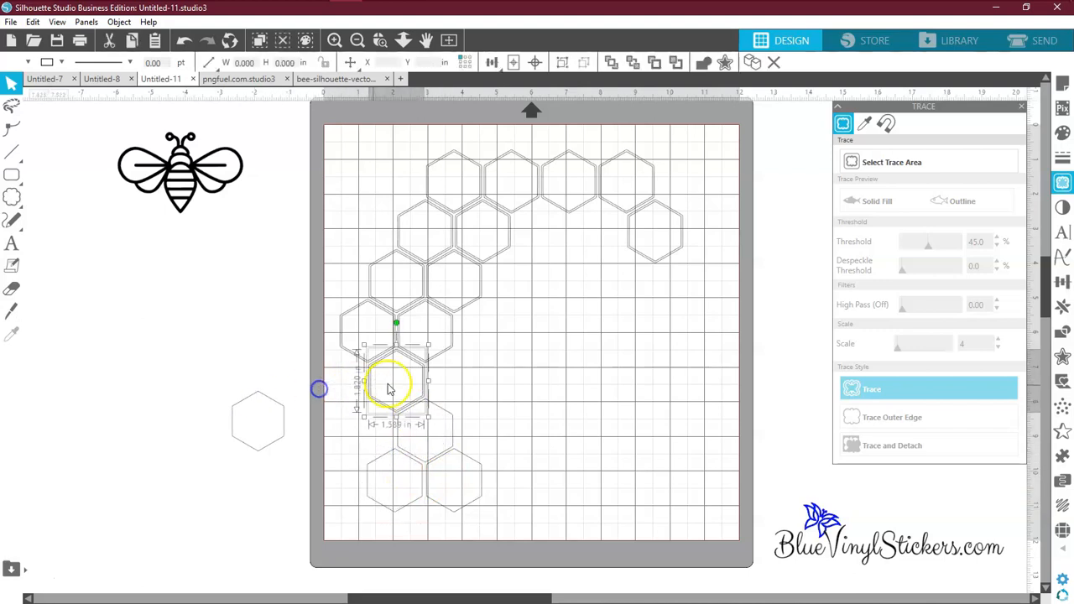
{"action": "left_click", "coordinate": [388, 383]}
{"action": "left_click_drag", "start_coordinate": [380, 386], "coordinate": [236, 395]}
{"action": "left_click_drag", "start_coordinate": [347, 341], "coordinate": [246, 384]}
{"action": "left_click_drag", "start_coordinate": [401, 342], "coordinate": [251, 386]}
{"action": "left_click_drag", "start_coordinate": [376, 297], "coordinate": [251, 379]}
{"action": "left_click", "coordinate": [431, 298]}
{"action": "left_click_drag", "start_coordinate": [431, 298], "coordinate": [205, 399]}
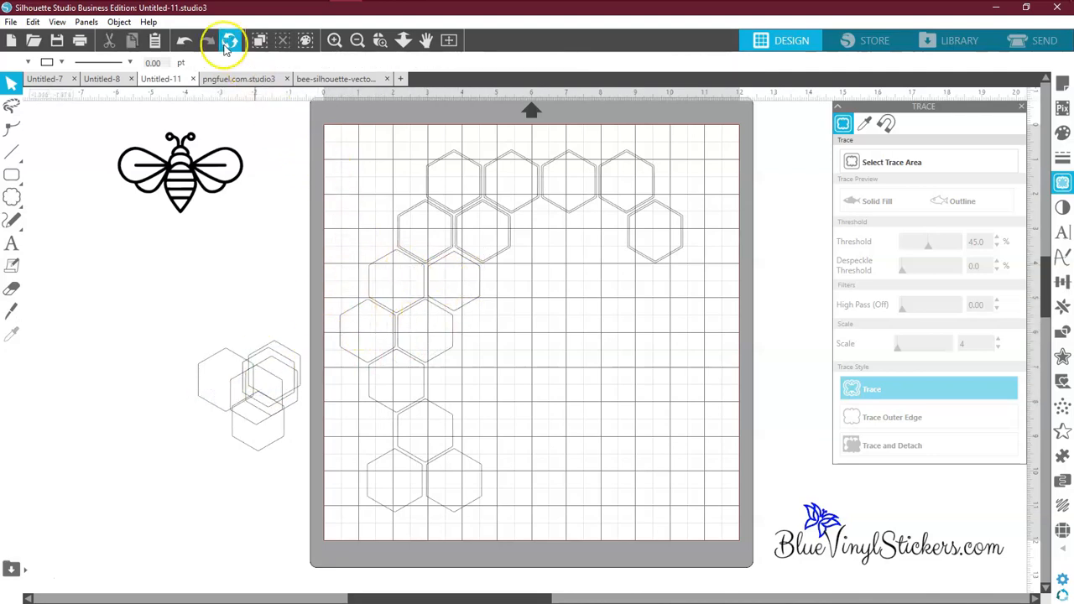
{"action": "left_click", "coordinate": [185, 40]}
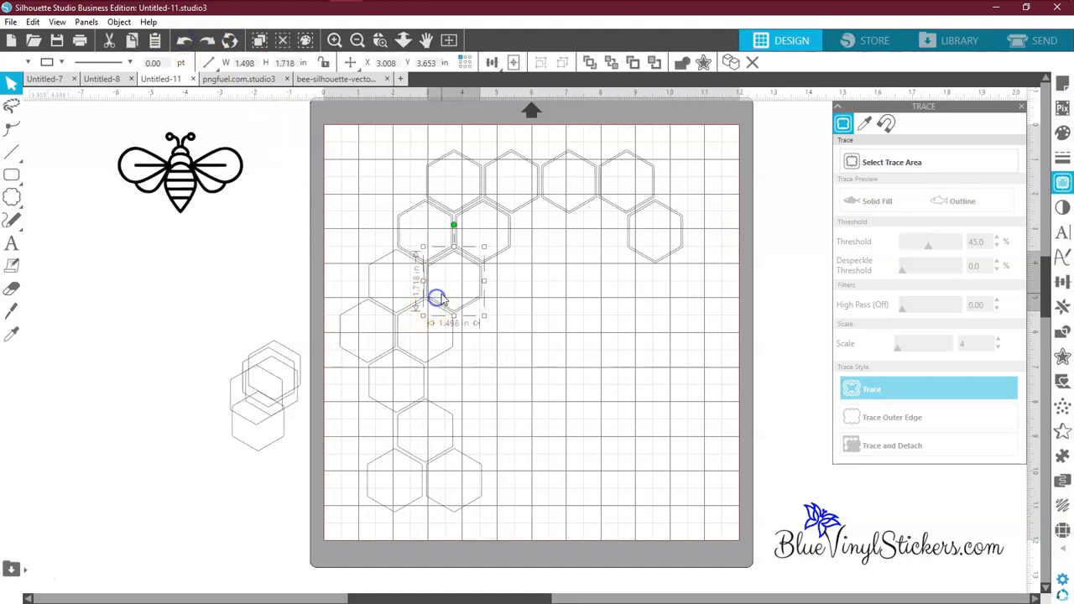
Step: Move the inner outlines of the third row's right hexagon, both second-row hexagons and the top row's first hexagon off the mat
{"action": "left_click", "coordinate": [439, 301]}
{"action": "left_click_drag", "start_coordinate": [432, 300], "coordinate": [243, 366]}
{"action": "left_click_drag", "start_coordinate": [400, 242], "coordinate": [266, 347]}
{"action": "left_click_drag", "start_coordinate": [461, 231], "coordinate": [271, 377]}
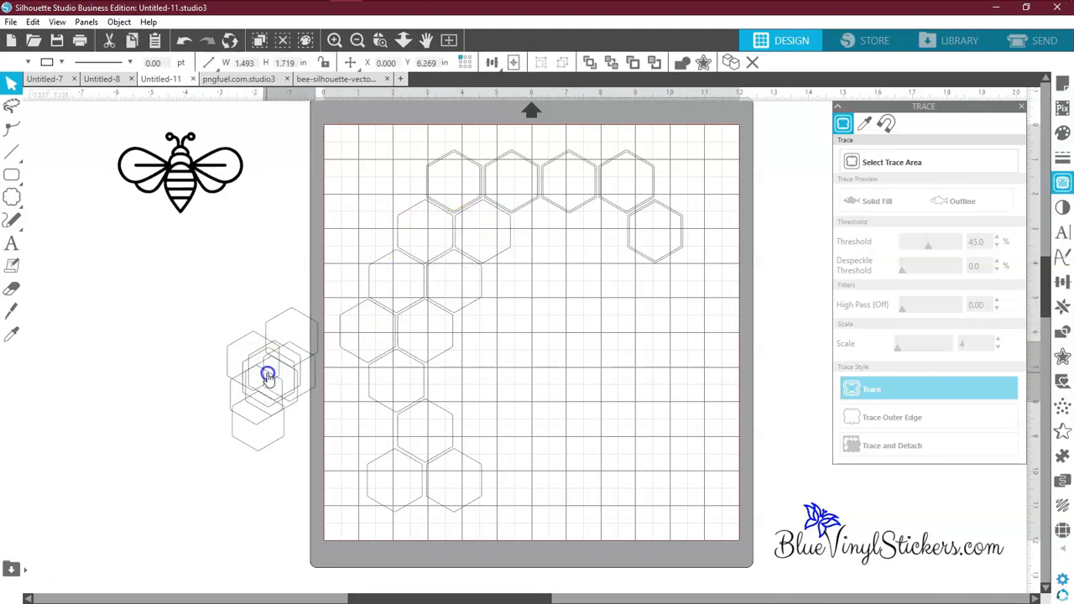
{"action": "left_click_drag", "start_coordinate": [456, 173], "coordinate": [250, 319]}
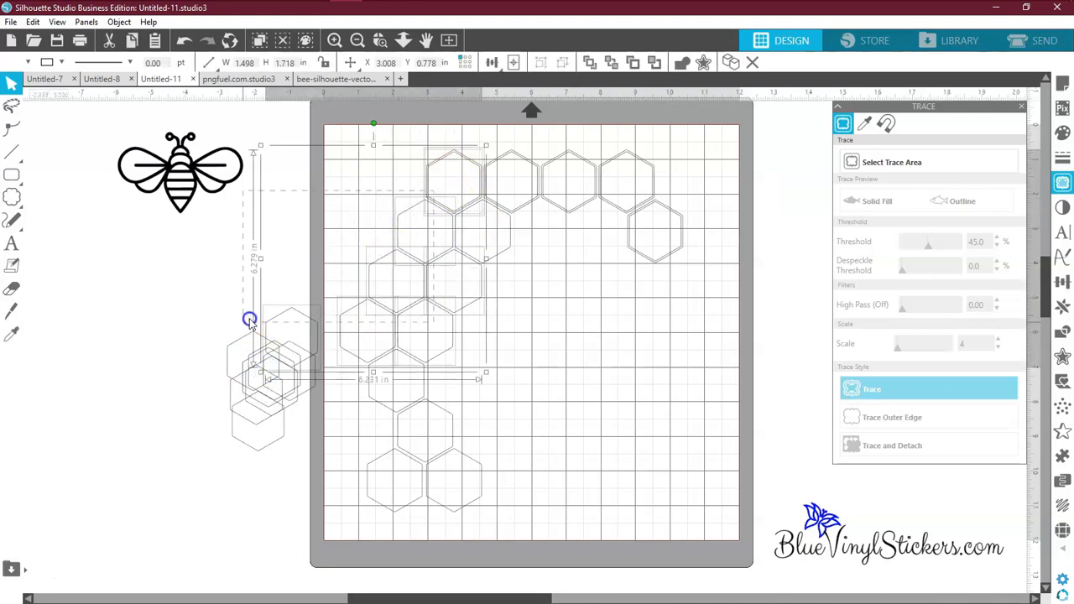
{"action": "left_click", "coordinate": [290, 286]}
{"action": "left_click_drag", "start_coordinate": [461, 205], "coordinate": [272, 369]}
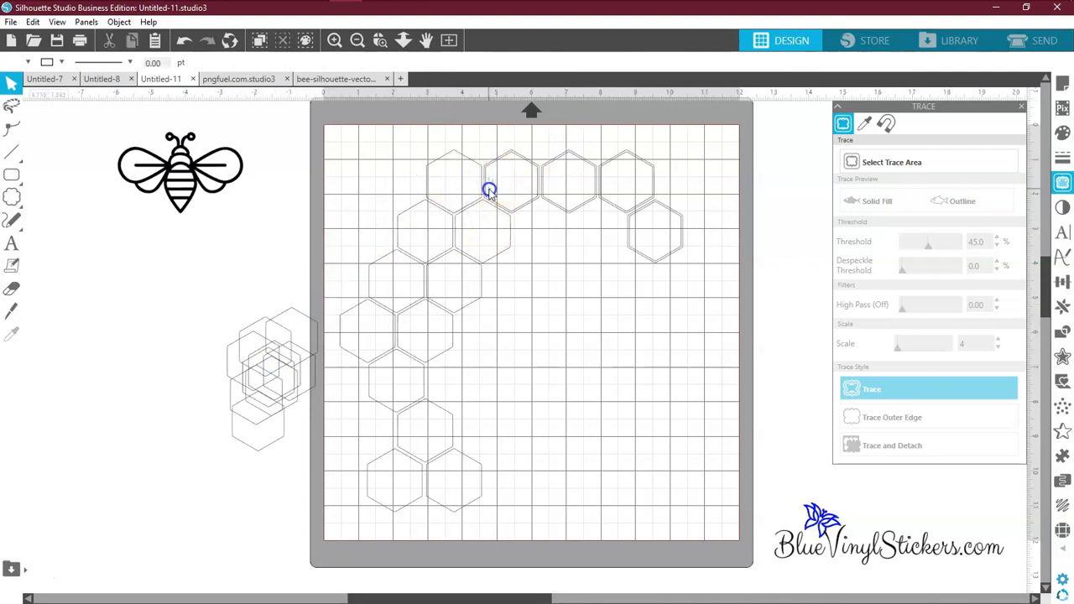
{"action": "left_click_drag", "start_coordinate": [486, 197], "coordinate": [227, 396]}
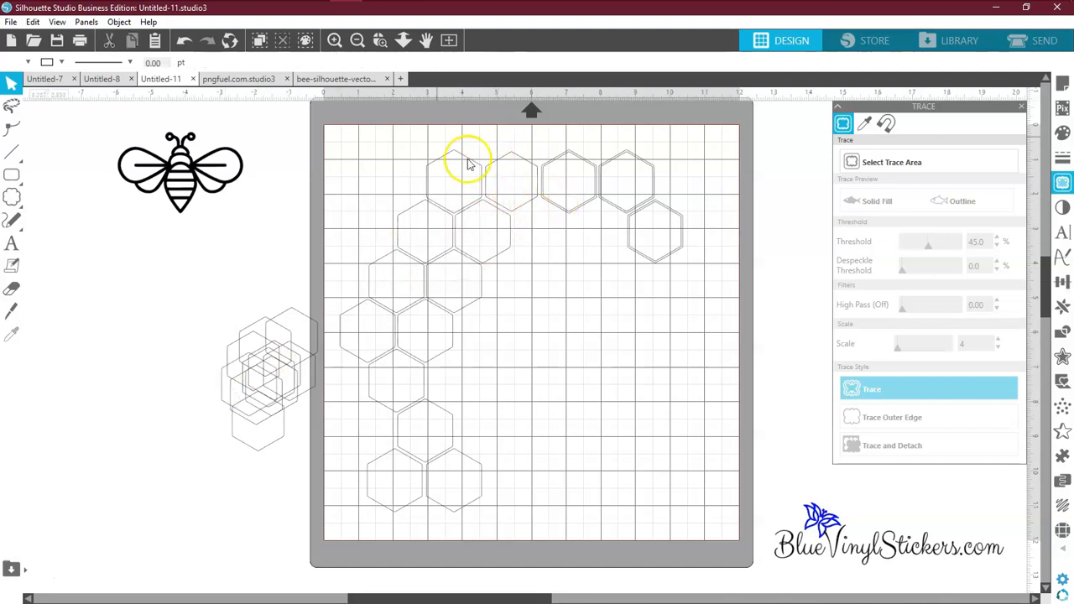
{"action": "left_click", "coordinate": [185, 43]}
{"action": "left_click", "coordinate": [508, 179]}
{"action": "left_click", "coordinate": [493, 205]}
{"action": "left_click", "coordinate": [503, 192]}
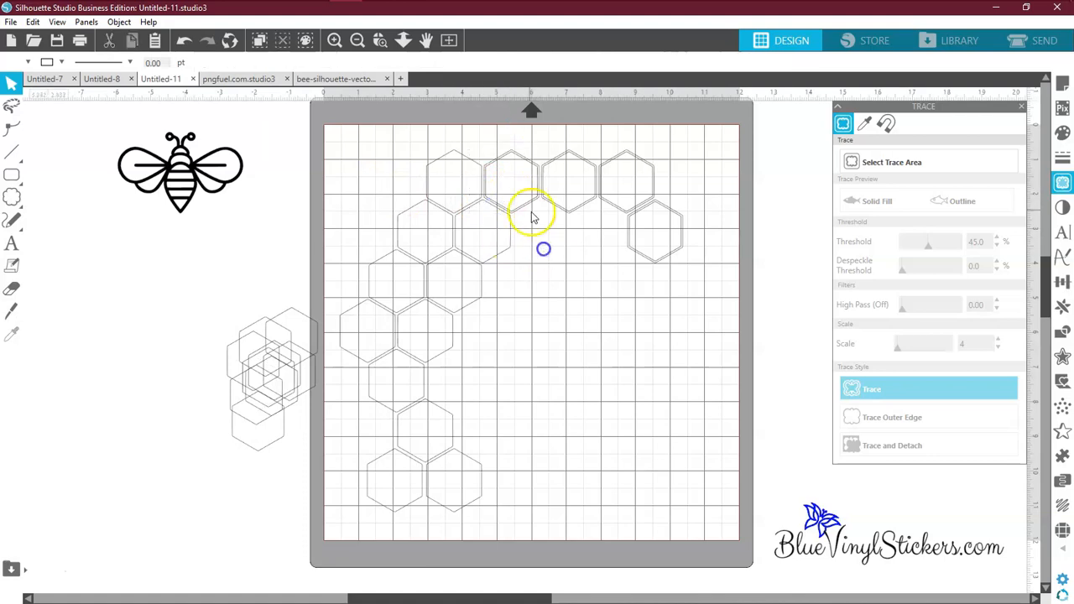
{"action": "left_click", "coordinate": [504, 208]}
{"action": "left_click_drag", "start_coordinate": [504, 208], "coordinate": [477, 211]}
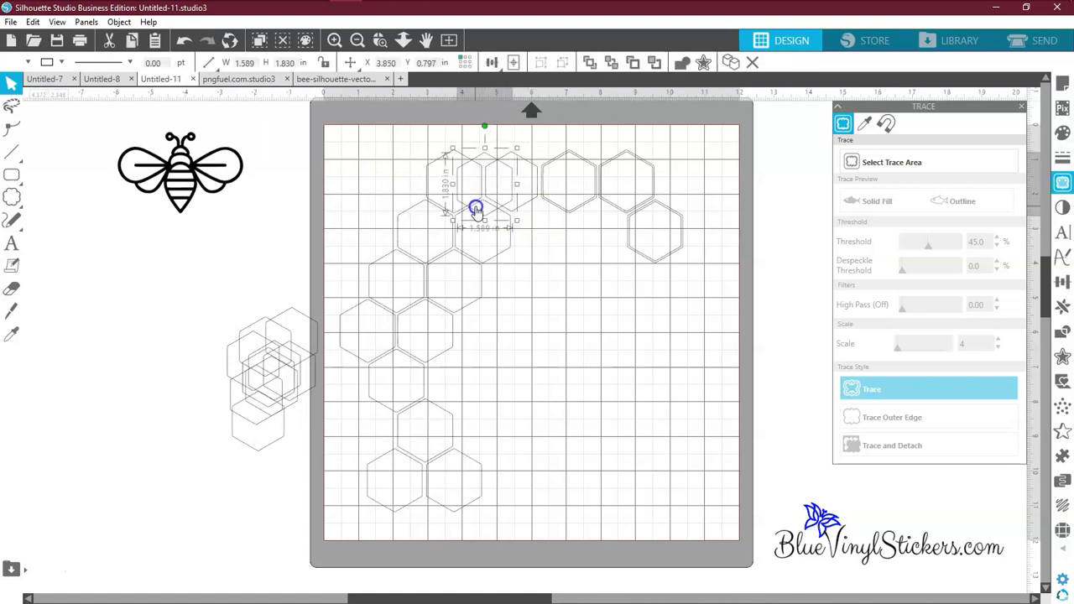
{"action": "left_click", "coordinate": [184, 44]}
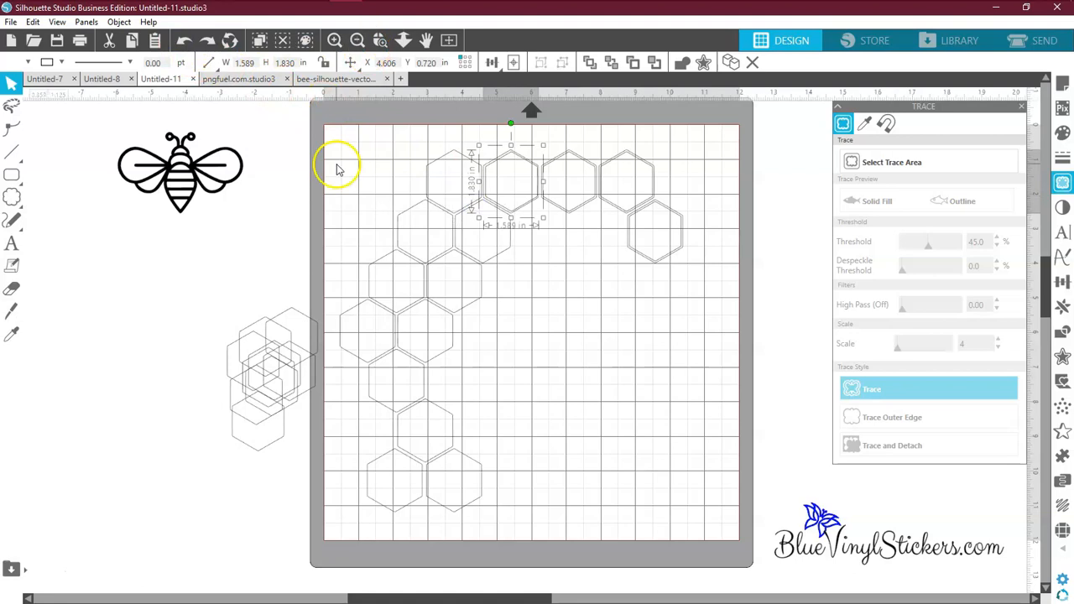
Step: Delete the pile of inner hexagon outlines beside the mat
{"action": "left_click", "coordinate": [246, 347]}
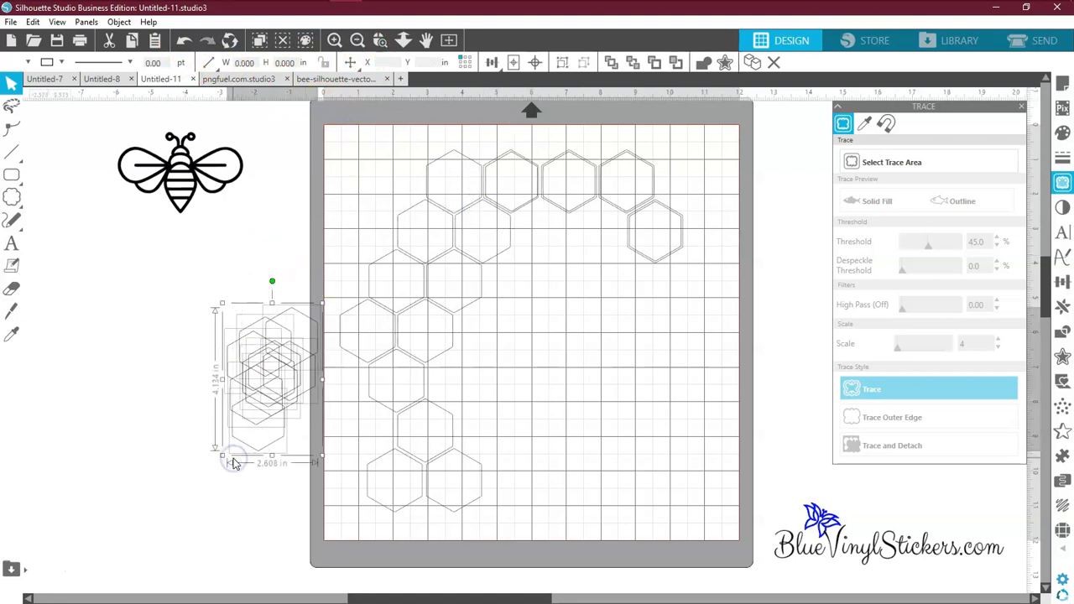
{"action": "key", "text": "Delete"}
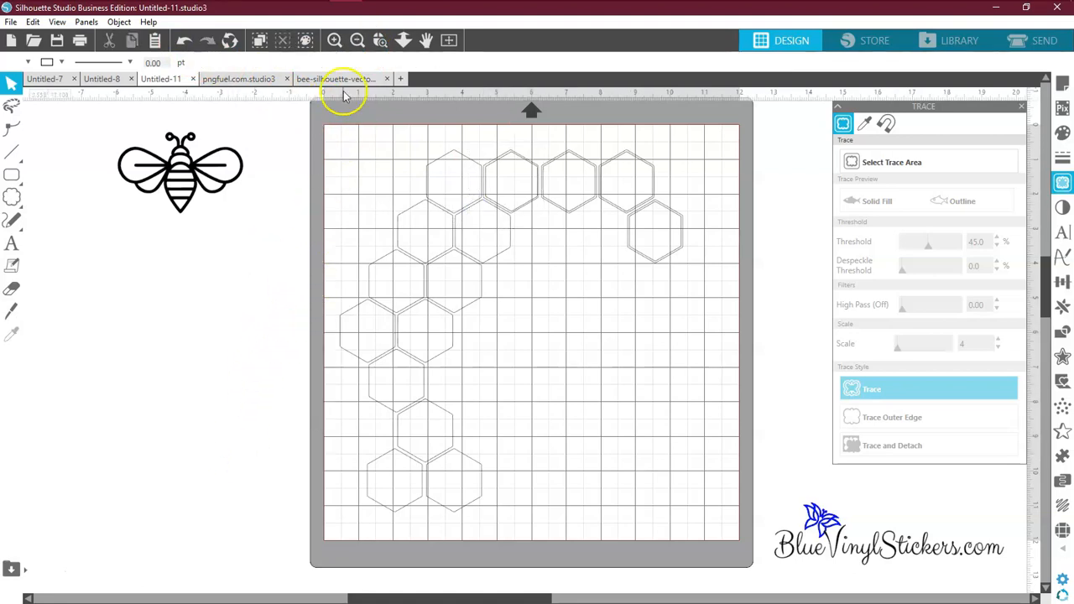
Step: Turn off the grid display in the page setup so only the hexagon outlines show on the mat
{"action": "left_click", "coordinate": [333, 40]}
{"action": "left_click", "coordinate": [334, 42]}
{"action": "scroll", "coordinate": [564, 344], "scroll_direction": "up", "scroll_amount": 5}
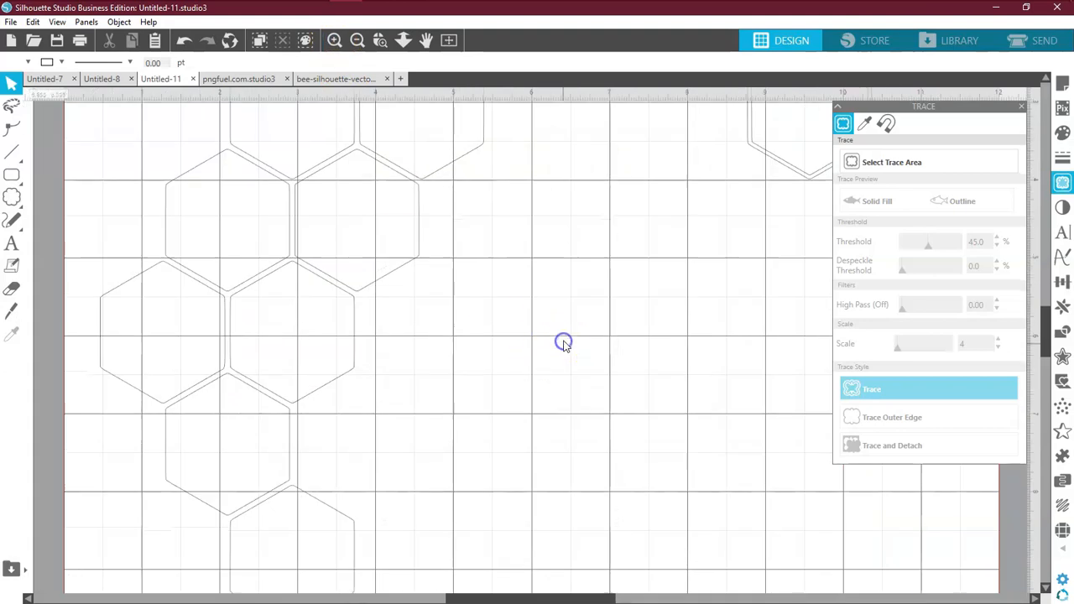
{"action": "scroll", "coordinate": [564, 347], "scroll_direction": "up", "scroll_amount": 5}
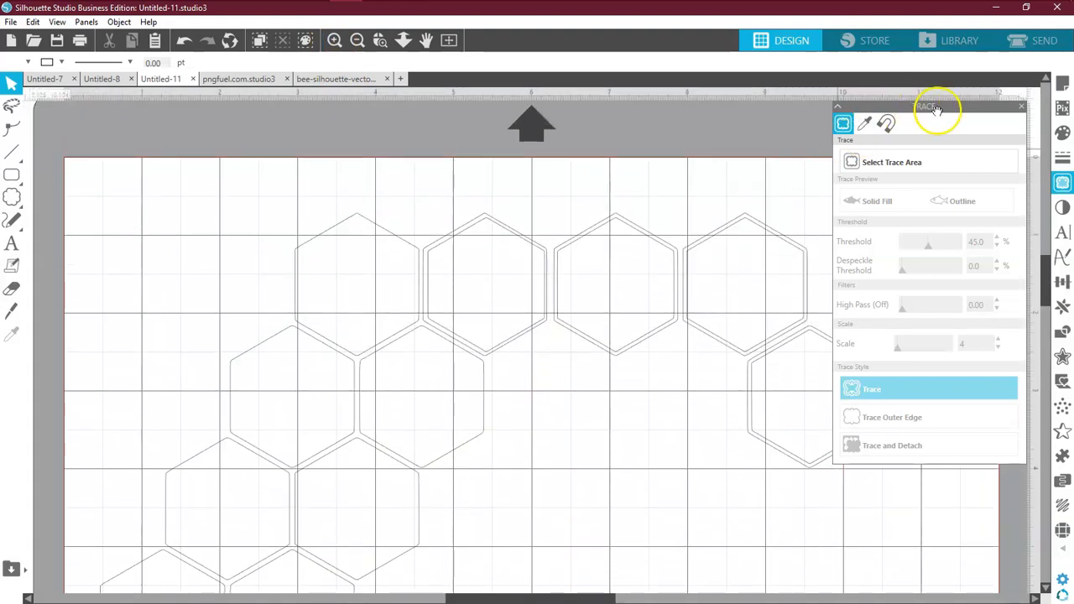
{"action": "left_click", "coordinate": [1063, 84]}
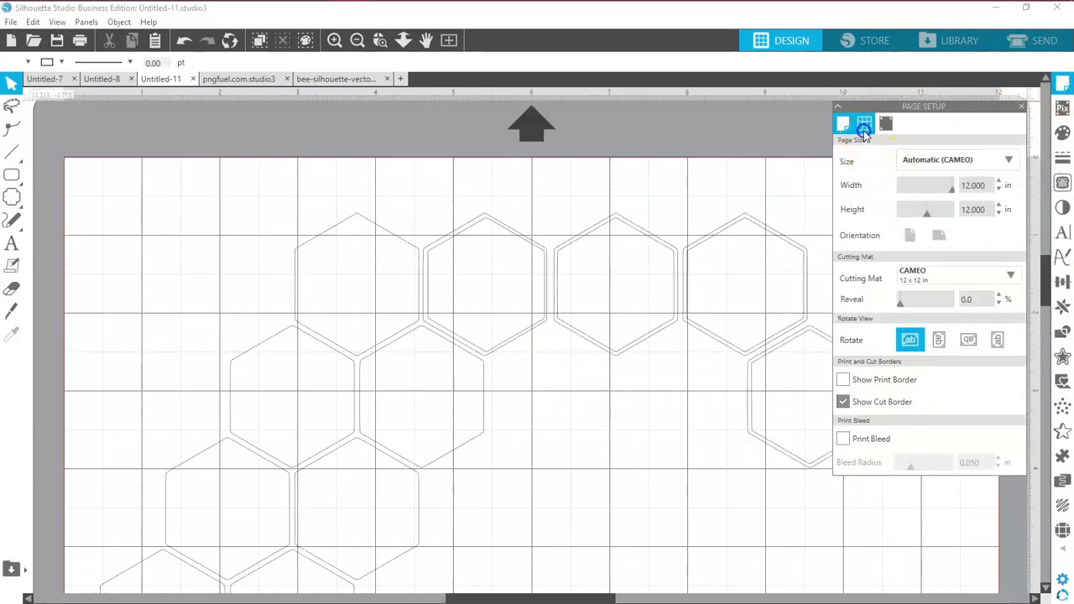
{"action": "left_click", "coordinate": [864, 124]}
{"action": "left_click", "coordinate": [848, 159]}
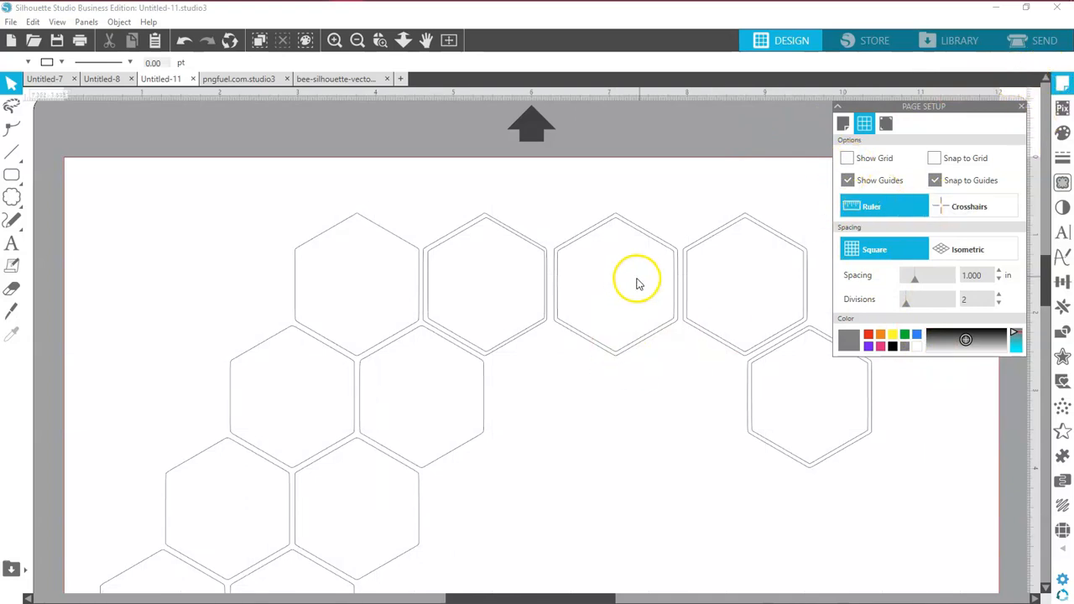
{"action": "left_click", "coordinate": [848, 158]}
{"action": "left_click", "coordinate": [847, 158]}
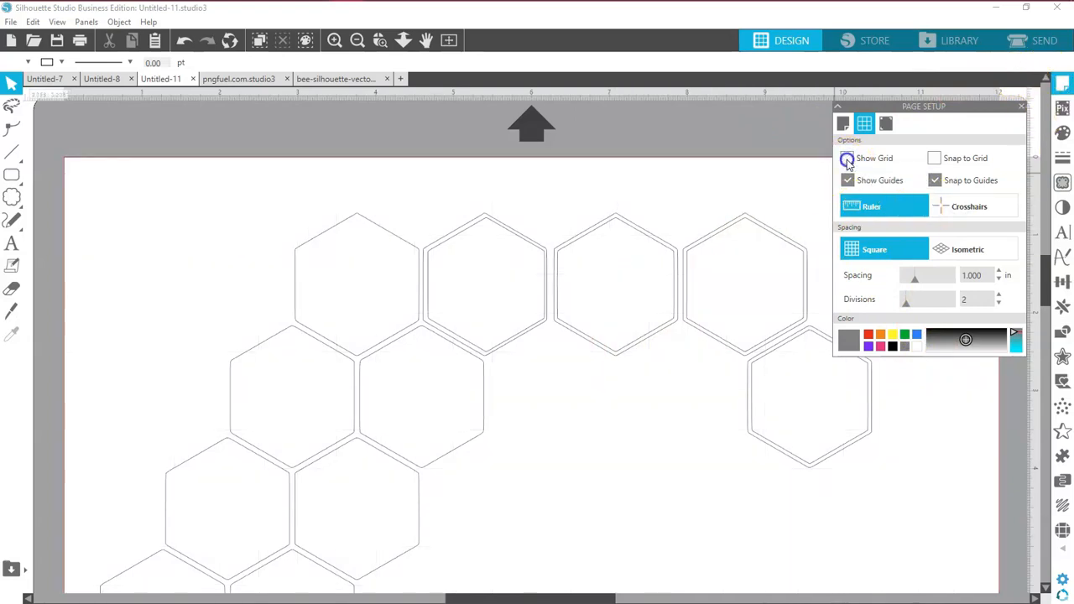
{"action": "left_click", "coordinate": [647, 183]}
{"action": "left_click", "coordinate": [660, 410]}
{"action": "left_click", "coordinate": [1020, 106]}
Step: Pull the inner outlines out of the top row's last three hexagons and the hexagon below them, and delete these outlines
{"action": "left_click_drag", "start_coordinate": [479, 312], "coordinate": [582, 499]}
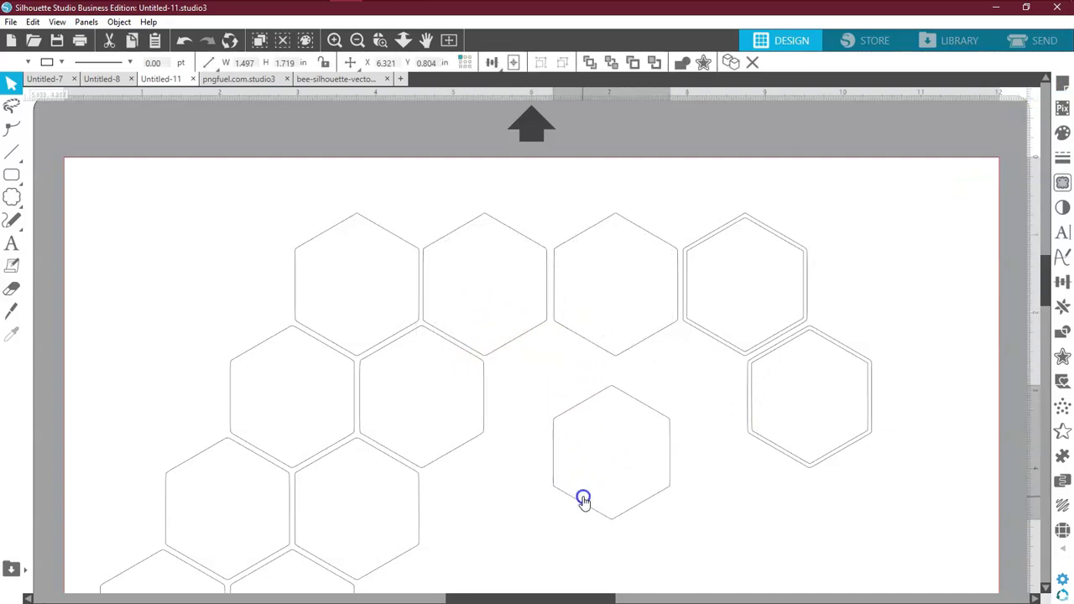
{"action": "left_click", "coordinate": [724, 338]}
{"action": "left_click_drag", "start_coordinate": [722, 343], "coordinate": [614, 527]}
{"action": "left_click", "coordinate": [754, 457]}
{"action": "left_click_drag", "start_coordinate": [755, 434], "coordinate": [600, 459]}
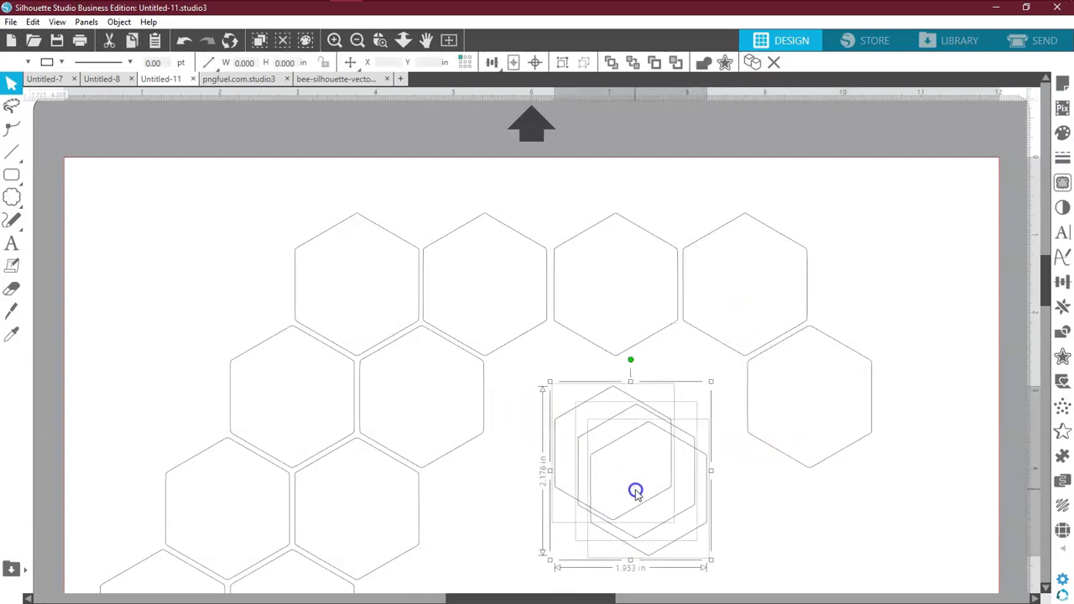
{"action": "key", "text": "Delete"}
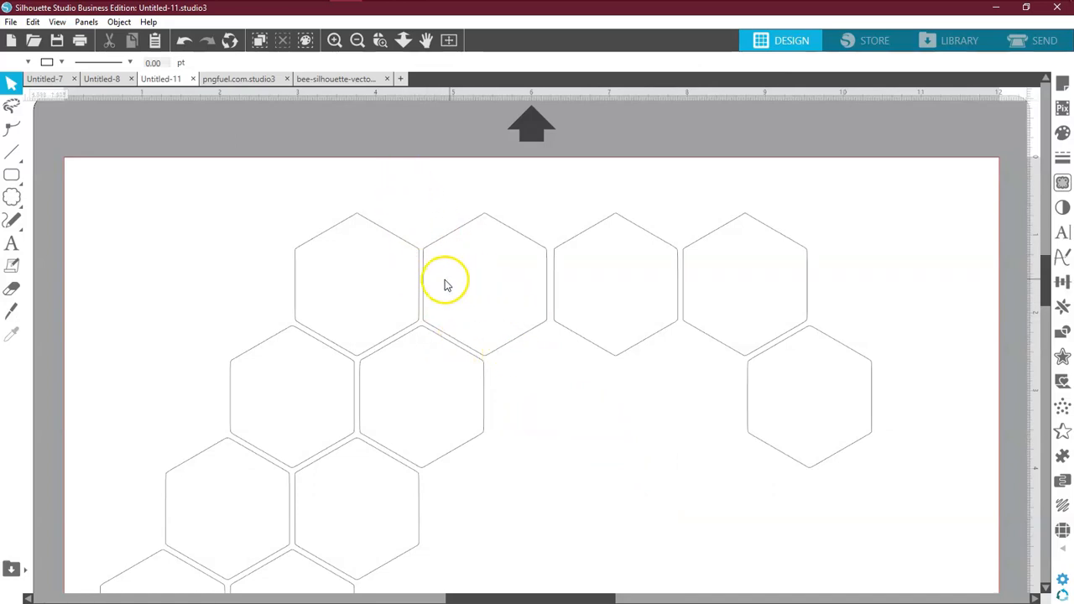
Step: Nudge the top row's second hexagon slightly right to even out the gaps to its neighbours
{"action": "left_click", "coordinate": [500, 353]}
{"action": "left_click_drag", "start_coordinate": [499, 352], "coordinate": [503, 353]}
{"action": "left_click", "coordinate": [545, 385]}
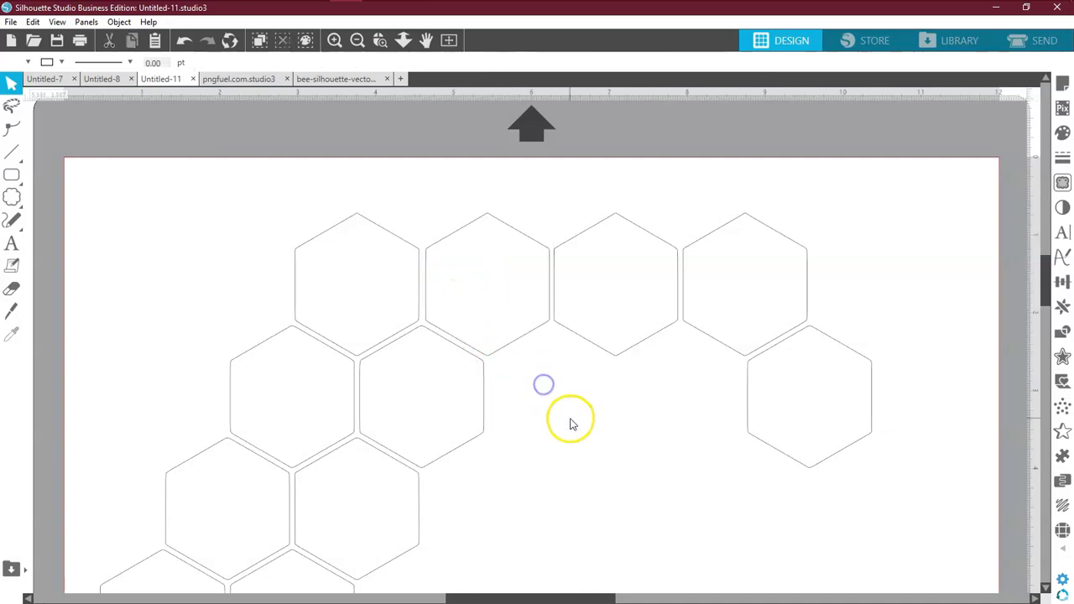
Step: Make a compound path from all the hexagons on the mat and fill it with black
{"action": "left_click", "coordinate": [449, 39]}
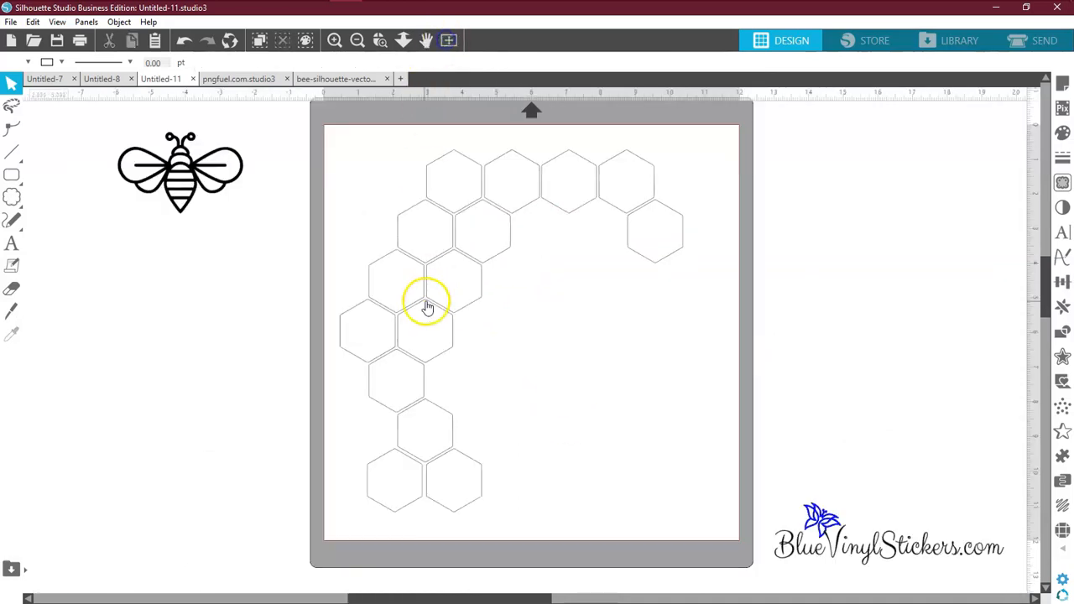
{"action": "left_click_drag", "start_coordinate": [340, 488], "coordinate": [654, 529]}
{"action": "right_click", "coordinate": [658, 260]}
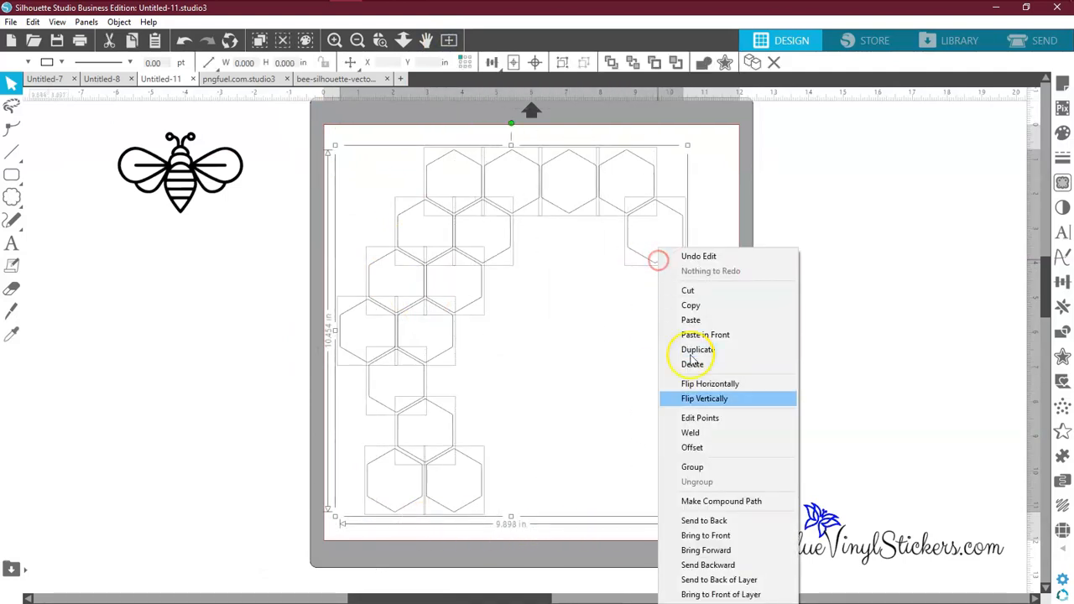
{"action": "left_click", "coordinate": [714, 501]}
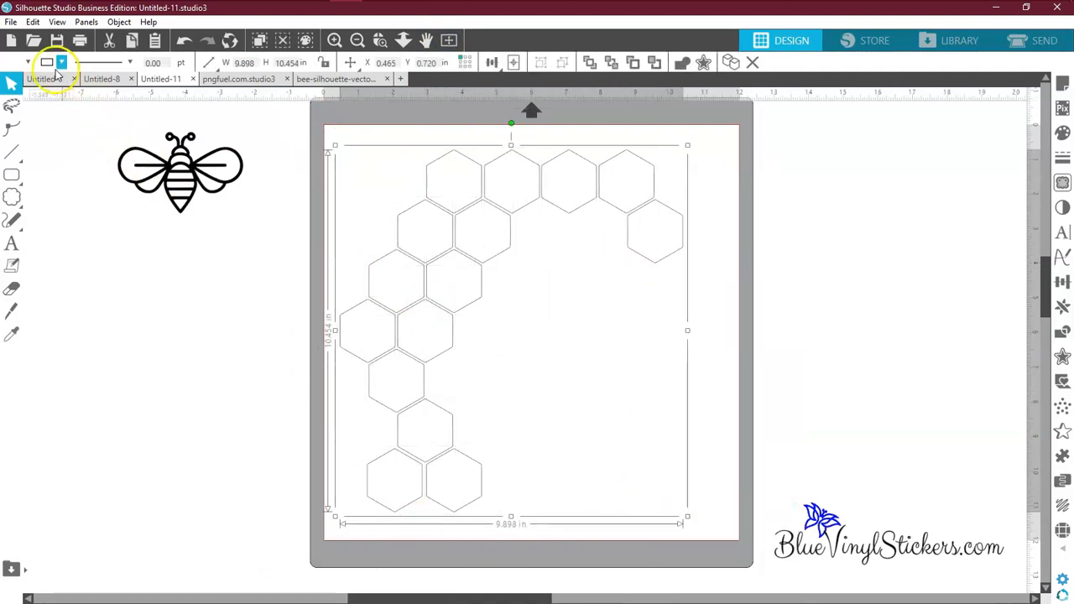
{"action": "left_click", "coordinate": [28, 62]}
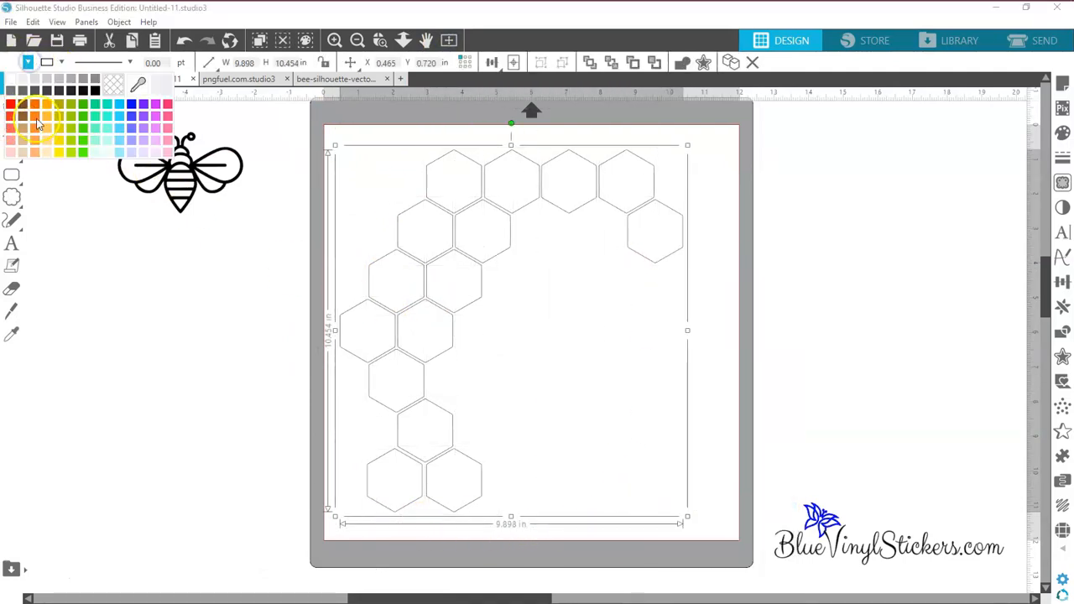
{"action": "left_click", "coordinate": [96, 91]}
{"action": "left_click", "coordinate": [94, 357]}
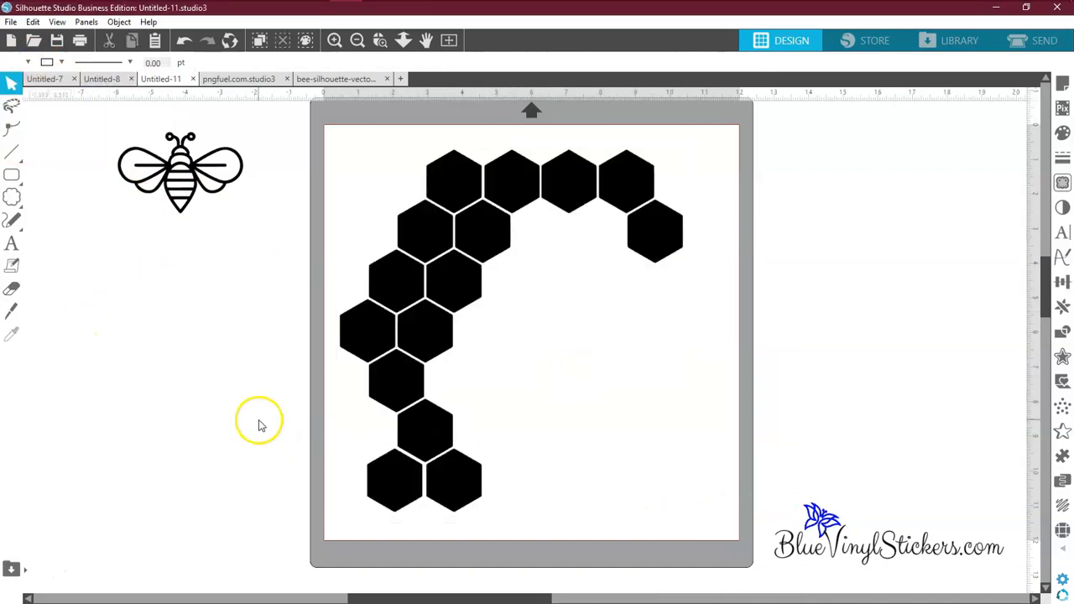
Step: Move the bee onto the mat, right of the honeycomb border, at about X 6.7 in, Y 6.3 in
{"action": "left_click_drag", "start_coordinate": [182, 202], "coordinate": [621, 424]}
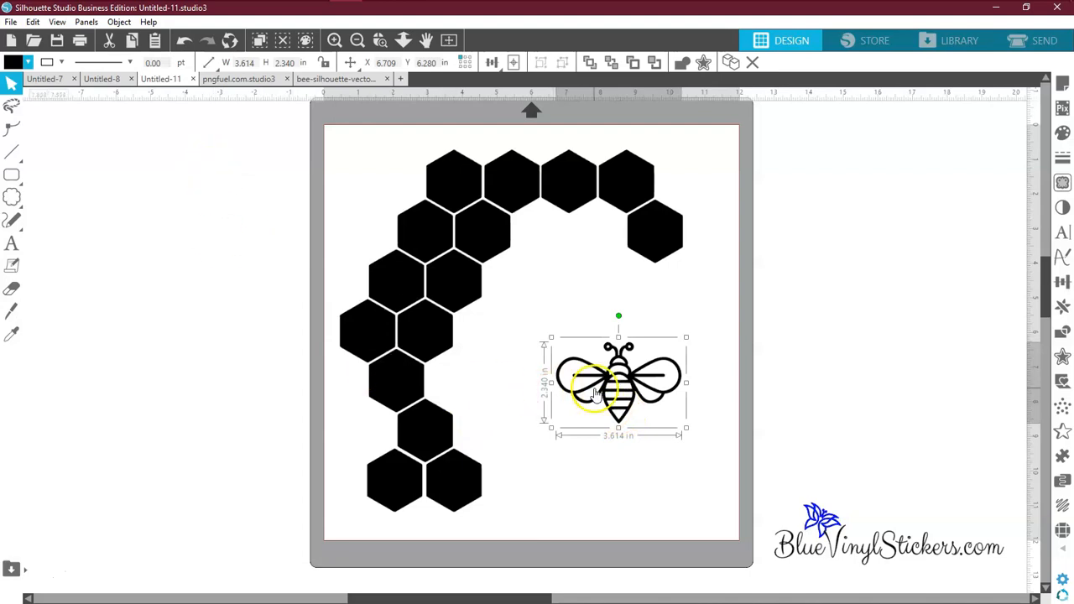
Step: Duplicate the bee twice, place the copies at the mat's right edge, and delete both copies
{"action": "right_click", "coordinate": [623, 388]}
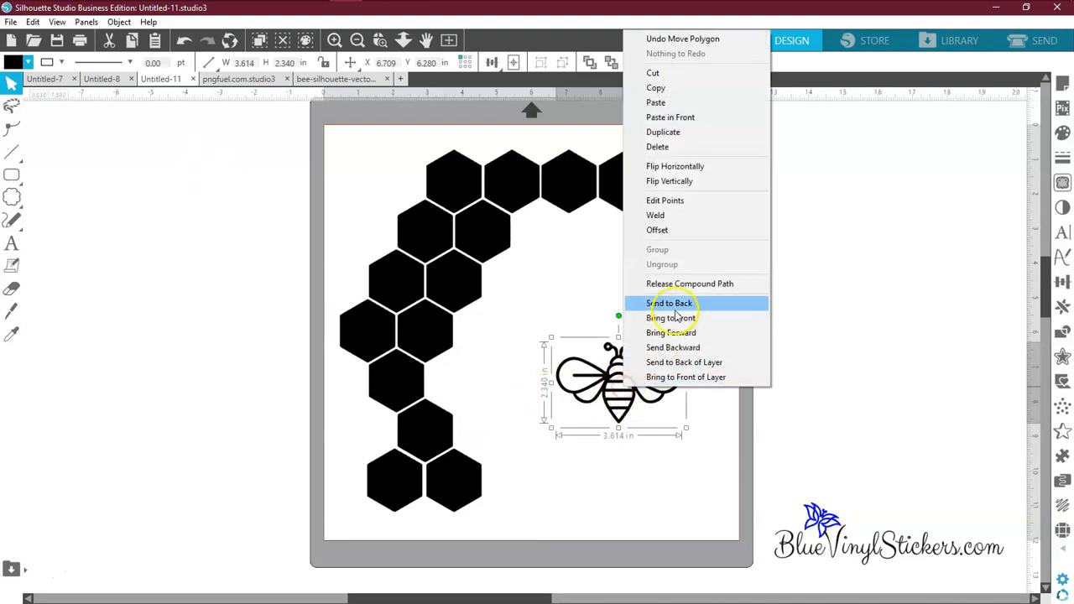
{"action": "left_click", "coordinate": [676, 133]}
{"action": "left_click_drag", "start_coordinate": [679, 372], "coordinate": [787, 411]}
{"action": "right_click", "coordinate": [811, 286]}
{"action": "left_click", "coordinate": [850, 350]}
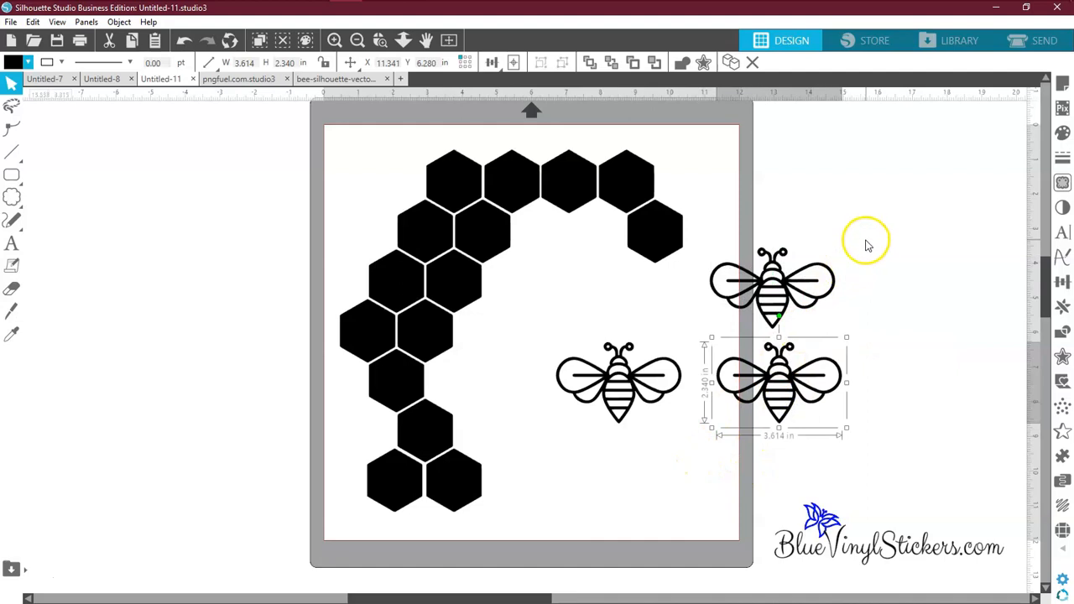
{"action": "left_click", "coordinate": [809, 281]}
{"action": "left_click", "coordinate": [832, 369], "text": "shift"}
{"action": "key", "text": "Delete"}
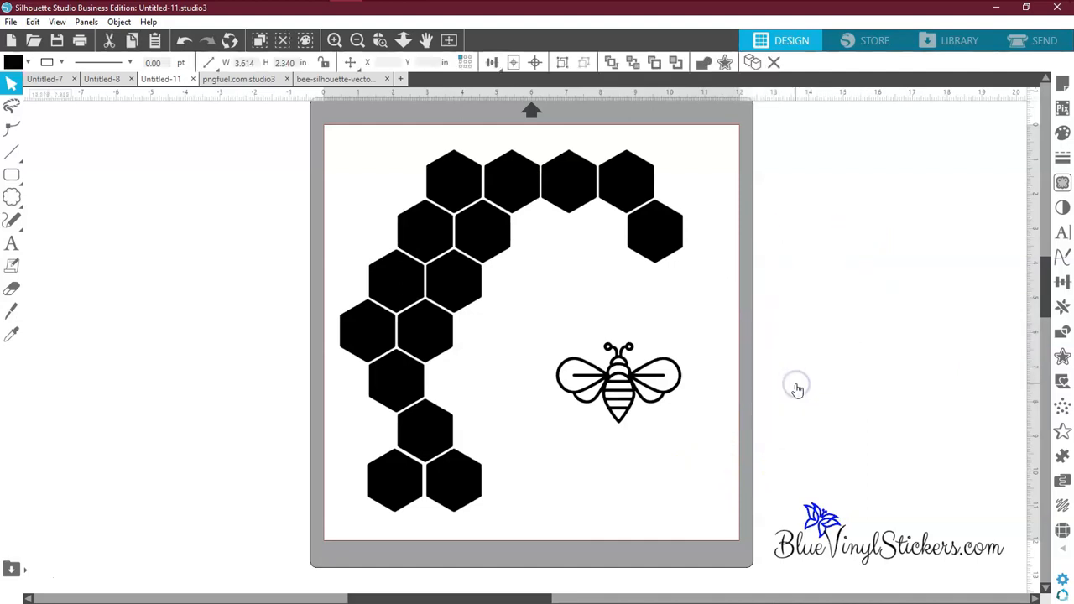
Step: Replicate the bee into a horizontal row of three bees
{"action": "left_click", "coordinate": [668, 398]}
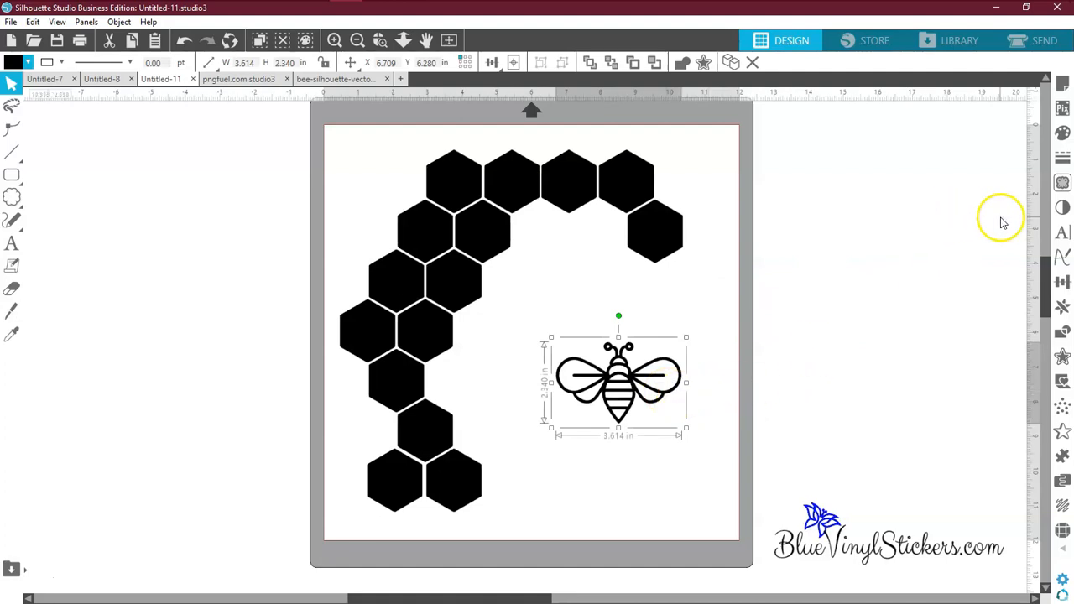
{"action": "left_click", "coordinate": [1062, 307]}
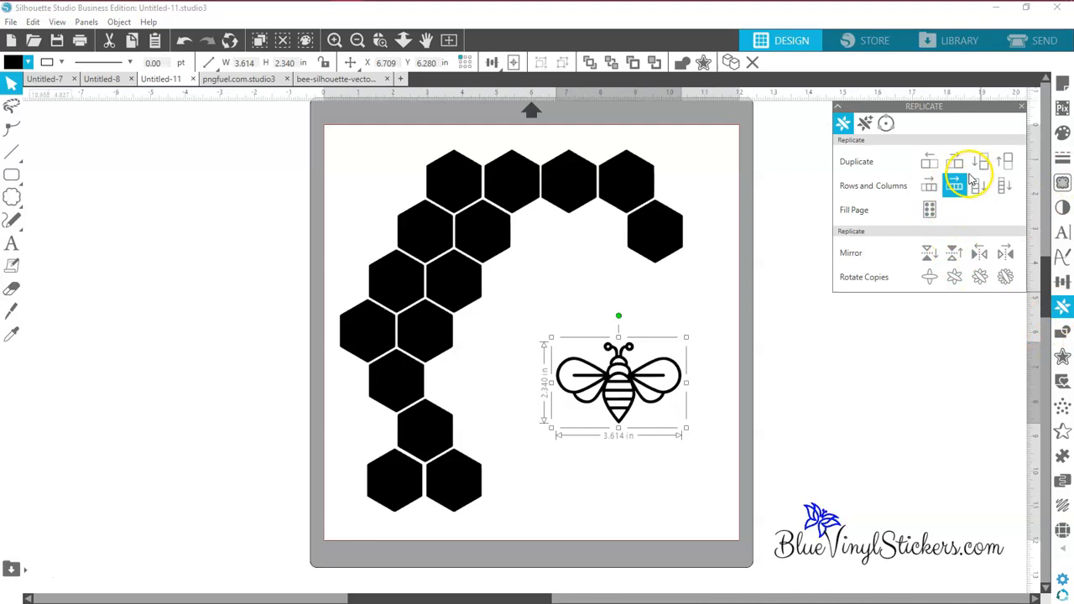
{"action": "left_click", "coordinate": [930, 186]}
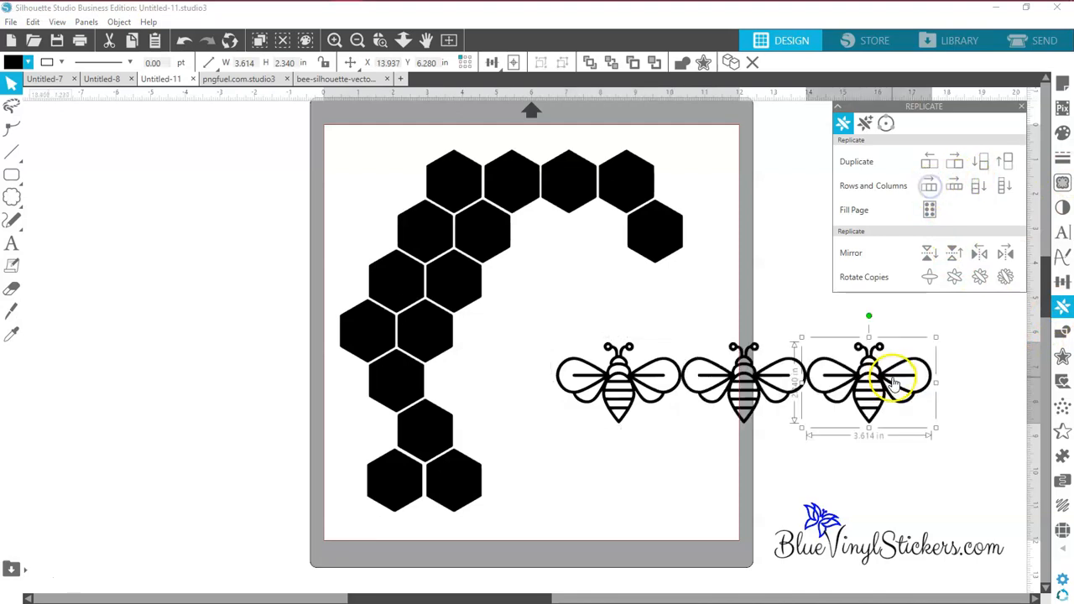
{"action": "left_click", "coordinate": [949, 409]}
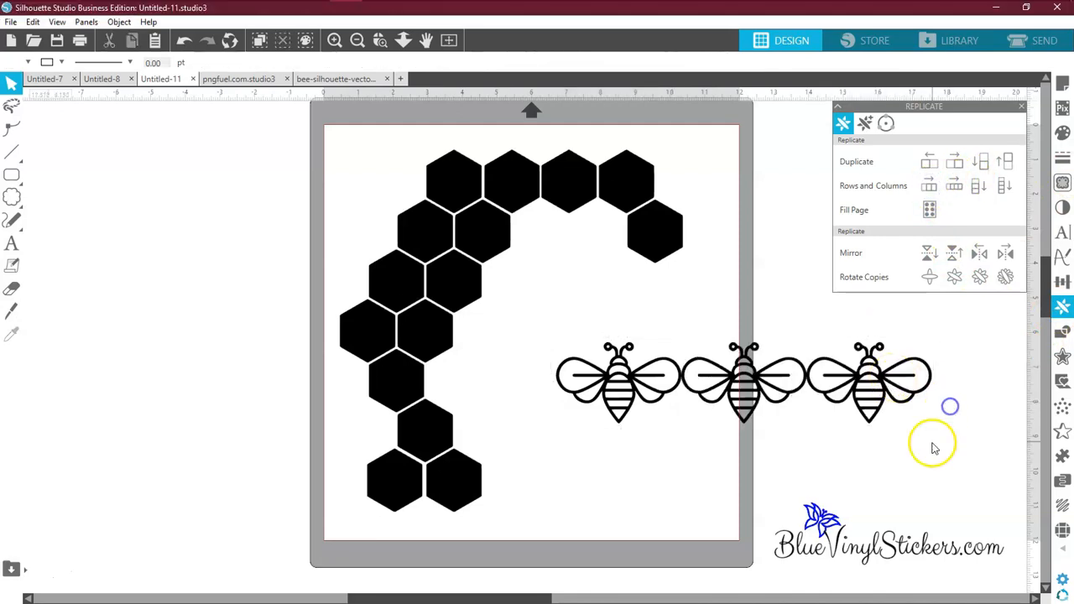
{"action": "left_click", "coordinate": [1022, 107]}
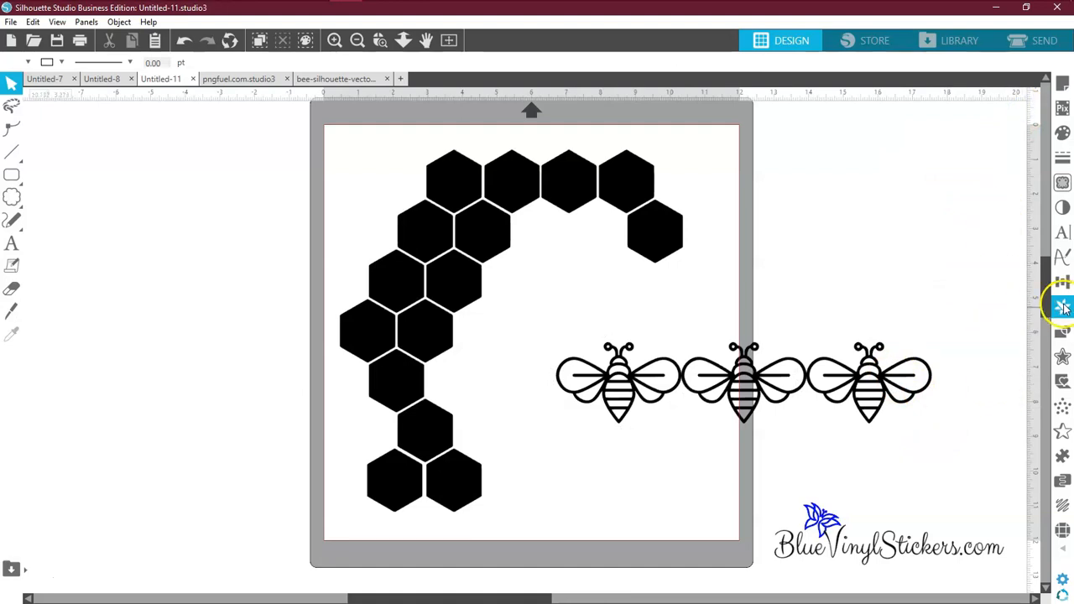
{"action": "left_click_drag", "start_coordinate": [865, 403], "coordinate": [883, 227]}
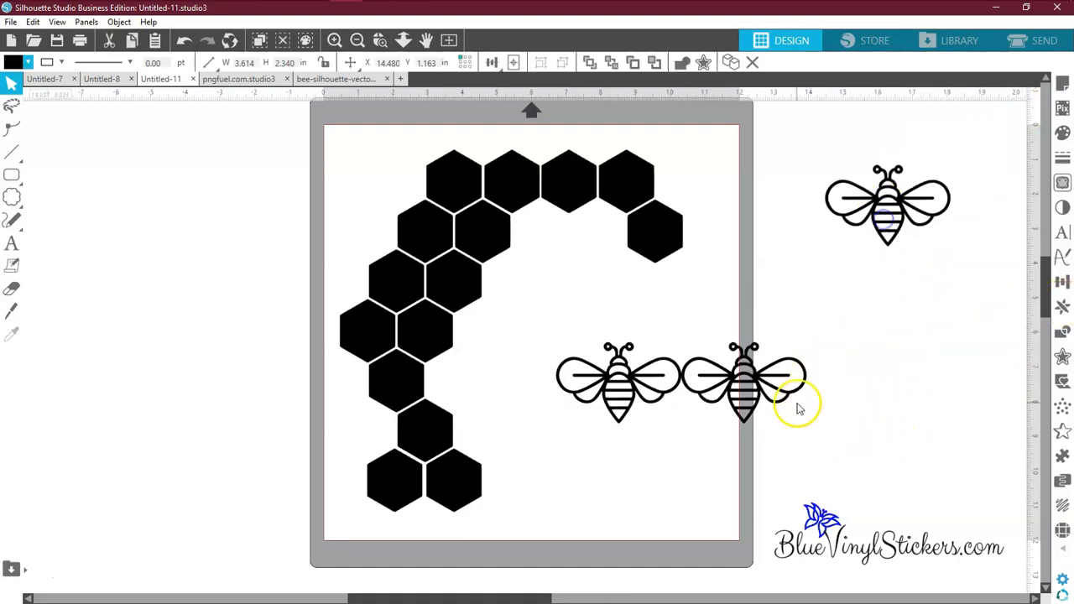
{"action": "left_click", "coordinate": [797, 407]}
{"action": "mouse_move", "coordinate": [772, 395]}
{"action": "left_mouse_down"}
{"action": "mouse_move", "coordinate": [865, 360]}
{"action": "mouse_move", "coordinate": [811, 365]}
{"action": "mouse_move", "coordinate": [780, 397]}
{"action": "left_mouse_up"}
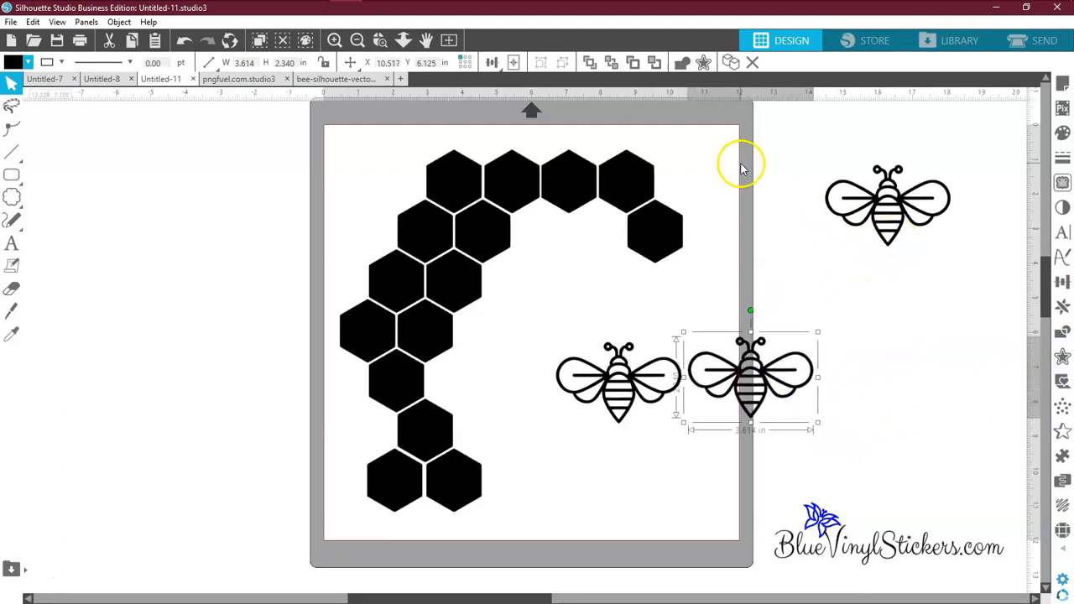
{"action": "left_click", "coordinate": [184, 41]}
{"action": "left_click", "coordinate": [184, 40]}
{"action": "left_click", "coordinate": [183, 40]}
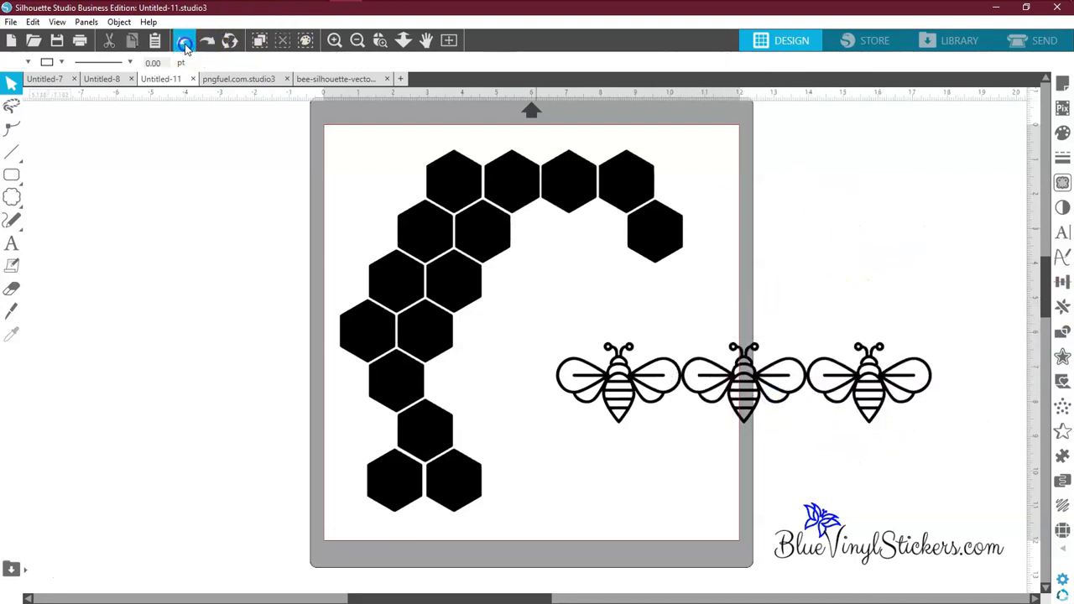
Step: Enlarge the three bees together to about 3.74 by 2.42 in each, and move two of them apart beside the mat
{"action": "left_click_drag", "start_coordinate": [549, 312], "coordinate": [951, 436]}
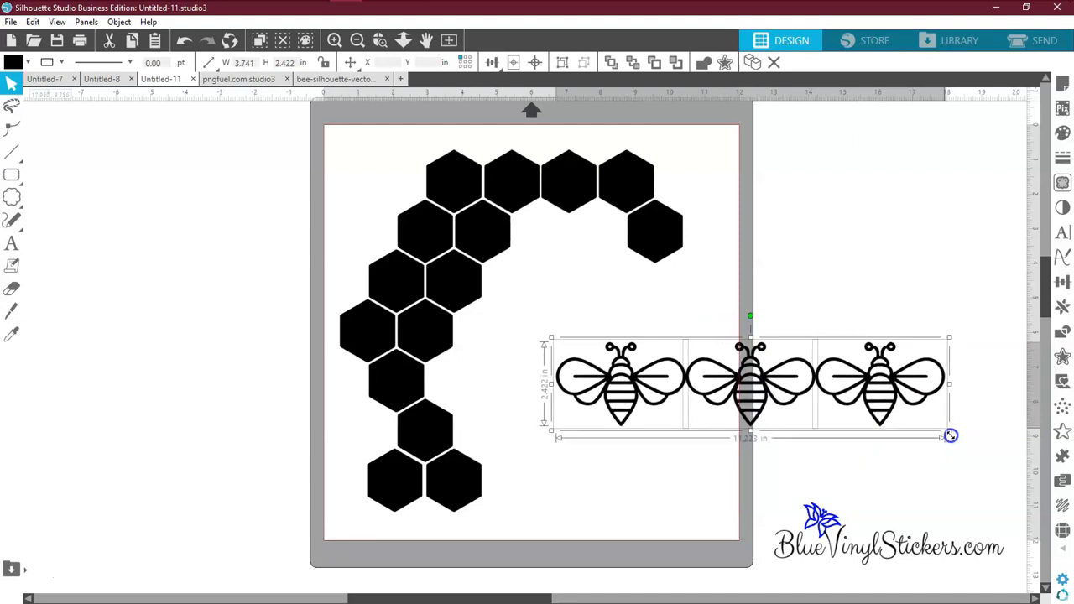
{"action": "left_click", "coordinate": [852, 260]}
{"action": "left_click_drag", "start_coordinate": [778, 393], "coordinate": [846, 257]}
{"action": "left_click_drag", "start_coordinate": [889, 410], "coordinate": [892, 381]}
Step: Arrange the three bees inside the honeycomb border, tilting the lower-left bee counterclockwise and the lower-right bee clockwise
{"action": "left_click_drag", "start_coordinate": [648, 392], "coordinate": [563, 407]}
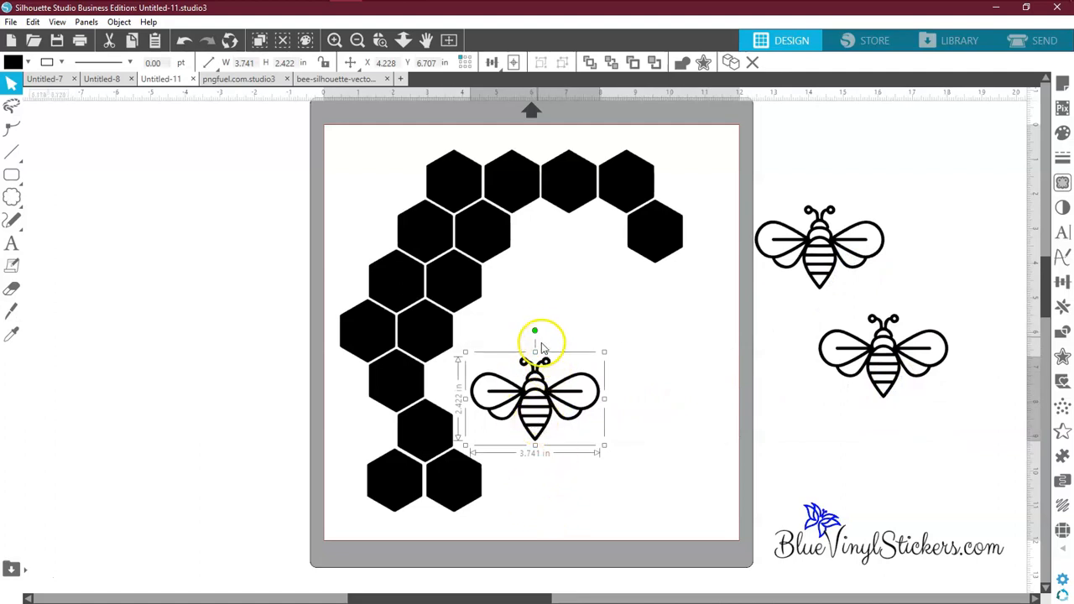
{"action": "left_click_drag", "start_coordinate": [535, 330], "coordinate": [487, 334]}
{"action": "left_click_drag", "start_coordinate": [520, 408], "coordinate": [504, 381]}
{"action": "left_click_drag", "start_coordinate": [825, 293], "coordinate": [577, 323]}
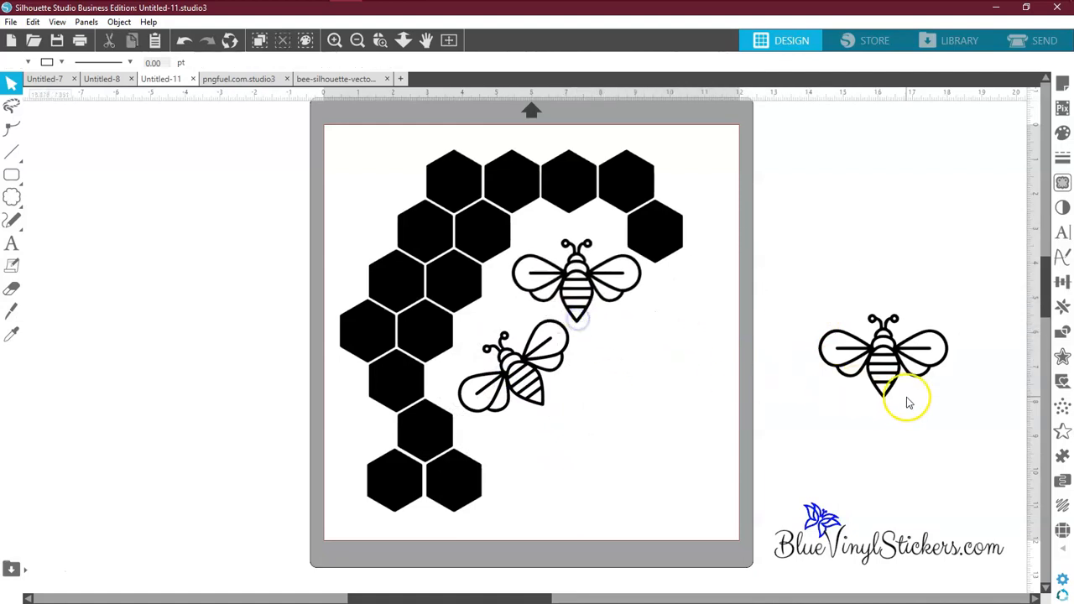
{"action": "left_click_drag", "start_coordinate": [871, 391], "coordinate": [695, 362]}
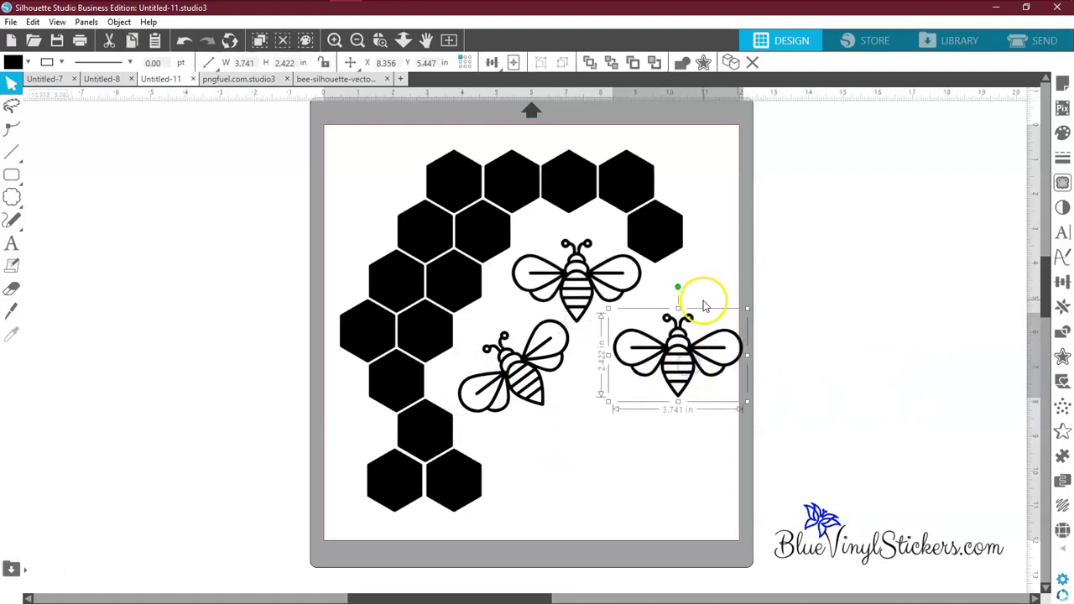
{"action": "left_click_drag", "start_coordinate": [678, 287], "coordinate": [696, 292]}
{"action": "left_click_drag", "start_coordinate": [694, 367], "coordinate": [679, 395]}
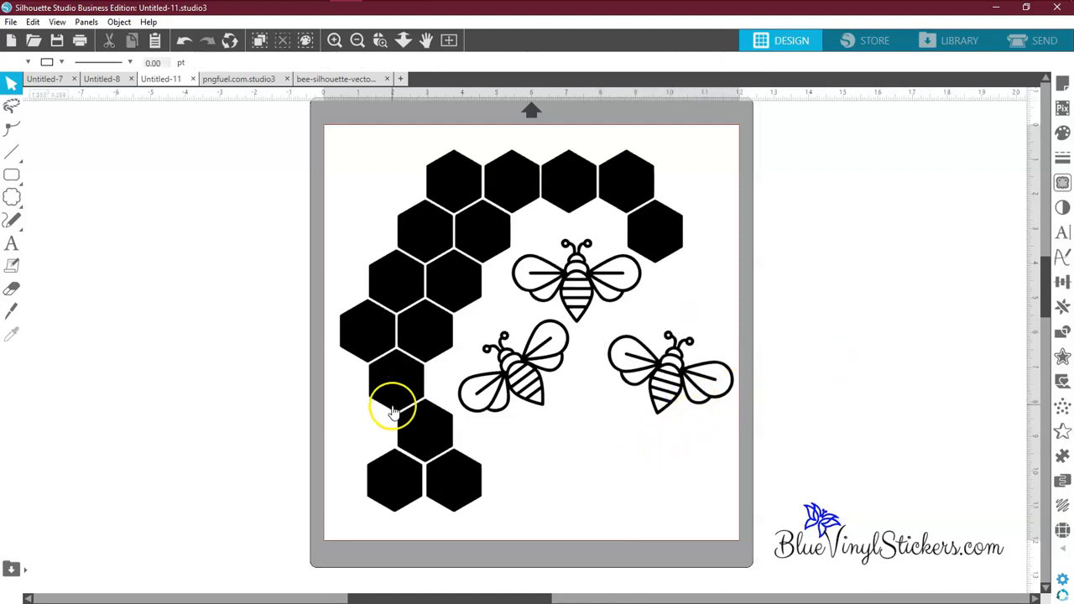
Step: Add the text "SAVE THE BEES" below the bees, right of the honeycomb's lower end
{"action": "left_click", "coordinate": [11, 244]}
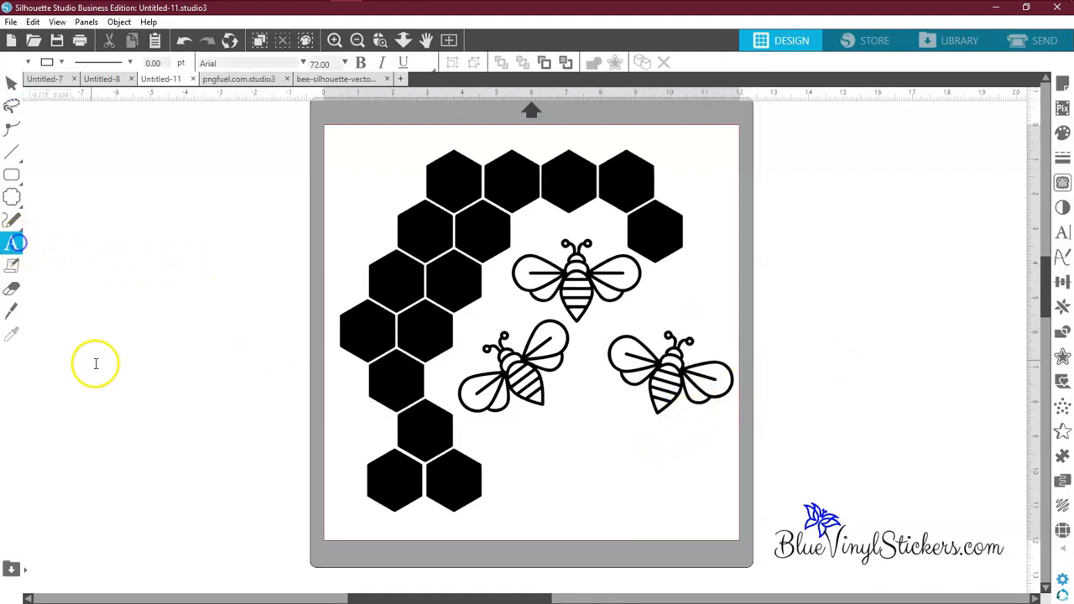
{"action": "left_click", "coordinate": [532, 463]}
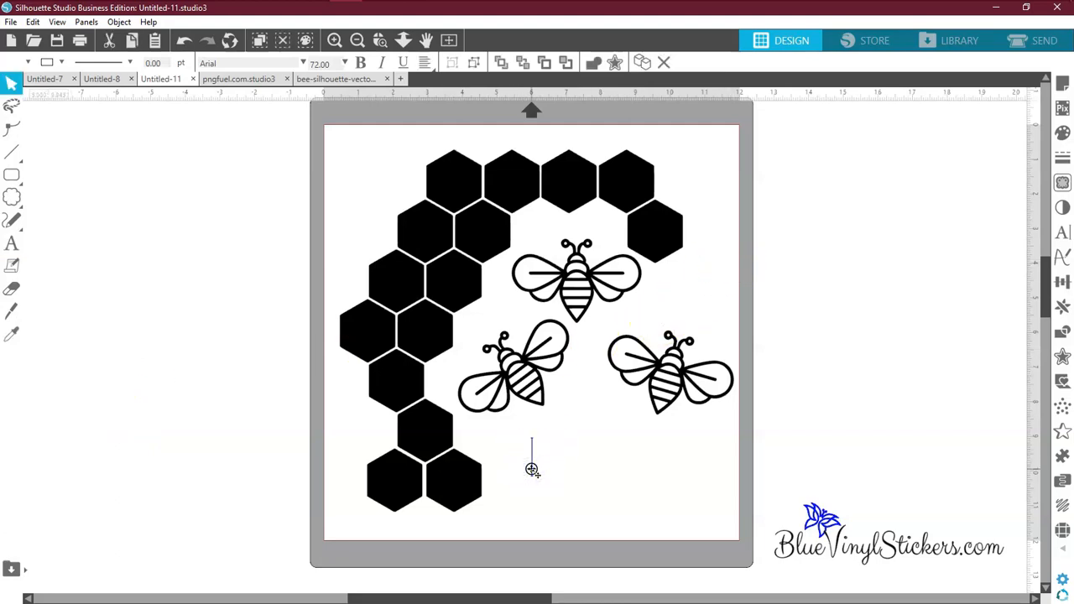
{"action": "type", "text": "SAVE"}
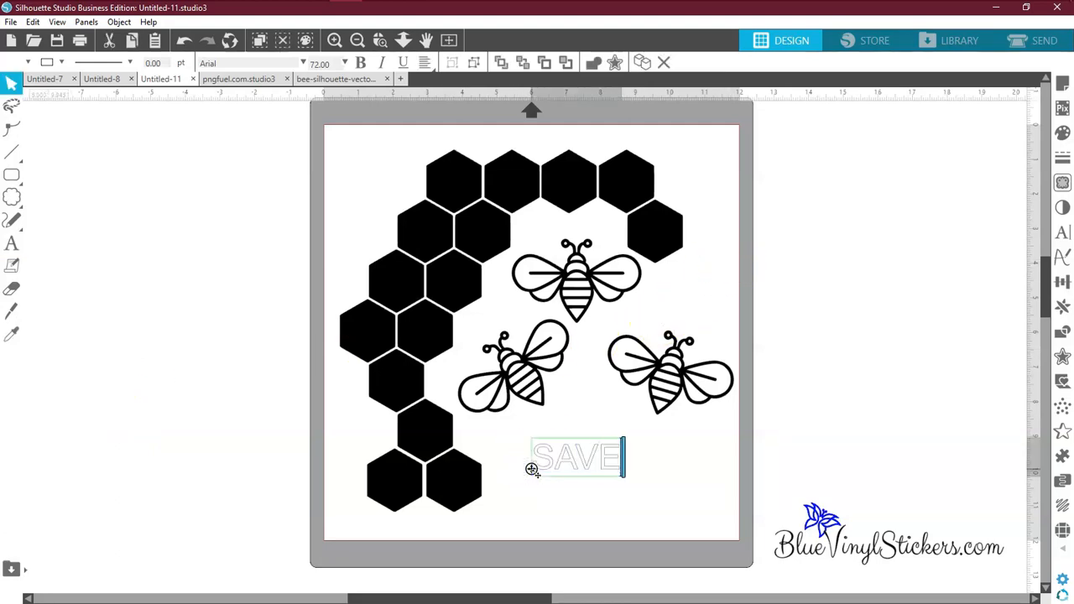
{"action": "type", "text": " THE BEES"}
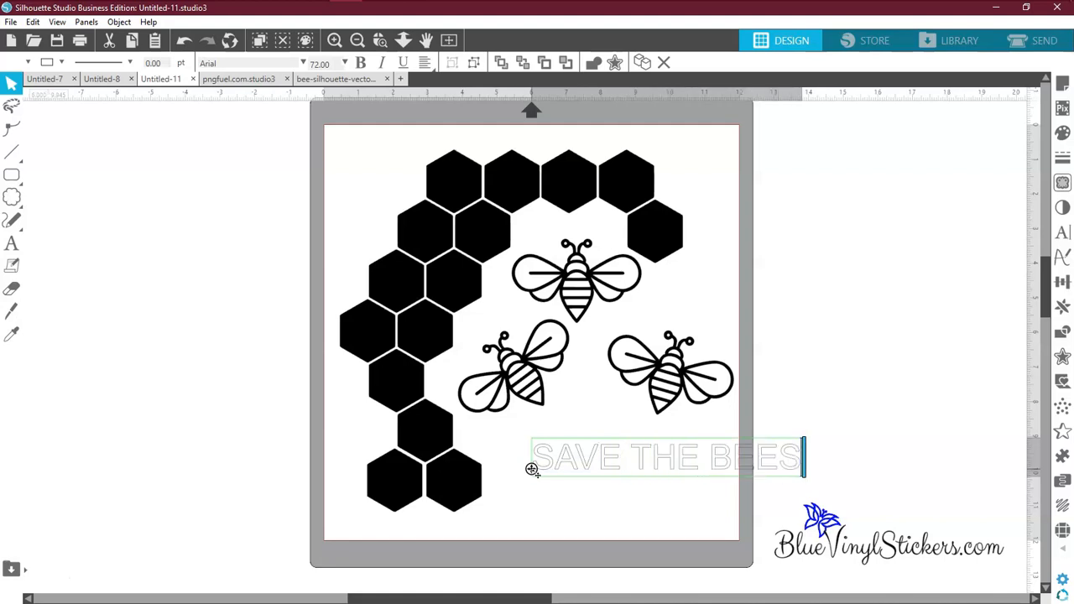
{"action": "left_click", "coordinate": [593, 501]}
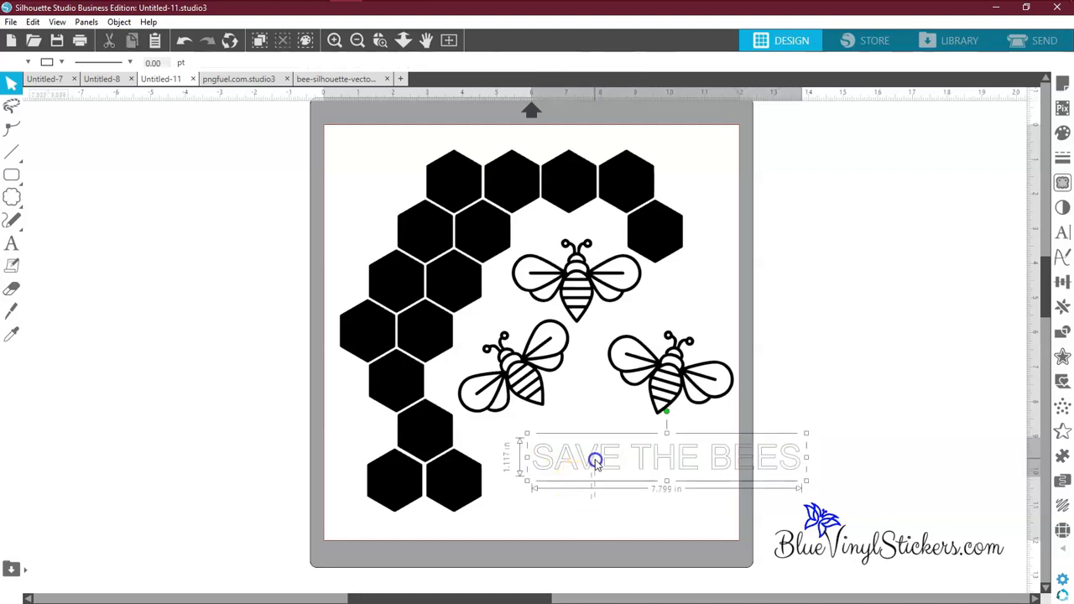
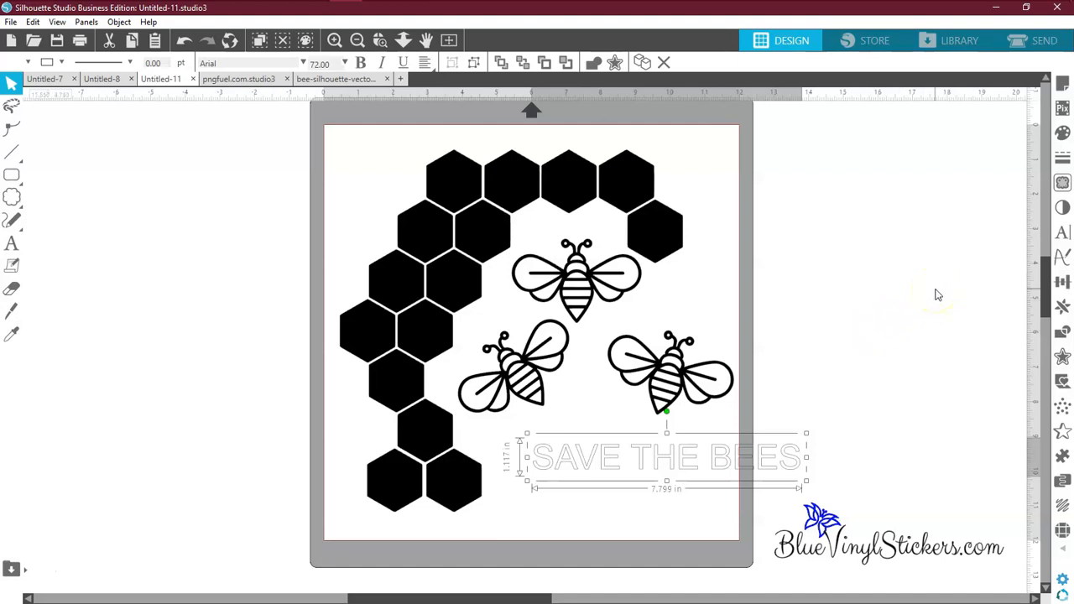
Step: Set the text's font to Eskimo Kiss, enlarge it to about 8.71 in wide, and shift it slightly toward the honeycomb
{"action": "left_click", "coordinate": [1061, 236]}
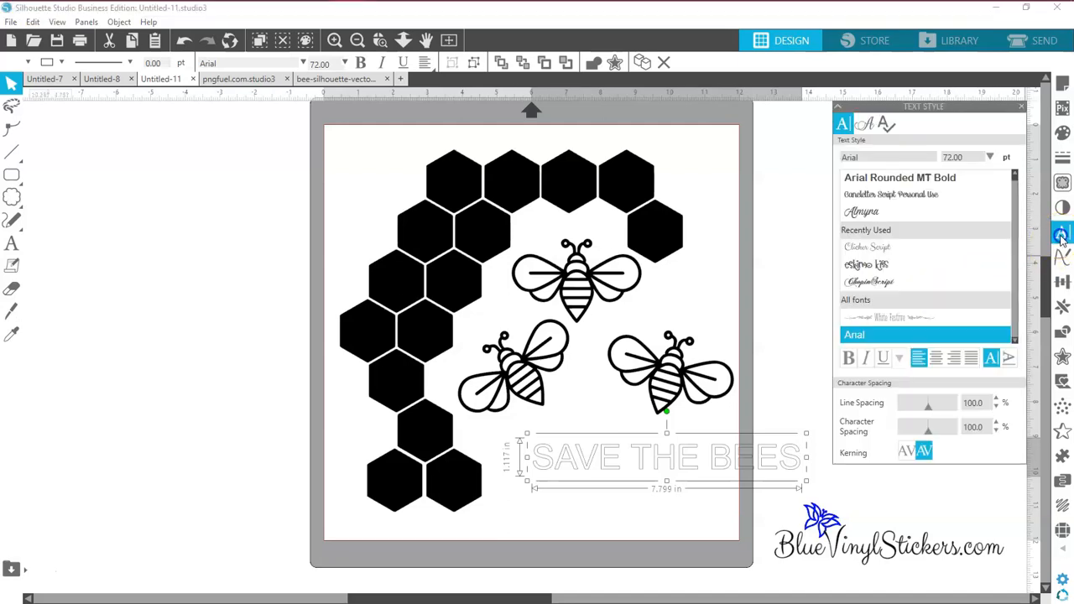
{"action": "left_click", "coordinate": [876, 267]}
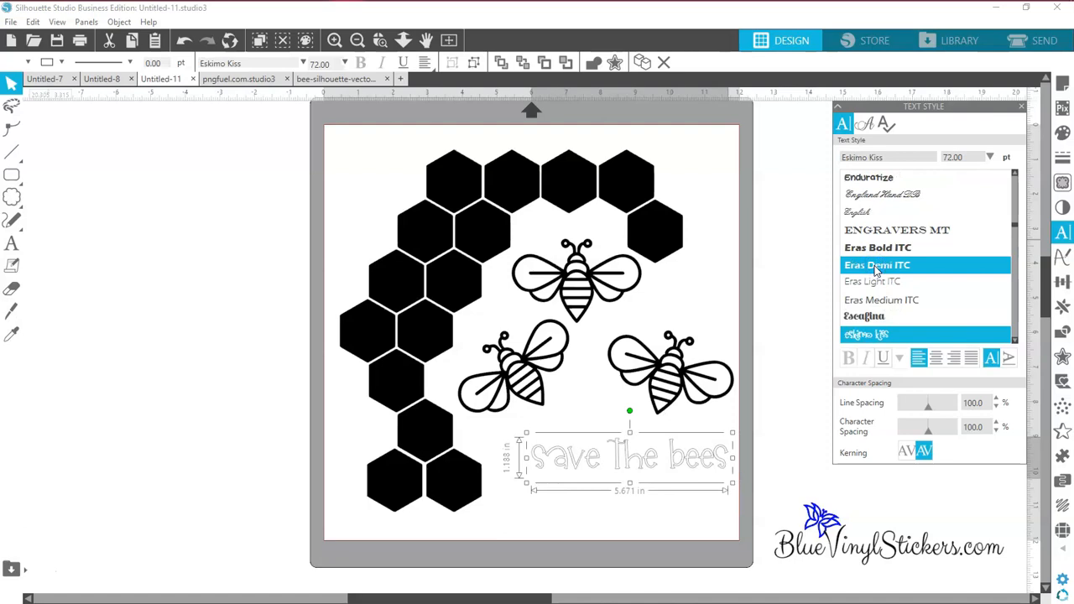
{"action": "scroll", "coordinate": [877, 270], "scroll_direction": "down", "scroll_amount": 1}
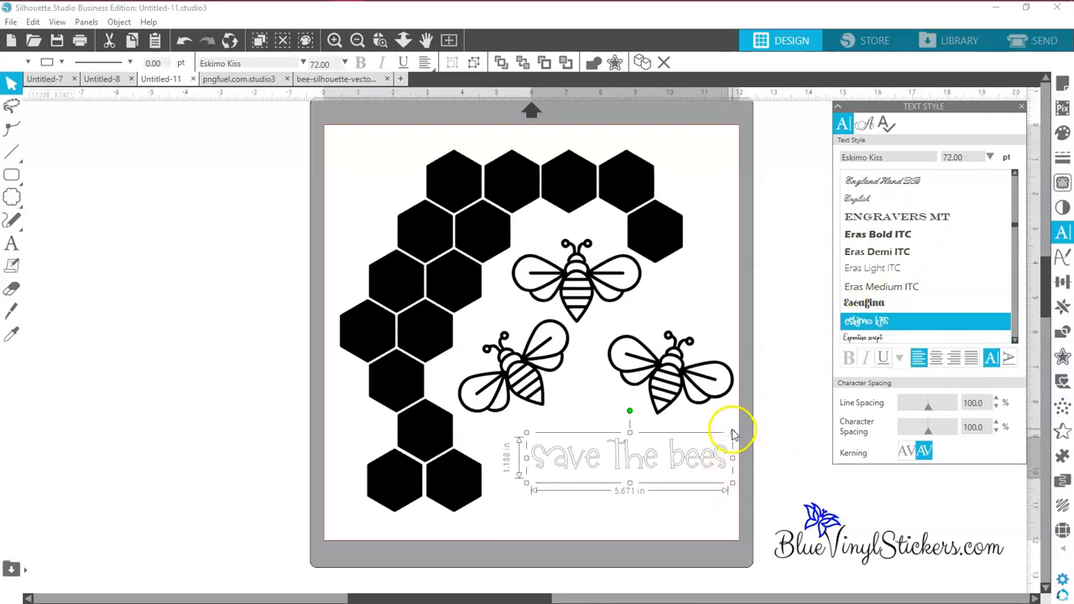
{"action": "left_click_drag", "start_coordinate": [731, 432], "coordinate": [831, 386]}
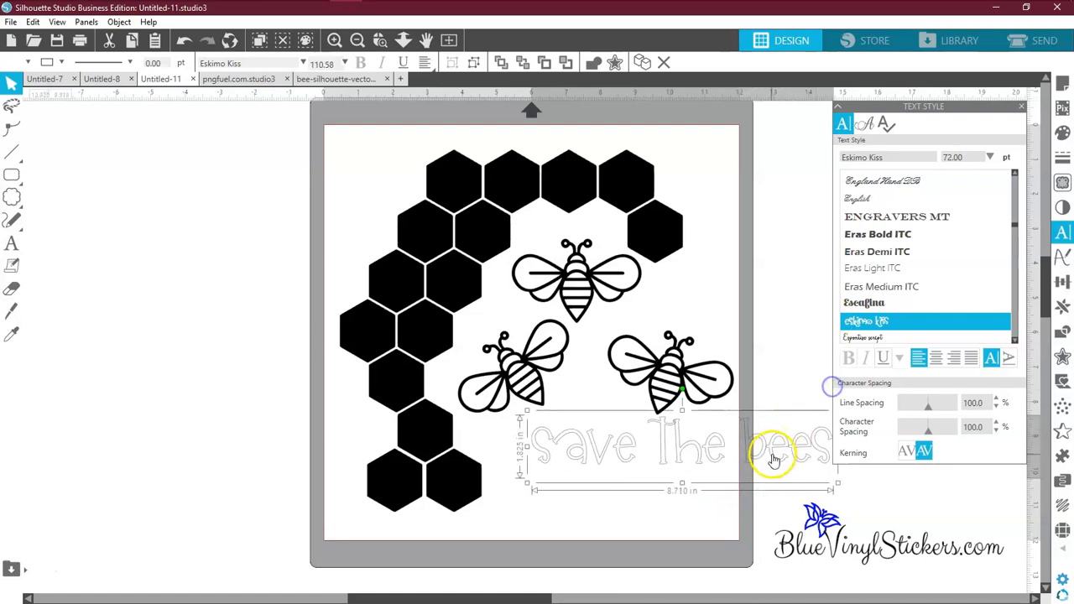
{"action": "left_click_drag", "start_coordinate": [746, 464], "coordinate": [743, 468]}
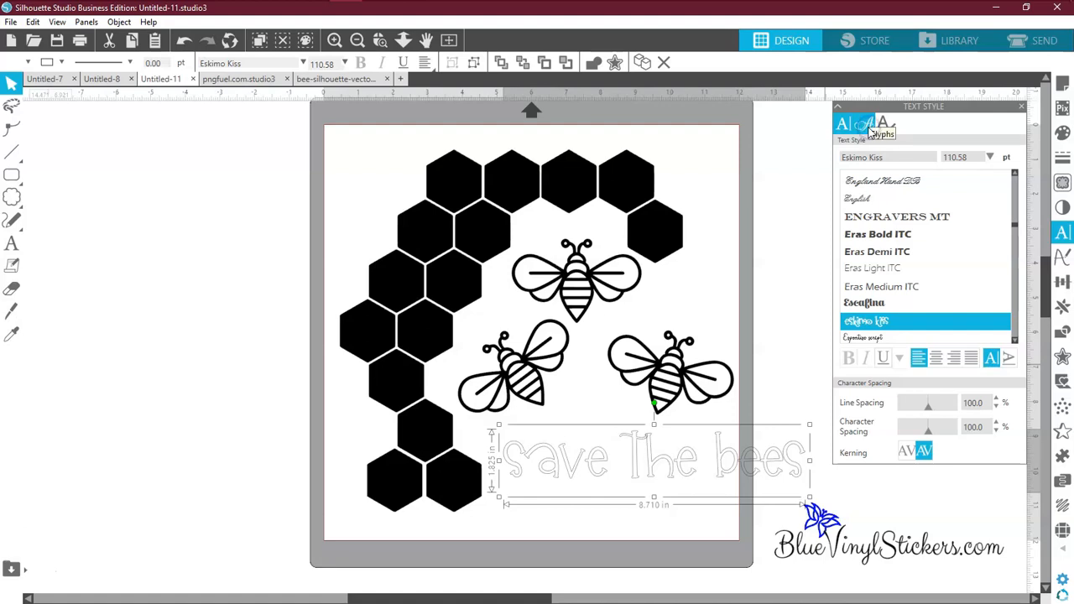
Step: Examine the Eskimo Kiss font's glyphs for decorative symbols and alternate letter styles
{"action": "left_click", "coordinate": [871, 126]}
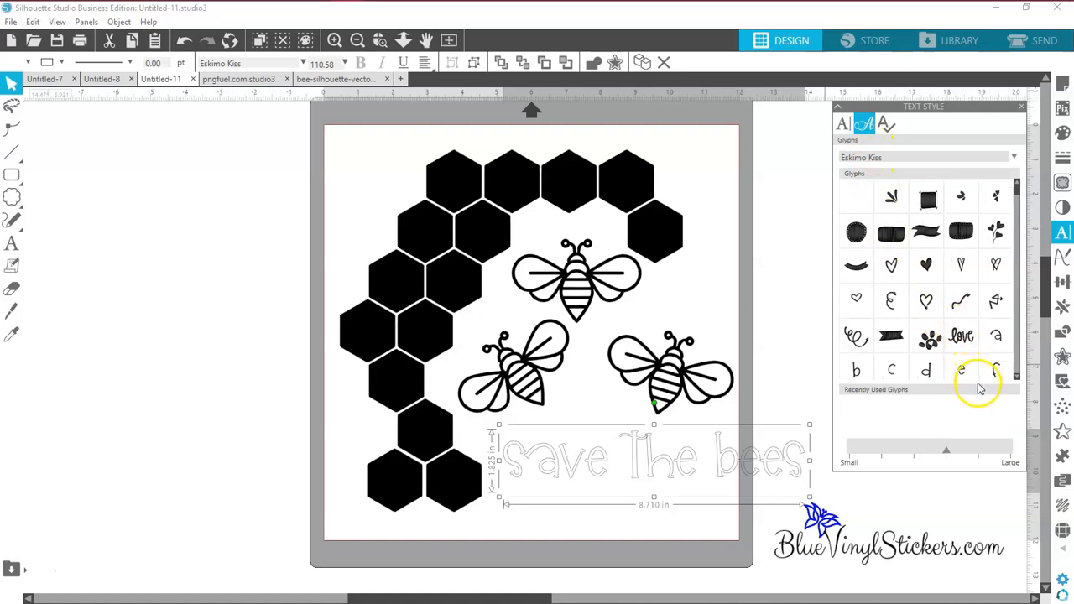
{"action": "mouse_move", "coordinate": [1016, 383]}
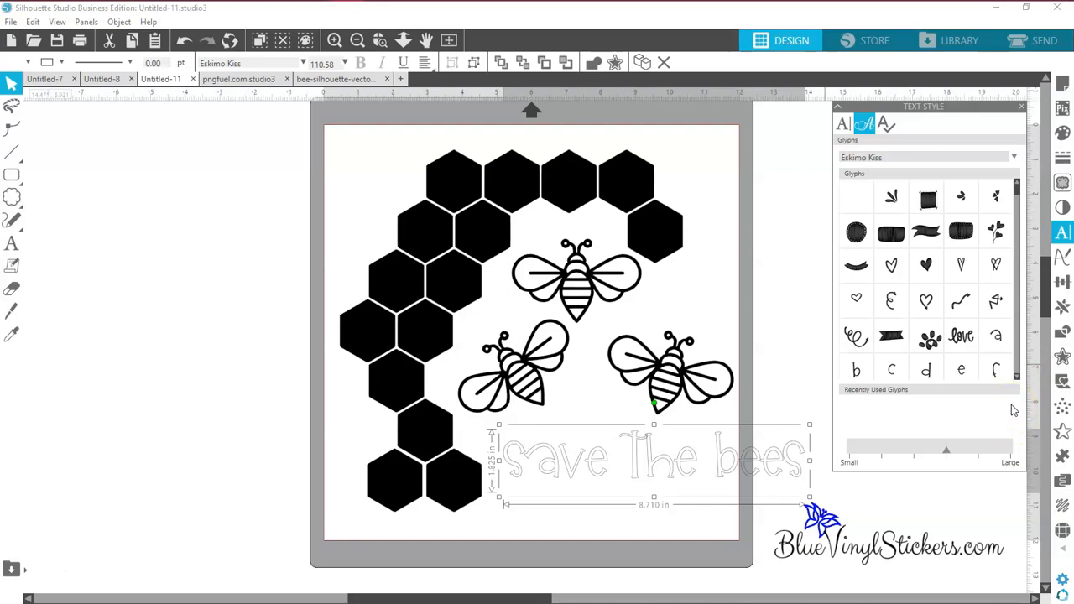
{"action": "left_click", "coordinate": [1017, 377]}
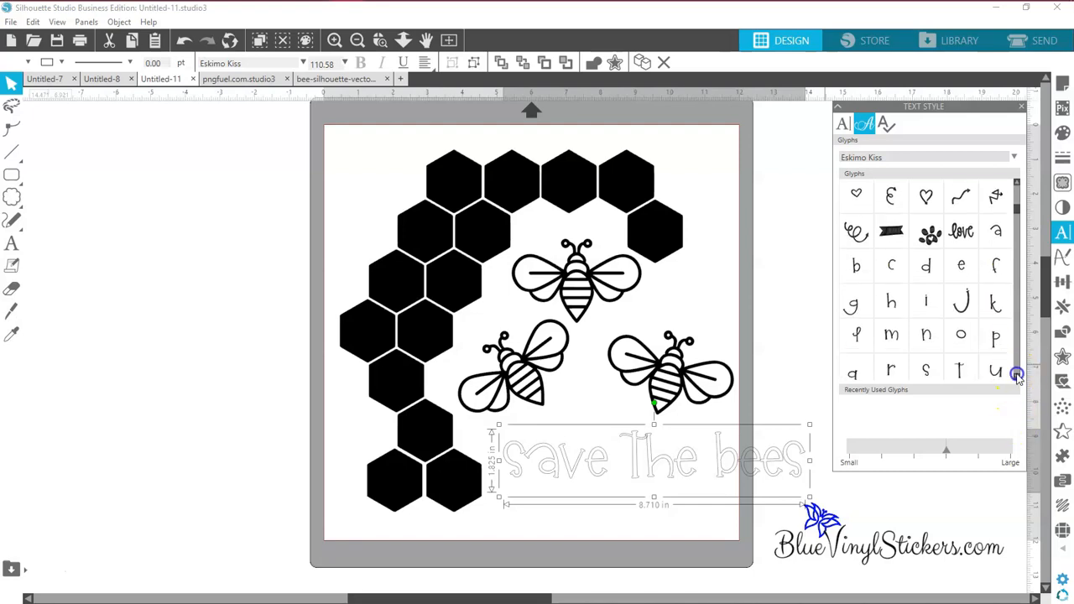
{"action": "left_click", "coordinate": [1017, 378]}
{"action": "left_click", "coordinate": [1017, 378]}
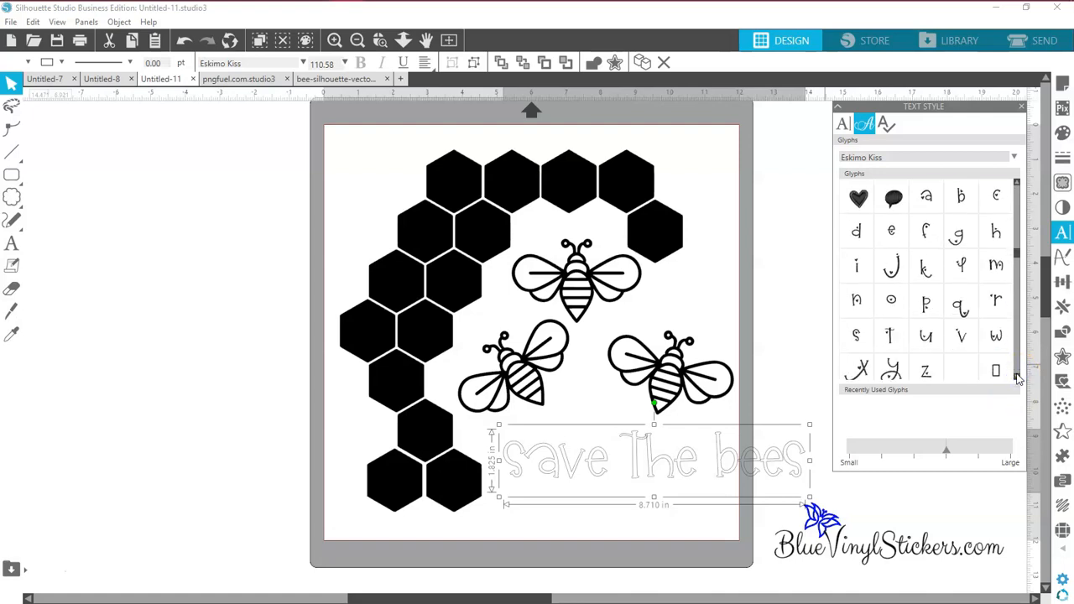
{"action": "left_click", "coordinate": [1017, 377]}
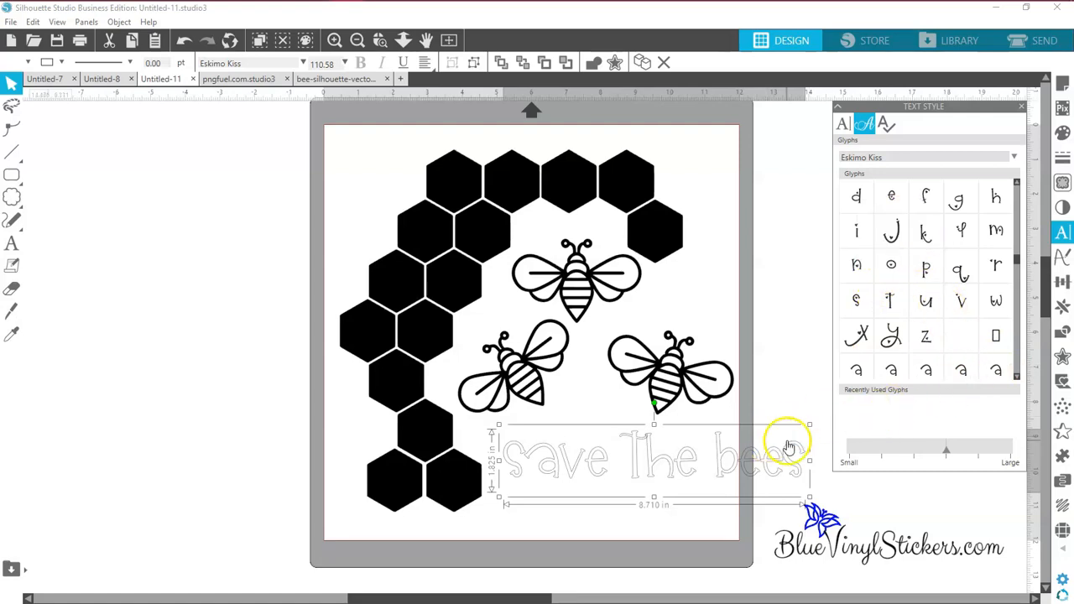
{"action": "left_click", "coordinate": [1017, 377]}
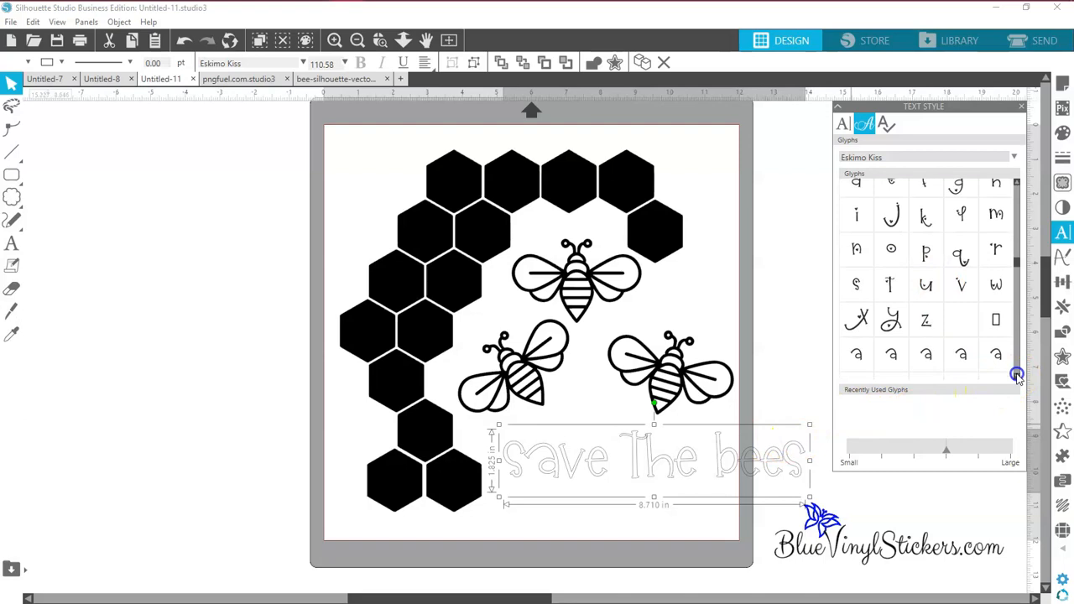
{"action": "left_click", "coordinate": [1017, 377]}
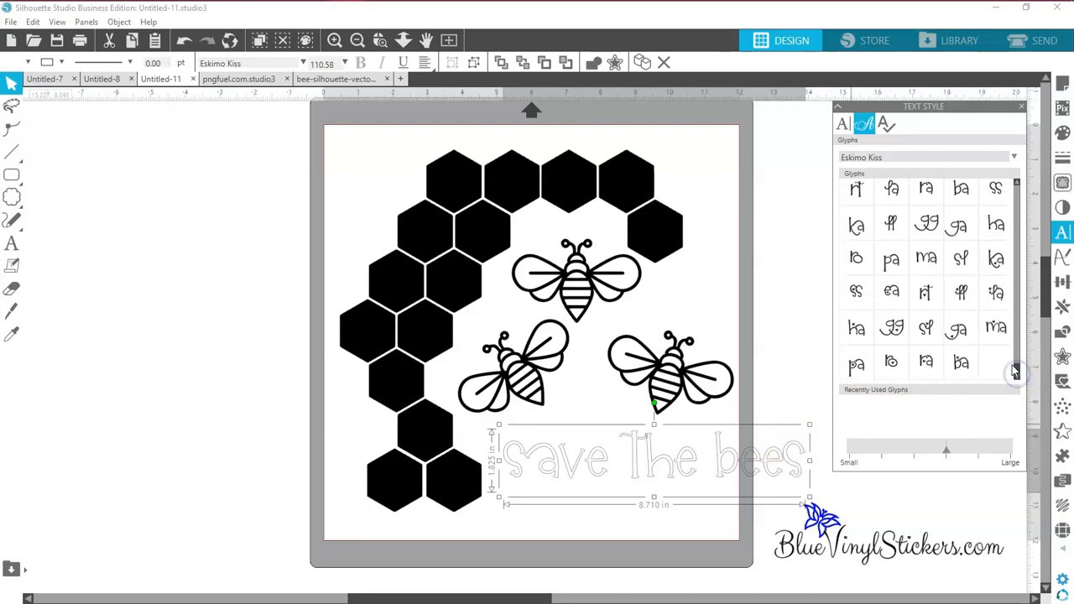
{"action": "left_click_drag", "start_coordinate": [1018, 374], "coordinate": [1018, 249]}
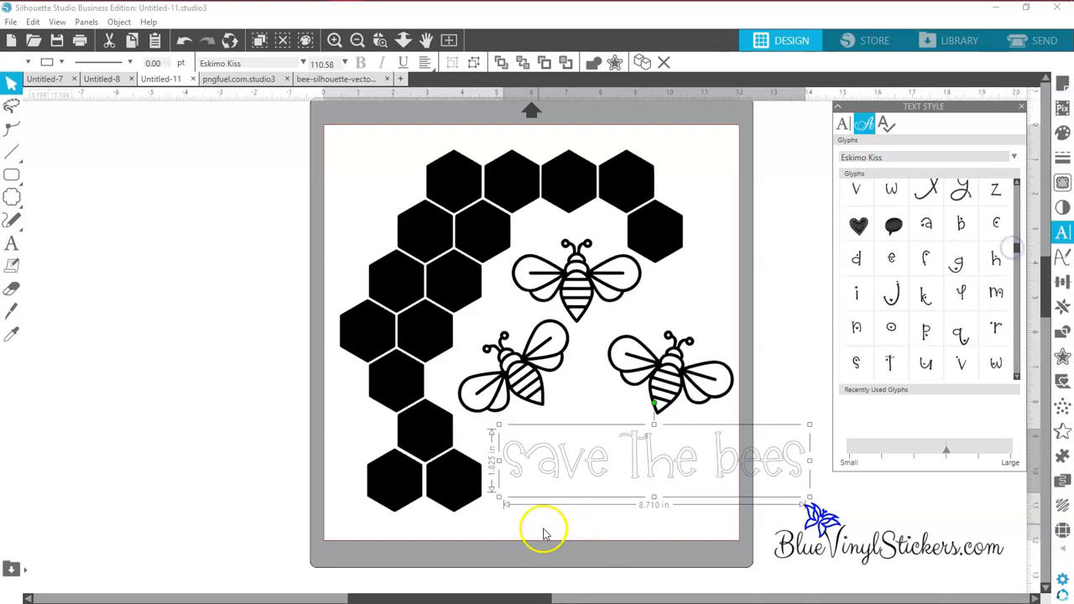
Step: Retype the text below the bees as "save the bees" in lowercase to use the font's heart-decorated letters
{"action": "double_click", "coordinate": [550, 468]}
{"action": "left_click_drag", "start_coordinate": [541, 464], "coordinate": [798, 471]}
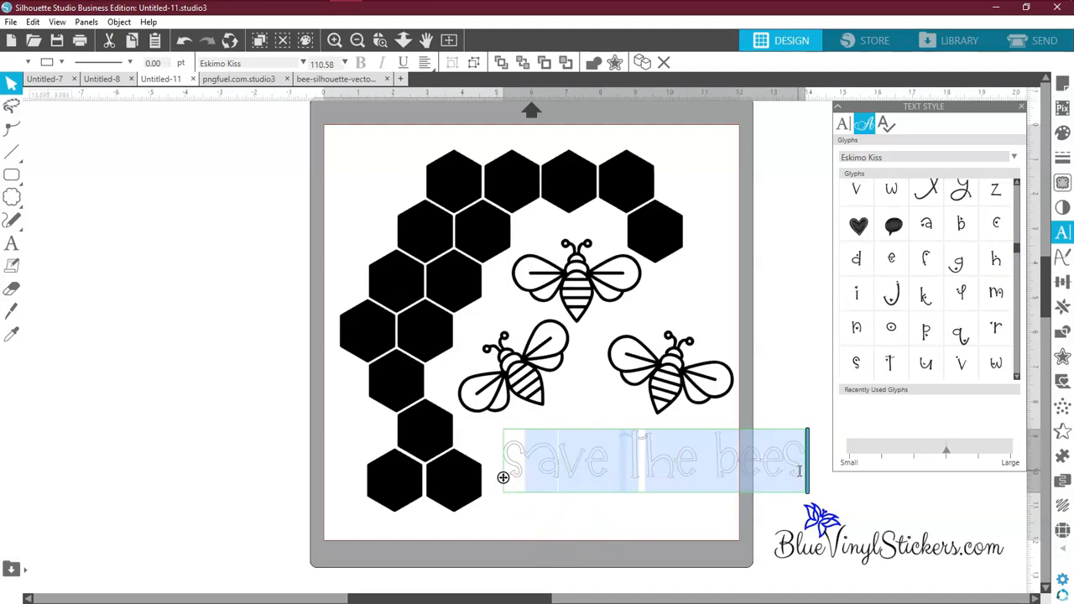
{"action": "type", "text": "ave"}
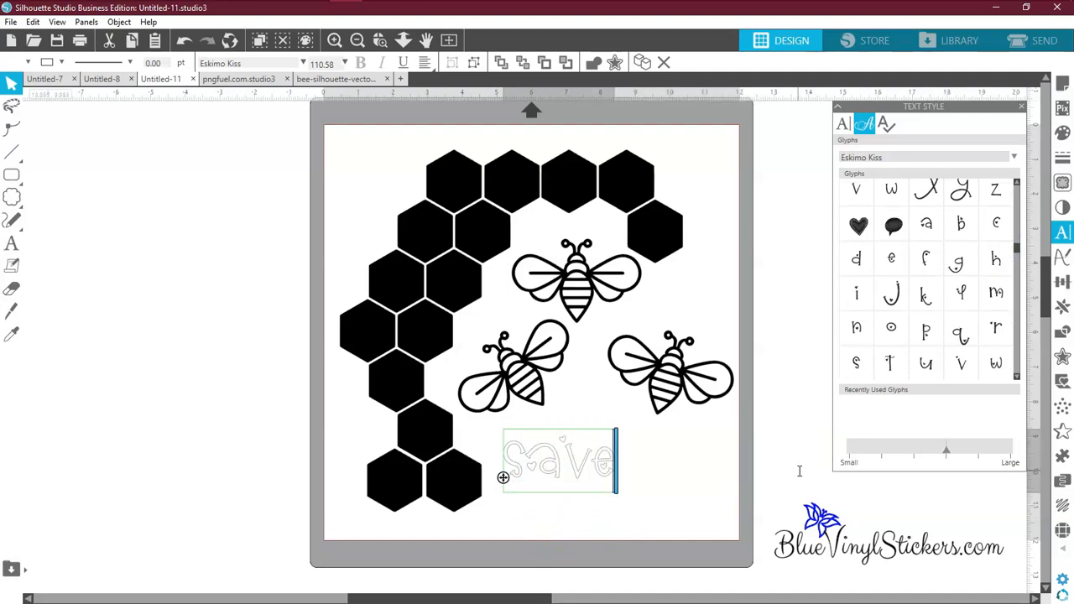
{"action": "type", "text": " Te"}
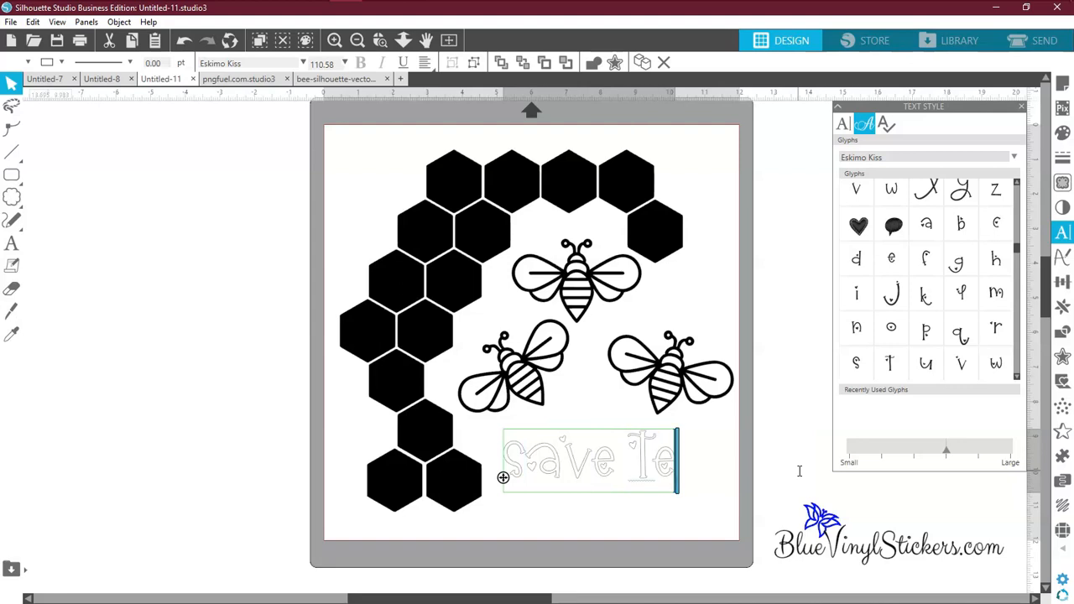
{"action": "key", "text": "BackSpace"}
{"action": "type", "text": "he b"}
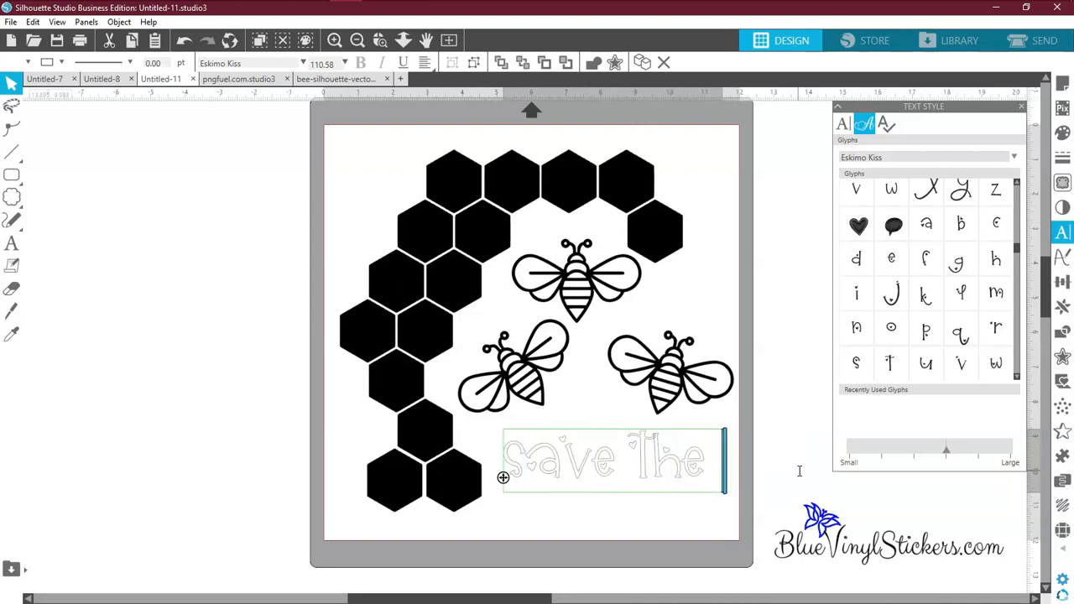
{"action": "type", "text": "ee"}
{"action": "key", "text": "BackSpace"}
{"action": "key", "text": "BackSpace"}
{"action": "key", "text": "BackSpace"}
{"action": "type", "text": "bees"}
{"action": "left_click_drag", "start_coordinate": [526, 463], "coordinate": [511, 464]}
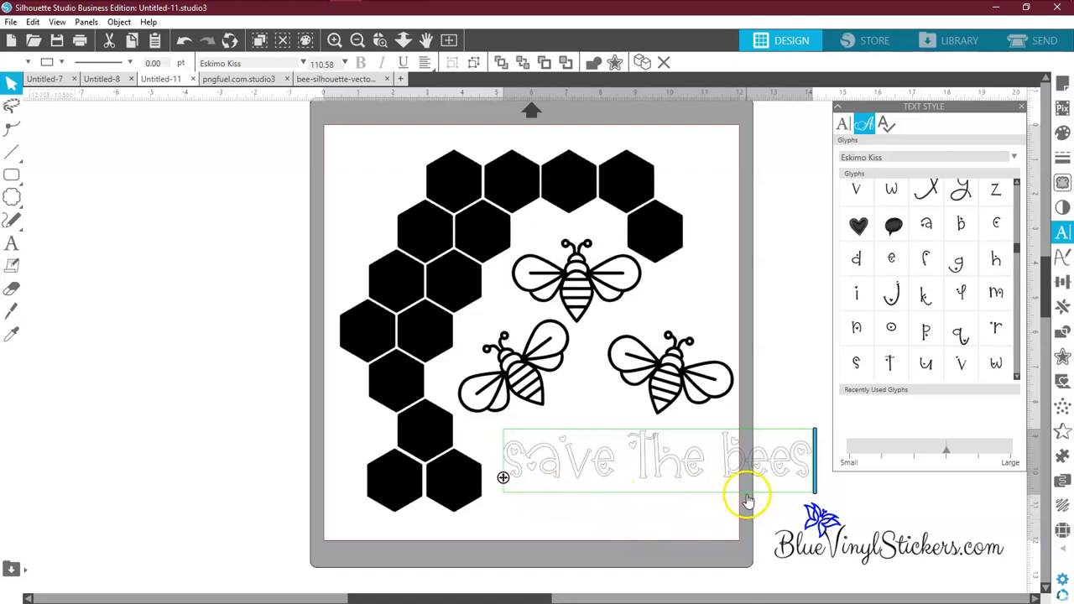
{"action": "left_click", "coordinate": [703, 521]}
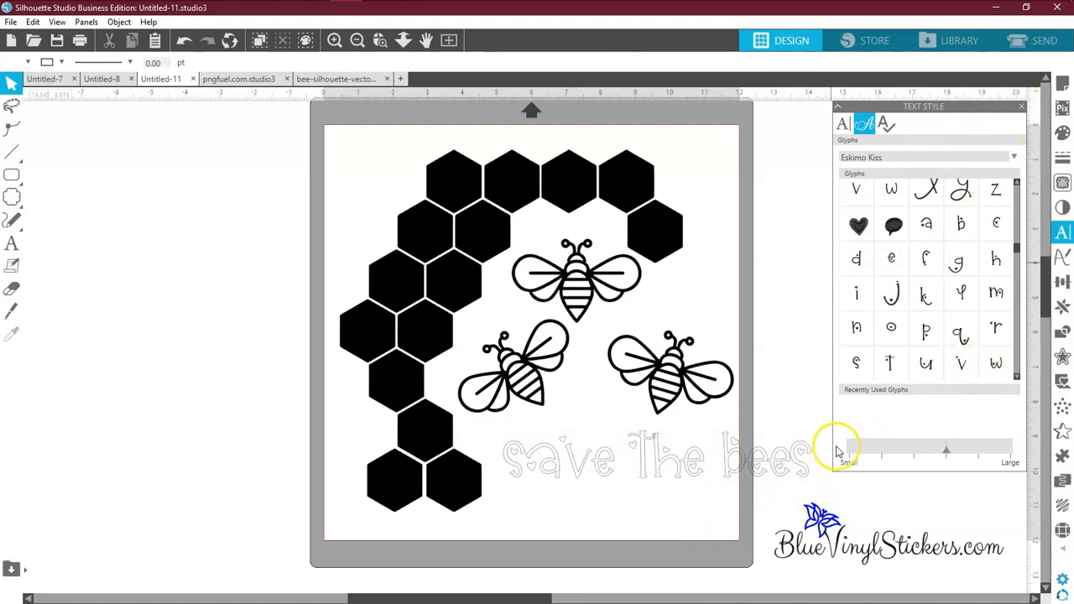
Step: Add the Eskimo Kiss curly arrow glyph as a separate text object beside the page and remove the stray letter before it
{"action": "left_click_drag", "start_coordinate": [1018, 250], "coordinate": [1030, 190]}
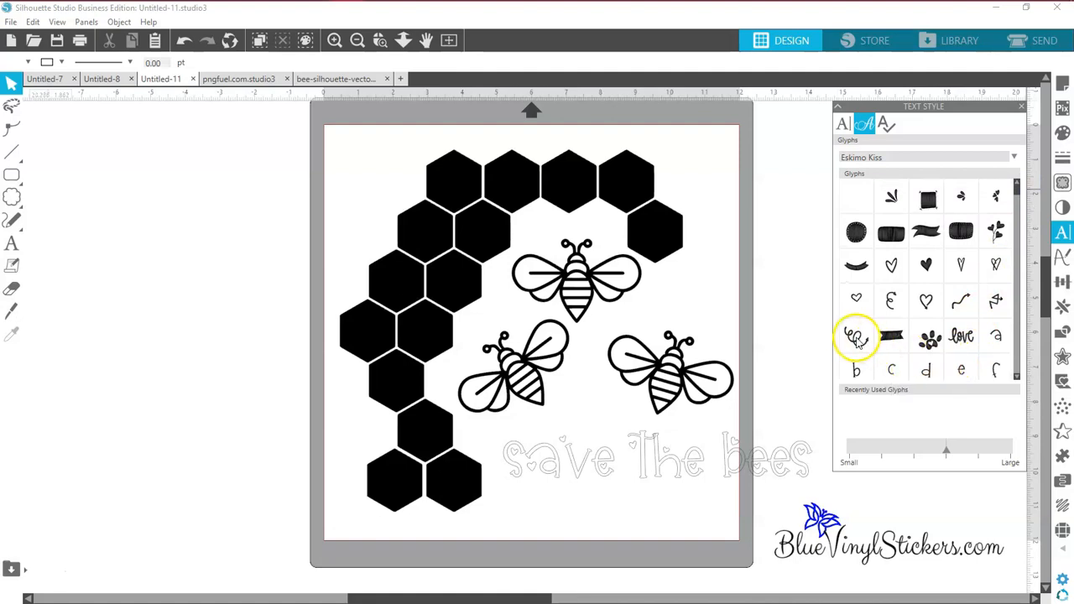
{"action": "mouse_move", "coordinate": [855, 344]}
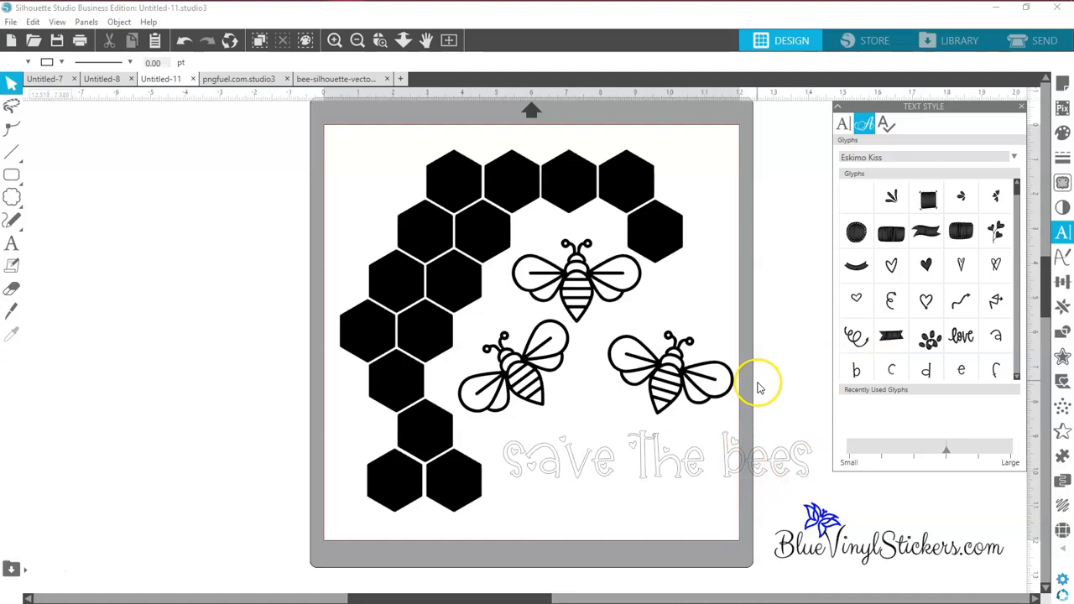
{"action": "left_click", "coordinate": [855, 337]}
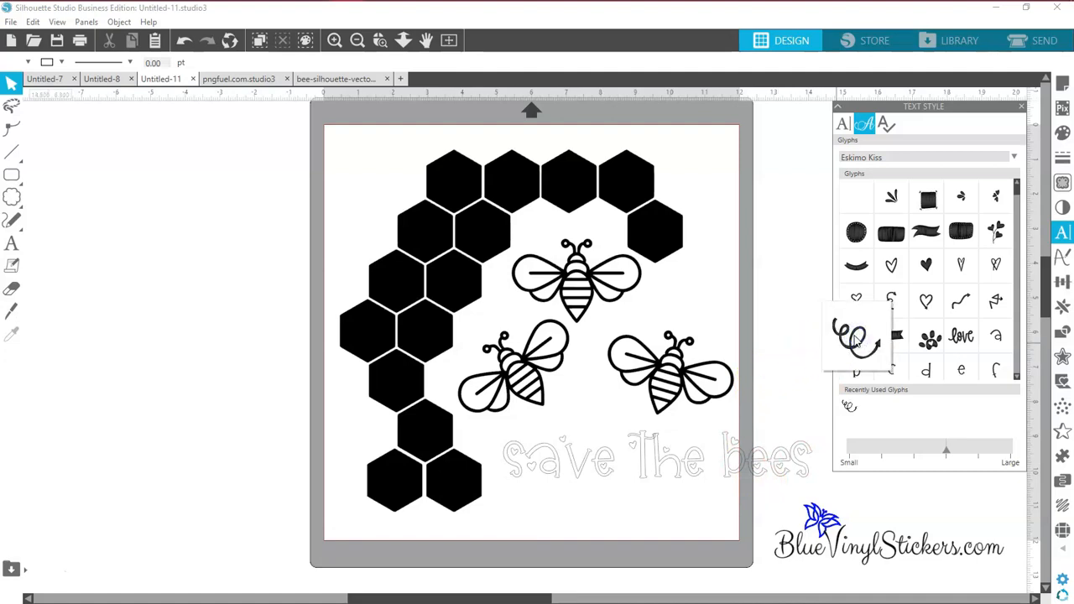
{"action": "left_click", "coordinate": [850, 338]}
{"action": "left_click", "coordinate": [854, 335]}
{"action": "left_click", "coordinate": [776, 308]}
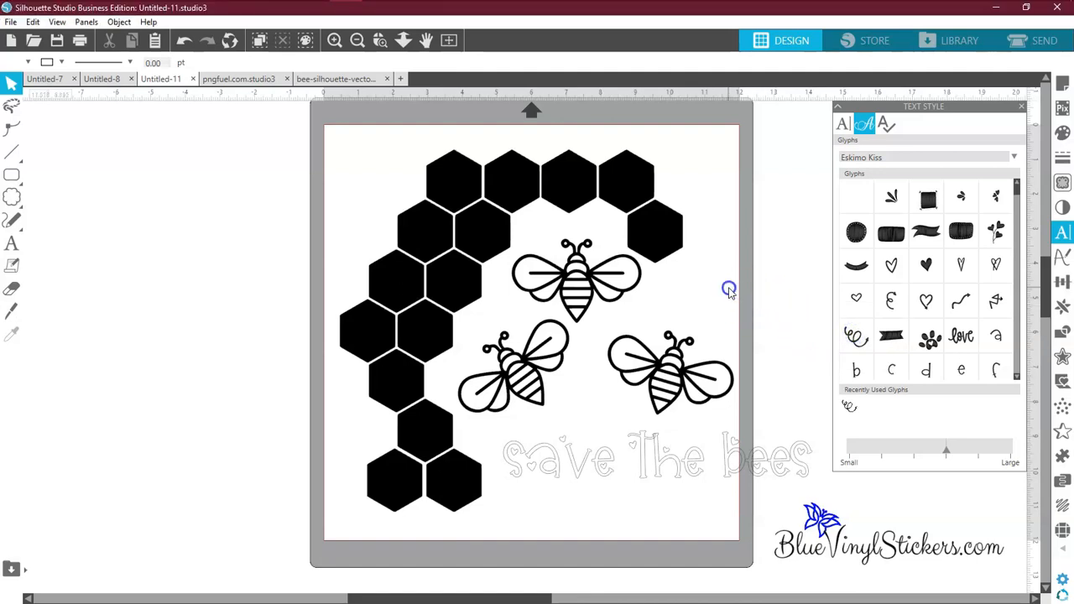
{"action": "left_click", "coordinate": [13, 243]}
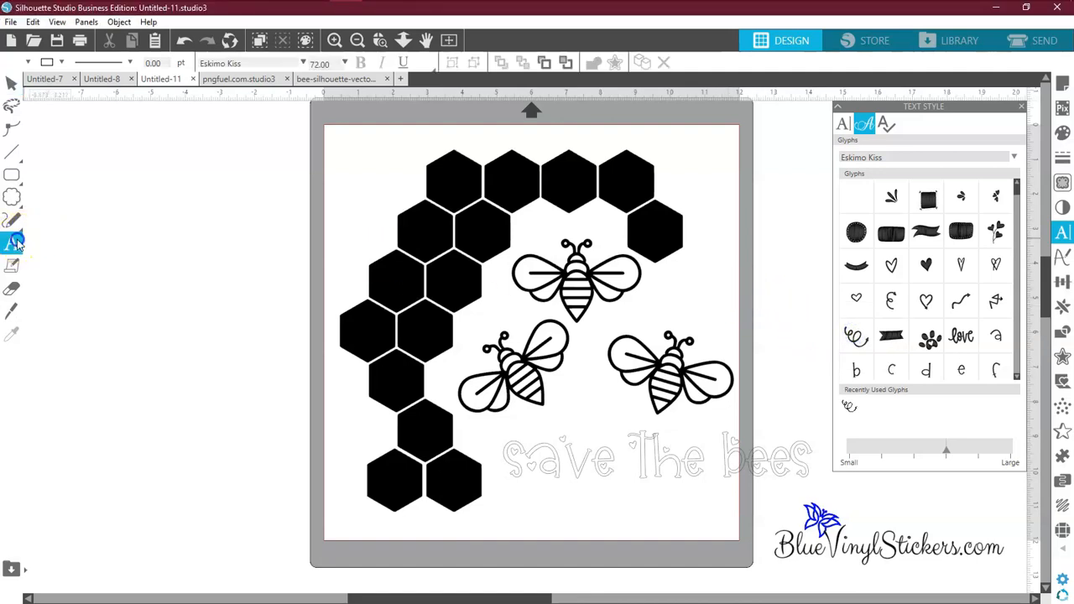
{"action": "left_click", "coordinate": [773, 298]}
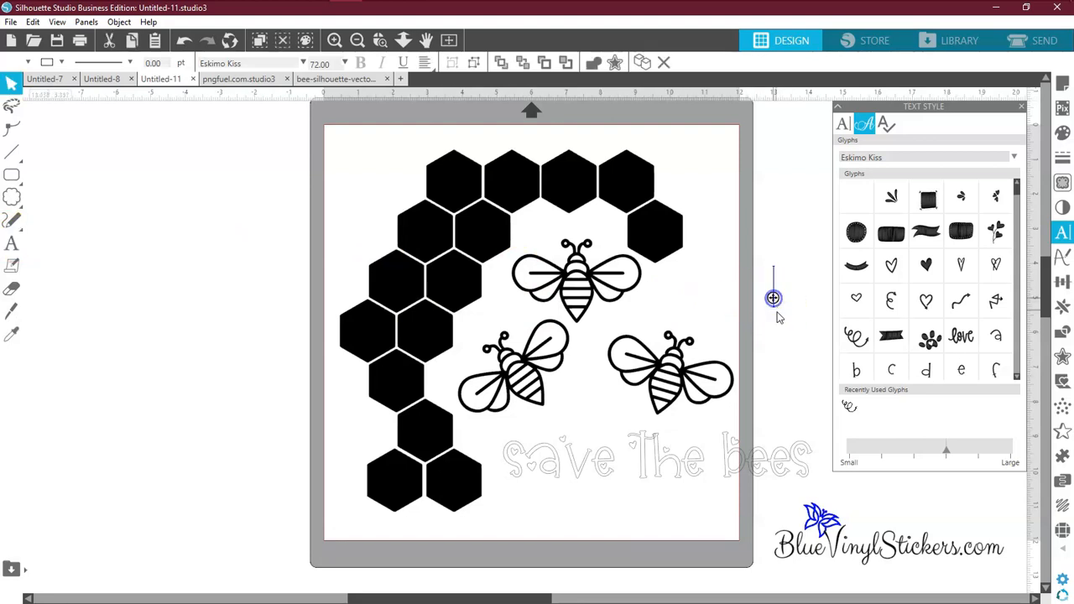
{"action": "left_click", "coordinate": [854, 335]}
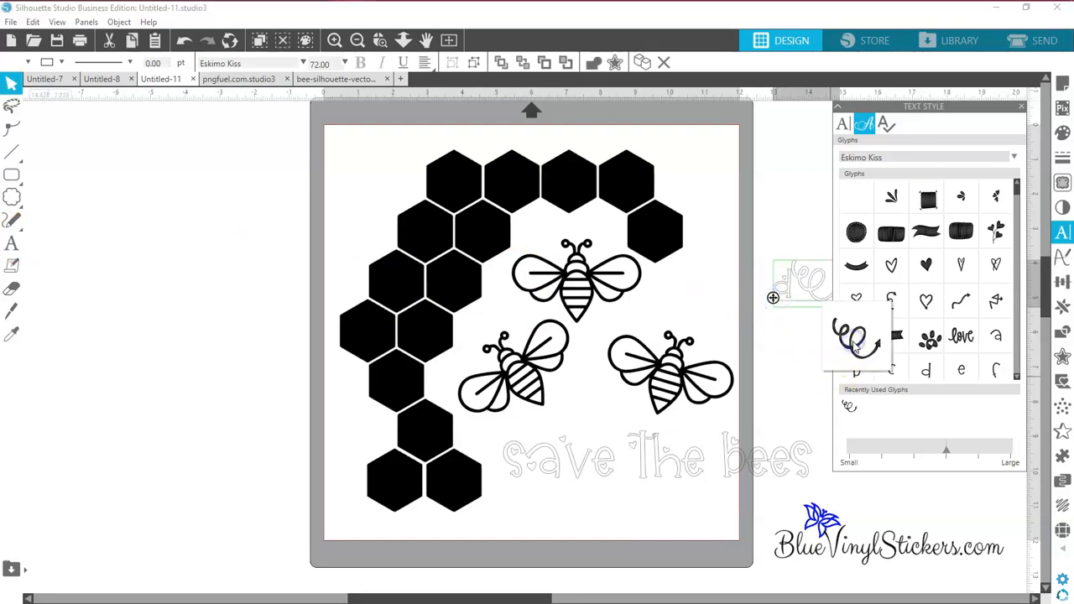
{"action": "left_click_drag", "start_coordinate": [535, 598], "coordinate": [622, 598]}
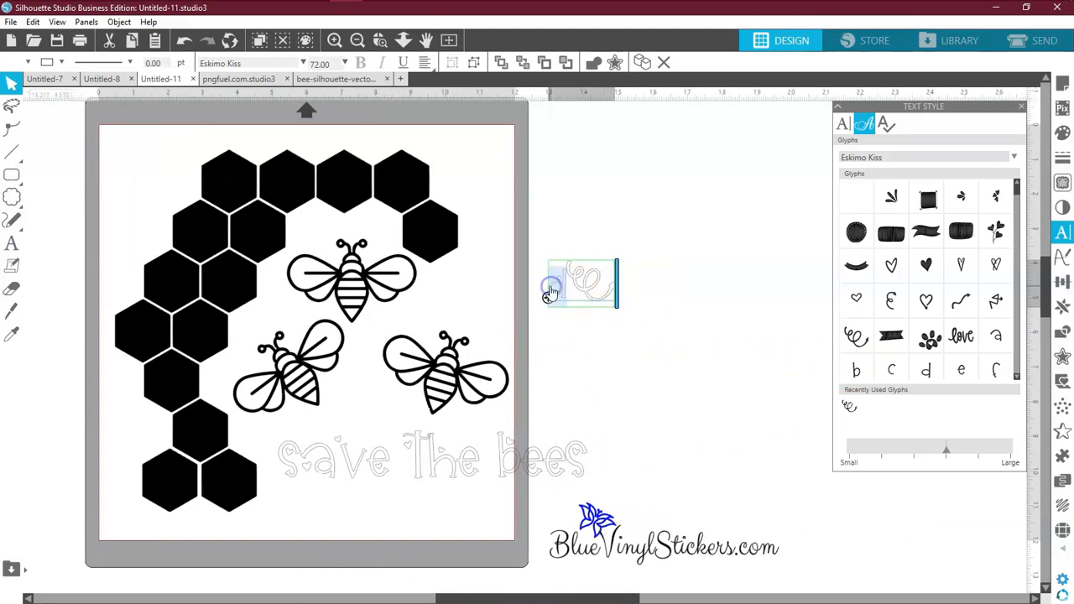
{"action": "key", "text": "Delete"}
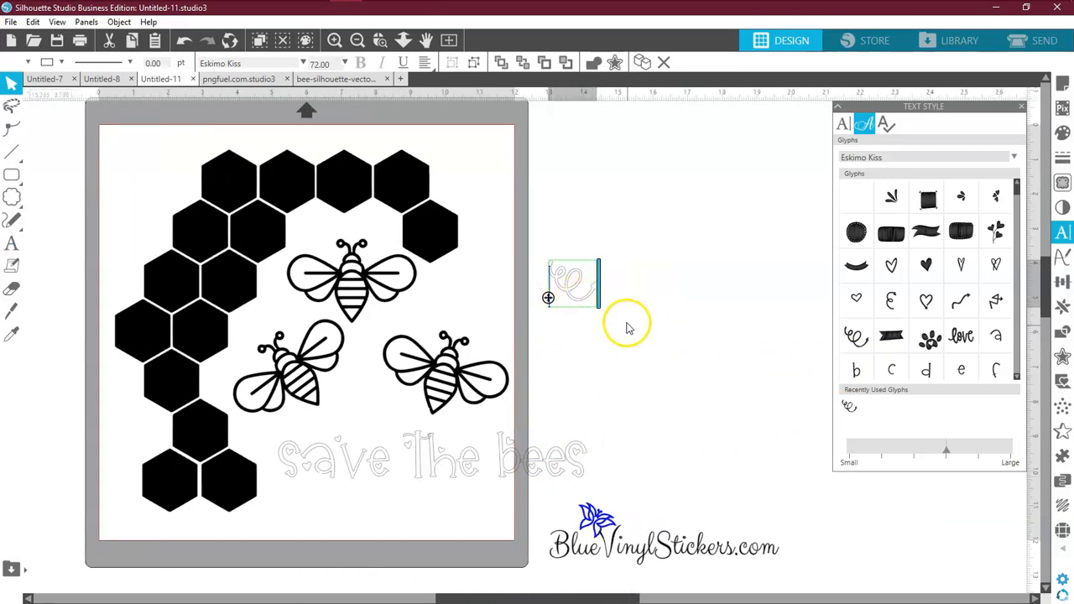
Step: Append the wavy arrow glyph after the curly arrow in the text object beside the page
{"action": "left_click", "coordinate": [597, 295]}
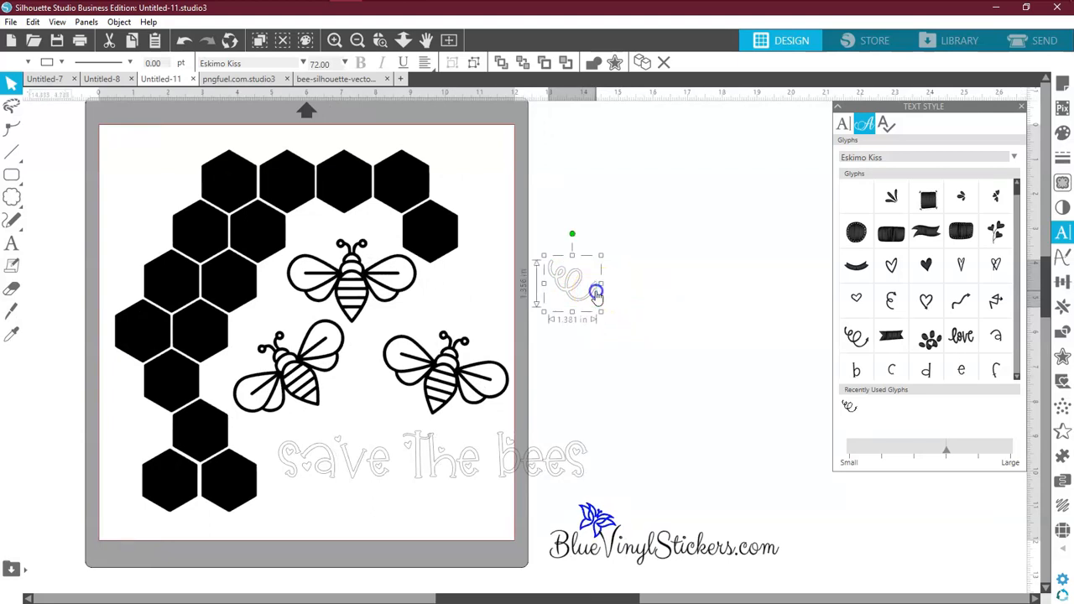
{"action": "double_click", "coordinate": [594, 298]}
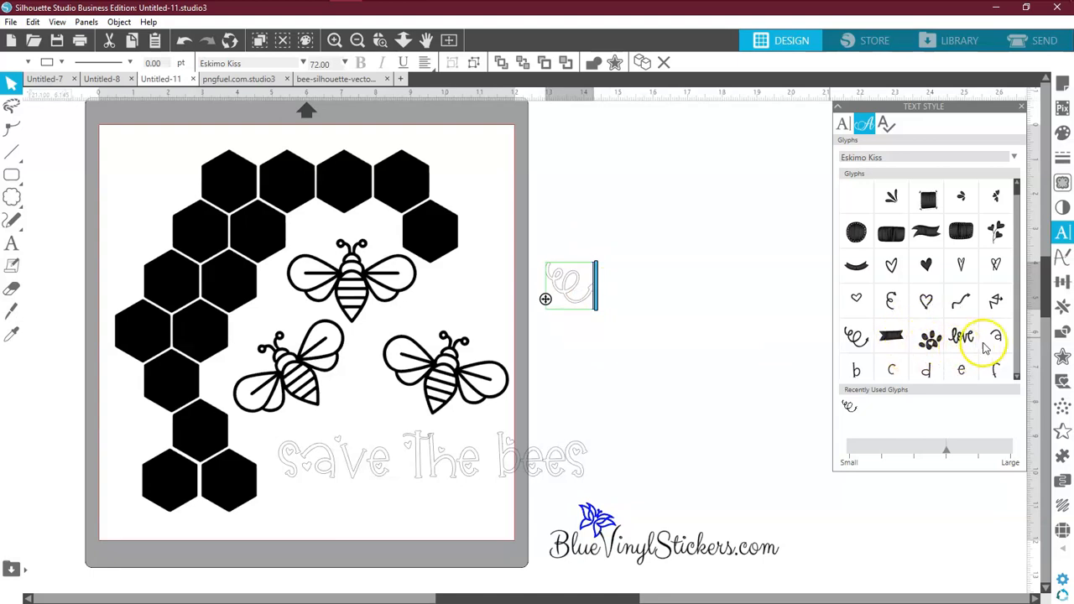
{"action": "left_click", "coordinate": [962, 302]}
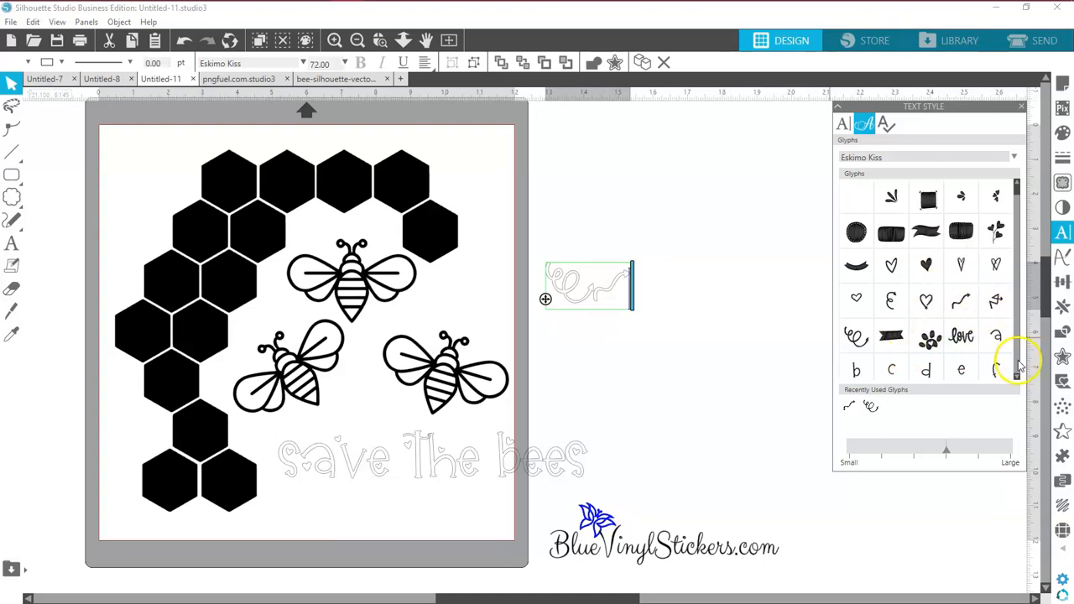
{"action": "scroll", "coordinate": [1016, 379], "scroll_direction": "down", "scroll_amount": 3}
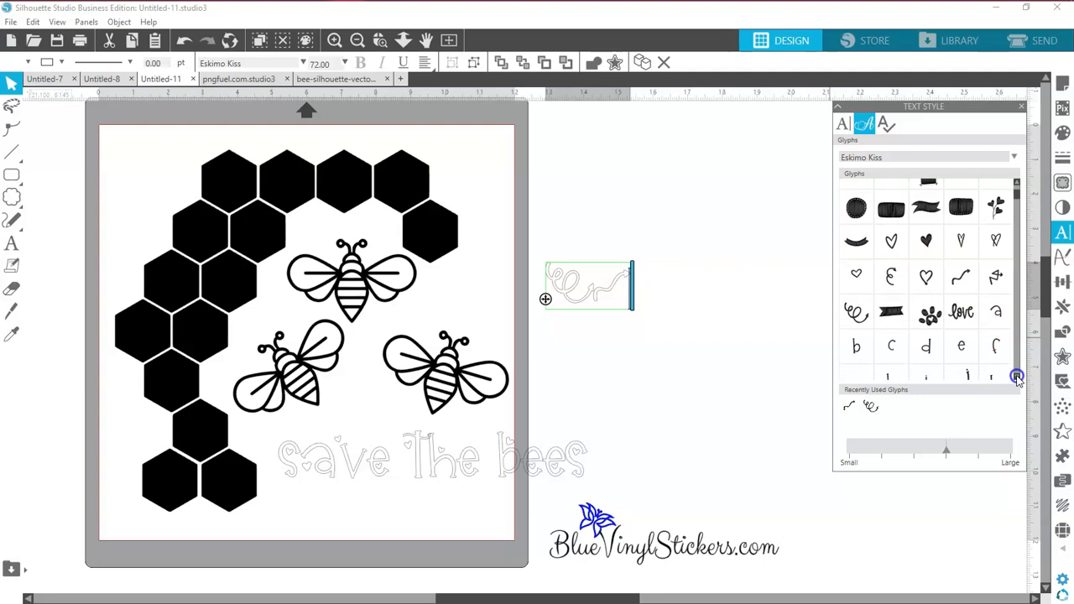
Step: Split the two arrow glyphs into separate shapes, then place and rotate the curly arrow beside the lower-left bee's tail
{"action": "left_click", "coordinate": [667, 310]}
{"action": "left_click_drag", "start_coordinate": [569, 305], "coordinate": [364, 428]}
{"action": "right_click", "coordinate": [615, 286]}
{"action": "left_click", "coordinate": [655, 453]}
{"action": "left_click_drag", "start_coordinate": [351, 365], "coordinate": [326, 362]}
{"action": "left_click_drag", "start_coordinate": [362, 425], "coordinate": [360, 426]}
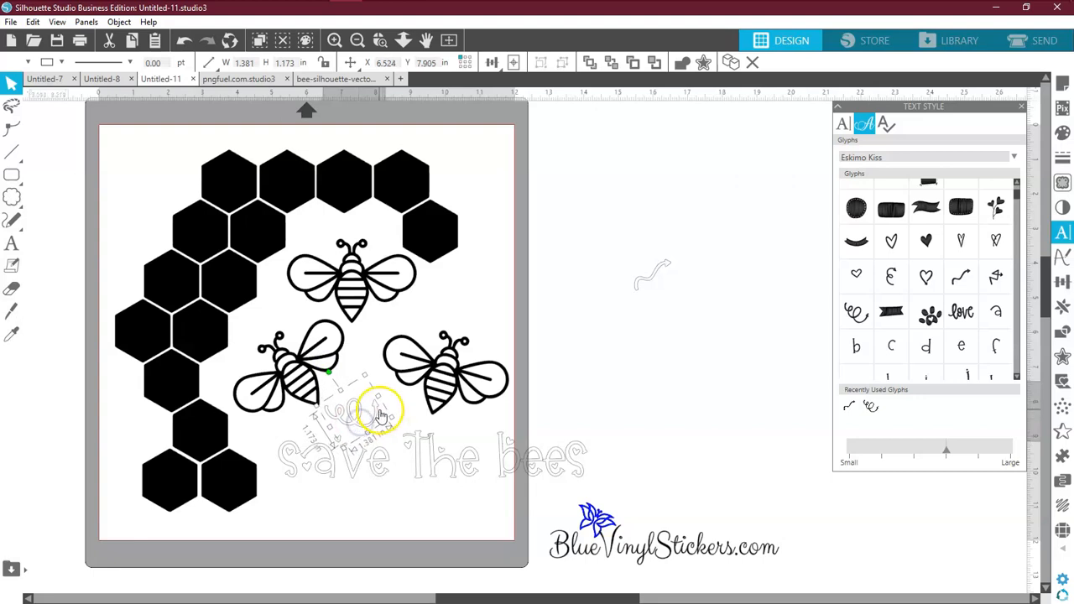
Step: Duplicate the curly arrow, rotate and flip the copy horizontally, and place it beneath the top bee
{"action": "right_click", "coordinate": [368, 411]}
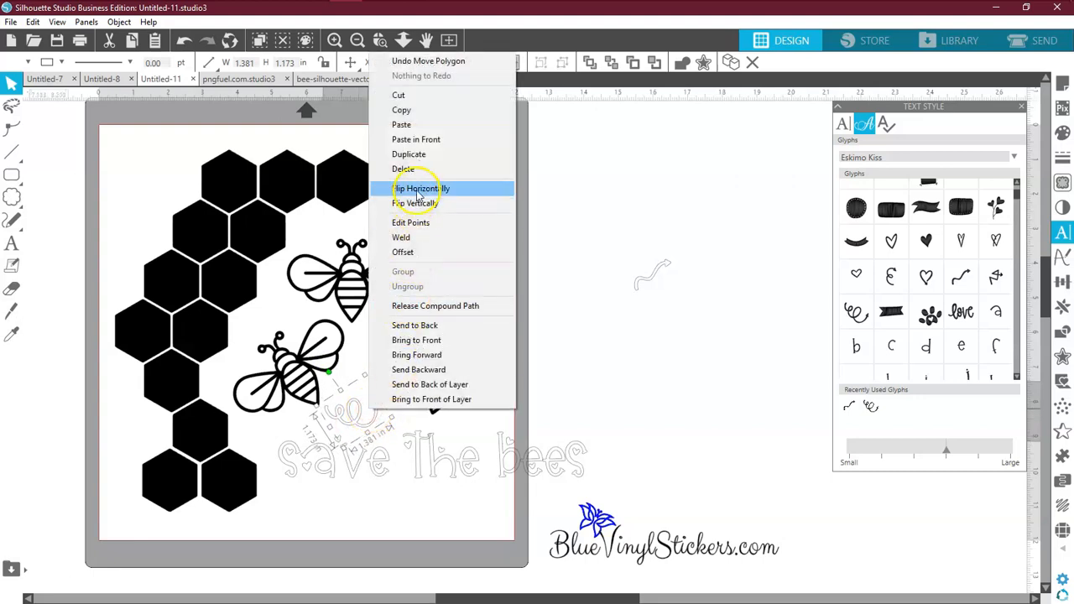
{"action": "left_click", "coordinate": [409, 155]}
{"action": "left_click_drag", "start_coordinate": [384, 418], "coordinate": [584, 296]}
{"action": "left_click_drag", "start_coordinate": [545, 248], "coordinate": [588, 285]}
{"action": "right_click", "coordinate": [576, 289]}
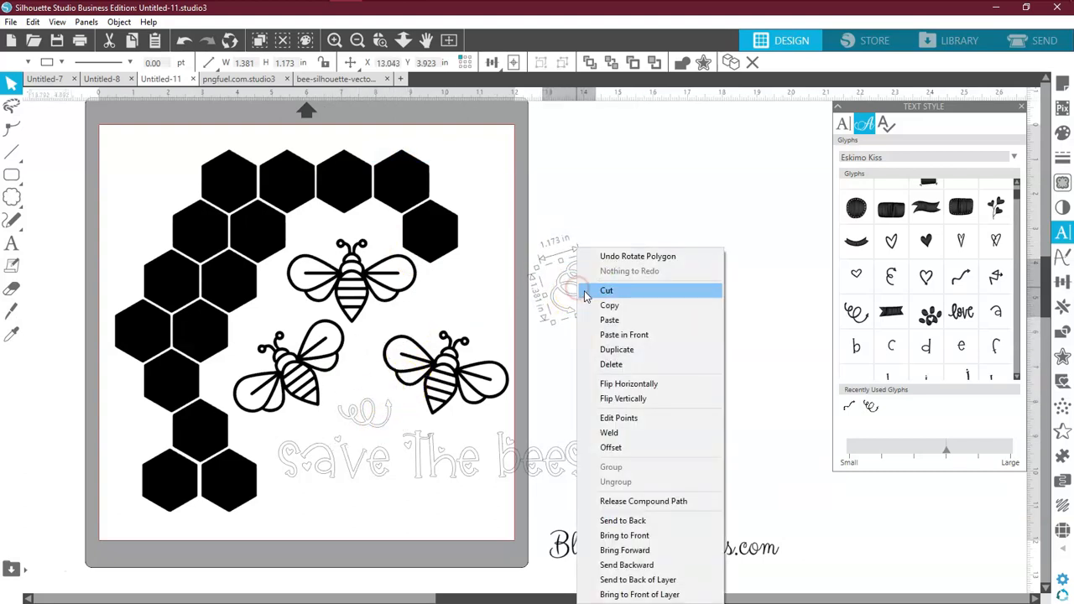
{"action": "left_click", "coordinate": [616, 390]}
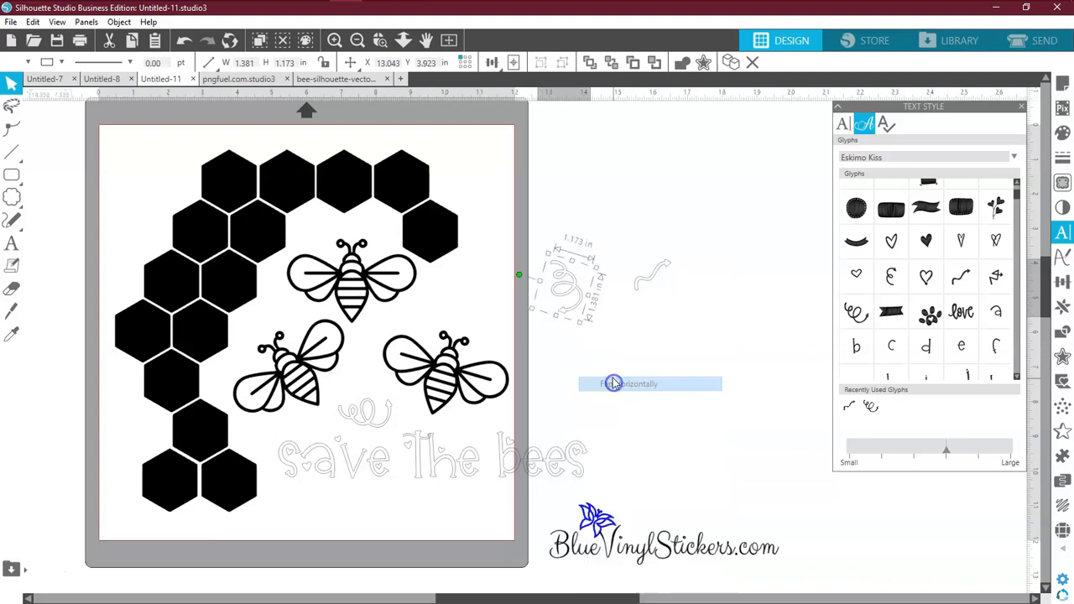
{"action": "left_click_drag", "start_coordinate": [569, 283], "coordinate": [374, 348]}
{"action": "left_click_drag", "start_coordinate": [376, 418], "coordinate": [362, 417]}
{"action": "left_click", "coordinate": [430, 418]}
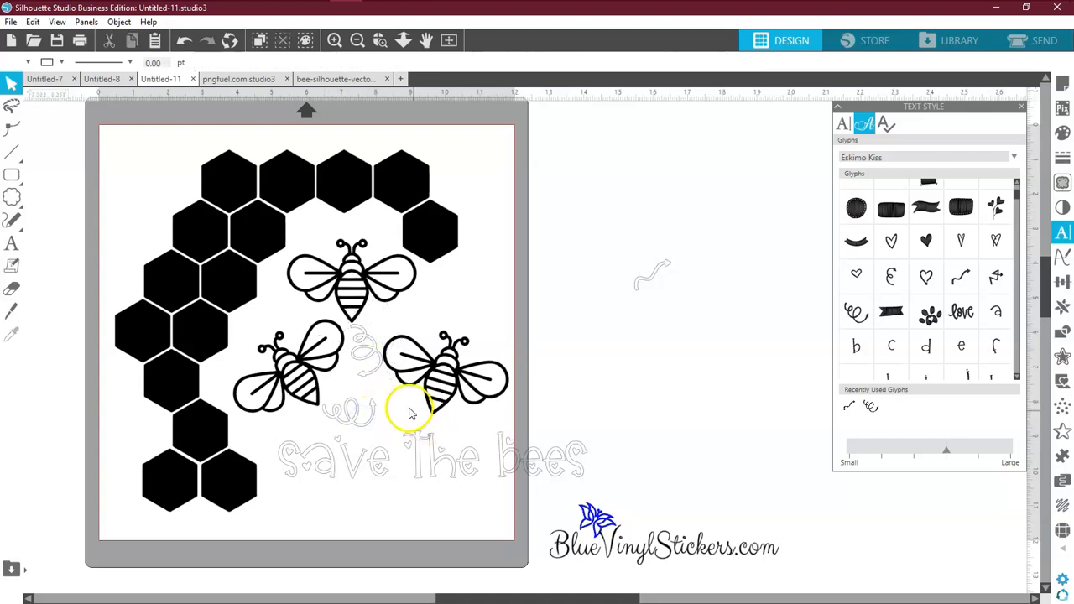
Step: Delete both curly arrows and the wavy arrow beside the page
{"action": "left_click", "coordinate": [361, 422]}
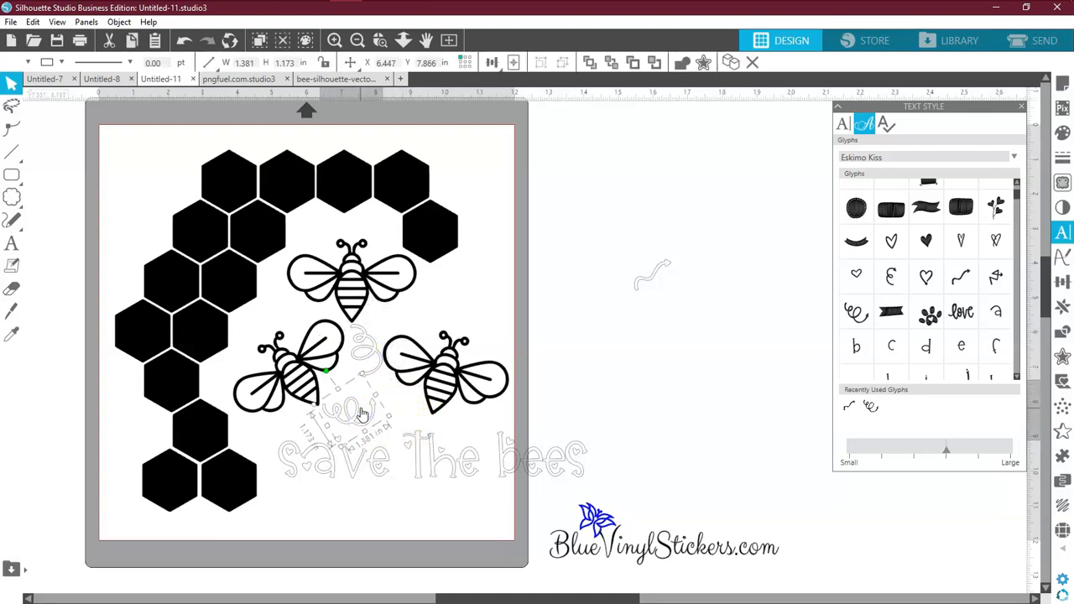
{"action": "key", "text": "Delete"}
{"action": "left_click", "coordinate": [371, 372]}
{"action": "key", "text": "Delete"}
{"action": "left_click_drag", "start_coordinate": [606, 251], "coordinate": [713, 284]}
{"action": "key", "text": "Delete"}
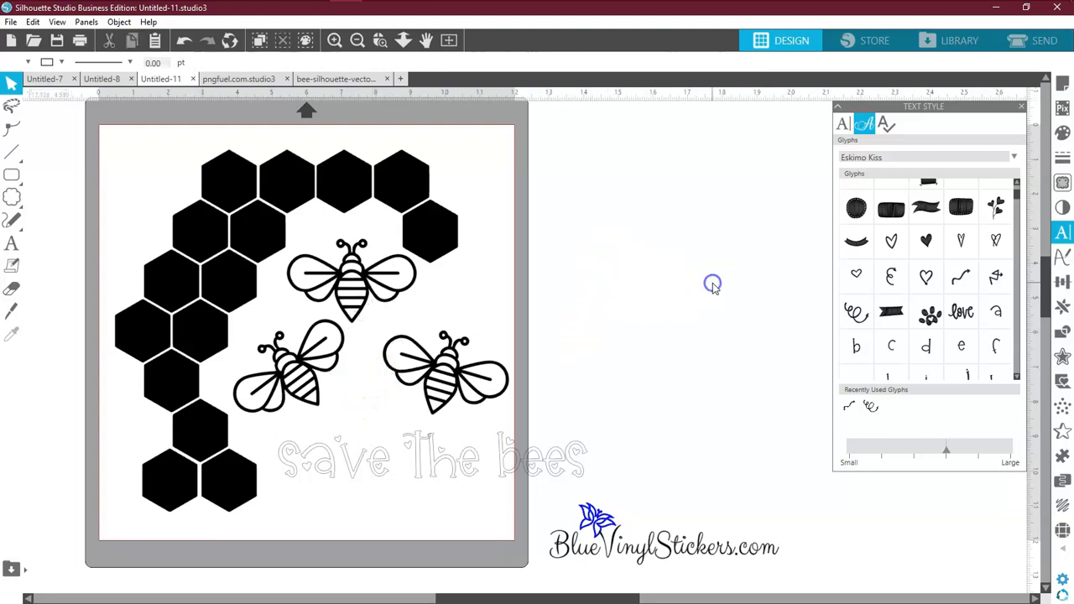
Step: Scale down the honeycomb, bees and text together to fit the page width, and move them to the upper part of the page
{"action": "left_click_drag", "start_coordinate": [594, 597], "coordinate": [484, 598]}
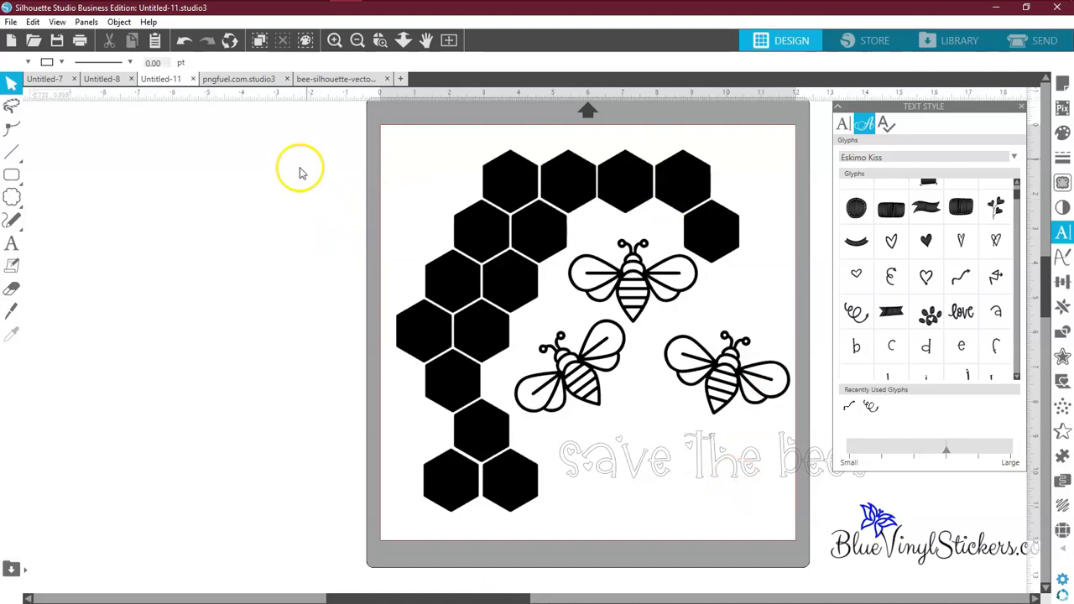
{"action": "left_click_drag", "start_coordinate": [400, 598], "coordinate": [449, 597]}
{"action": "left_click_drag", "start_coordinate": [262, 160], "coordinate": [699, 486]}
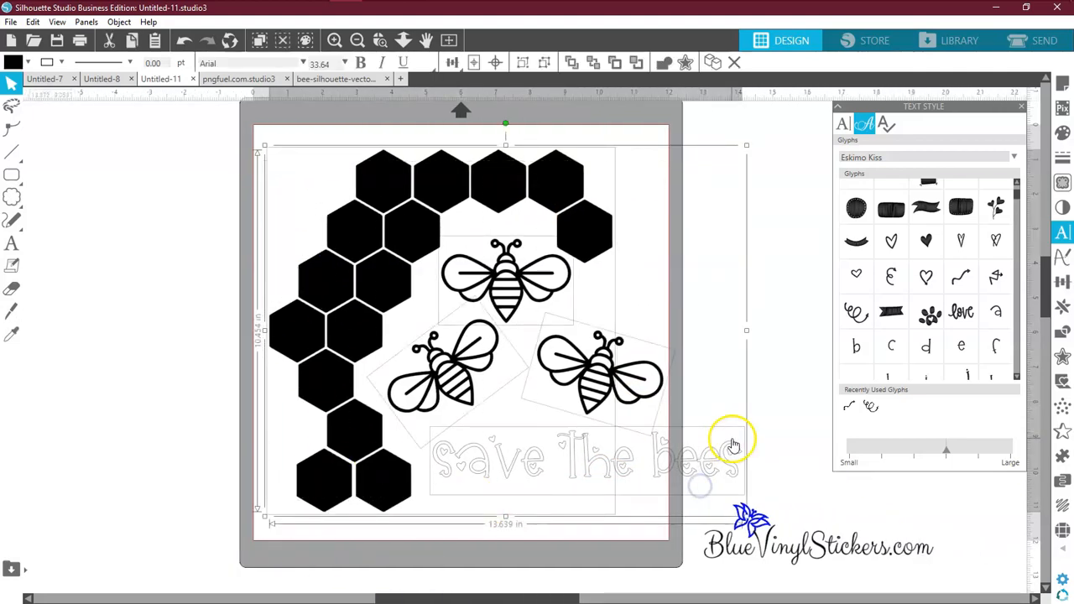
{"action": "left_click_drag", "start_coordinate": [747, 145], "coordinate": [621, 273]}
{"action": "left_click_drag", "start_coordinate": [541, 311], "coordinate": [493, 211]}
{"action": "left_click", "coordinate": [477, 431]}
{"action": "left_click_drag", "start_coordinate": [449, 369], "coordinate": [447, 370]}
{"action": "double_click", "coordinate": [447, 369]}
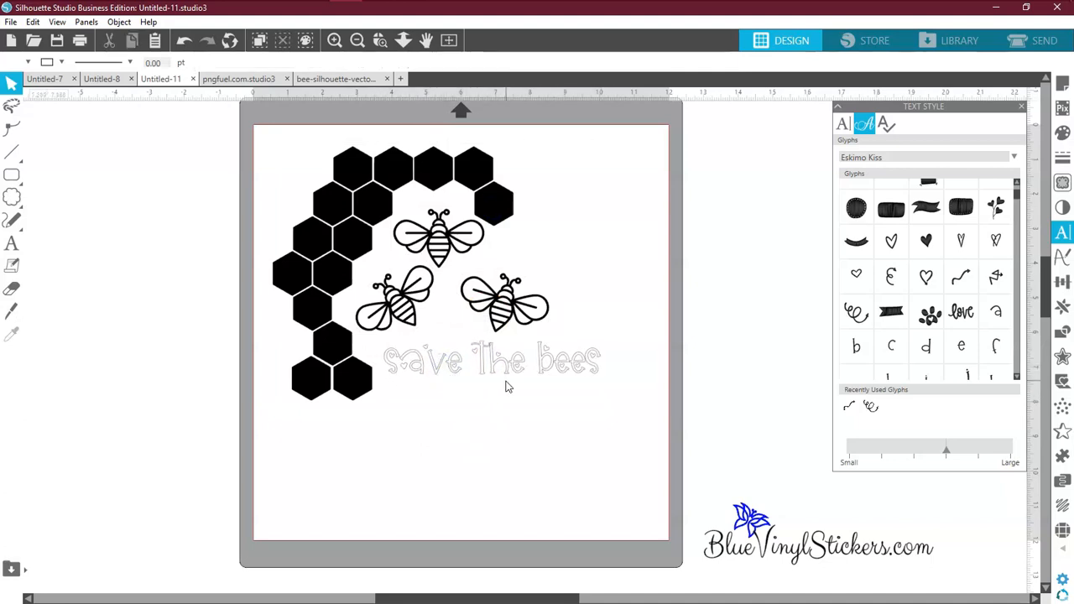
Step: Break the text into two lines, "save the" and "bees", and remove the extra spaces before "bees"
{"action": "double_click", "coordinate": [525, 364]}
{"action": "key", "text": "Return"}
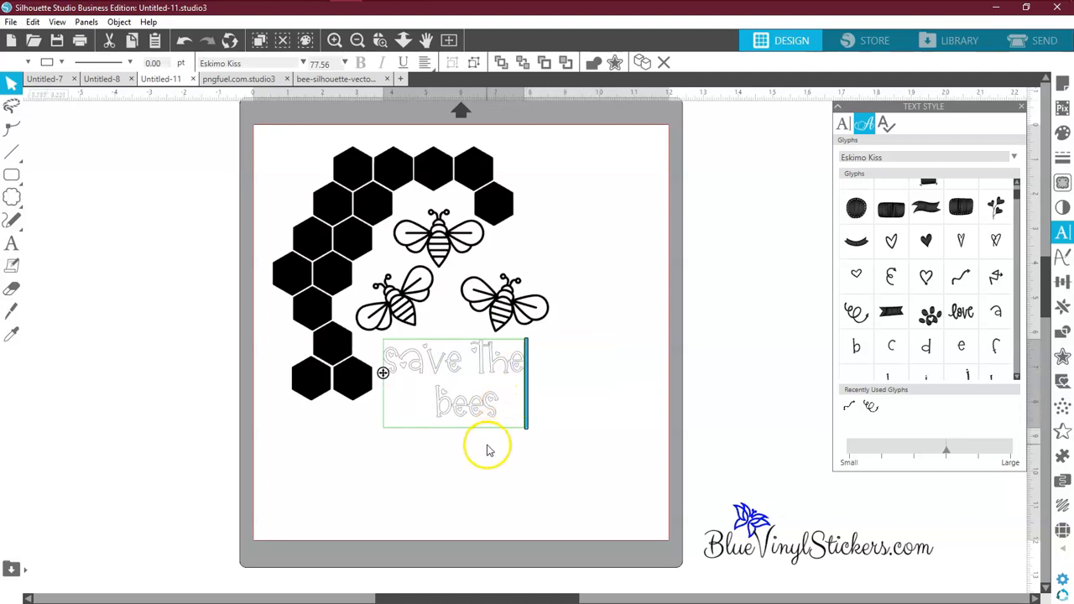
{"action": "key", "text": "BackSpace"}
{"action": "key", "text": "BackSpace"}
{"action": "key", "text": "BackSpace"}
{"action": "key", "text": "BackSpace"}
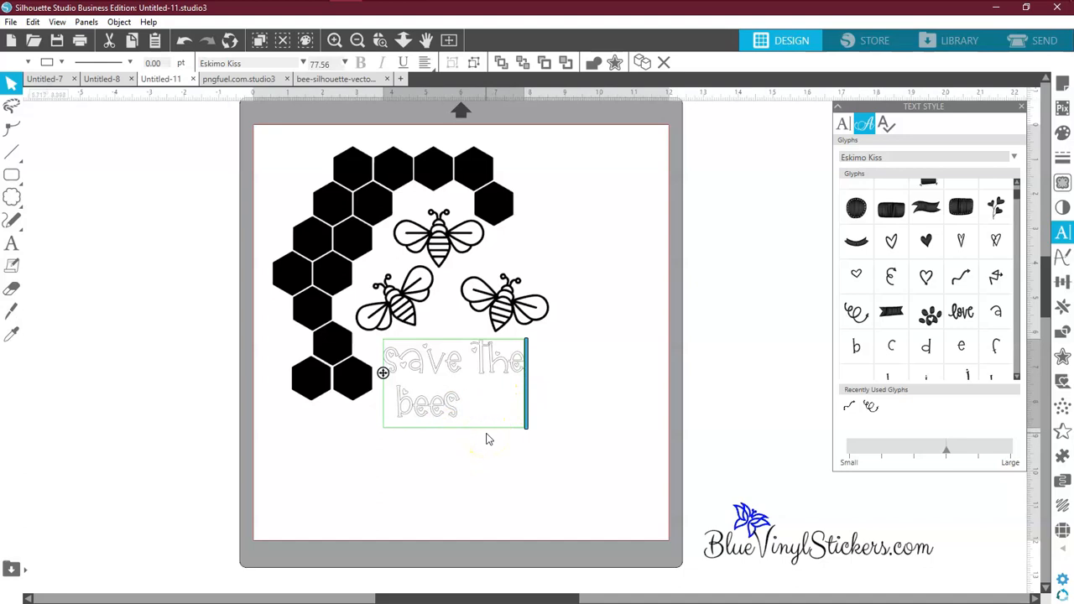
Step: Center-align the two-line "save the bees" text
{"action": "left_click", "coordinate": [463, 456]}
{"action": "left_click", "coordinate": [428, 344]}
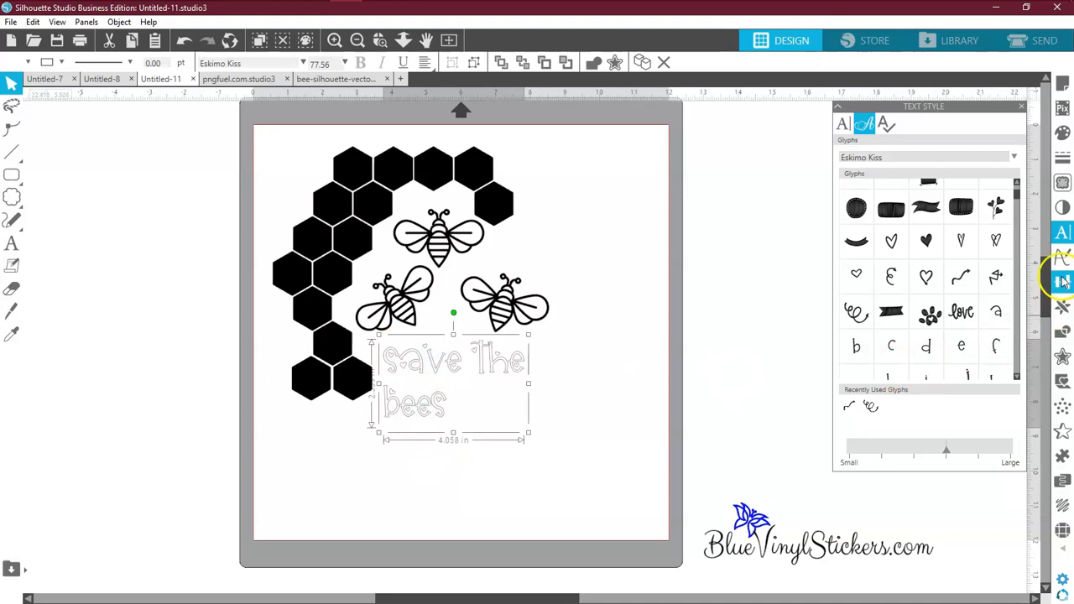
{"action": "left_click", "coordinate": [1061, 233]}
{"action": "left_click", "coordinate": [1061, 234]}
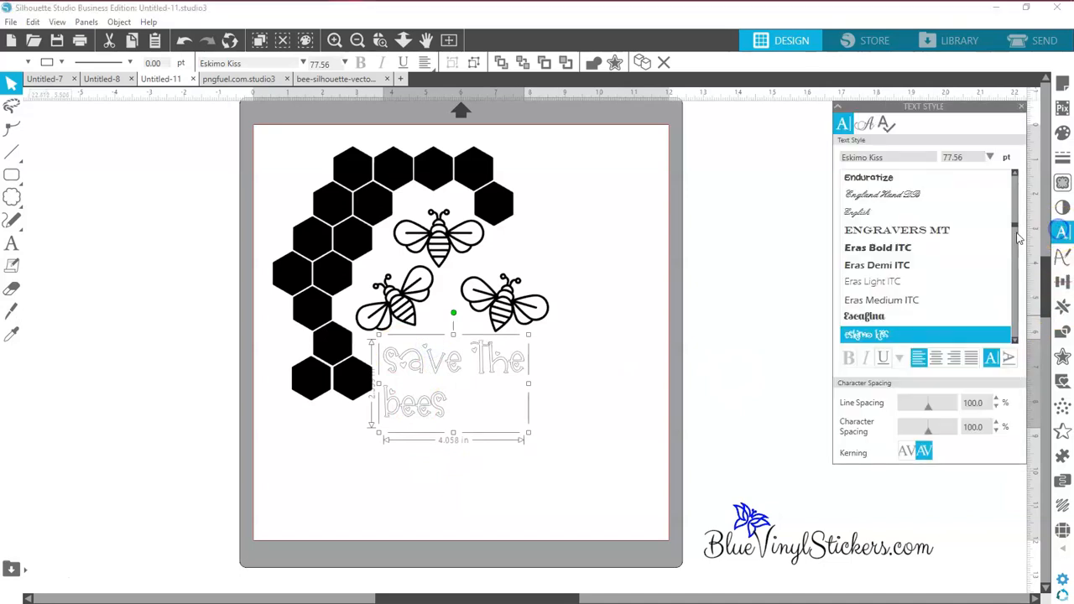
{"action": "left_click", "coordinate": [936, 361]}
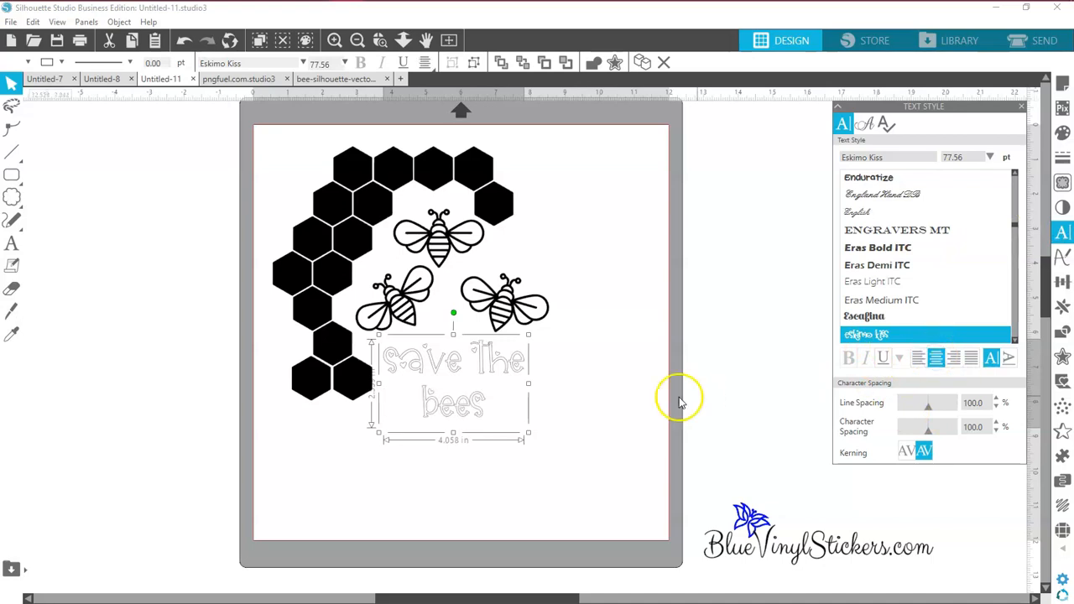
{"action": "left_click", "coordinate": [606, 379]}
{"action": "left_click", "coordinate": [443, 410]}
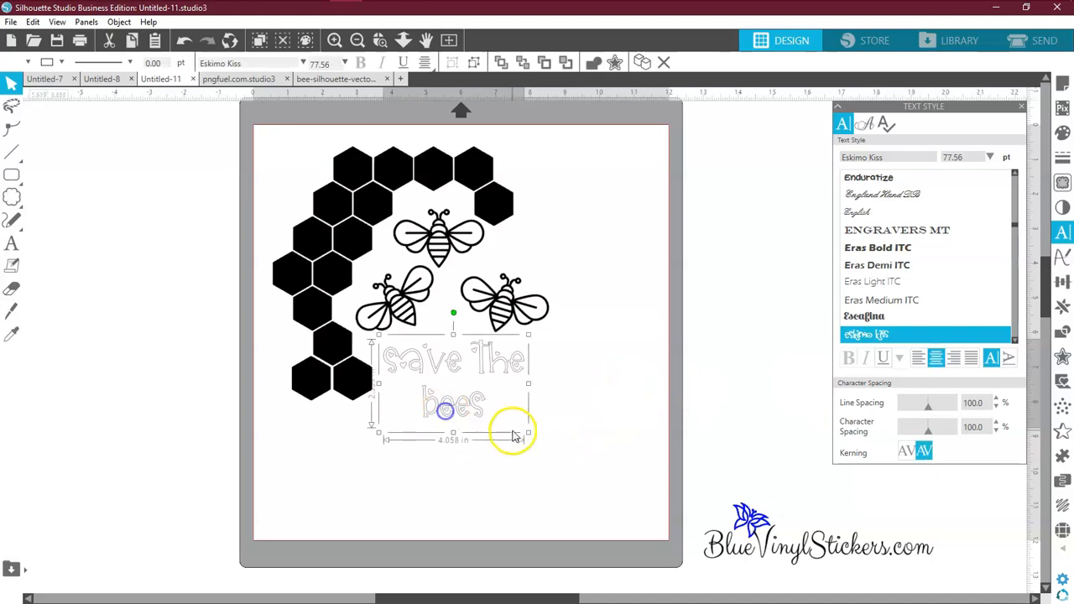
{"action": "mouse_move", "coordinate": [449, 311]}
{"action": "left_mouse_down"}
{"action": "mouse_move", "coordinate": [426, 310]}
{"action": "mouse_move", "coordinate": [451, 307]}
{"action": "left_mouse_up"}
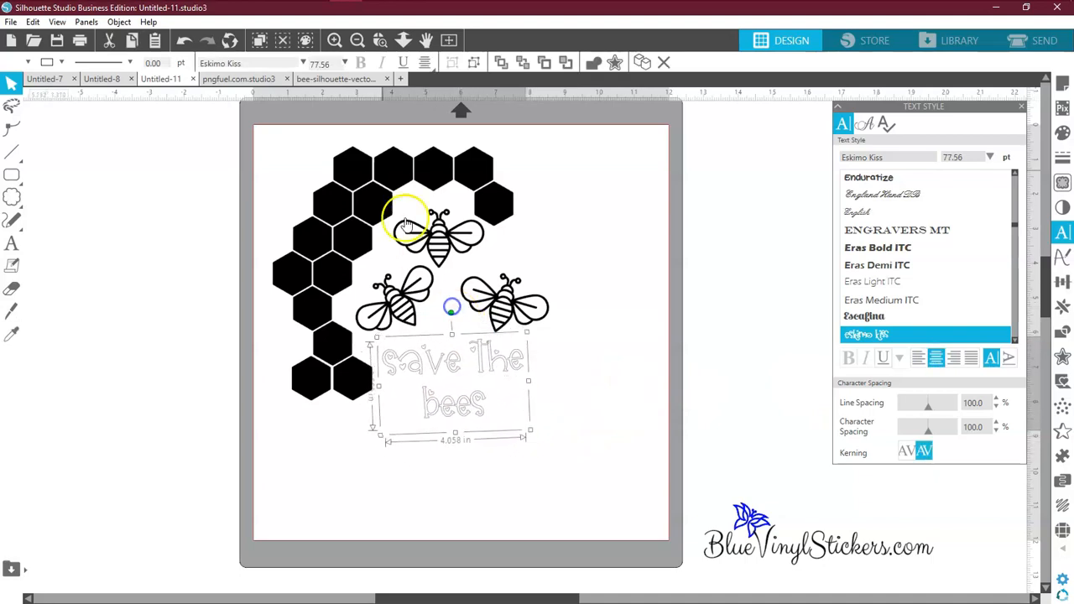
{"action": "left_click", "coordinate": [184, 39]}
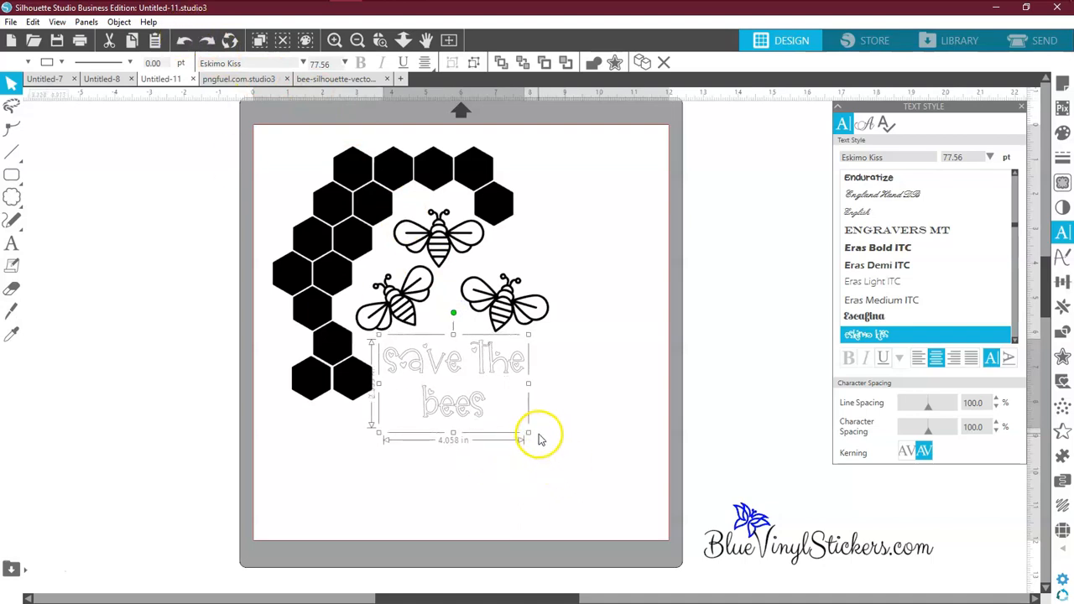
Step: Enlarge the text to about 5.07 in wide beneath the bees and shift the lower-right bee slightly toward the left one
{"action": "left_click_drag", "start_coordinate": [530, 433], "coordinate": [575, 438]}
{"action": "left_click_drag", "start_coordinate": [487, 438], "coordinate": [493, 426]}
{"action": "left_click_drag", "start_coordinate": [507, 319], "coordinate": [540, 282]}
{"action": "mouse_move", "coordinate": [509, 361]}
{"action": "left_mouse_down"}
{"action": "mouse_move", "coordinate": [524, 339]}
{"action": "mouse_move", "coordinate": [526, 351]}
{"action": "mouse_move", "coordinate": [504, 358]}
{"action": "left_mouse_up"}
{"action": "left_click_drag", "start_coordinate": [542, 281], "coordinate": [493, 310]}
{"action": "left_click", "coordinate": [575, 279]}
Step: Fill the "save the bees" text with black
{"action": "left_click", "coordinate": [554, 353]}
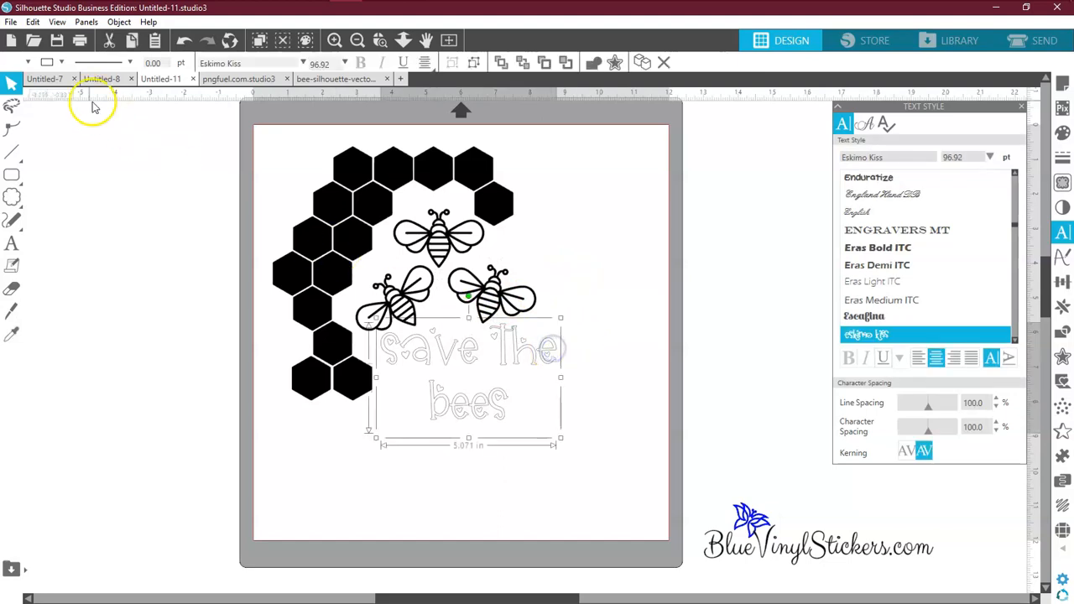
{"action": "left_click", "coordinate": [27, 63]}
{"action": "left_click", "coordinate": [84, 89]}
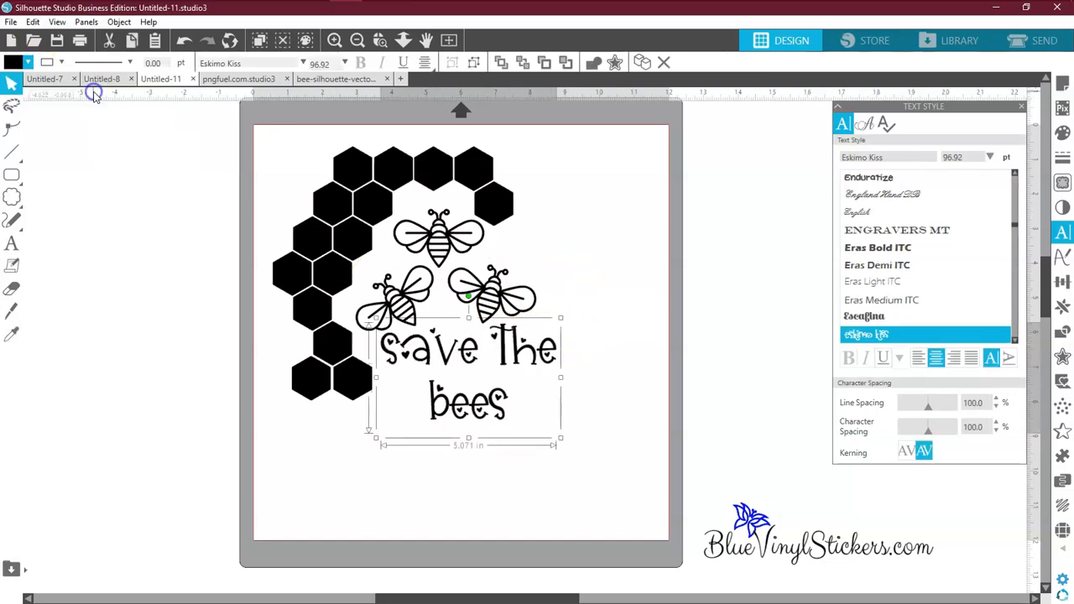
{"action": "left_click", "coordinate": [91, 194]}
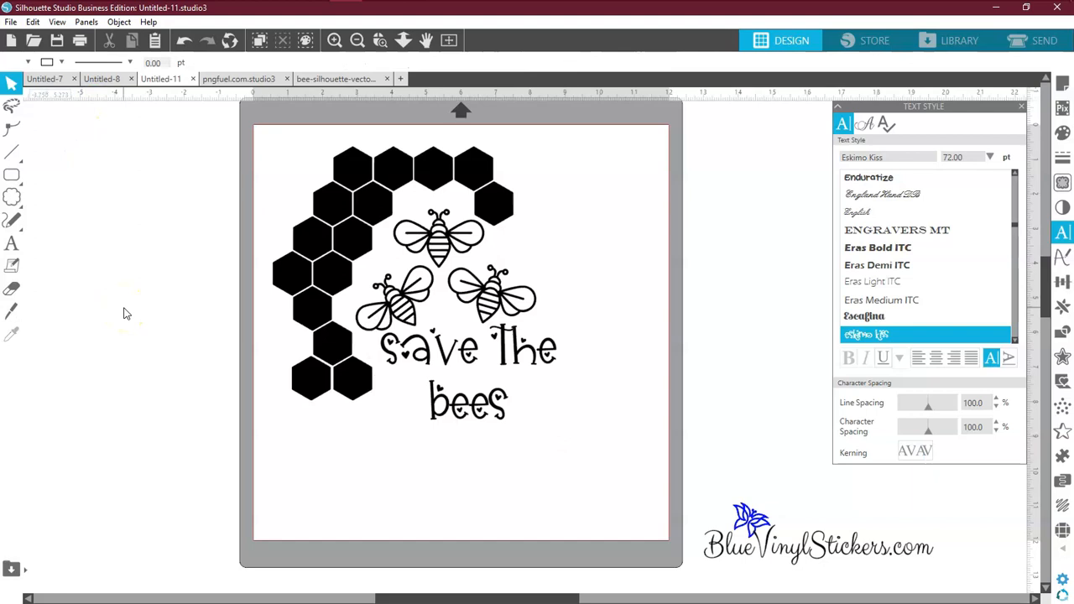
Step: Enlarge the whole design to about 8.75 in wide and move it toward the middle of the page
{"action": "left_click_drag", "start_coordinate": [212, 93], "coordinate": [477, 438]}
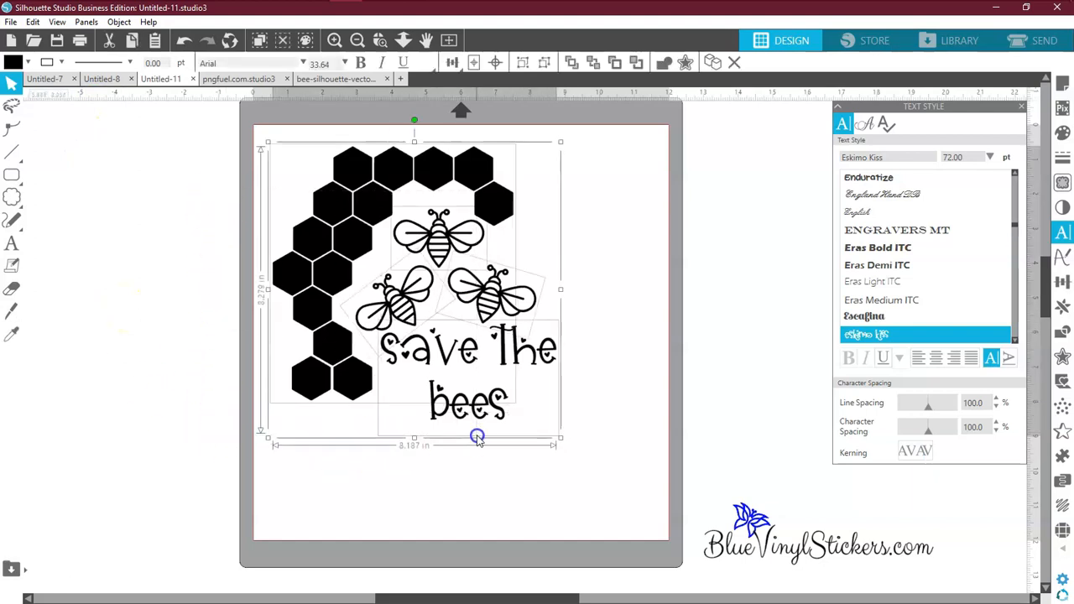
{"action": "left_click_drag", "start_coordinate": [562, 438], "coordinate": [583, 458]}
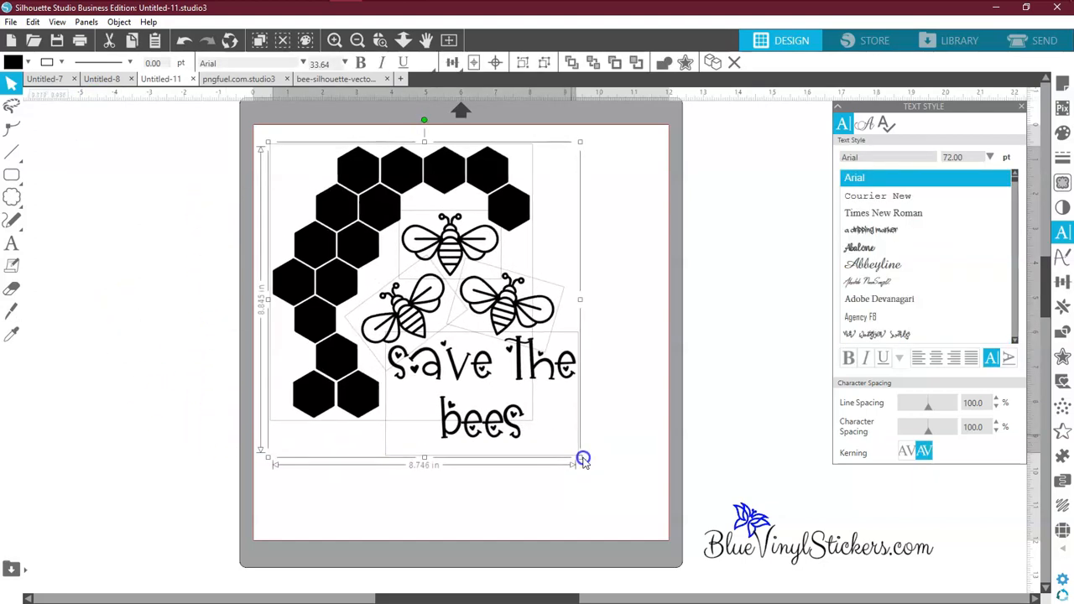
{"action": "left_click_drag", "start_coordinate": [422, 311], "coordinate": [457, 354]}
{"action": "left_click", "coordinate": [647, 352]}
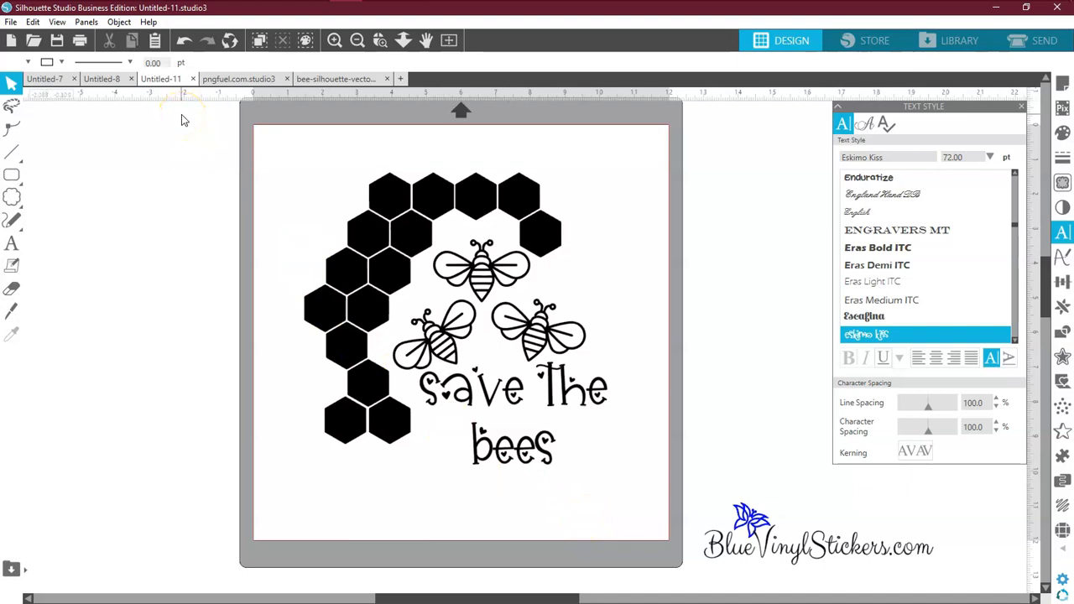
Step: Combine the honeycomb, bees and text into one compound path
{"action": "left_click_drag", "start_coordinate": [240, 149], "coordinate": [587, 425]}
{"action": "right_click", "coordinate": [544, 456]}
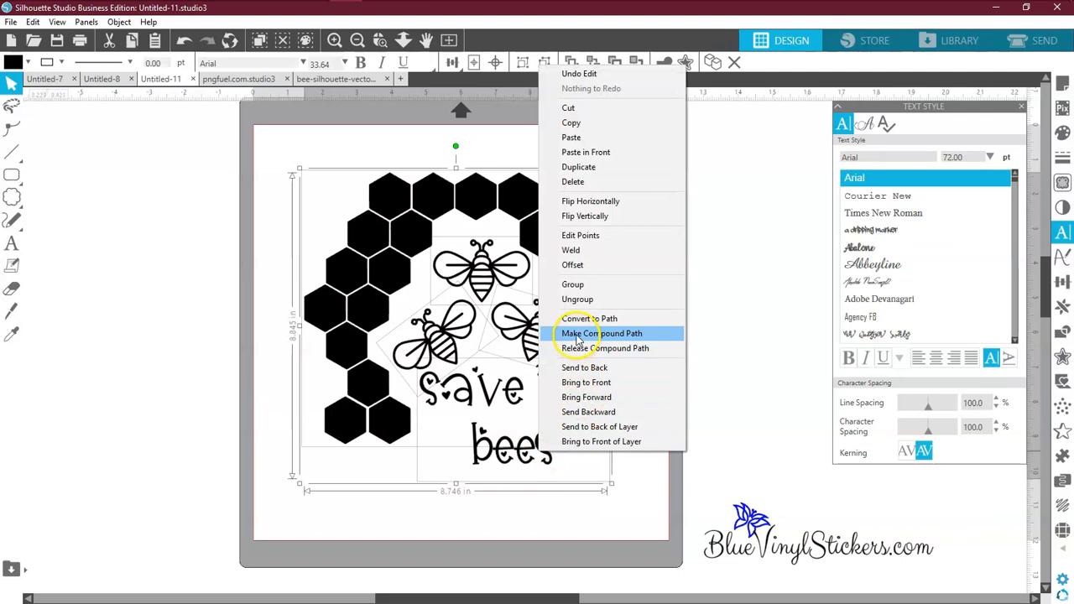
{"action": "left_click", "coordinate": [578, 334]}
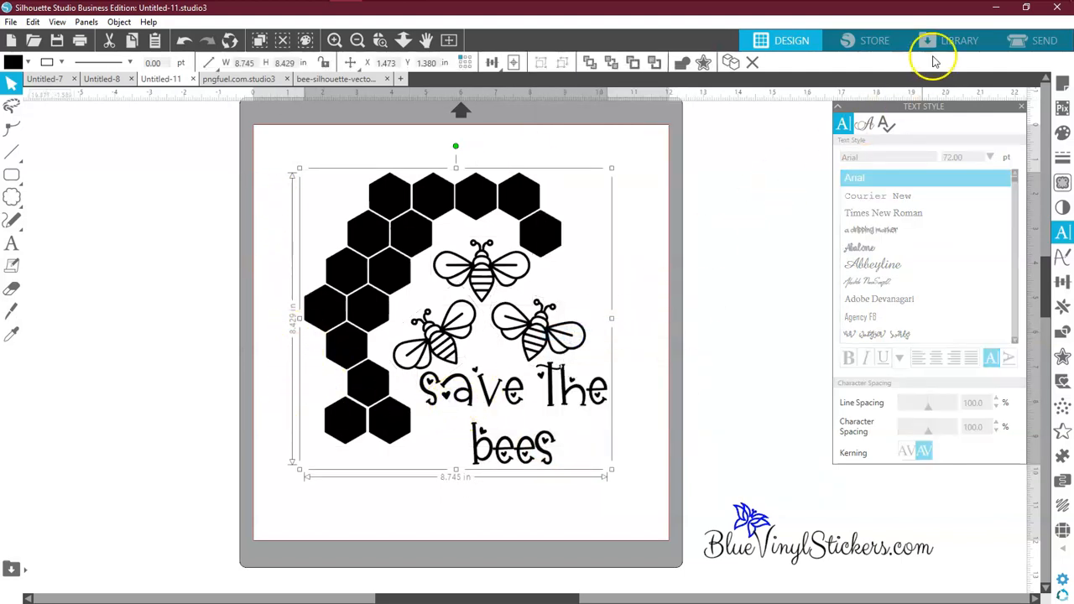
Step: Check the design's cut lines in the send view, and return to the design view
{"action": "left_click", "coordinate": [1041, 40]}
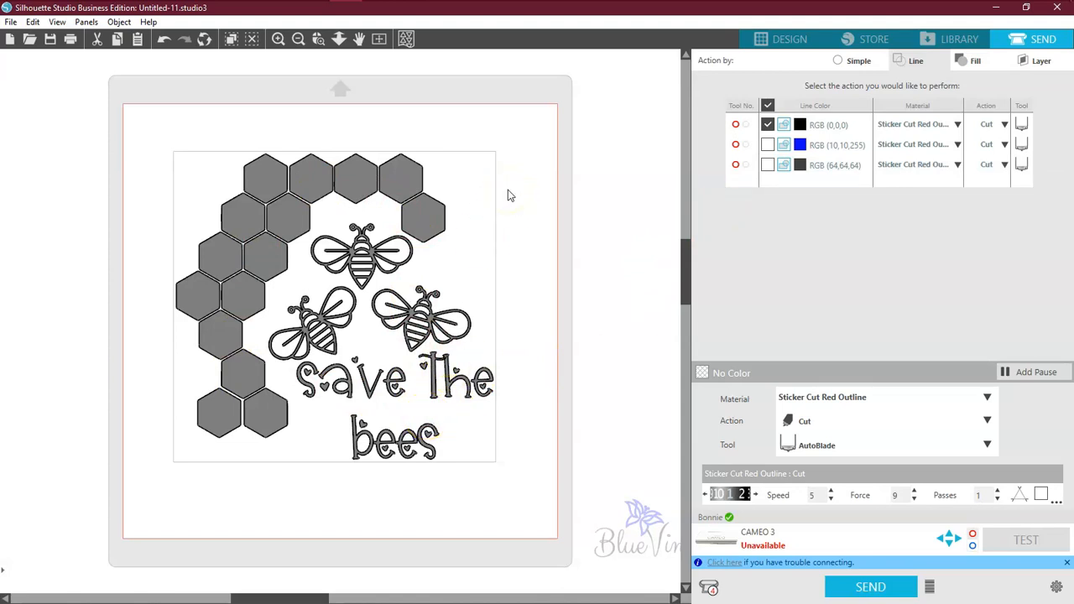
{"action": "left_click", "coordinate": [777, 39]}
{"action": "left_click", "coordinate": [678, 223]}
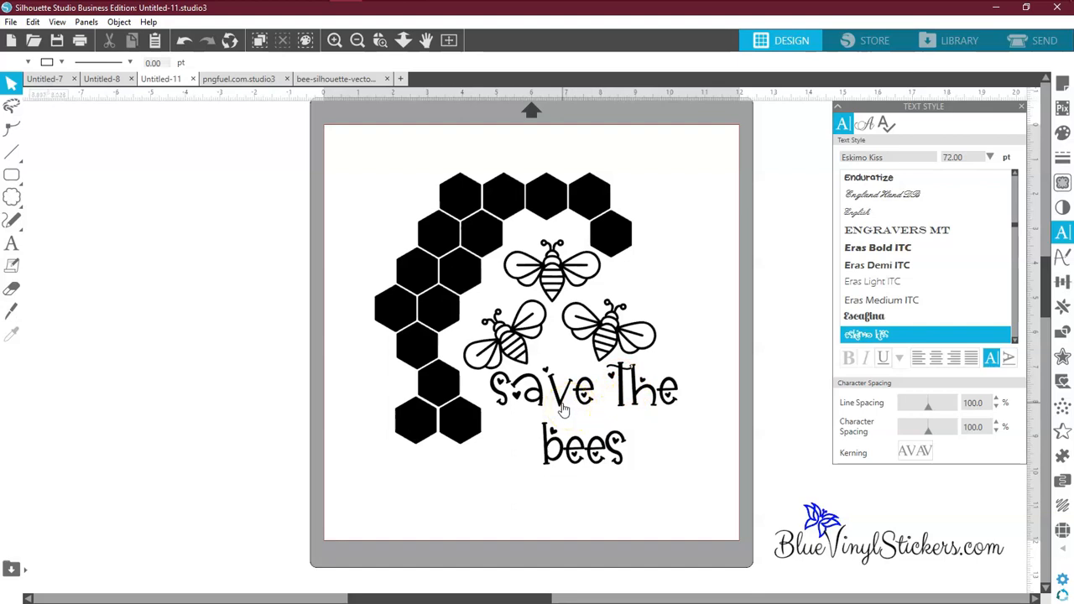
Step: Add an offset outline with rounded corners around the compound design at a distance of 0.400 in
{"action": "left_click", "coordinate": [561, 410]}
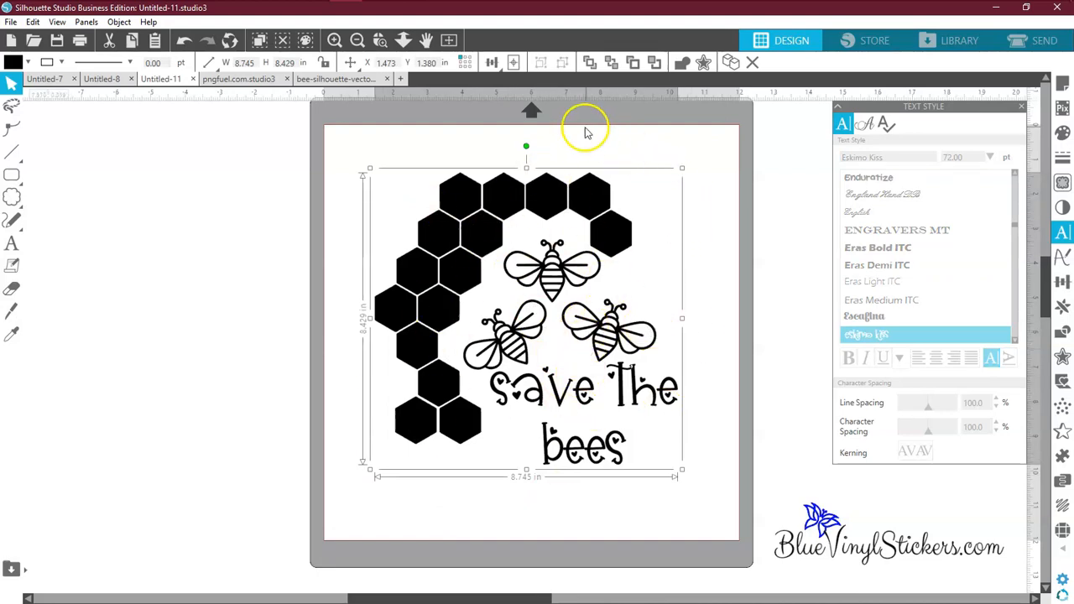
{"action": "left_click", "coordinate": [703, 63]}
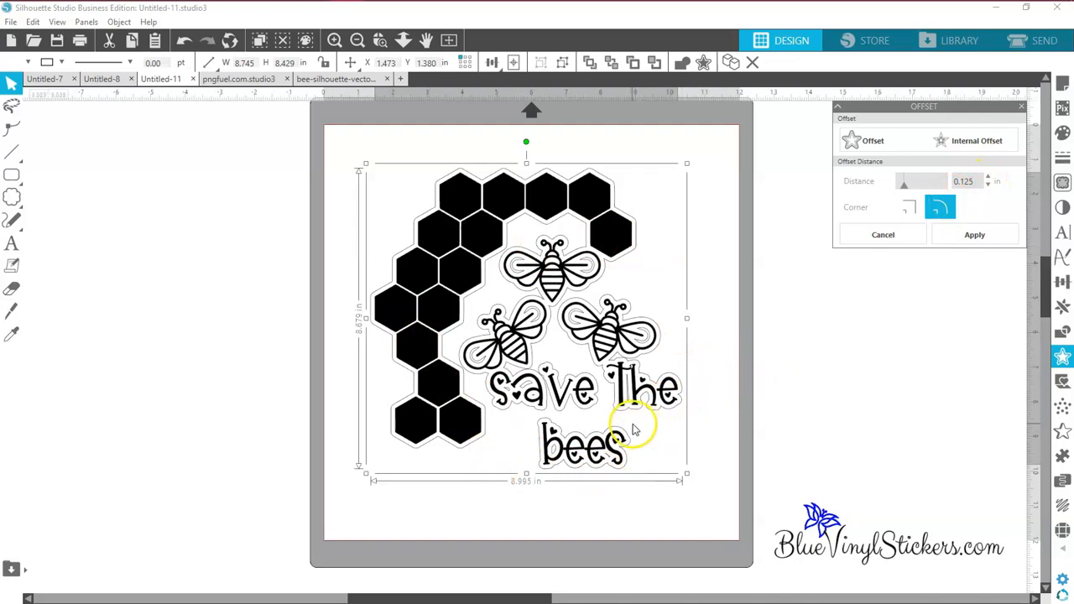
{"action": "left_click", "coordinate": [989, 178]}
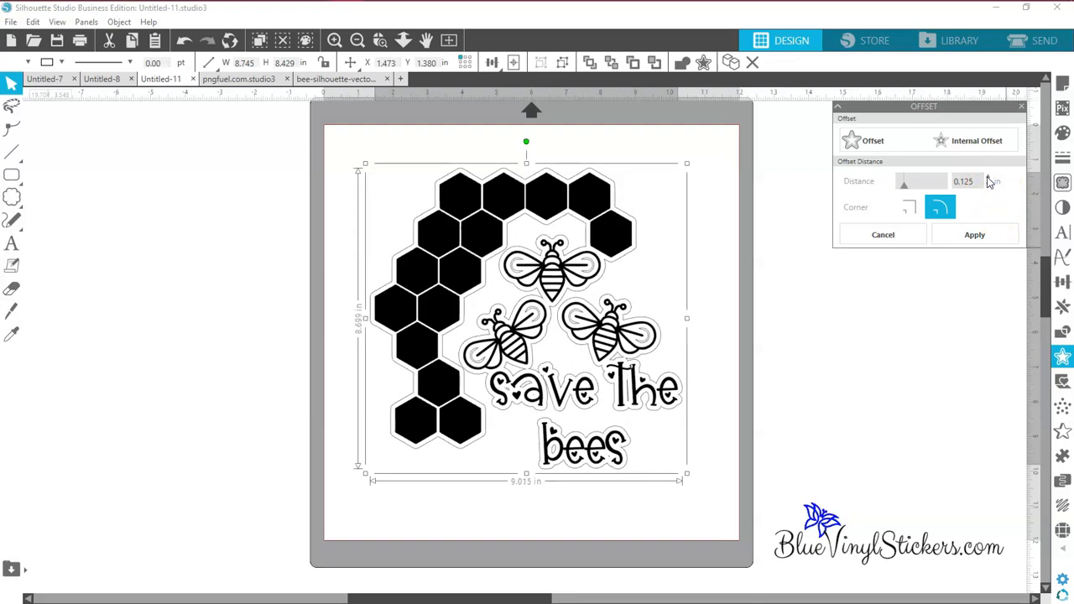
{"action": "left_click", "coordinate": [988, 178]}
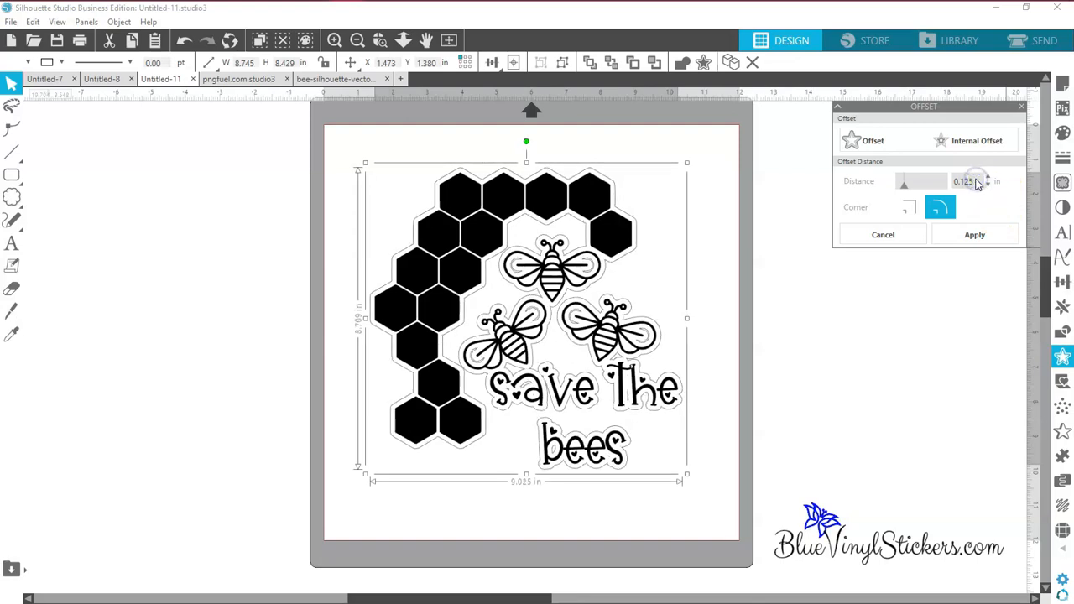
{"action": "left_click", "coordinate": [988, 178]}
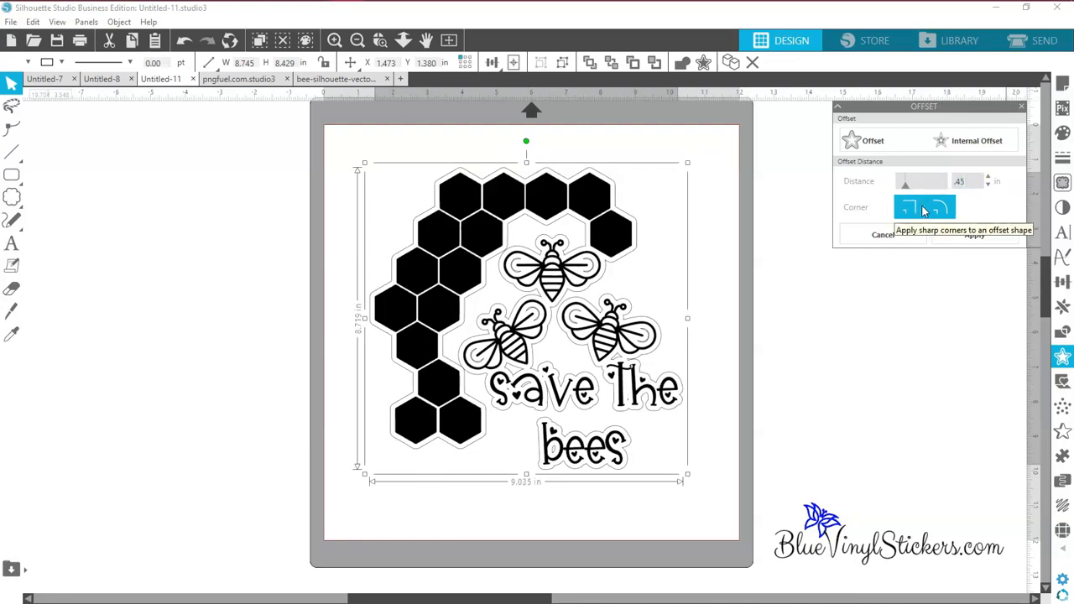
{"action": "key", "text": "Return"}
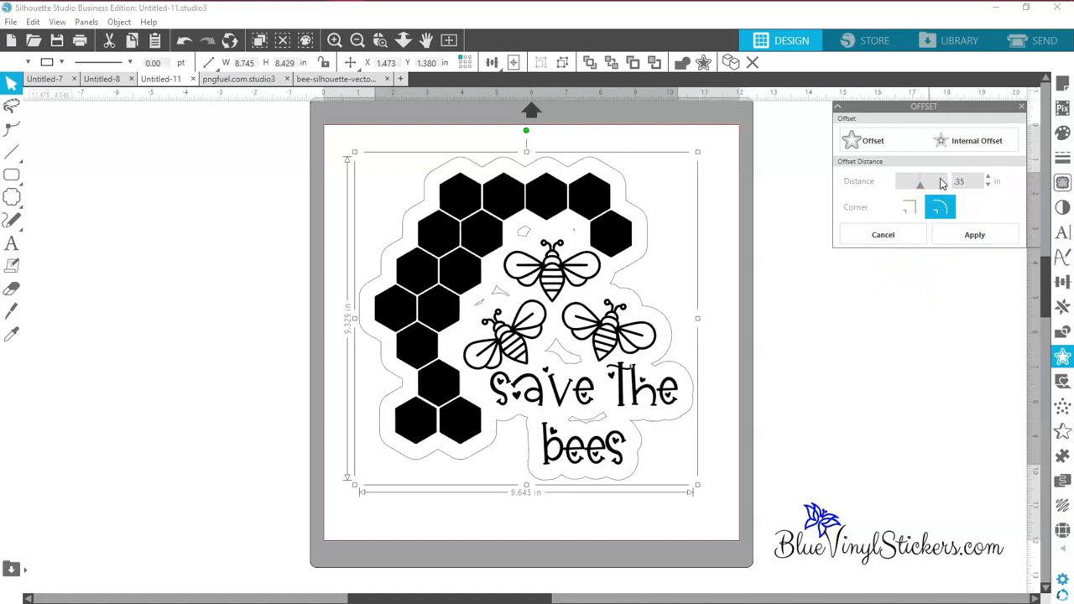
{"action": "key", "text": "Return"}
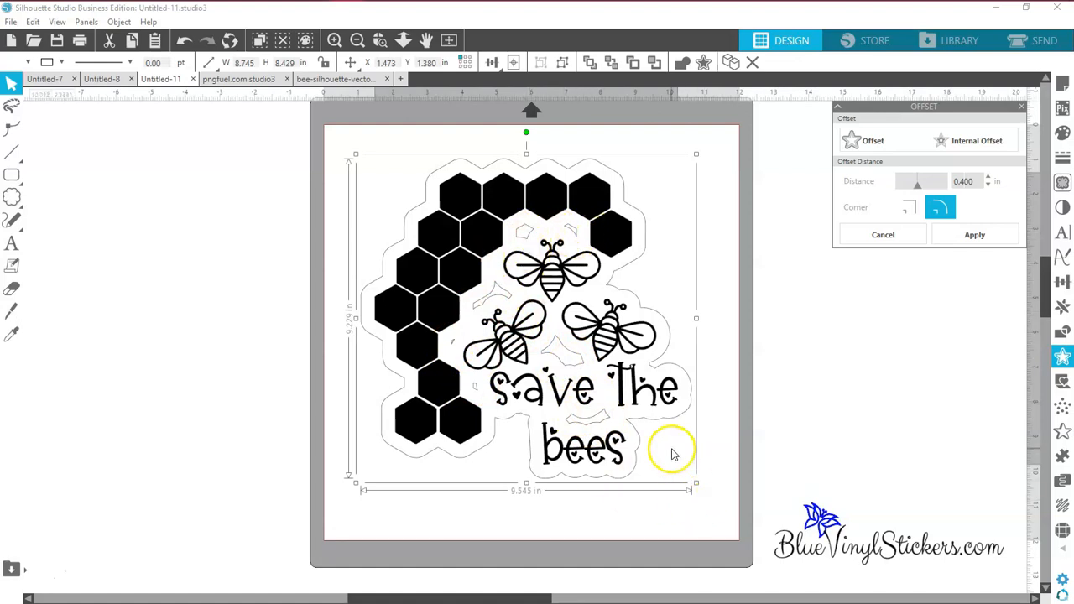
{"action": "left_click", "coordinate": [776, 416]}
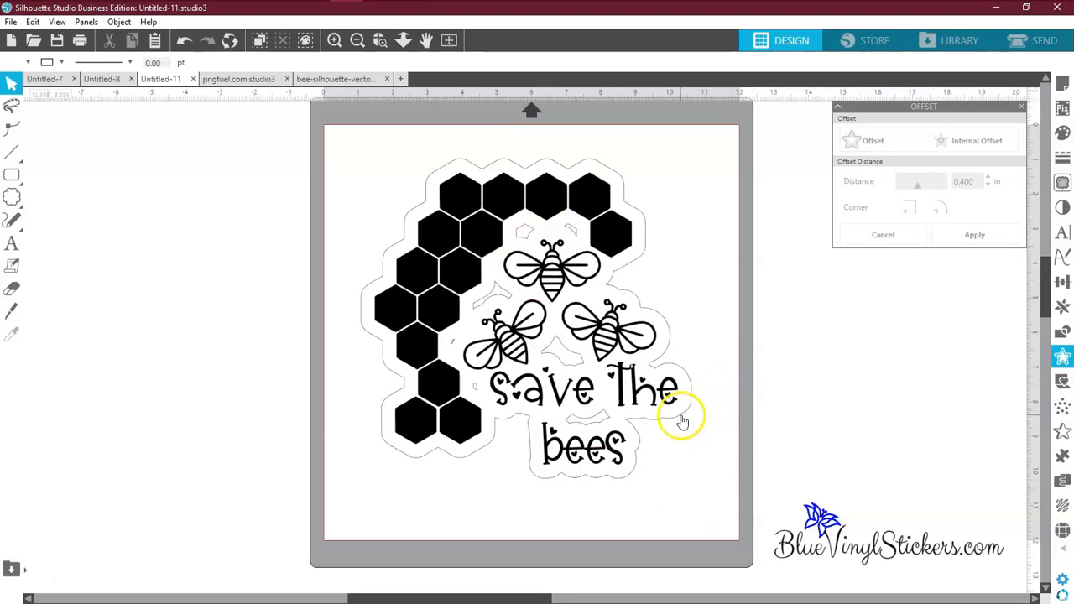
Step: Move the black design off the page and release the offset outline's compound path
{"action": "left_click_drag", "start_coordinate": [663, 391], "coordinate": [1005, 411]}
{"action": "left_click_drag", "start_coordinate": [681, 415], "coordinate": [597, 415]}
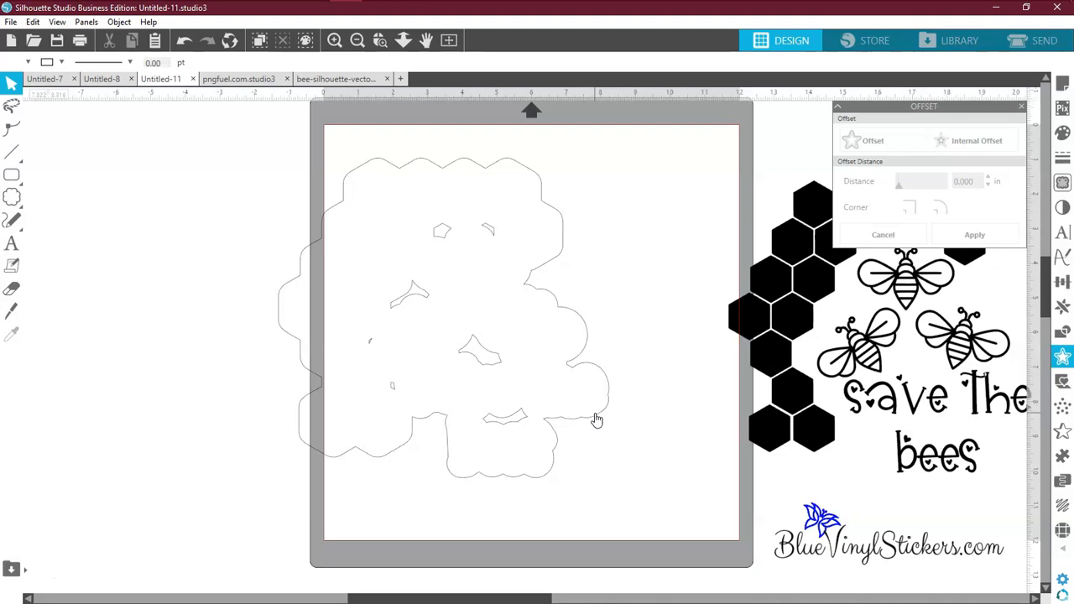
{"action": "right_click", "coordinate": [596, 419]}
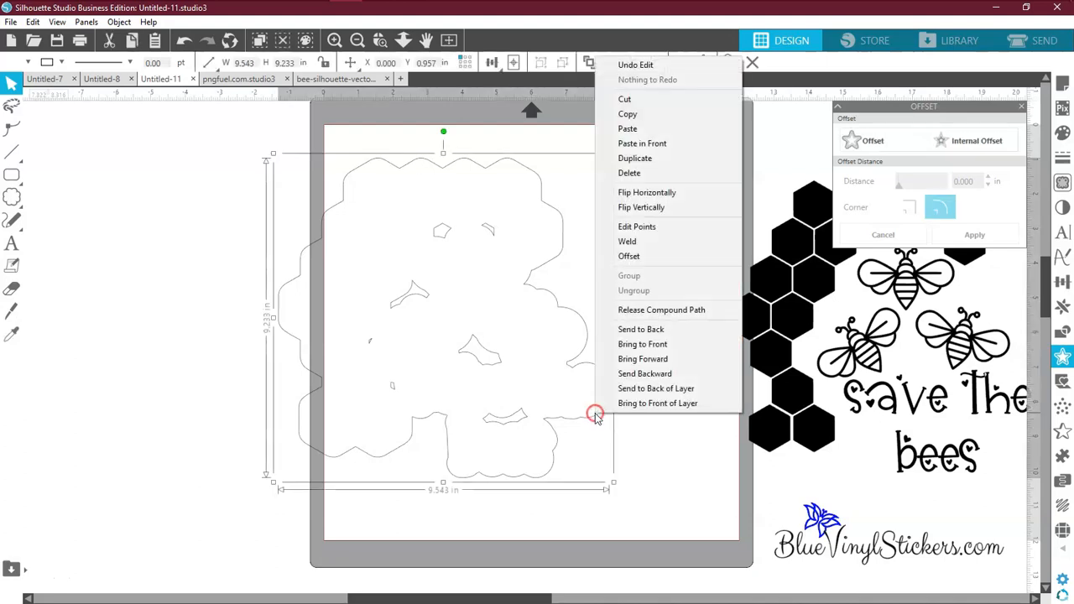
{"action": "left_click", "coordinate": [644, 312]}
Step: Pull the outer outline away from the small inner offset shapes and delete those inner shapes
{"action": "left_click_drag", "start_coordinate": [618, 375], "coordinate": [845, 381]}
{"action": "left_click", "coordinate": [592, 357]}
{"action": "left_click_drag", "start_coordinate": [242, 177], "coordinate": [458, 446]}
{"action": "key", "text": "Delete"}
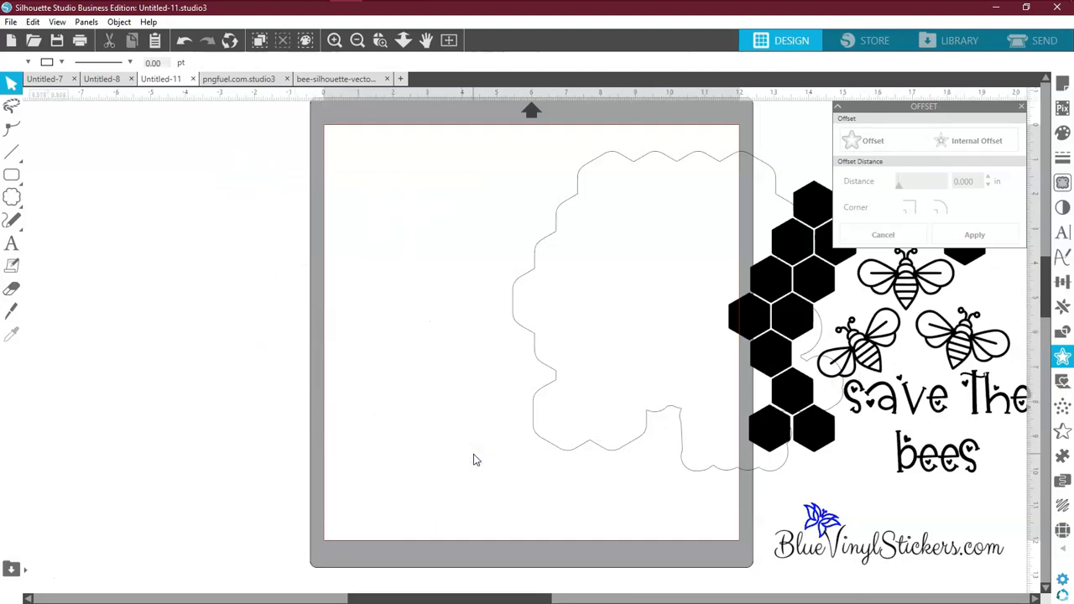
Step: Bring the outer outline back onto the page and place the black design inside it
{"action": "left_click_drag", "start_coordinate": [551, 448], "coordinate": [365, 455]}
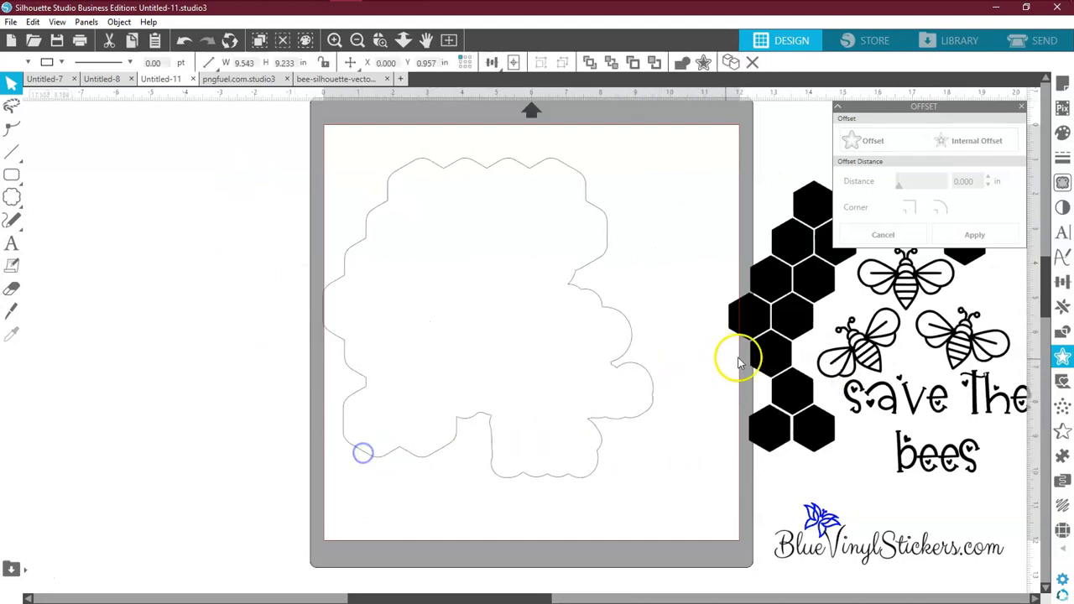
{"action": "left_click_drag", "start_coordinate": [768, 346], "coordinate": [420, 361]}
{"action": "left_click_drag", "start_coordinate": [599, 361], "coordinate": [550, 336]}
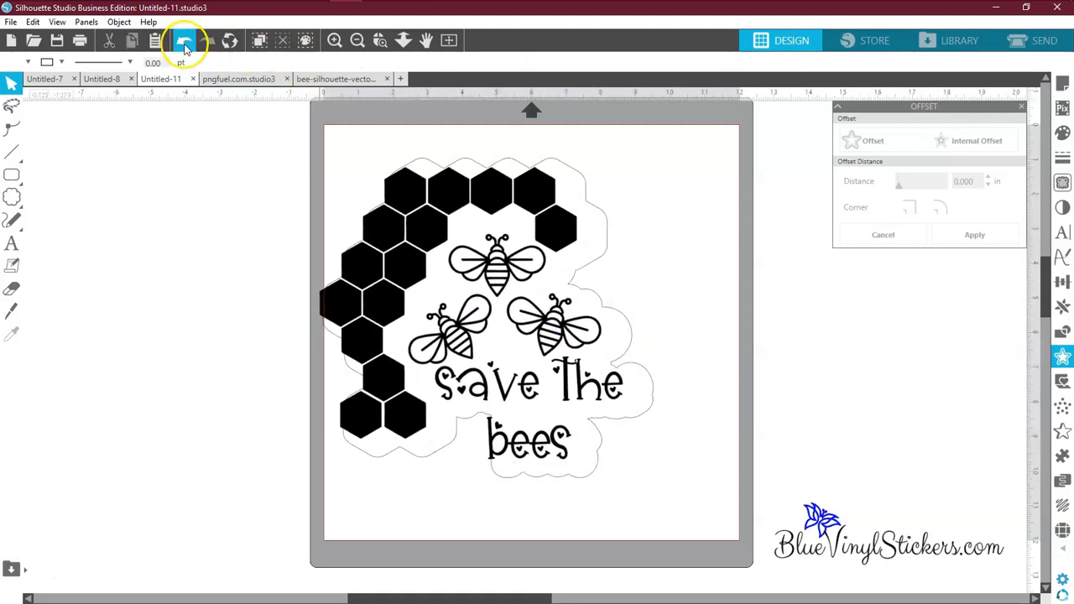
Step: Undo the moves, the inner-shape deletion and the compound path release, back to the newly created offset
{"action": "left_click", "coordinate": [181, 42]}
{"action": "left_click", "coordinate": [182, 42]}
{"action": "left_click", "coordinate": [182, 42]}
{"action": "left_click", "coordinate": [181, 42]}
{"action": "left_click", "coordinate": [182, 42]}
{"action": "left_click", "coordinate": [181, 42]}
{"action": "left_click", "coordinate": [181, 42]}
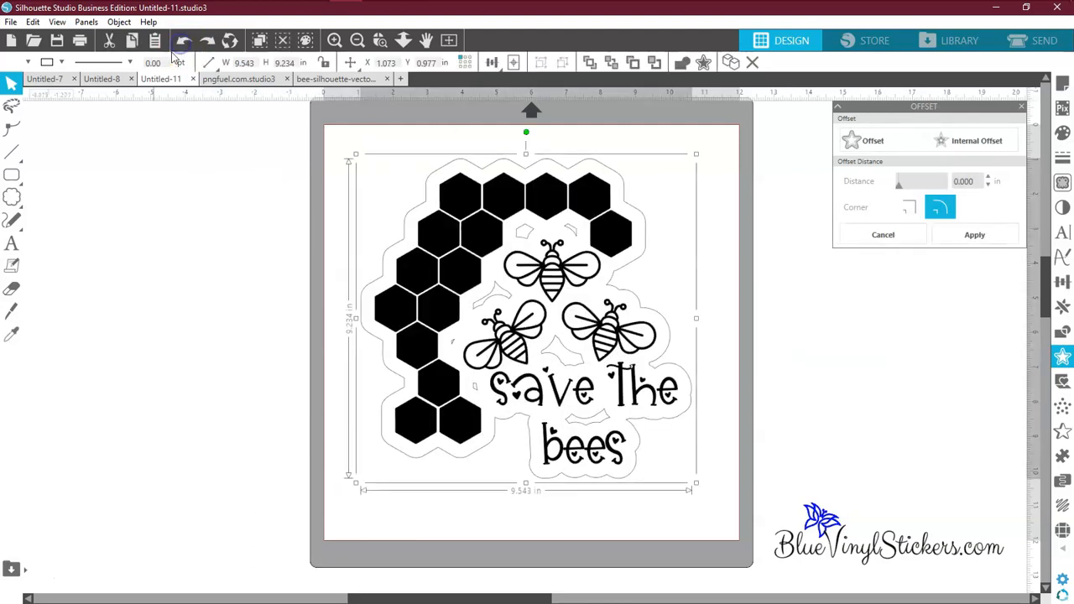
{"action": "left_click", "coordinate": [231, 351]}
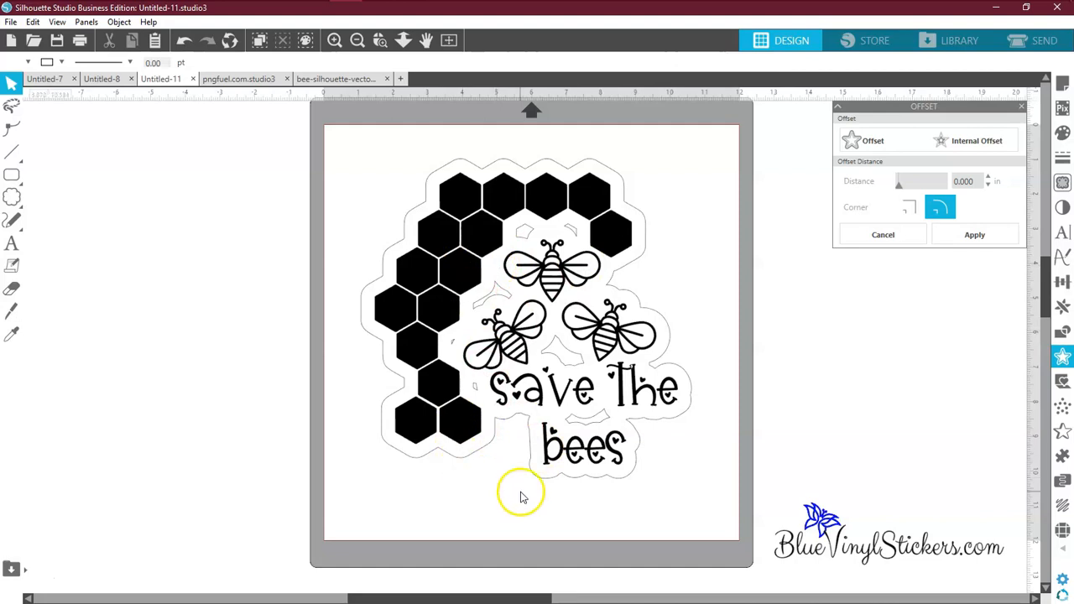
Step: Release the compound path of the offset outline around the design
{"action": "right_click", "coordinate": [558, 483]}
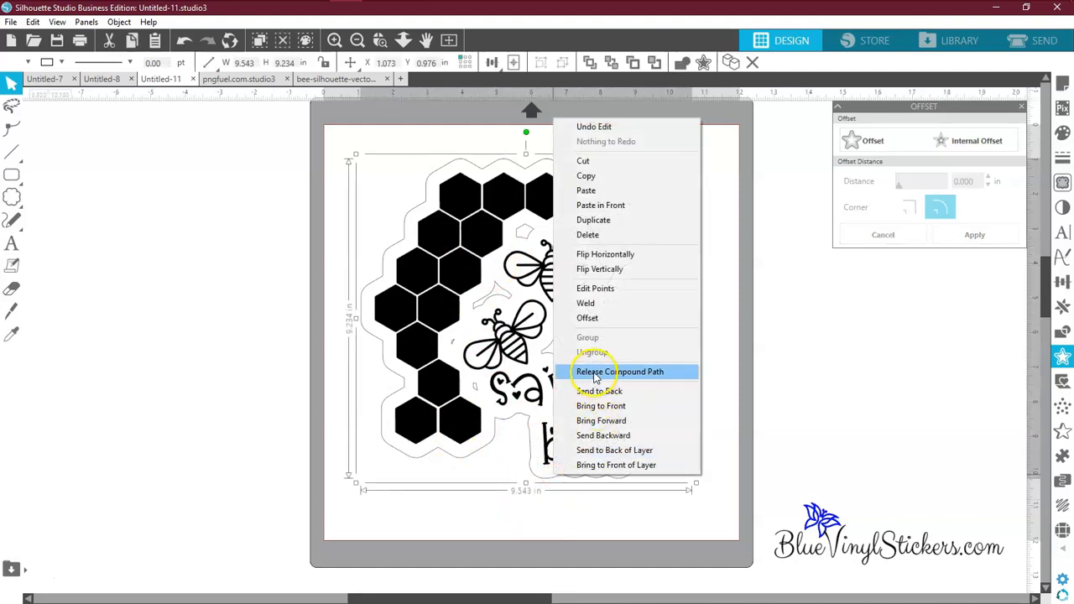
{"action": "left_click", "coordinate": [596, 370]}
{"action": "left_click", "coordinate": [746, 381]}
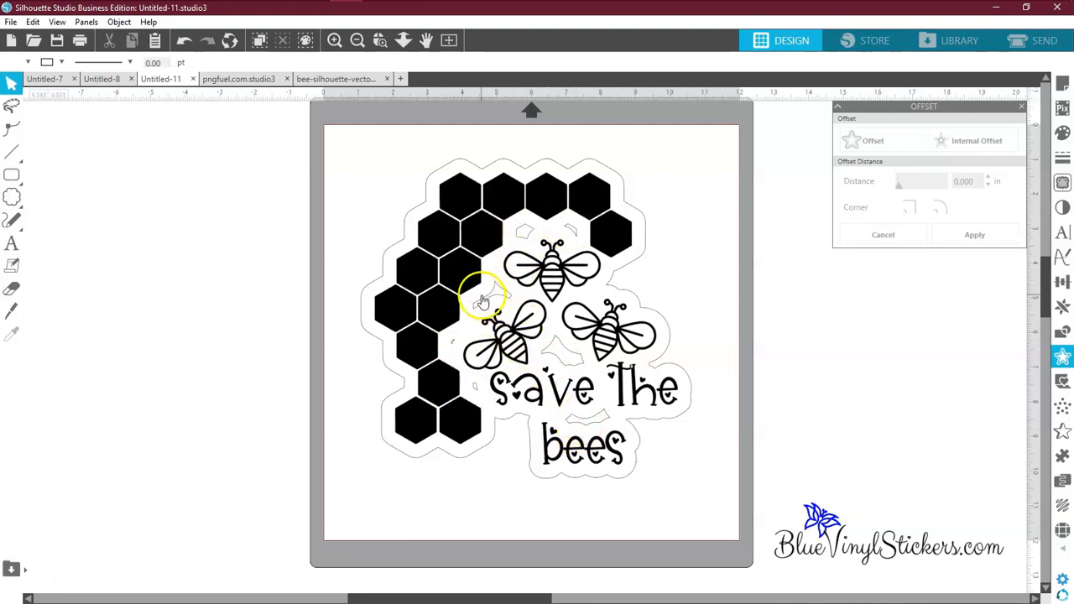
Step: Move the black design and the outer outline off the page on opposite sides, and delete the inner offset shapes
{"action": "left_click_drag", "start_coordinate": [475, 281], "coordinate": [96, 262]}
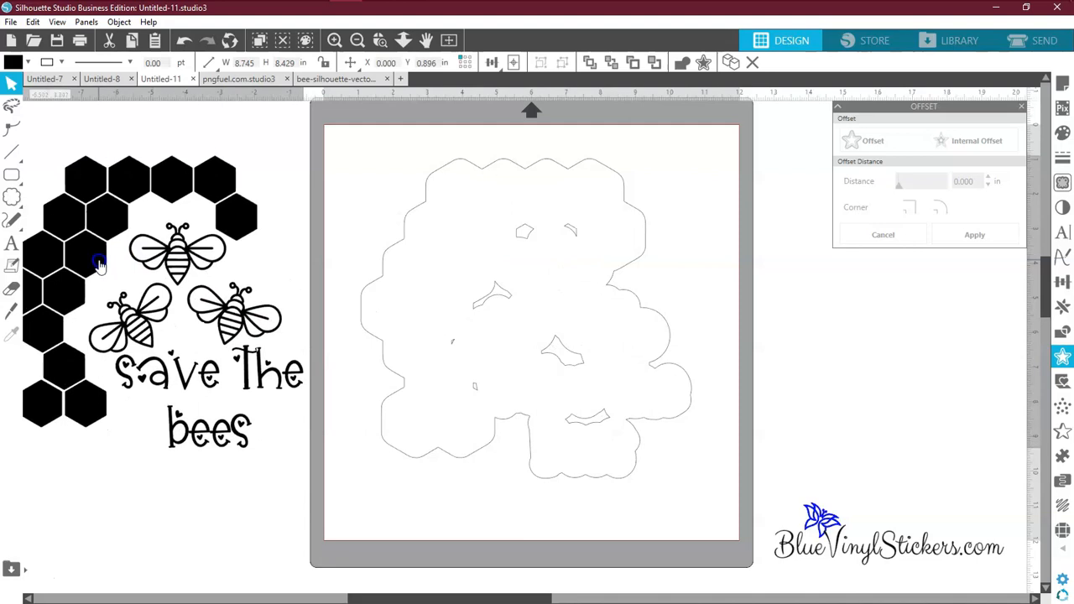
{"action": "right_click", "coordinate": [402, 246]}
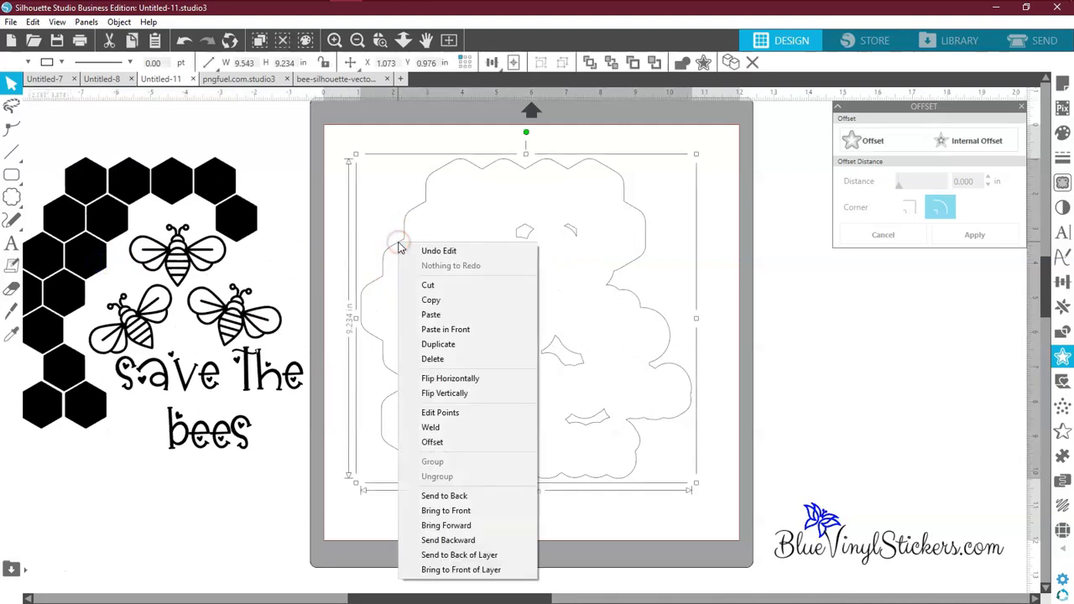
{"action": "left_click_drag", "start_coordinate": [475, 171], "coordinate": [824, 181]}
{"action": "left_click_drag", "start_coordinate": [417, 211], "coordinate": [626, 469]}
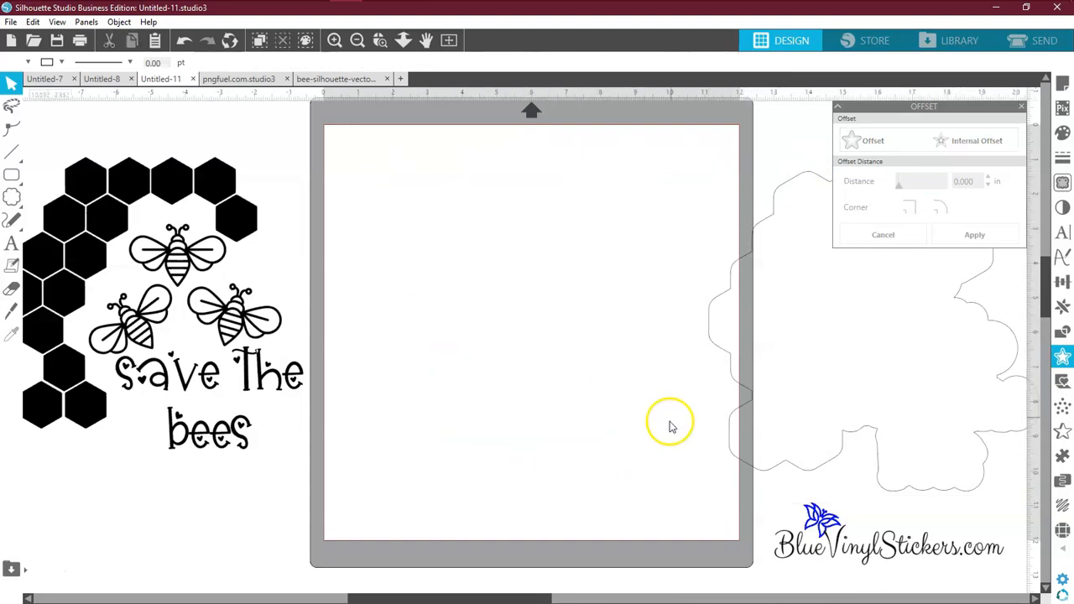
Step: Move the outer outline back onto the page and place the black design inside it
{"action": "left_click_drag", "start_coordinate": [741, 386], "coordinate": [428, 383]}
{"action": "left_click_drag", "start_coordinate": [263, 381], "coordinate": [674, 413]}
{"action": "left_click", "coordinate": [786, 338]}
{"action": "left_click", "coordinate": [788, 305]}
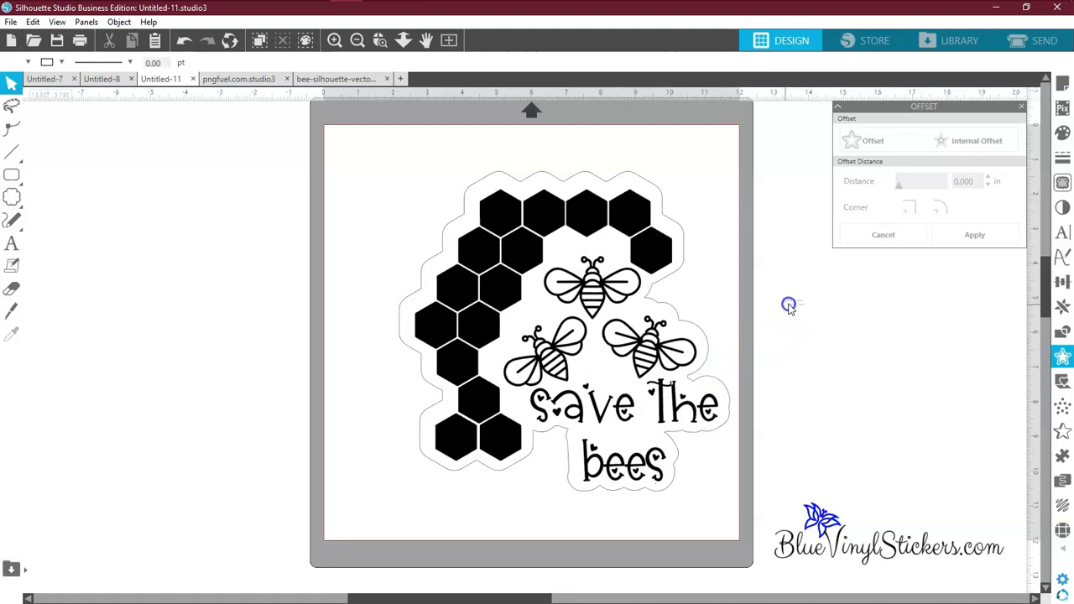
Step: Select the black design with its outer outline and center the two on each other
{"action": "left_click_drag", "start_coordinate": [709, 335], "coordinate": [707, 337]}
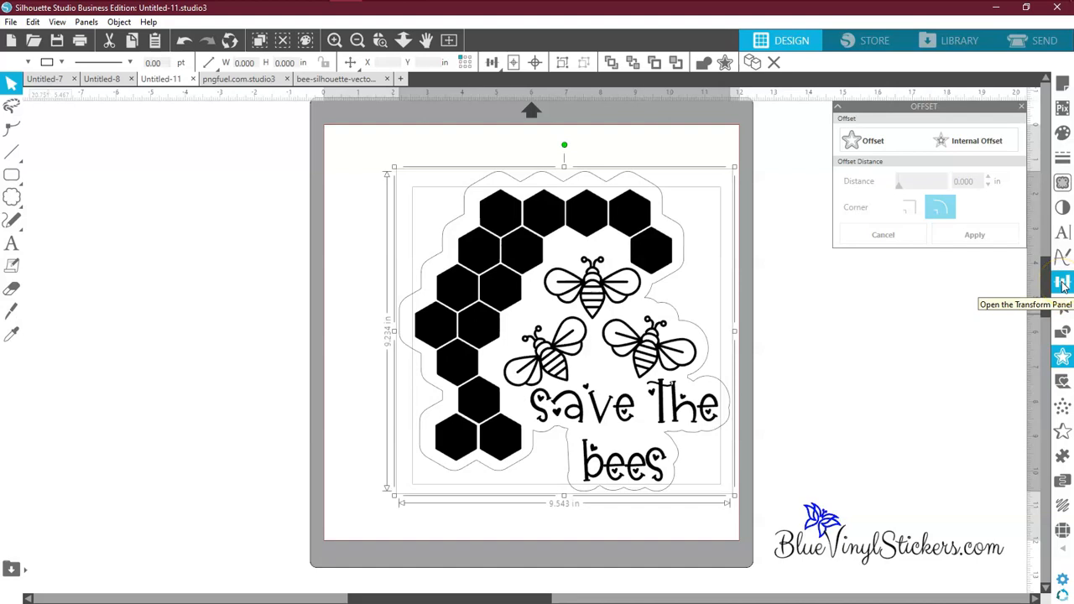
{"action": "left_click", "coordinate": [1064, 284]}
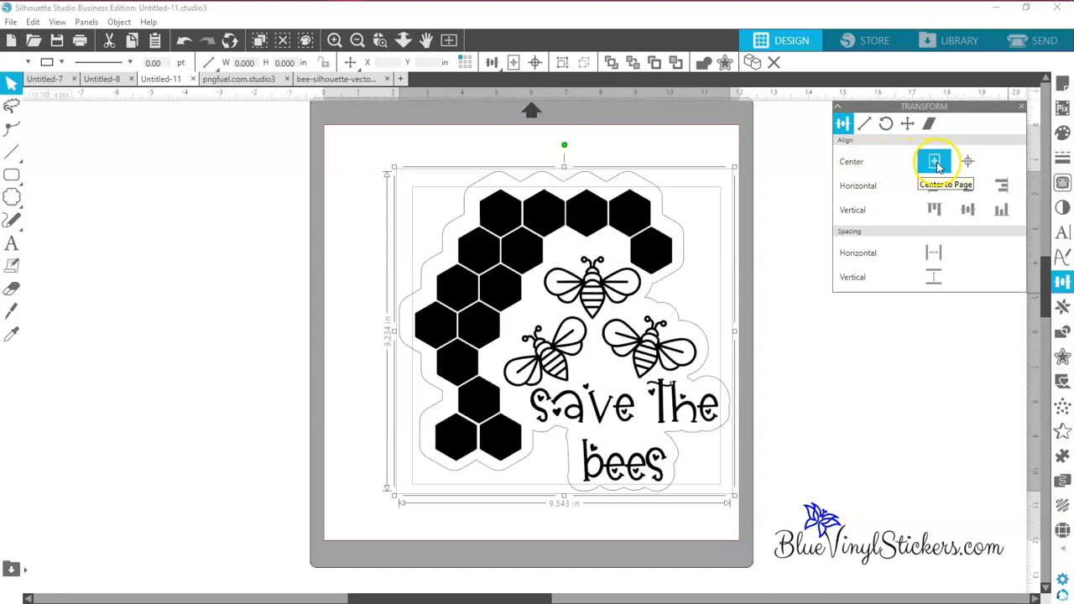
{"action": "left_click", "coordinate": [973, 166]}
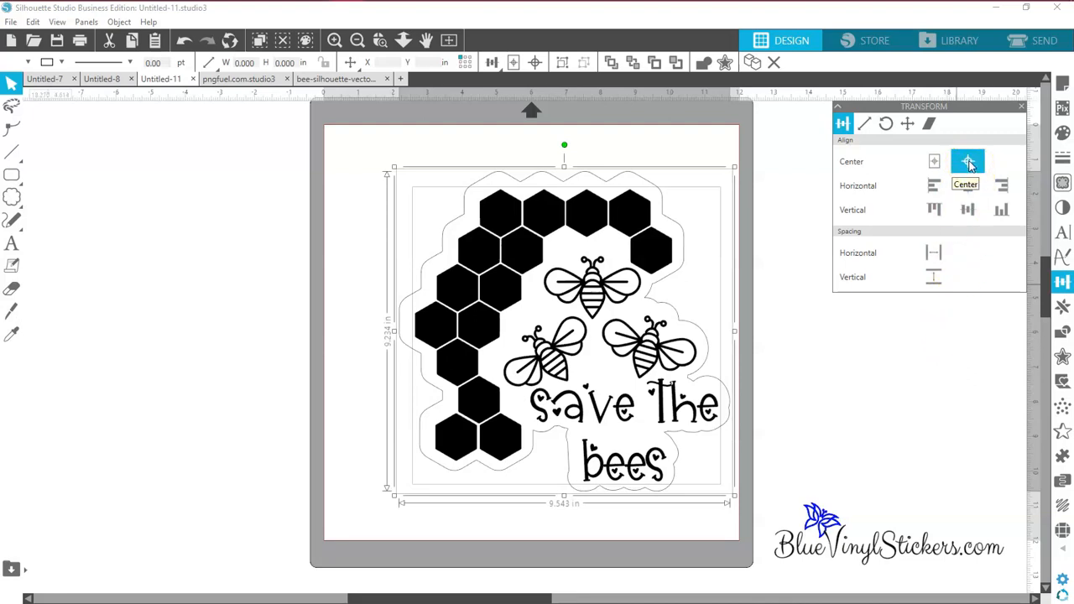
{"action": "left_click", "coordinate": [970, 164]}
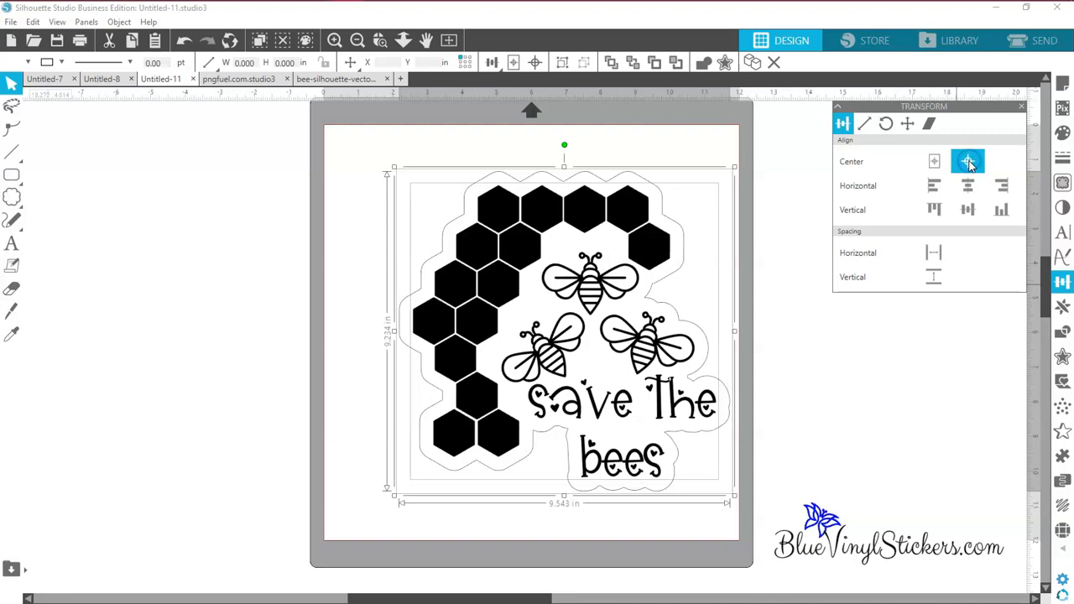
{"action": "left_click", "coordinate": [789, 364]}
Step: Make a compound path from the black design and its outline, and fill it with black
{"action": "left_click", "coordinate": [676, 344]}
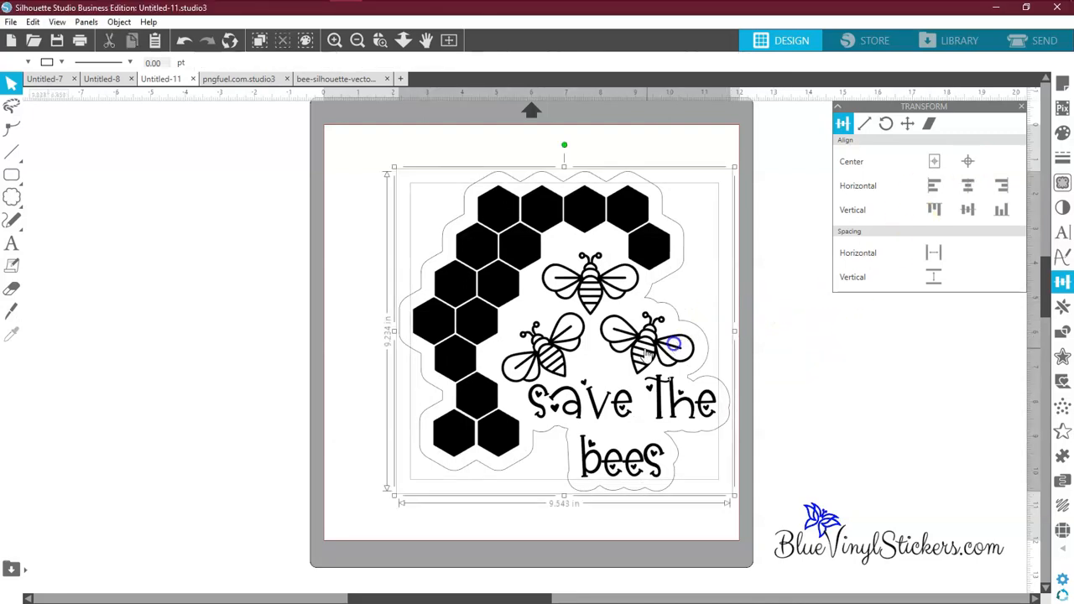
{"action": "left_click", "coordinate": [739, 297]}
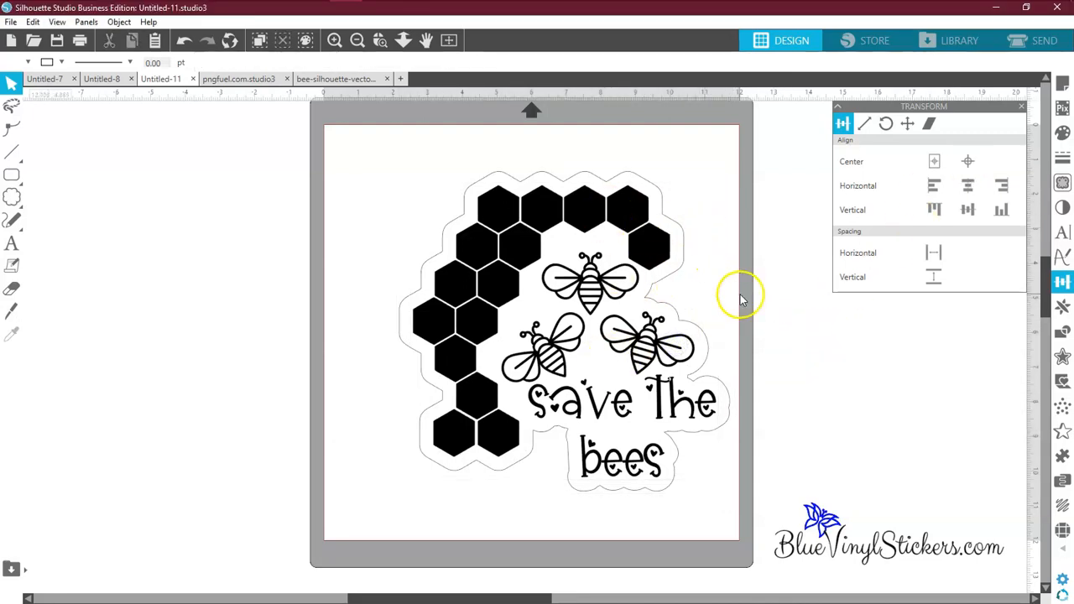
{"action": "left_click", "coordinate": [651, 369]}
{"action": "right_click", "coordinate": [646, 354]}
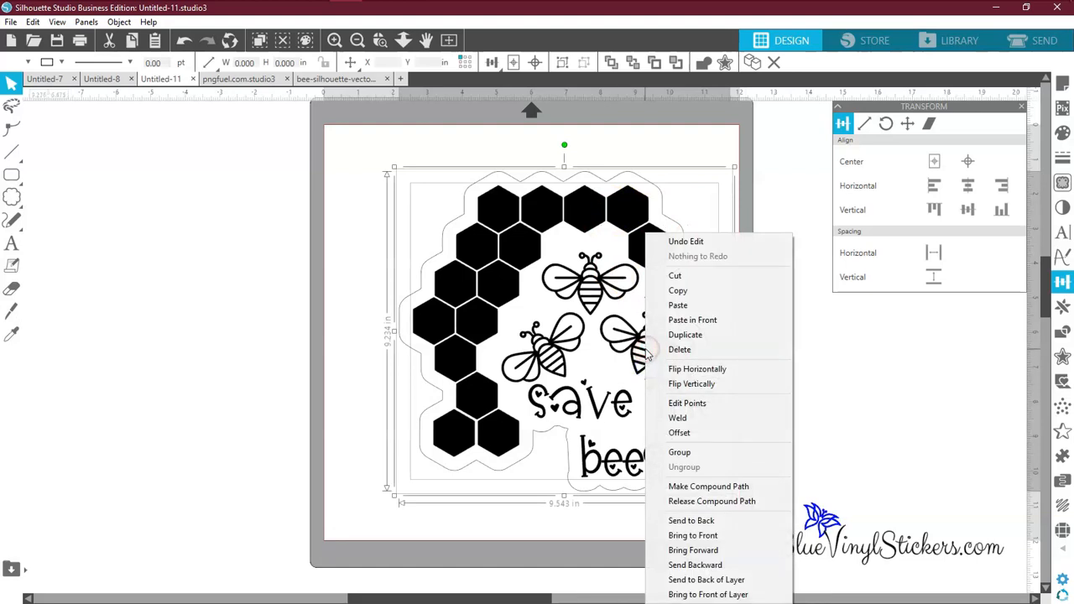
{"action": "left_click", "coordinate": [674, 488]}
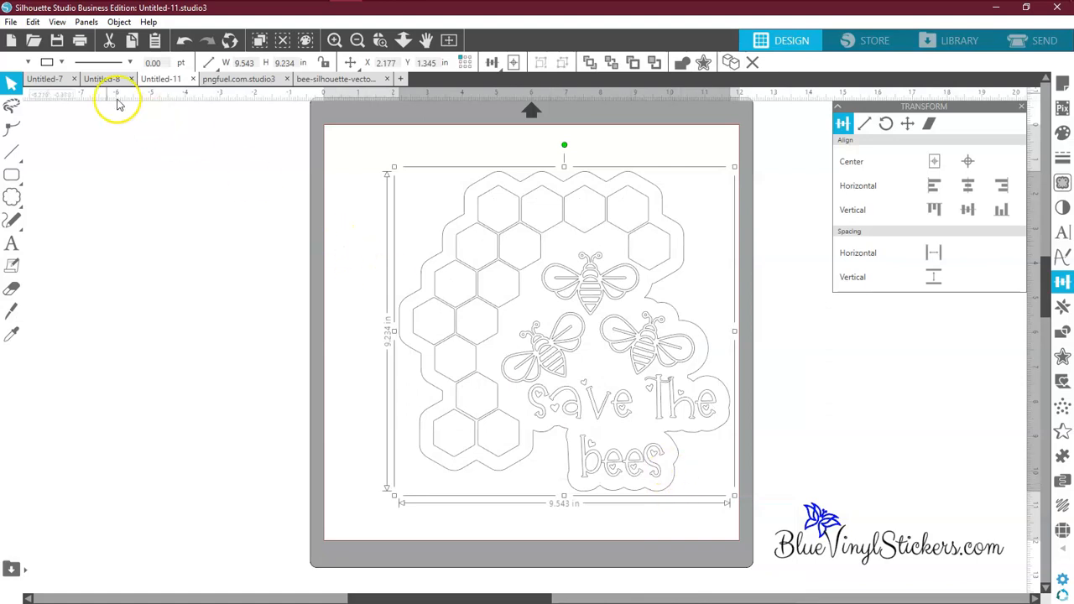
{"action": "left_click", "coordinate": [29, 62]}
{"action": "left_click", "coordinate": [95, 90]}
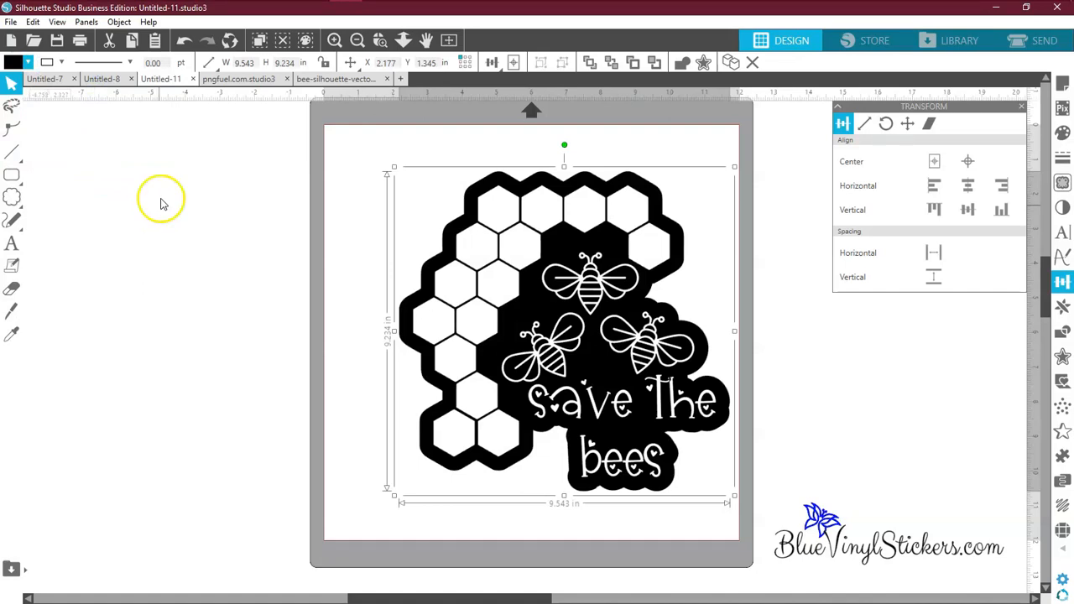
Step: Undo the black fill and the compound path, and group the black design with its outline
{"action": "left_click", "coordinate": [182, 42]}
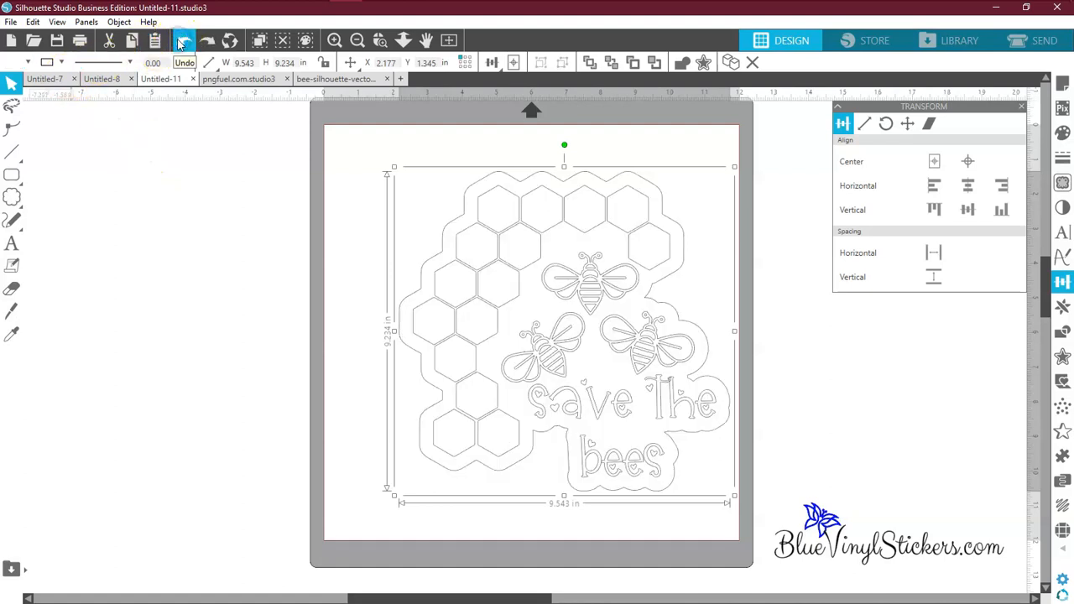
{"action": "left_click", "coordinate": [179, 42]}
{"action": "left_click", "coordinate": [199, 193]}
{"action": "left_click_drag", "start_coordinate": [210, 294], "coordinate": [456, 337]}
{"action": "right_click", "coordinate": [457, 327]}
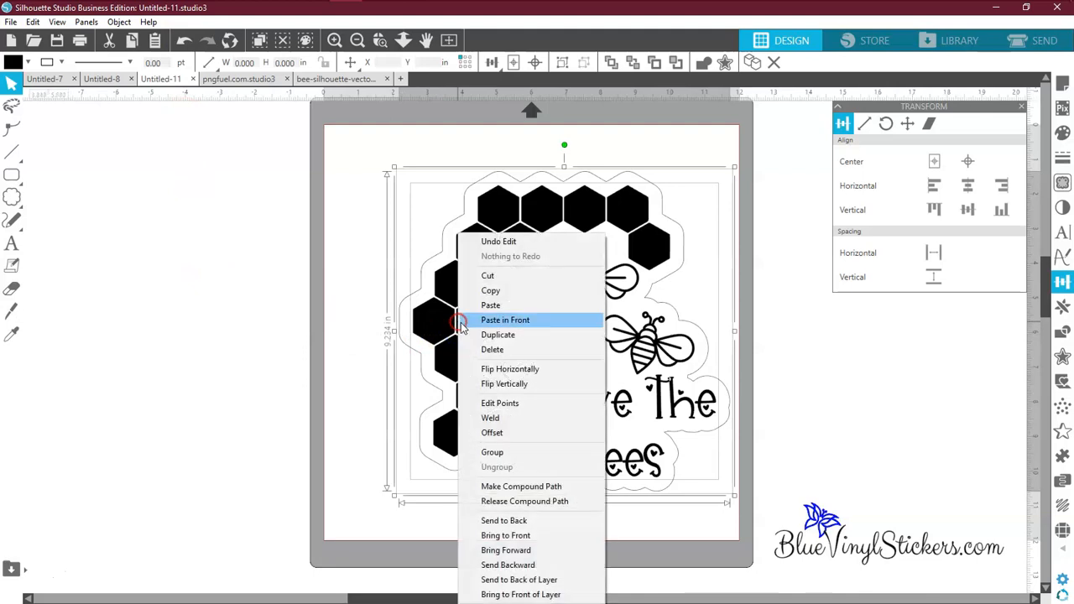
{"action": "left_click", "coordinate": [493, 453]}
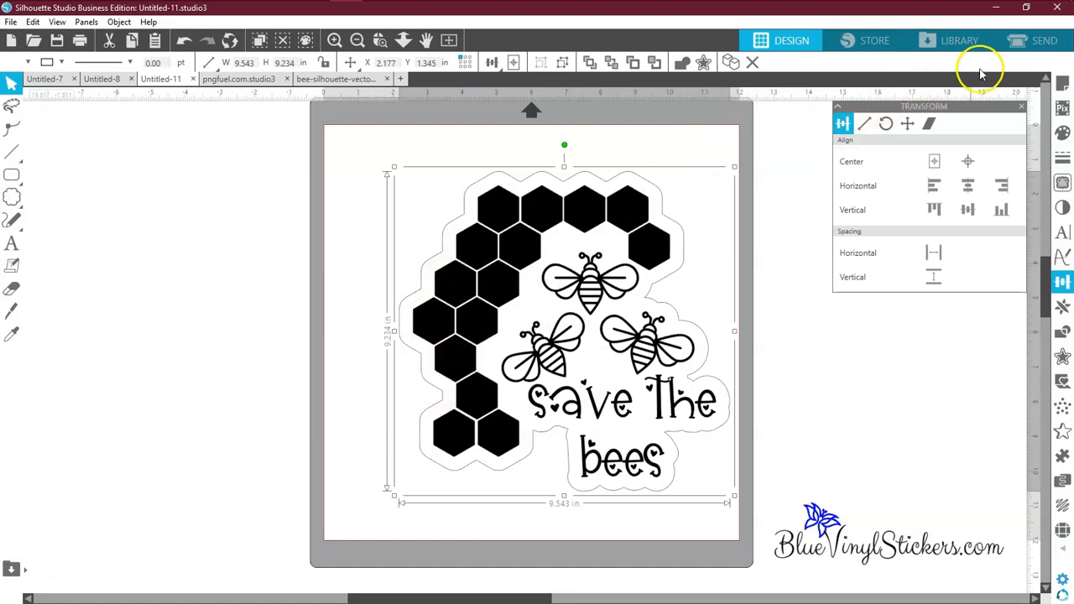
Step: Check the grouped design's cut lines in the send view, and ungroup the design from its outline
{"action": "left_click", "coordinate": [1040, 42]}
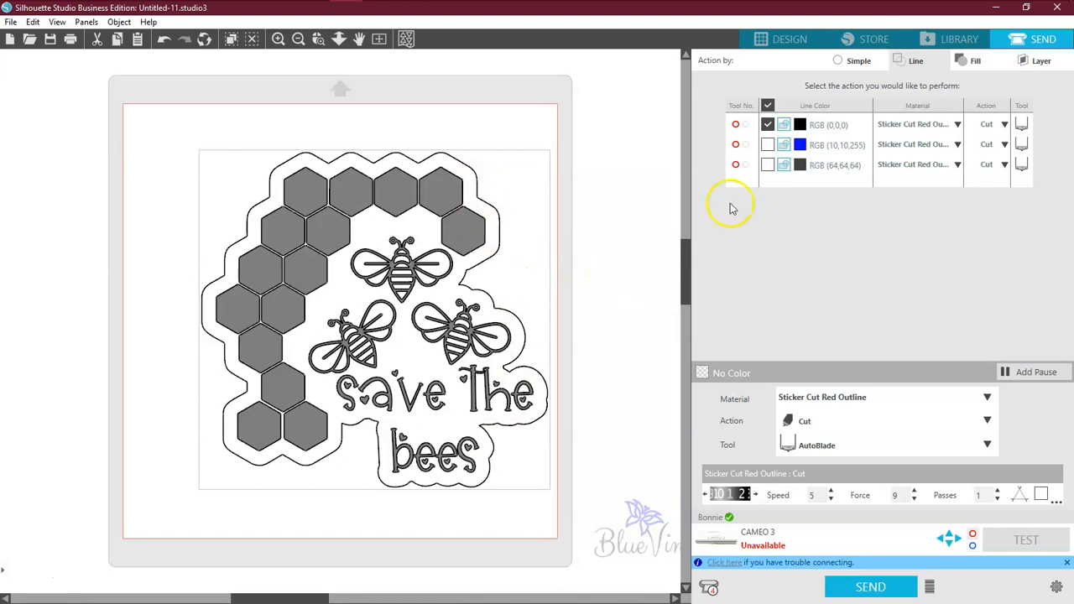
{"action": "left_click", "coordinate": [785, 40]}
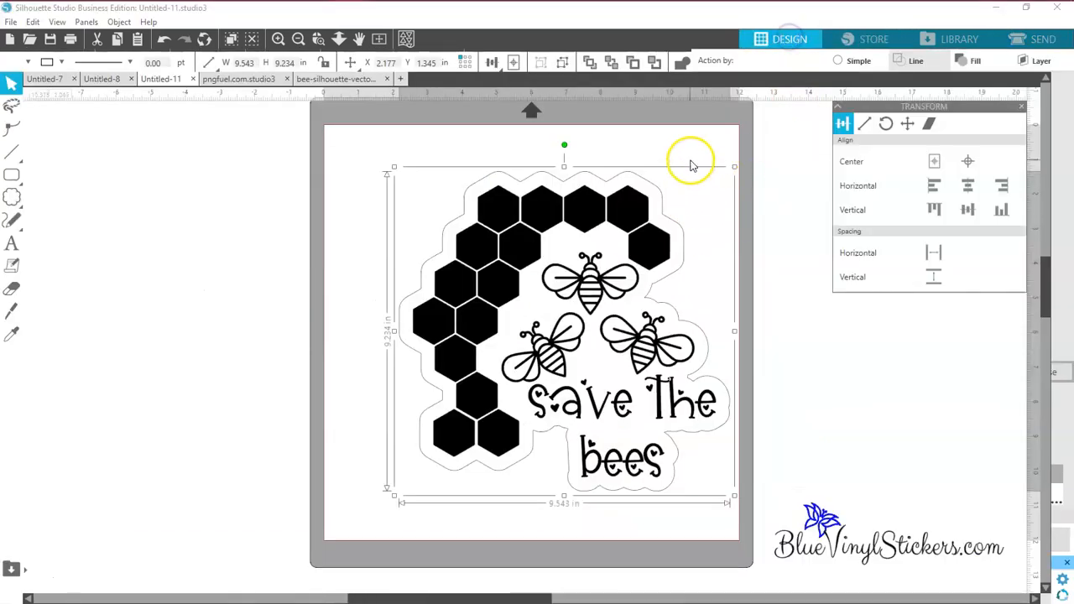
{"action": "right_click", "coordinate": [661, 213]}
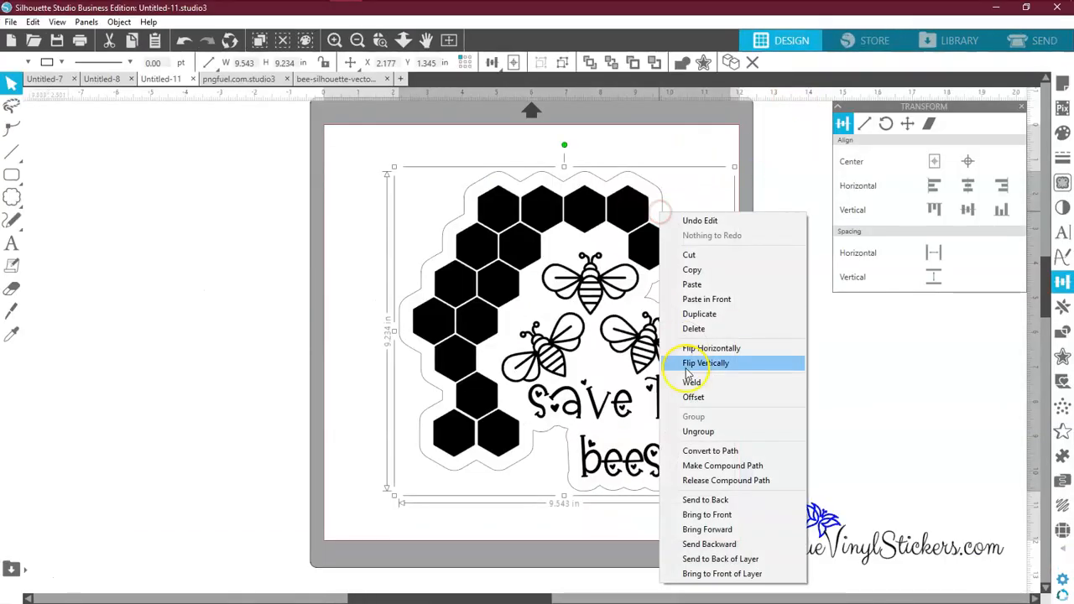
{"action": "left_click", "coordinate": [698, 431]}
{"action": "left_click", "coordinate": [746, 249]}
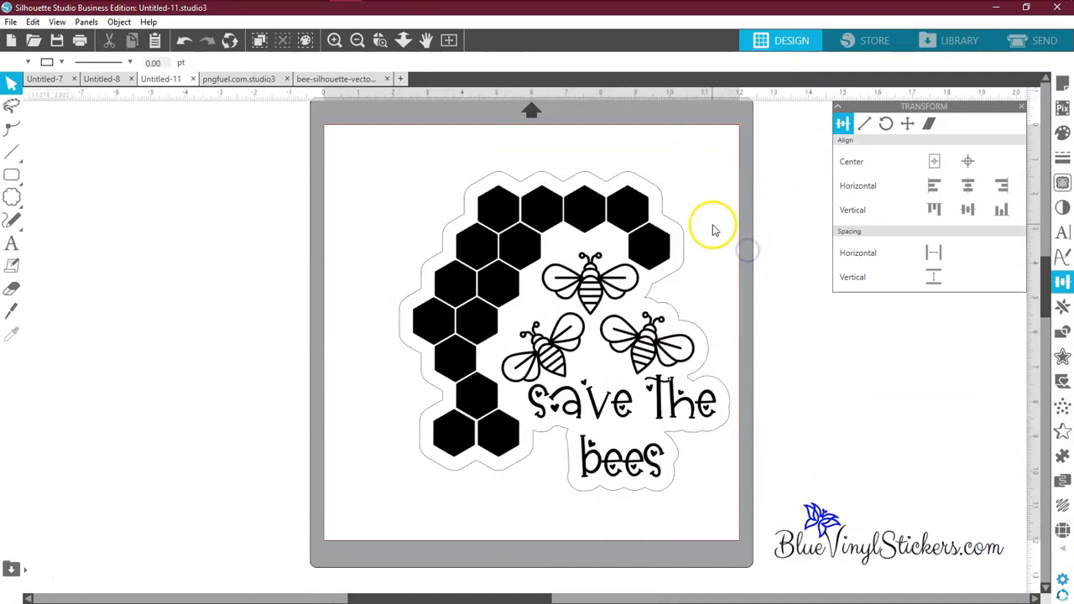
Step: Set the outer outline's line color to red and group it with the black design
{"action": "left_click", "coordinate": [684, 234]}
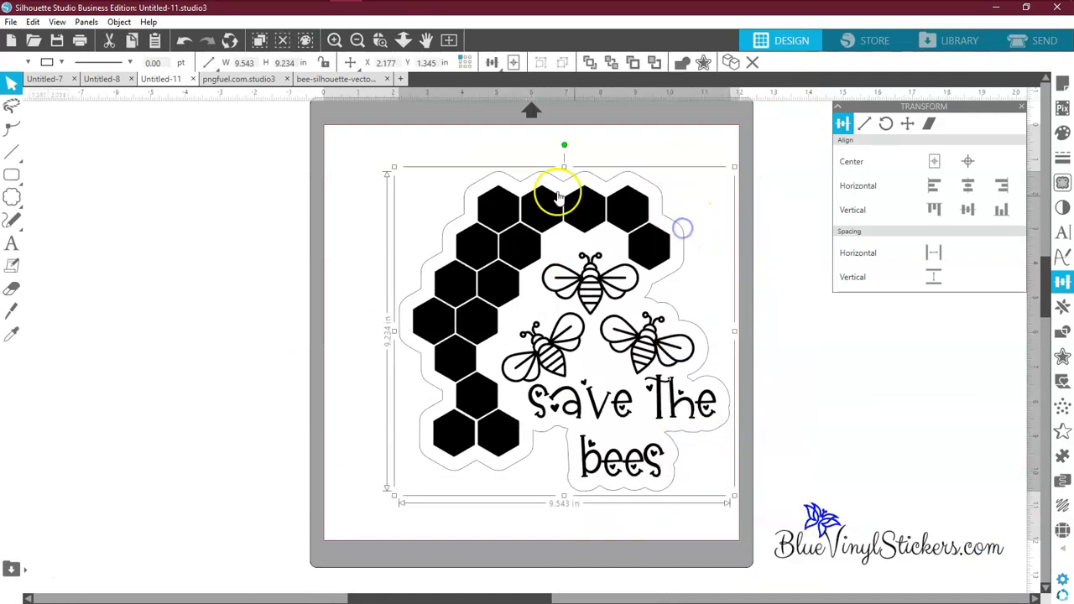
{"action": "left_click", "coordinate": [62, 64]}
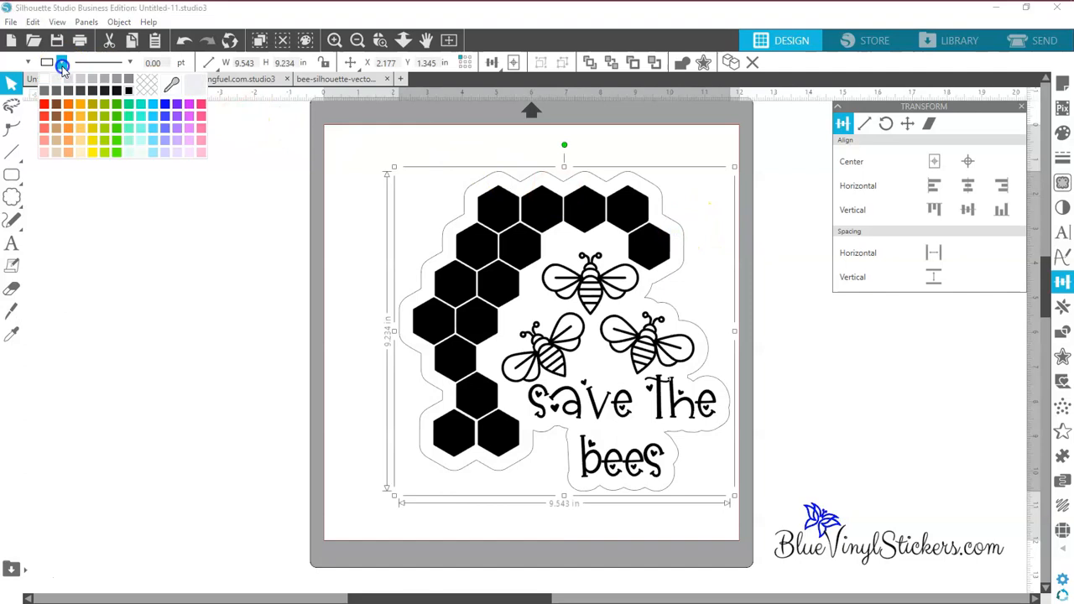
{"action": "left_click", "coordinate": [44, 105]}
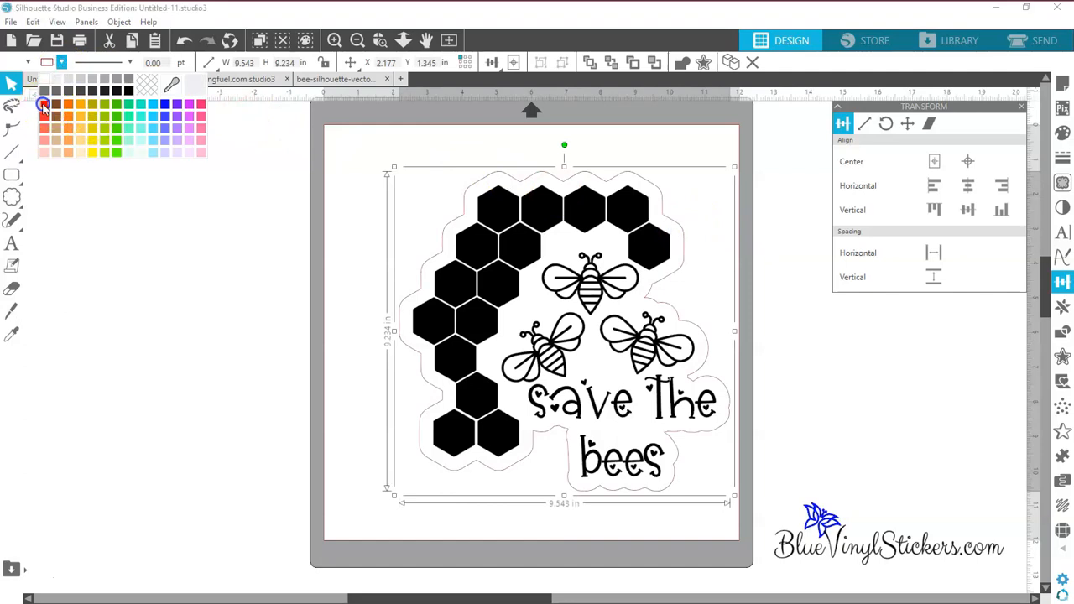
{"action": "left_click_drag", "start_coordinate": [195, 237], "coordinate": [435, 338]}
{"action": "right_click", "coordinate": [435, 337]}
{"action": "left_click", "coordinate": [475, 456]}
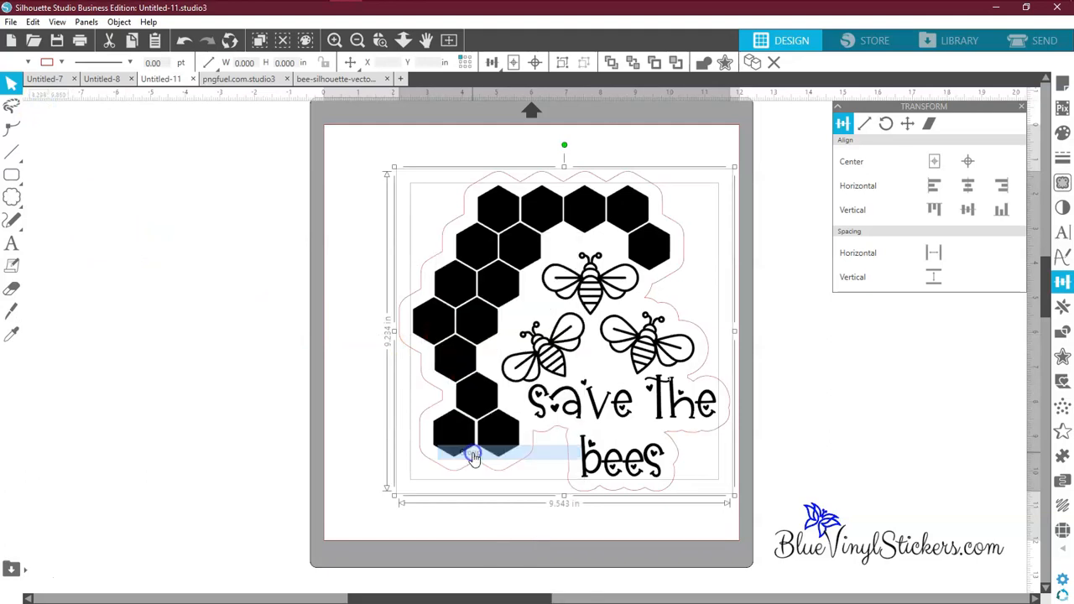
Step: In the send settings by line color, disable RGB (0,0,0) and leave only the red RGB (255,0,0) line enabled for cutting
{"action": "left_click", "coordinate": [1041, 42]}
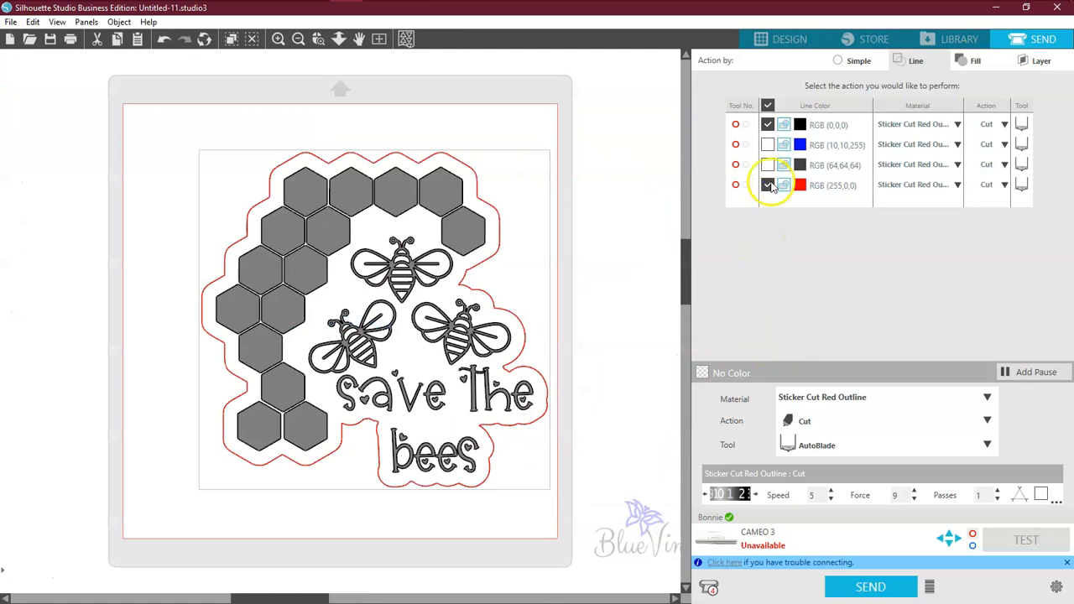
{"action": "left_click", "coordinate": [768, 125]}
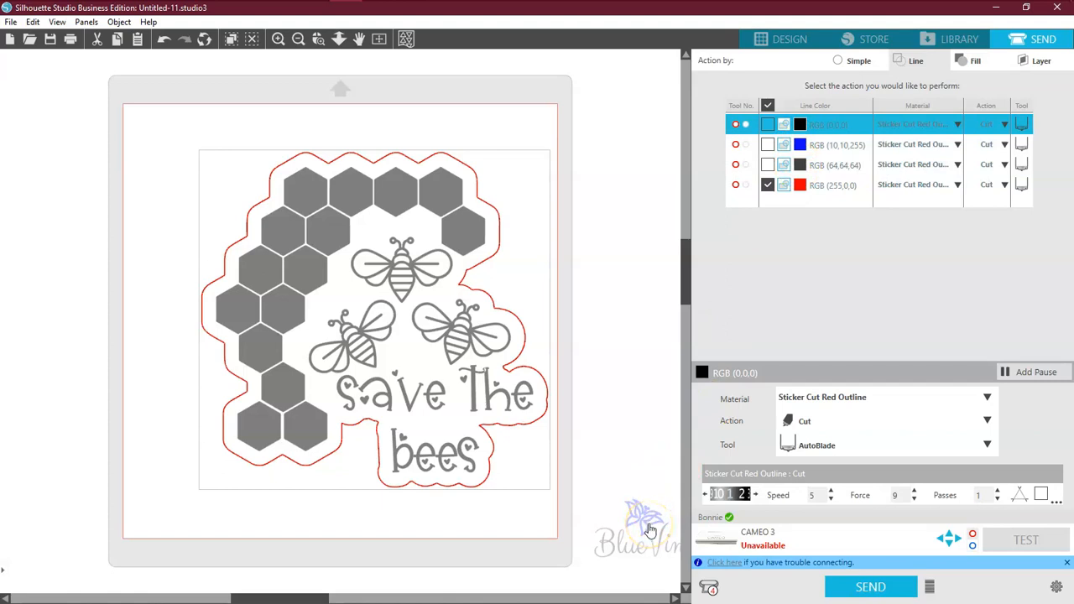
{"action": "left_click", "coordinate": [767, 145]}
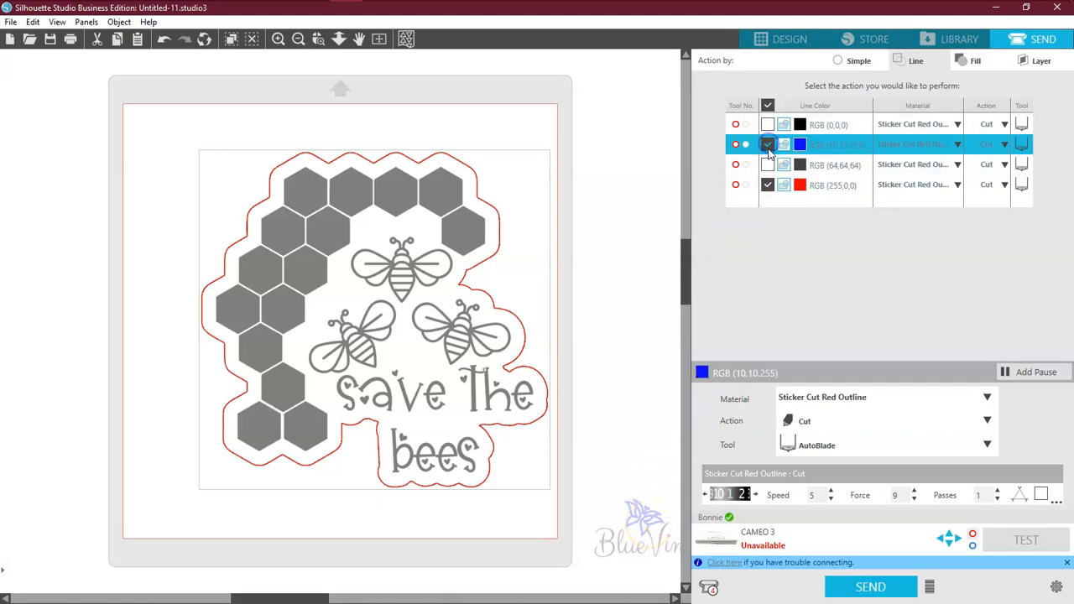
{"action": "left_click", "coordinate": [768, 165]}
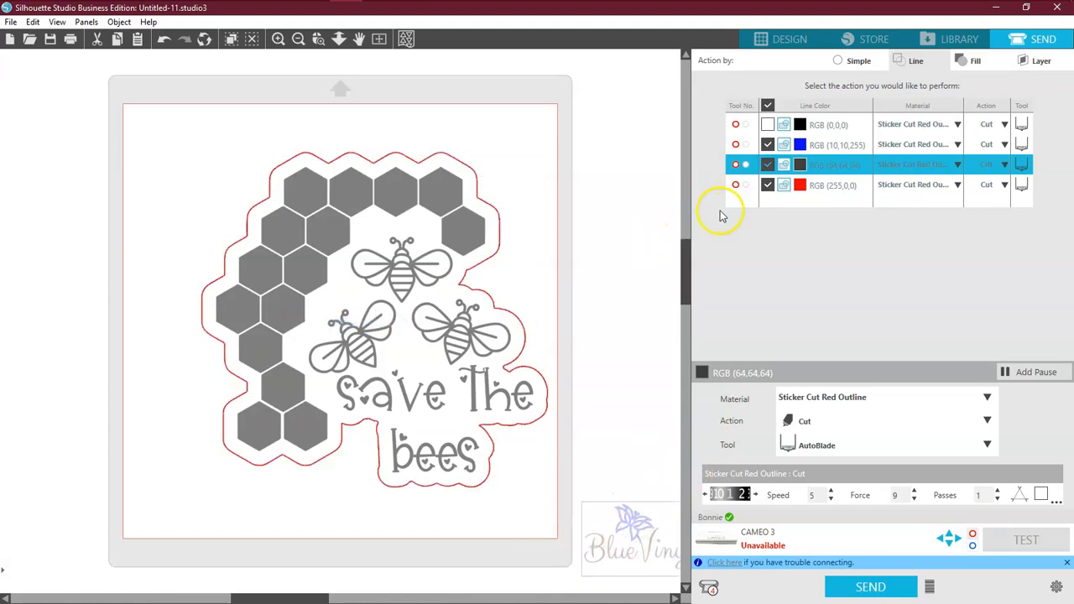
{"action": "left_click", "coordinate": [767, 165]}
{"action": "left_click", "coordinate": [767, 146]}
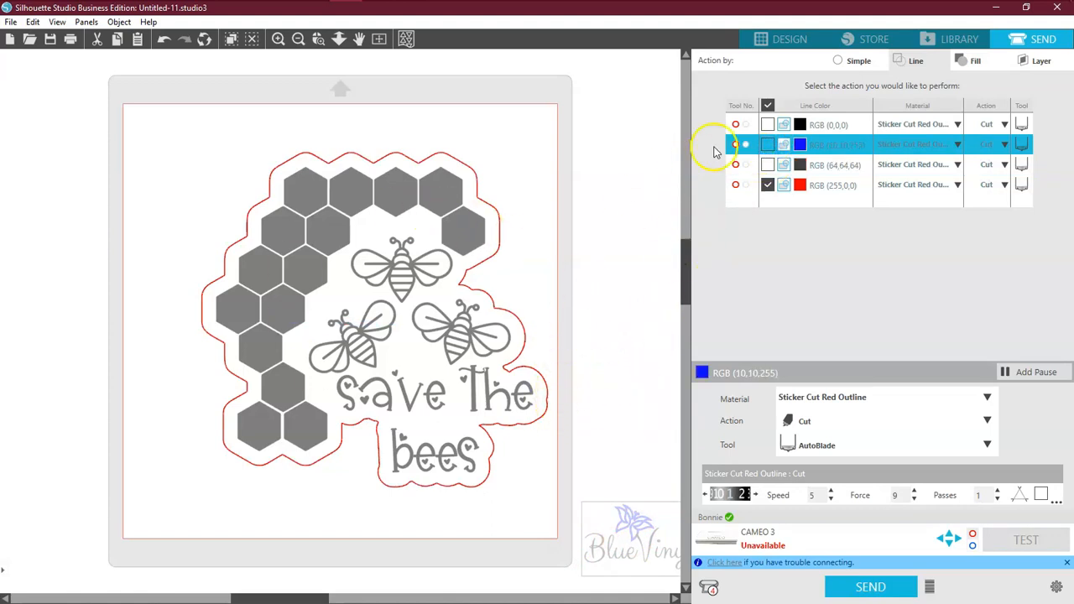
Step: Return to the design workspace and move the grouped sticker slightly up and left toward the page's middle
{"action": "left_click", "coordinate": [785, 42]}
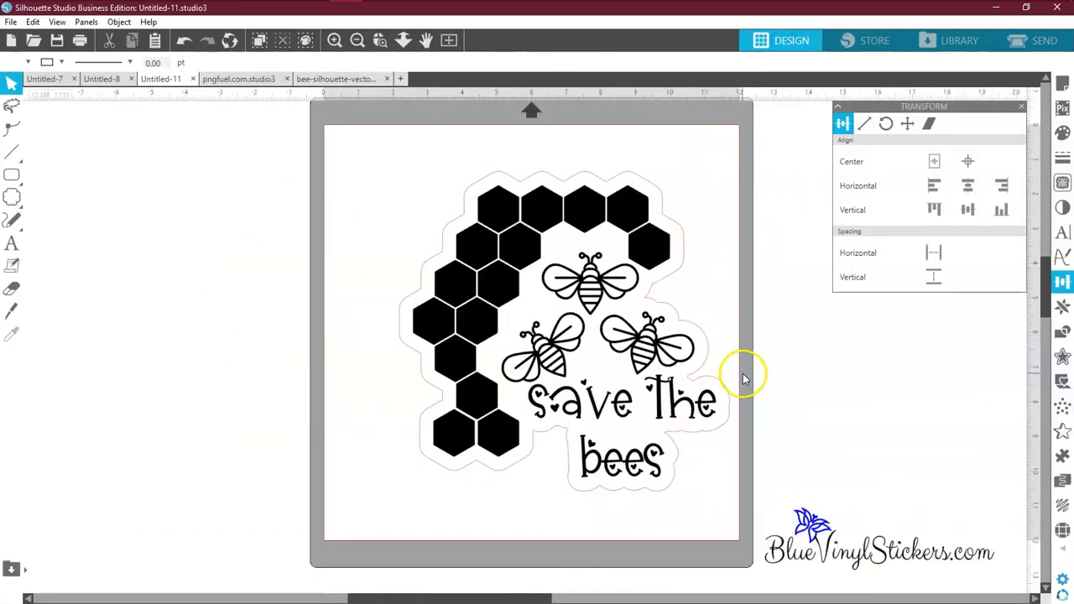
{"action": "left_click_drag", "start_coordinate": [719, 384], "coordinate": [693, 376]}
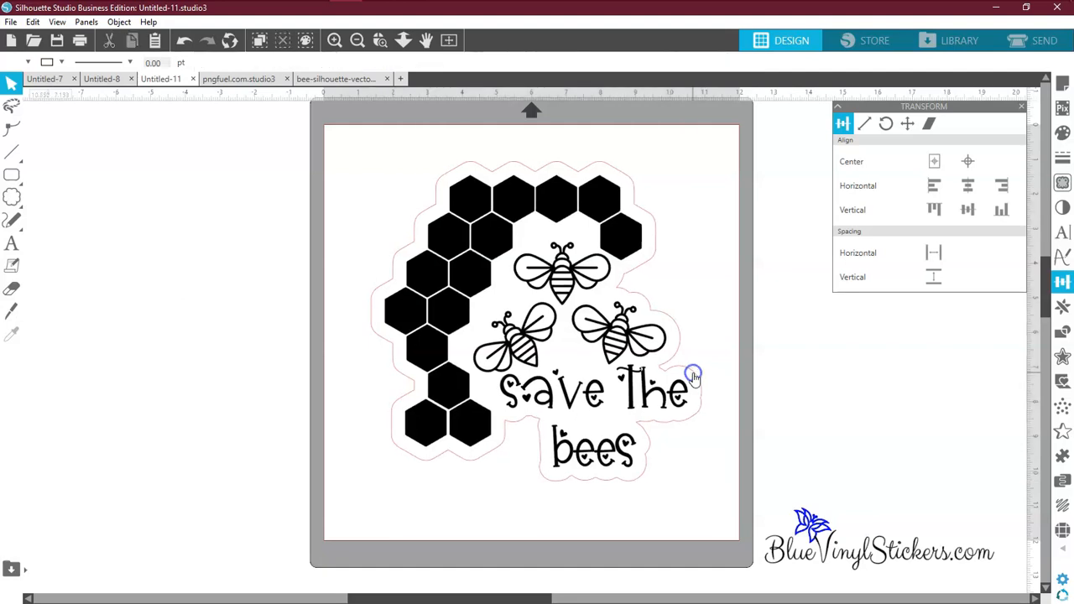
{"action": "left_click", "coordinate": [309, 327]}
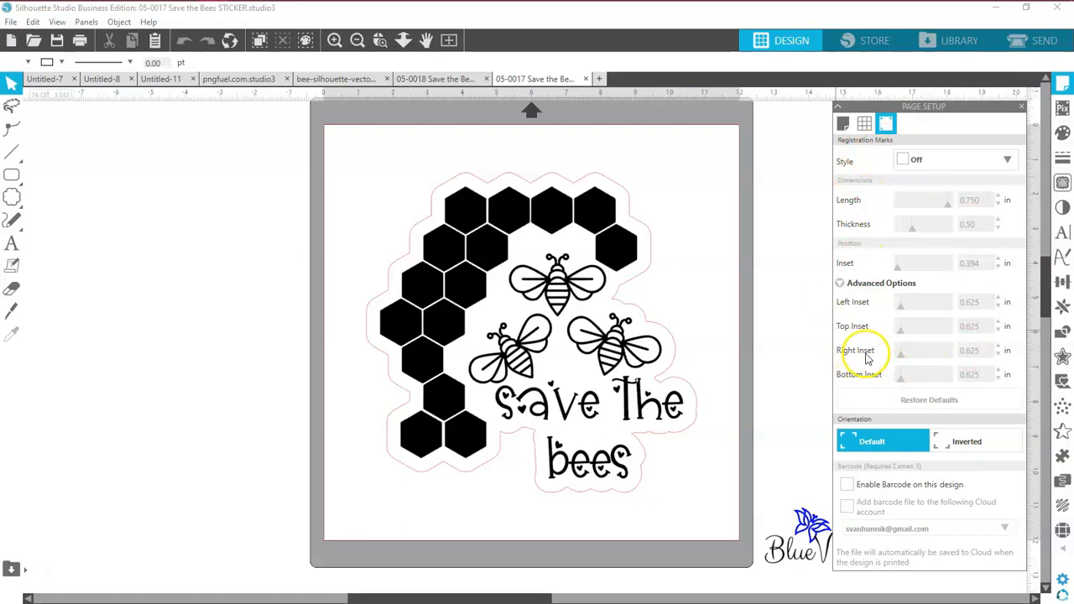
Step: Turn on Type 1 registration marks for the Save the Bees sticker and set their thickness to 1.00
{"action": "left_click", "coordinate": [1009, 160]}
{"action": "left_click", "coordinate": [947, 197]}
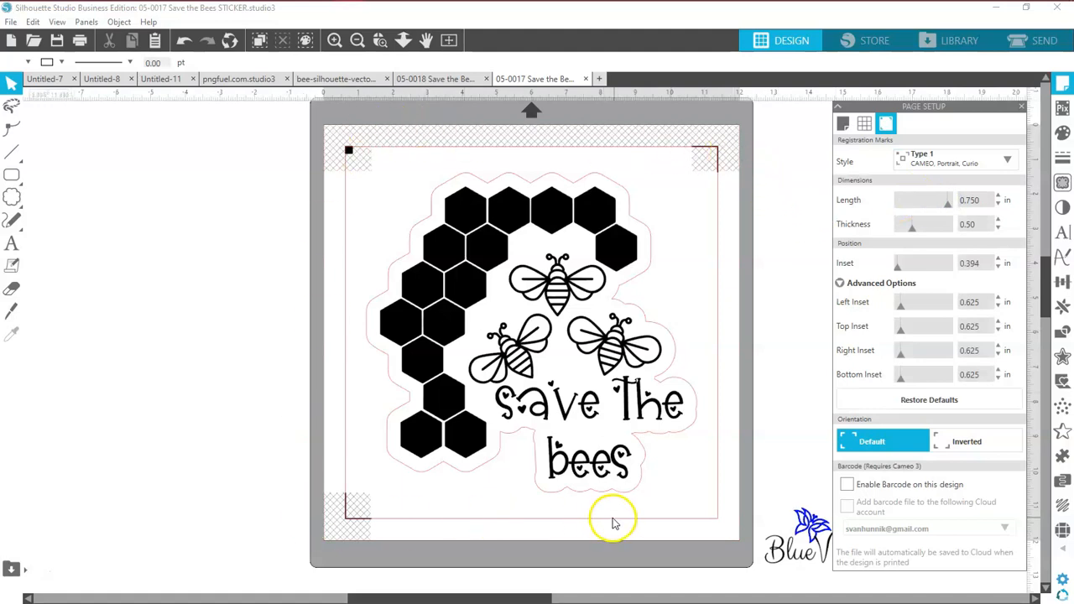
{"action": "left_click", "coordinate": [913, 233]}
{"action": "left_click_drag", "start_coordinate": [919, 232], "coordinate": [945, 232]}
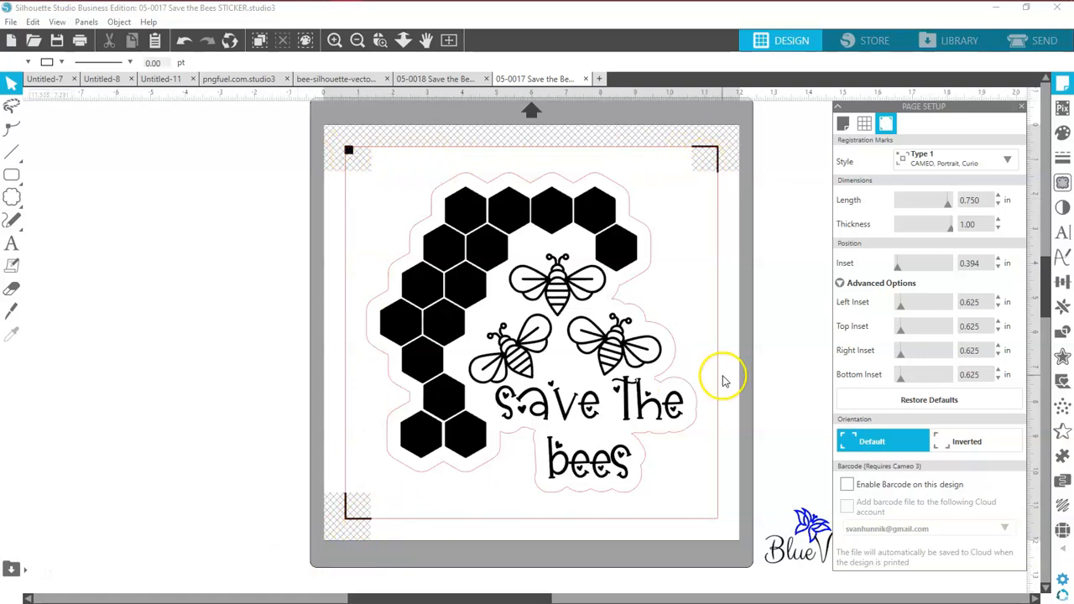
Step: Set the page size to Current Printer in portrait orientation
{"action": "left_click", "coordinate": [845, 126]}
{"action": "left_click", "coordinate": [1008, 158]}
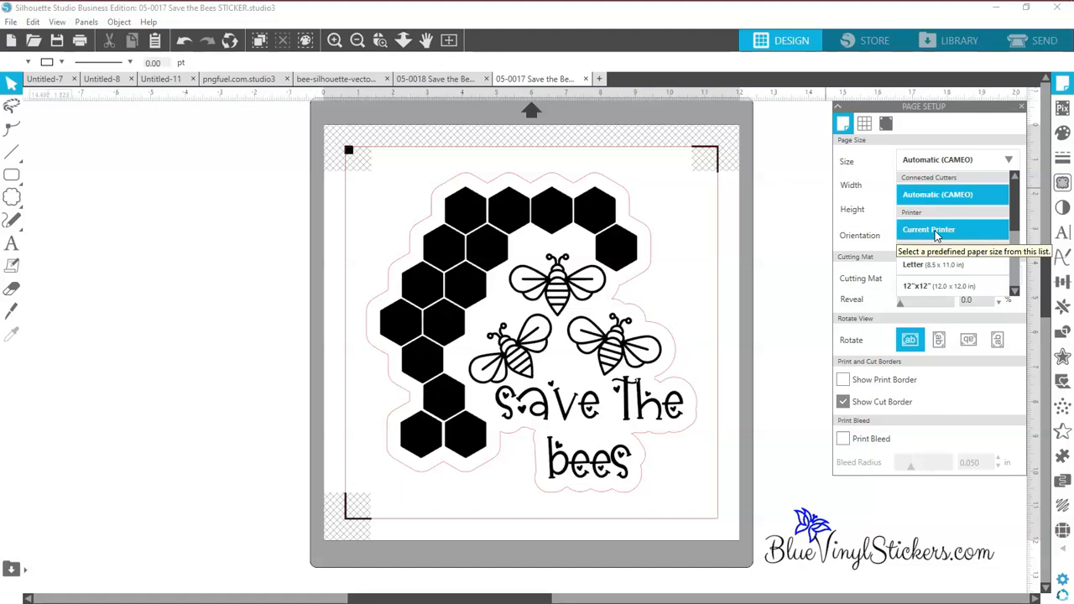
{"action": "left_click", "coordinate": [937, 230]}
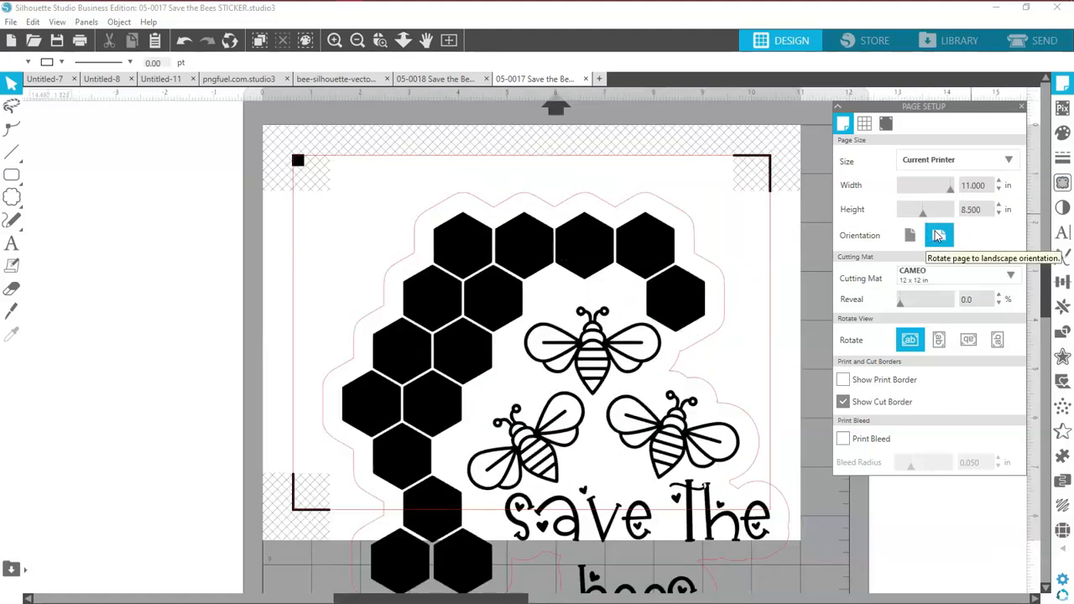
{"action": "left_click", "coordinate": [909, 237]}
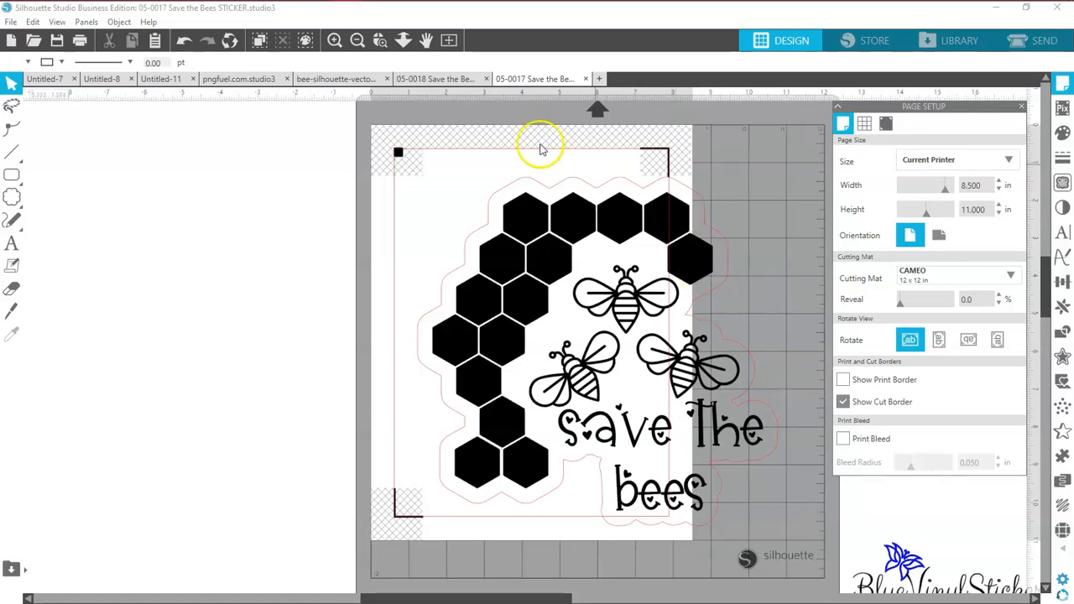
Step: Shrink the sticker to 3.5 in wide with locked proportions and place it near the page's upper-left corner, clear of the registration mark
{"action": "left_click", "coordinate": [708, 445]}
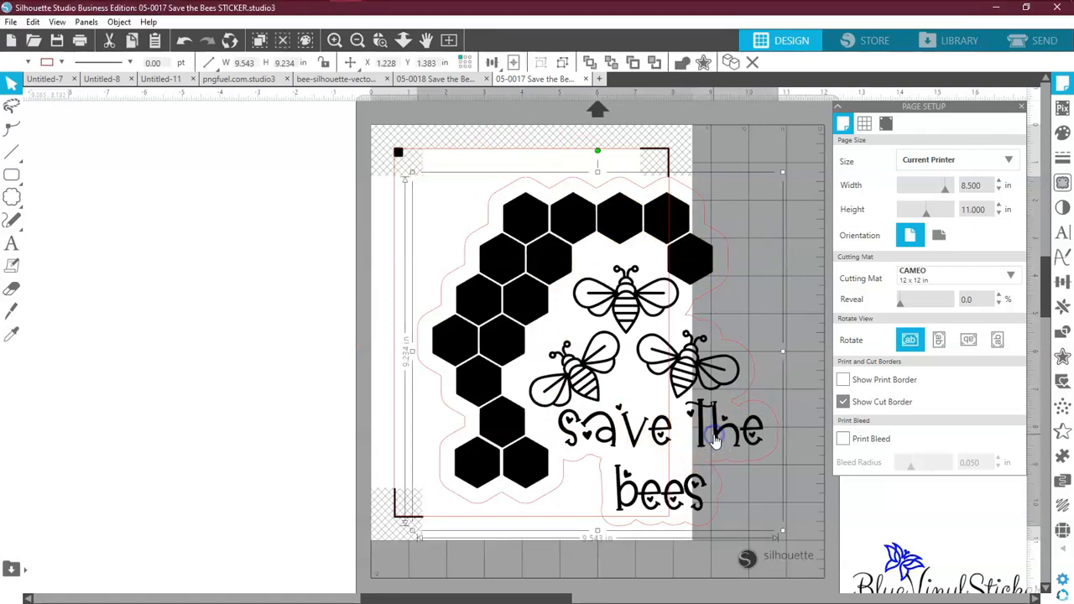
{"action": "left_click_drag", "start_coordinate": [782, 531], "coordinate": [506, 292]}
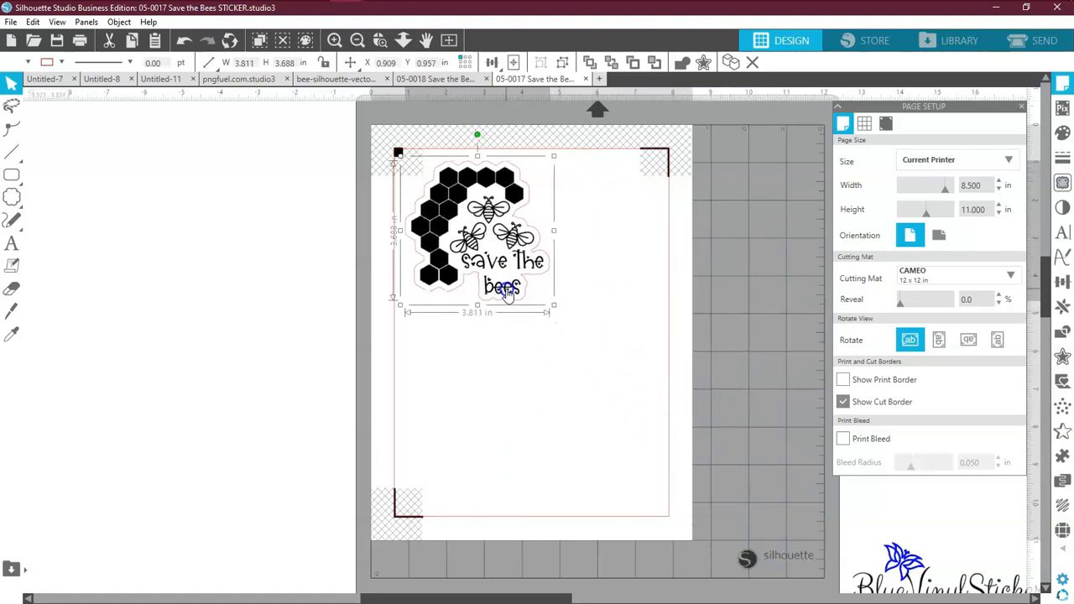
{"action": "left_click", "coordinate": [1061, 285]}
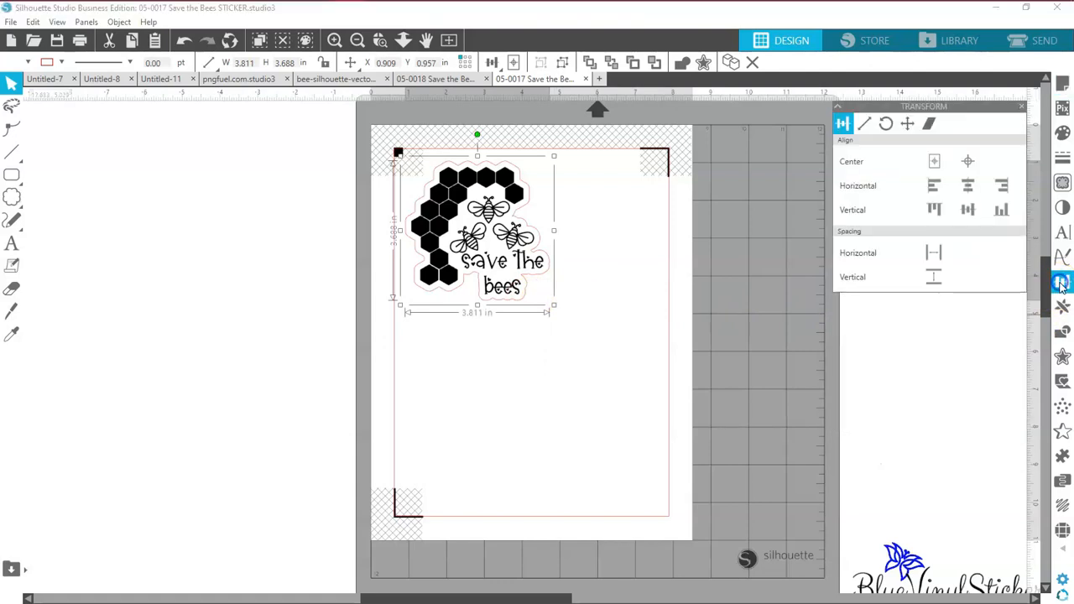
{"action": "left_click", "coordinate": [865, 126]}
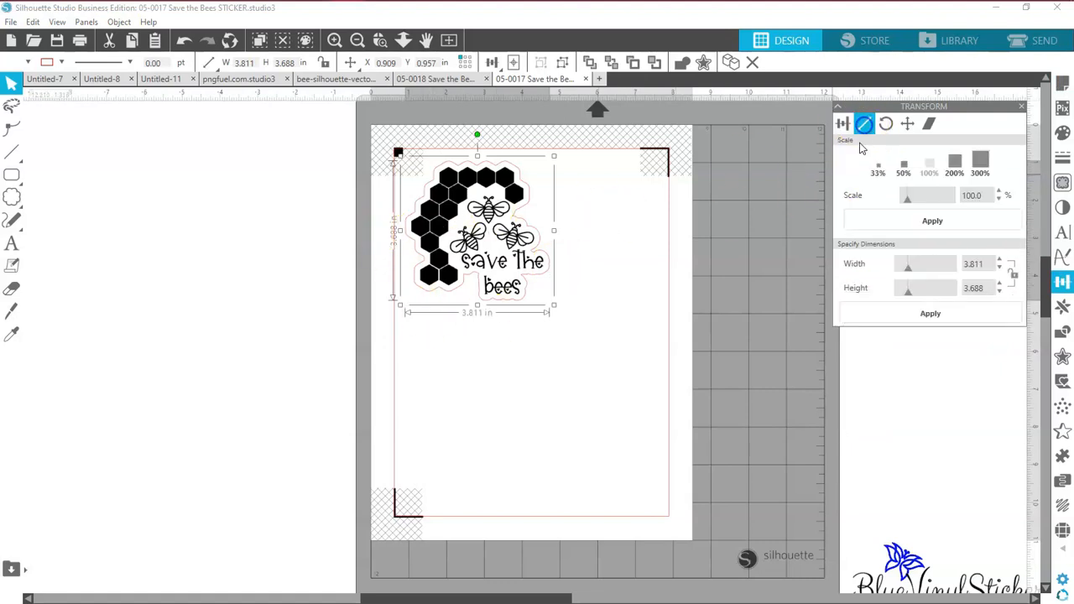
{"action": "left_click", "coordinate": [1012, 279]}
{"action": "key", "text": "Return"}
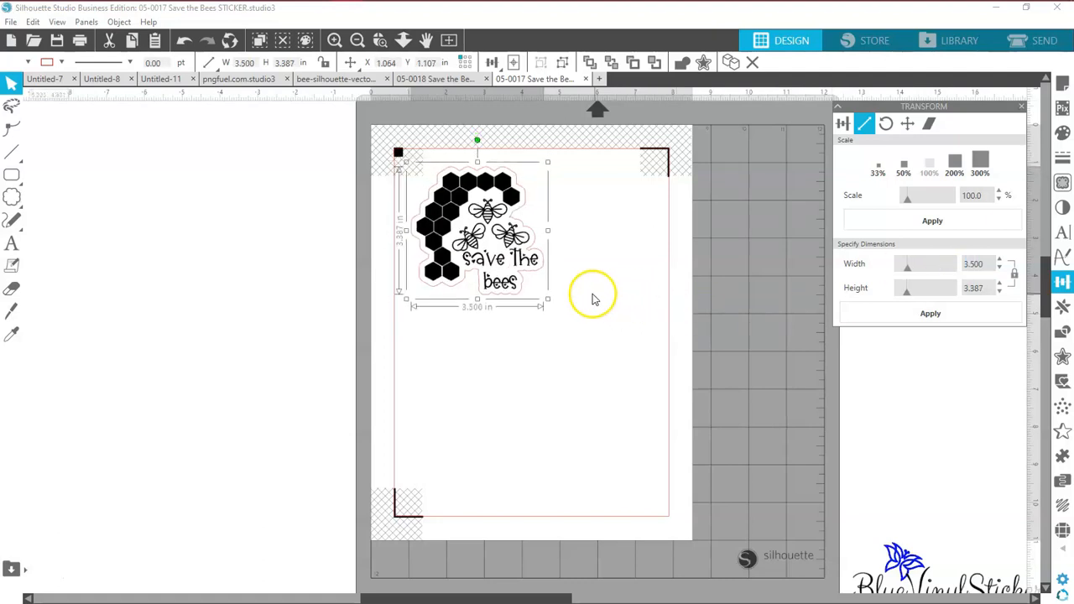
{"action": "left_click", "coordinate": [514, 288]}
{"action": "left_click_drag", "start_coordinate": [514, 288], "coordinate": [518, 282]}
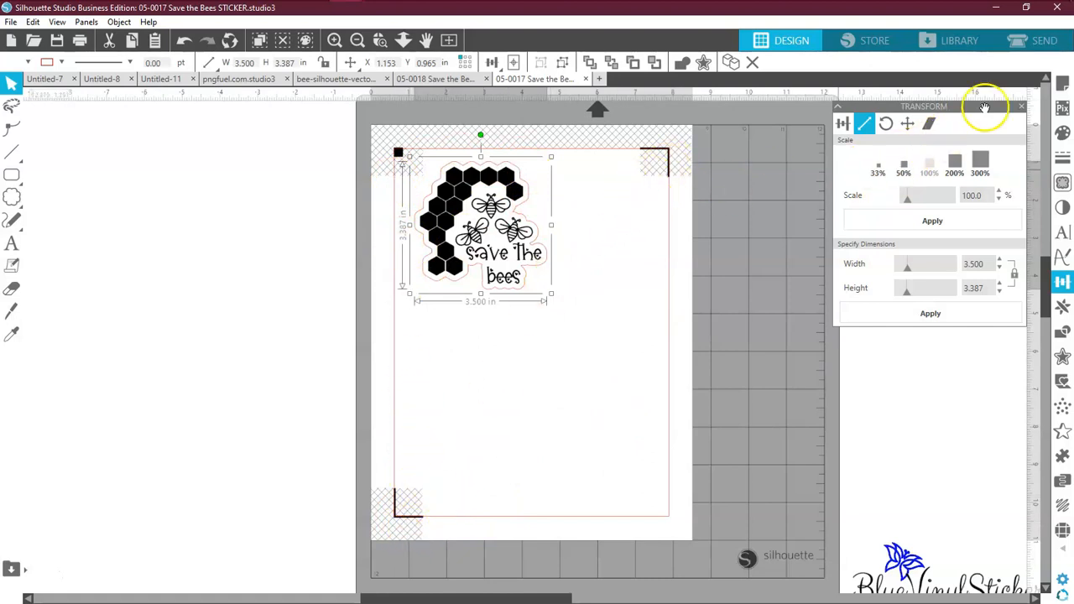
Step: Set the registration marks' bottom inset to 6.000 in, shortening the marked area around the sticker
{"action": "left_click", "coordinate": [1059, 86]}
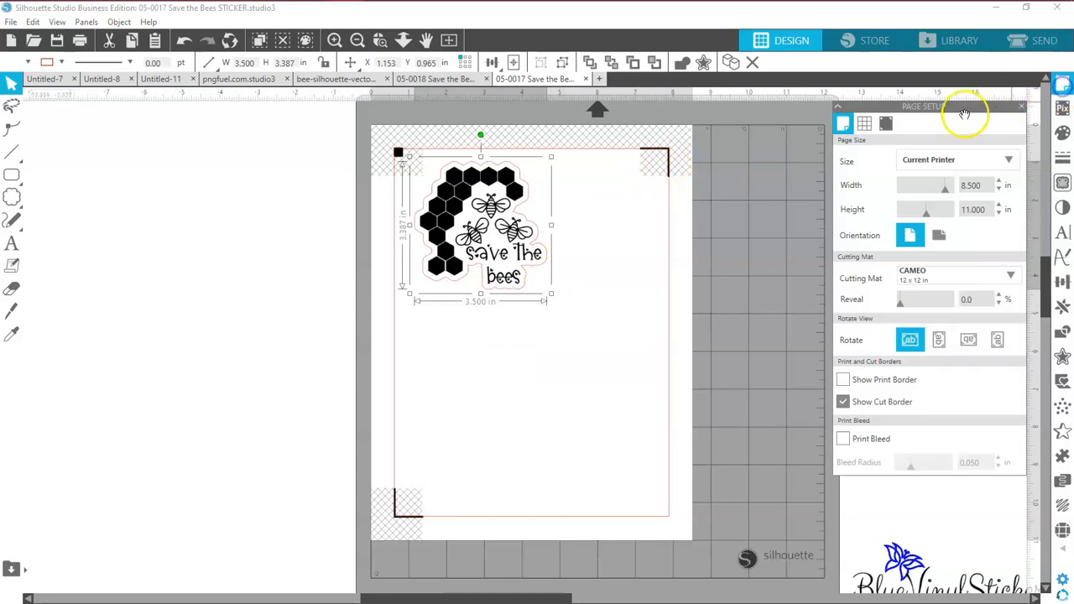
{"action": "left_click", "coordinate": [890, 124]}
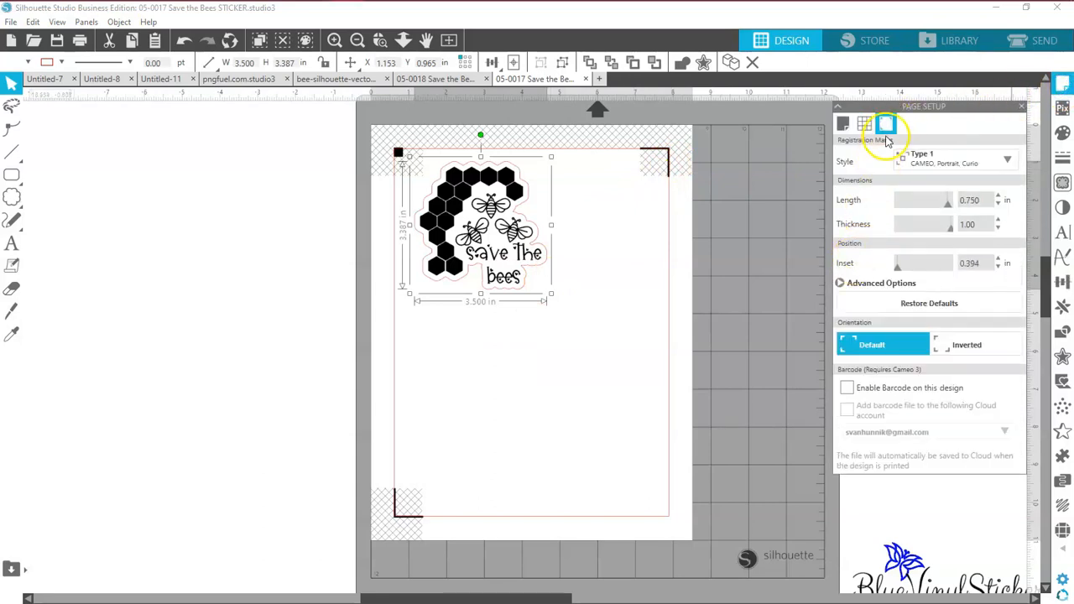
{"action": "left_click", "coordinate": [840, 283]}
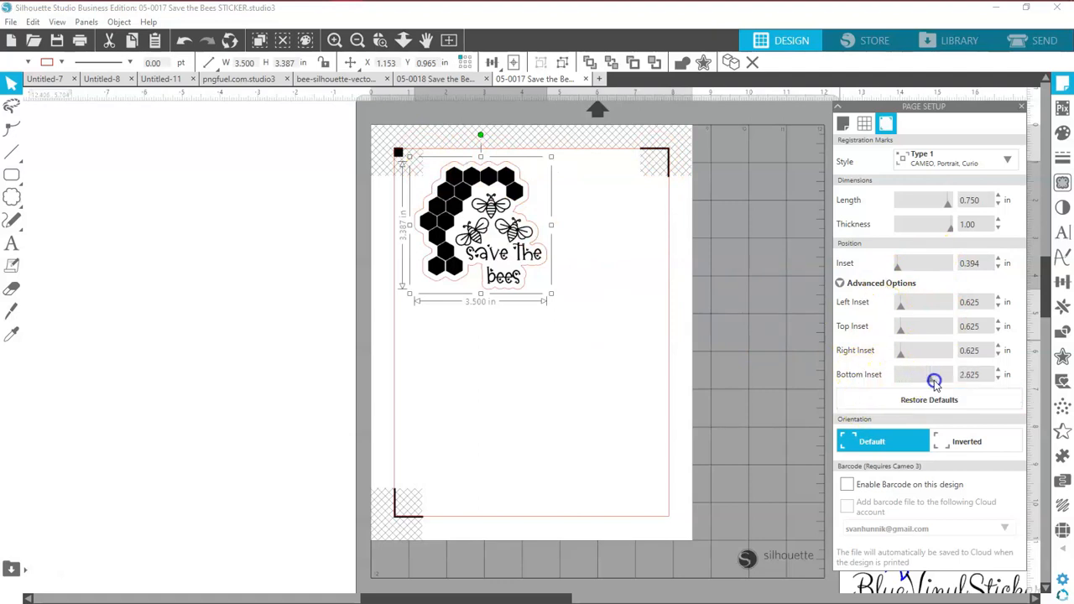
{"action": "left_click_drag", "start_coordinate": [934, 382], "coordinate": [956, 379]}
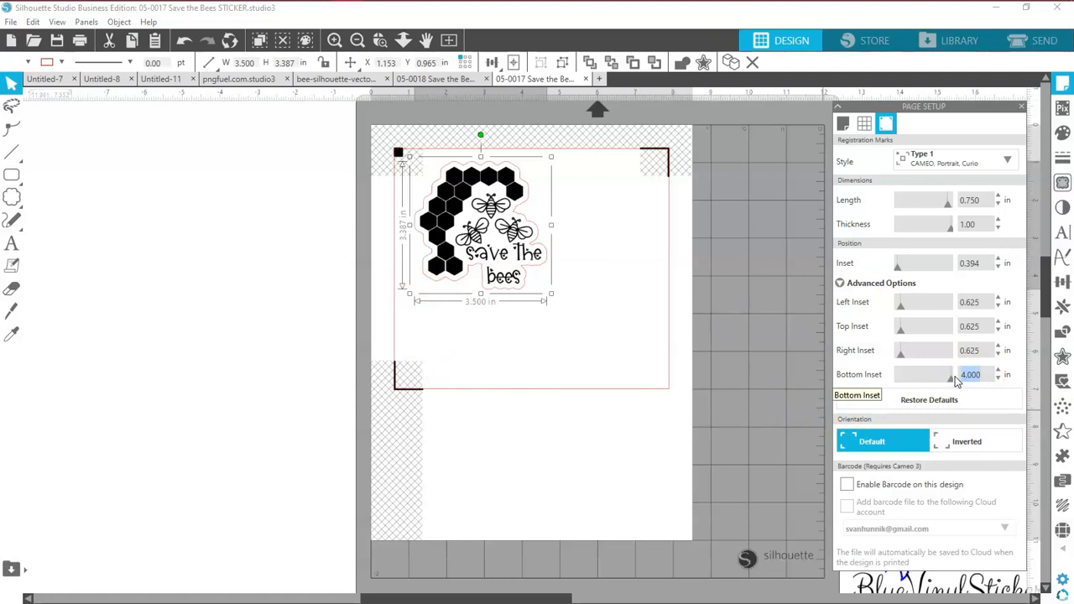
{"action": "key", "text": "Return"}
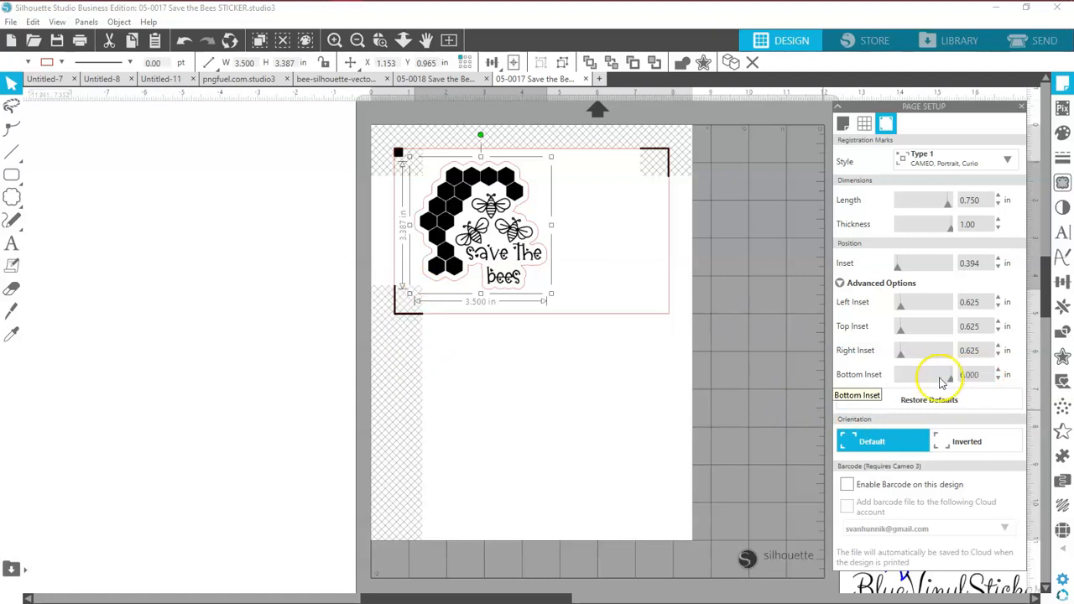
{"action": "left_click", "coordinate": [599, 391]}
Step: Duplicate the Save the Bees sticker and arrange both copies side by side inside the registration mark area without overlap
{"action": "mouse_move", "coordinate": [470, 258]}
{"action": "left_mouse_down"}
{"action": "mouse_move", "coordinate": [473, 283]}
{"action": "mouse_move", "coordinate": [476, 263]}
{"action": "mouse_move", "coordinate": [460, 265]}
{"action": "left_mouse_up"}
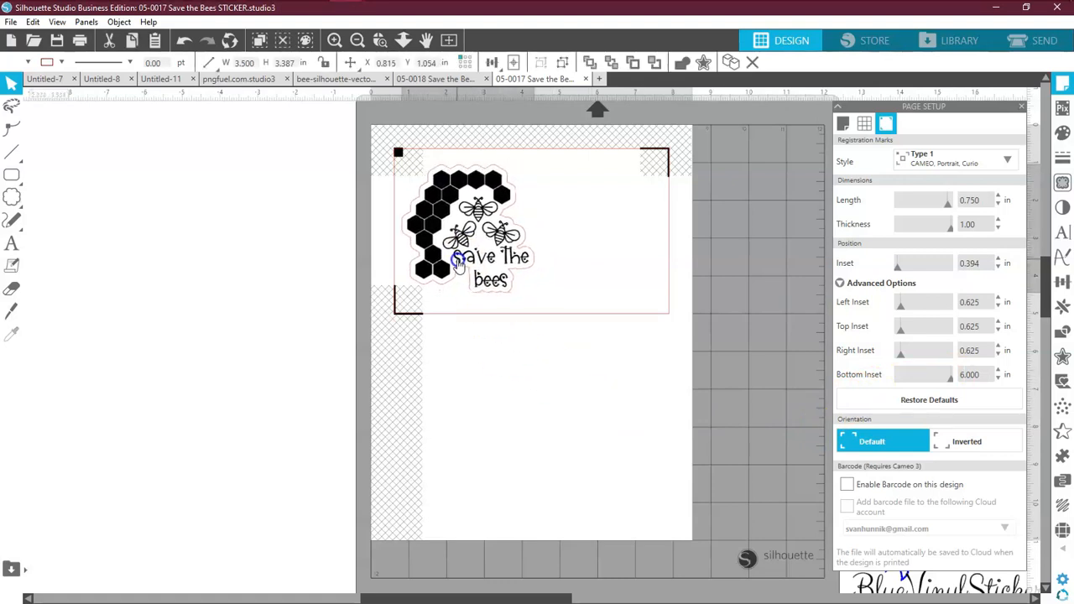
{"action": "left_click", "coordinate": [587, 248]}
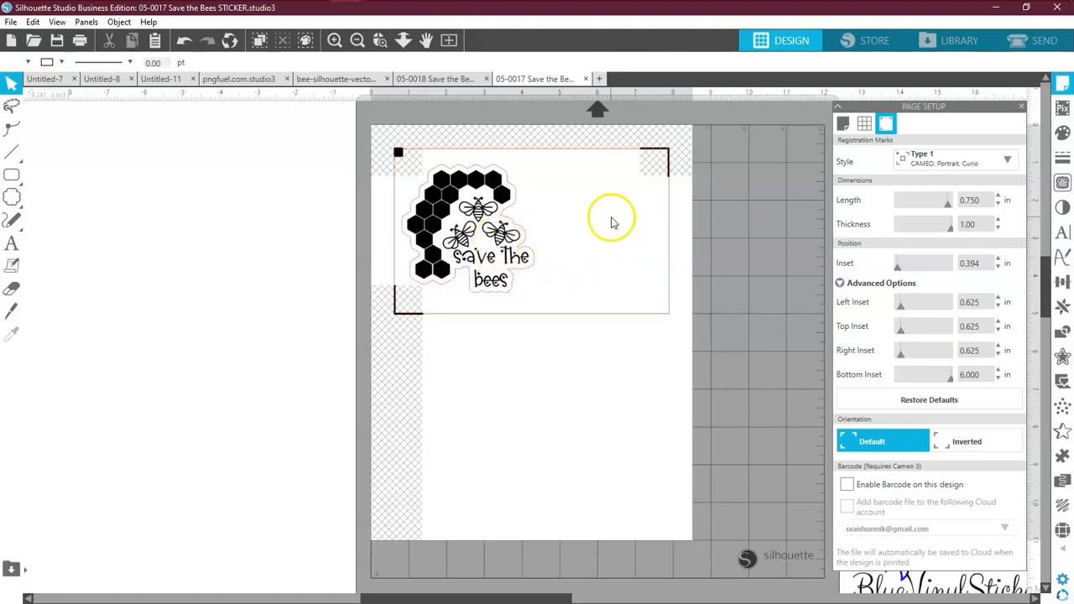
{"action": "right_click", "coordinate": [502, 237]}
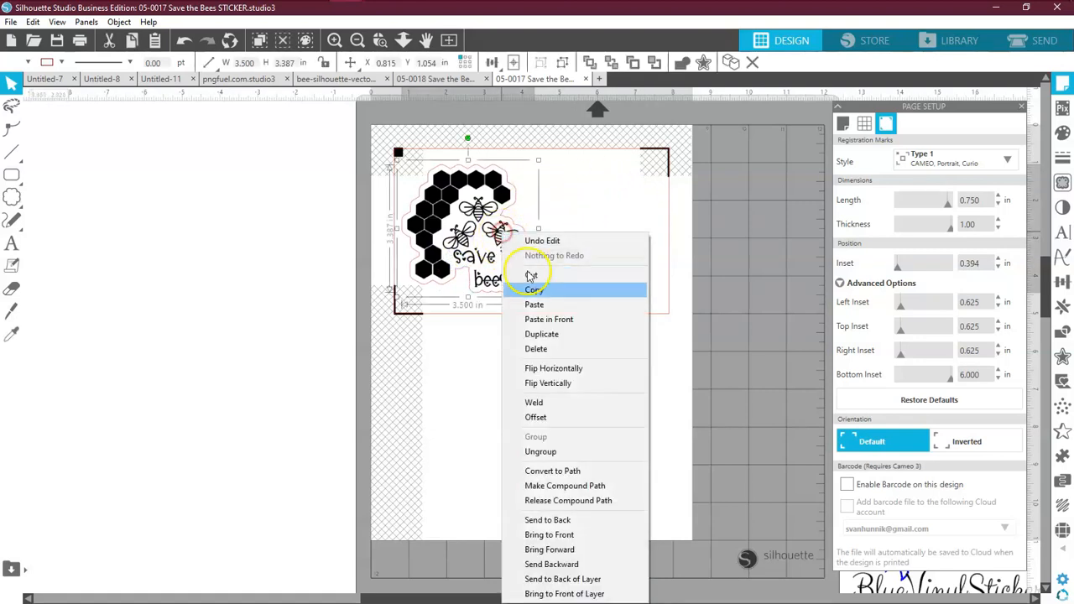
{"action": "left_click", "coordinate": [532, 334]}
{"action": "left_click_drag", "start_coordinate": [588, 238], "coordinate": [627, 241]}
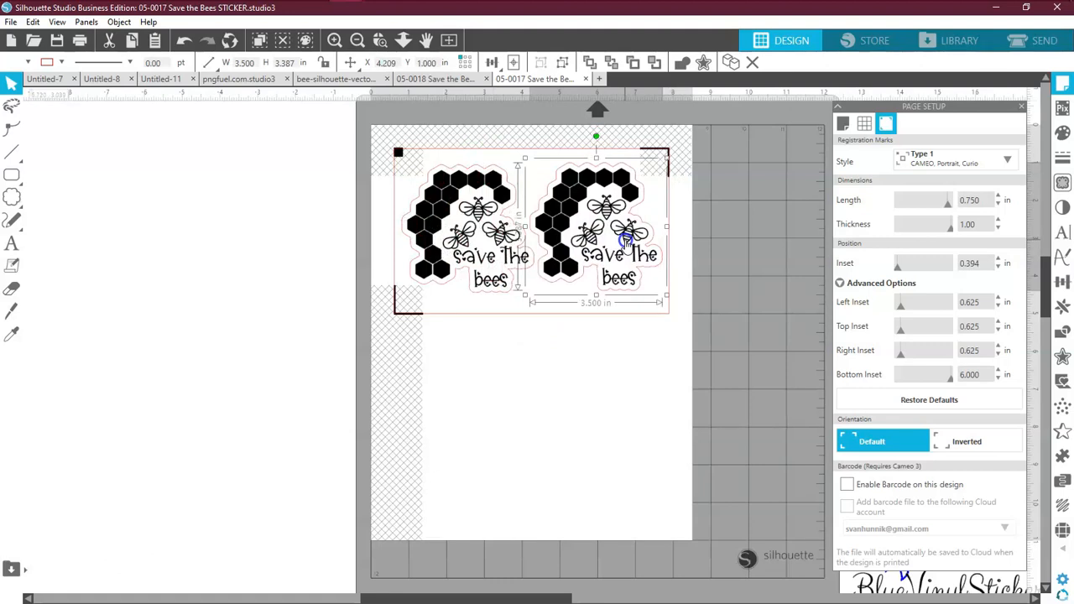
{"action": "left_click_drag", "start_coordinate": [515, 257], "coordinate": [513, 257]}
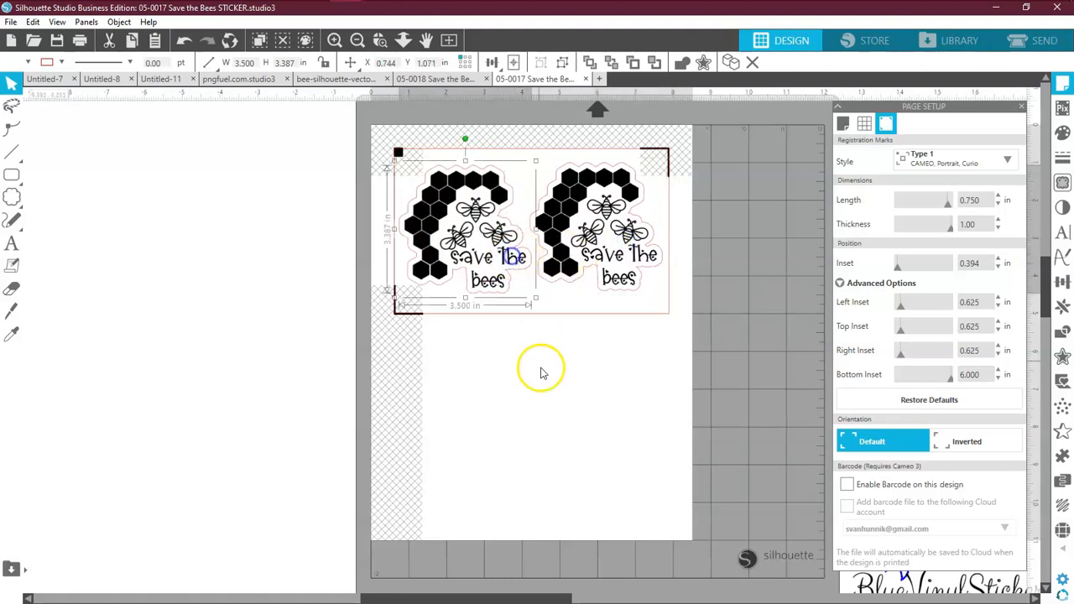
{"action": "left_click", "coordinate": [541, 374]}
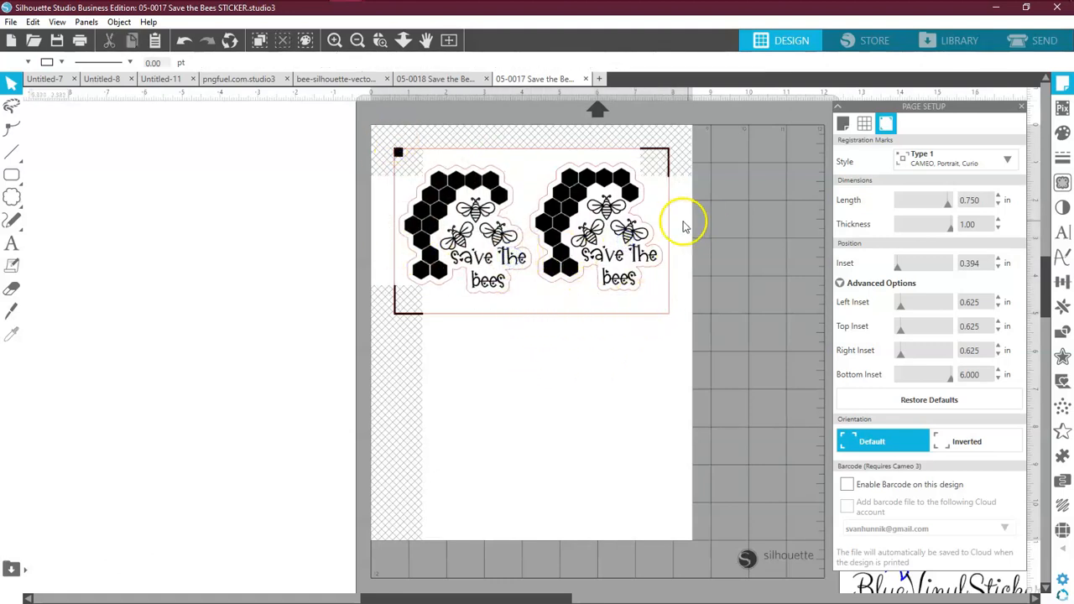